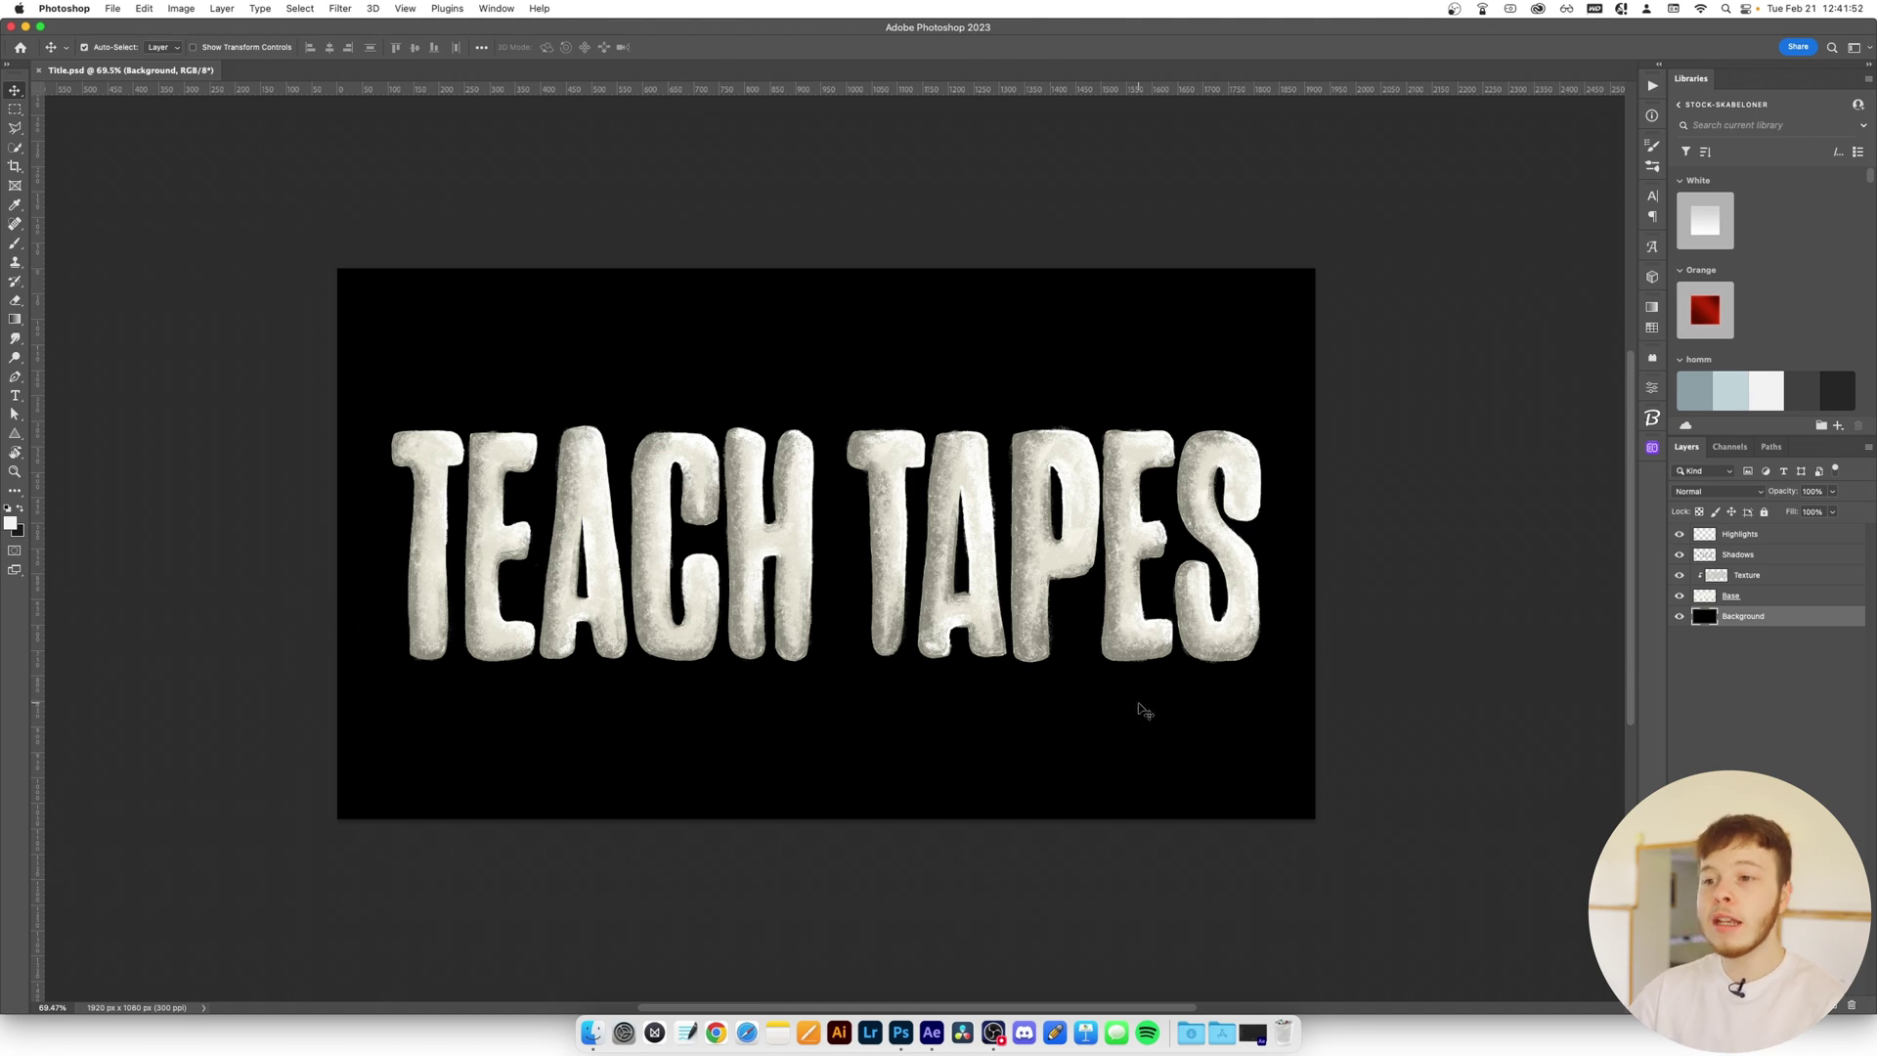
# Hide the black Background layer of Title.psd and save the document
pyautogui.click(1682, 616)
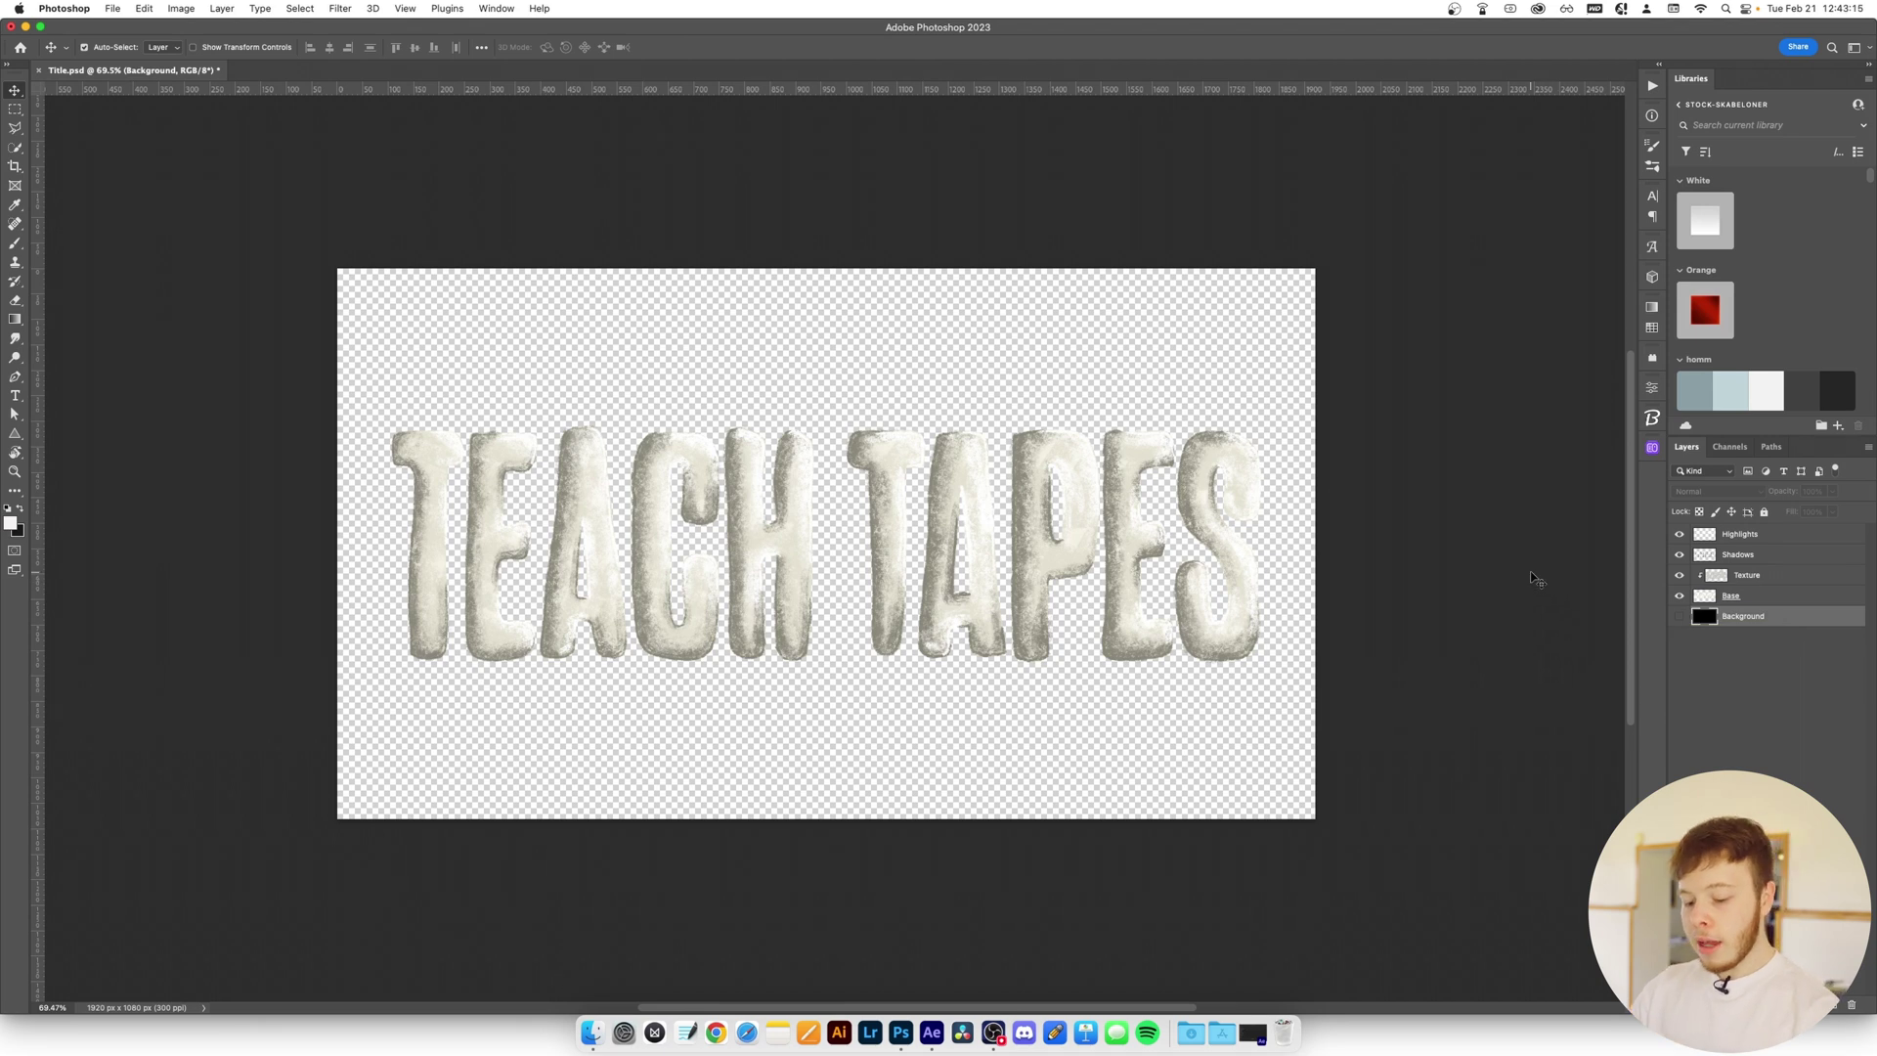
pyautogui.press('super+s')
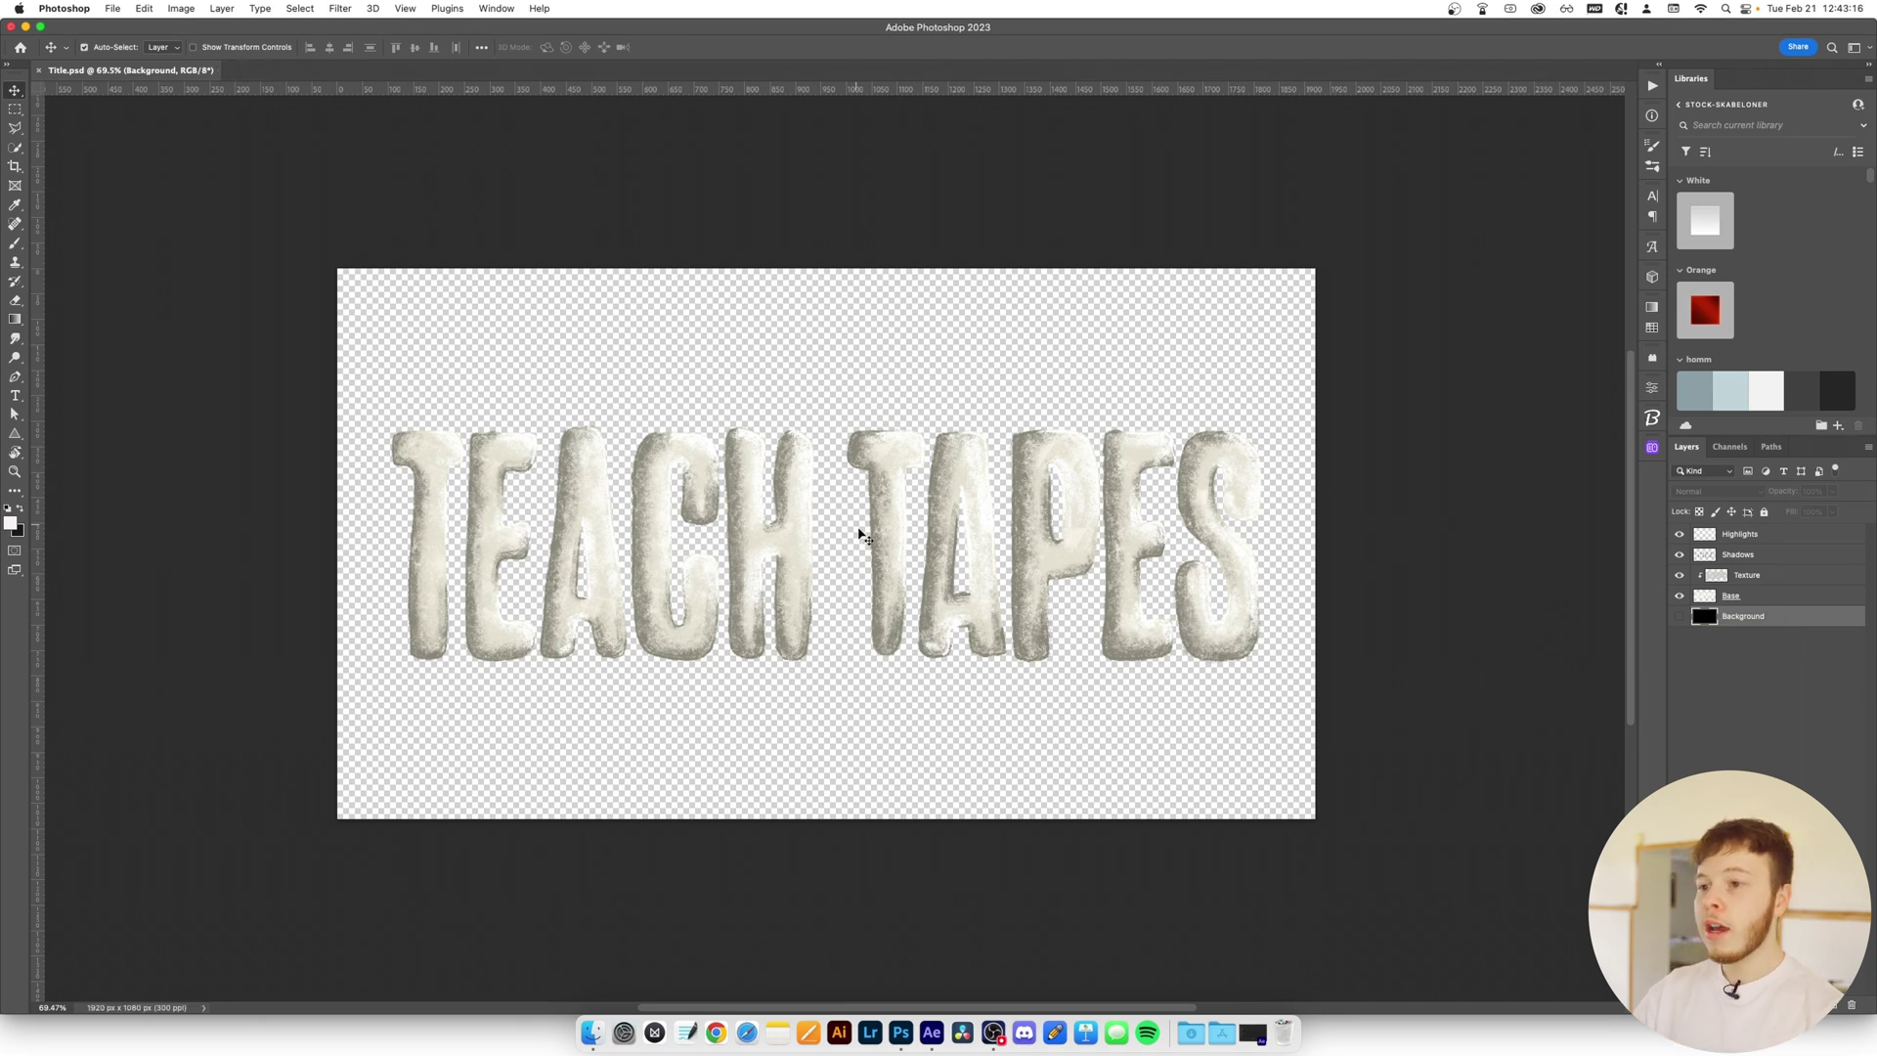
# Switch to After Effects and import Title.psd as a composition with layer styles merged into footage
pyautogui.press('super+Tab')
pyautogui.press('super+Tab')
pyautogui.press('super+Tab')
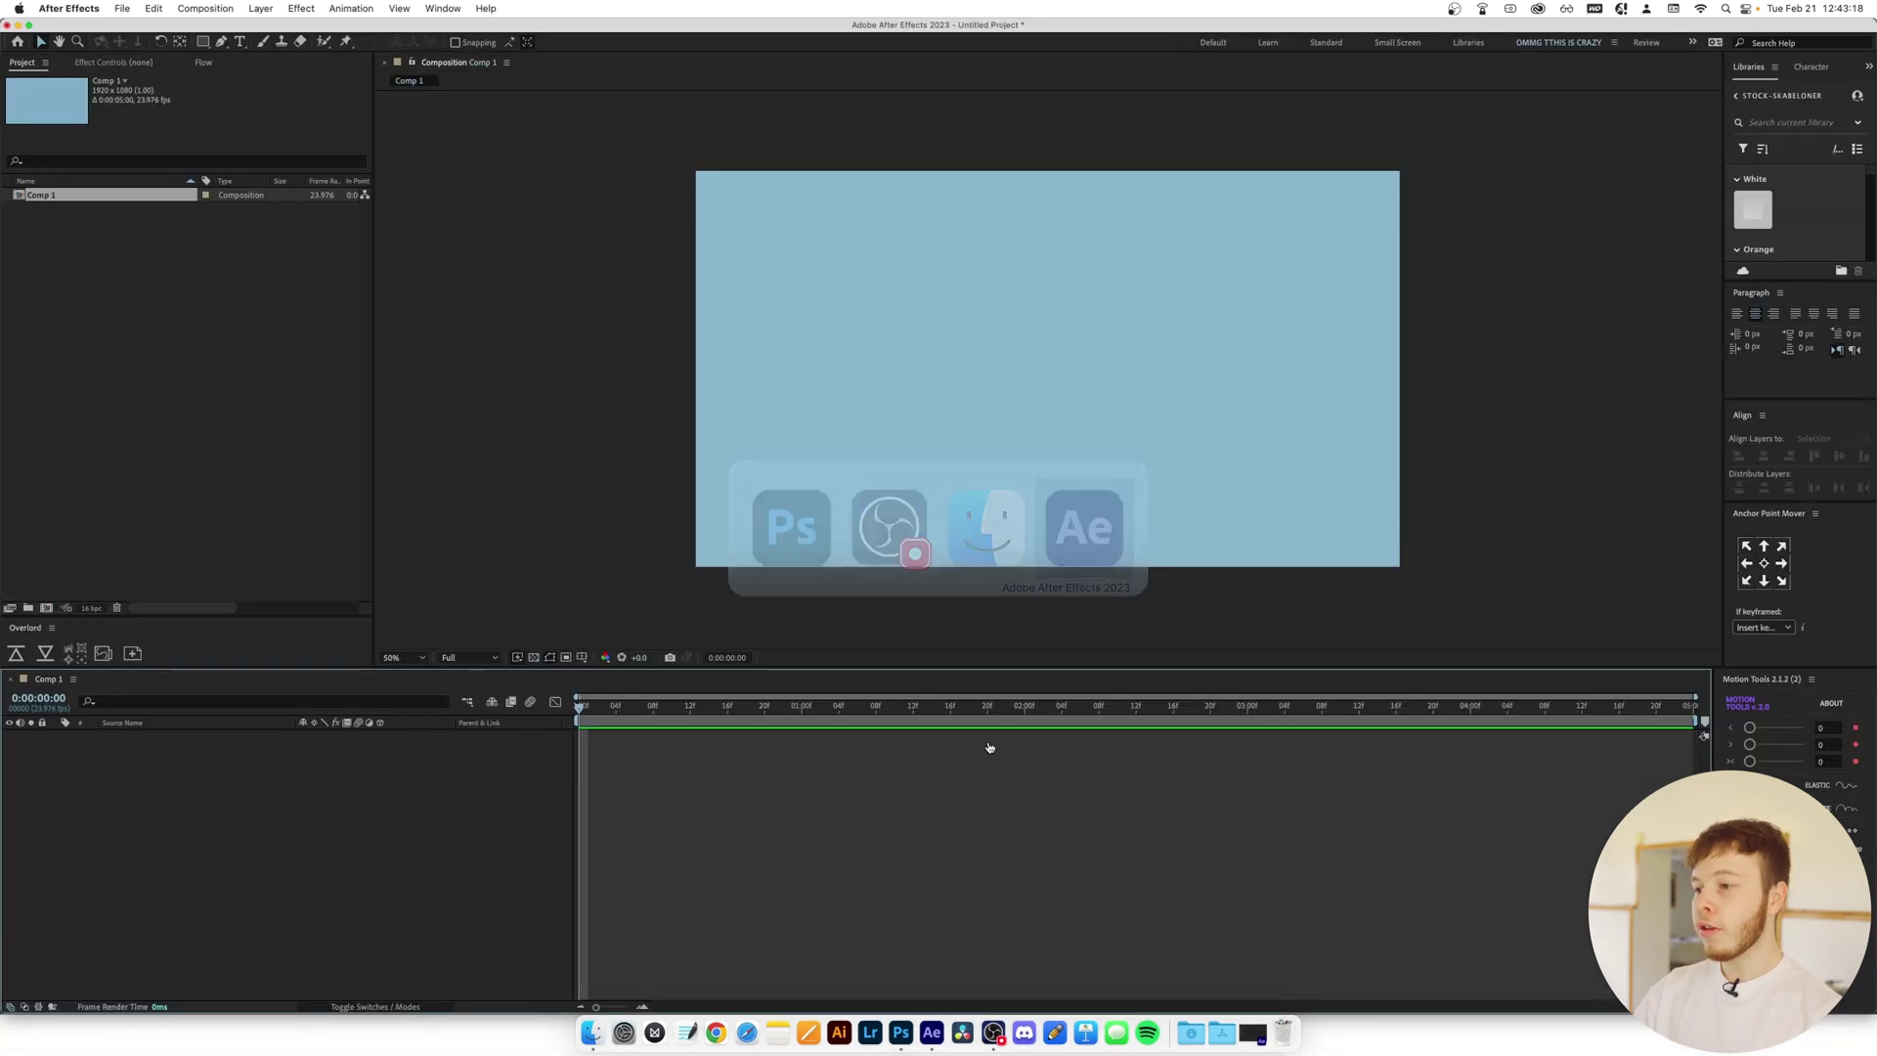
pyautogui.click(592, 1032)
pyautogui.moveTo(524, 528); pyautogui.dragTo(217, 797)
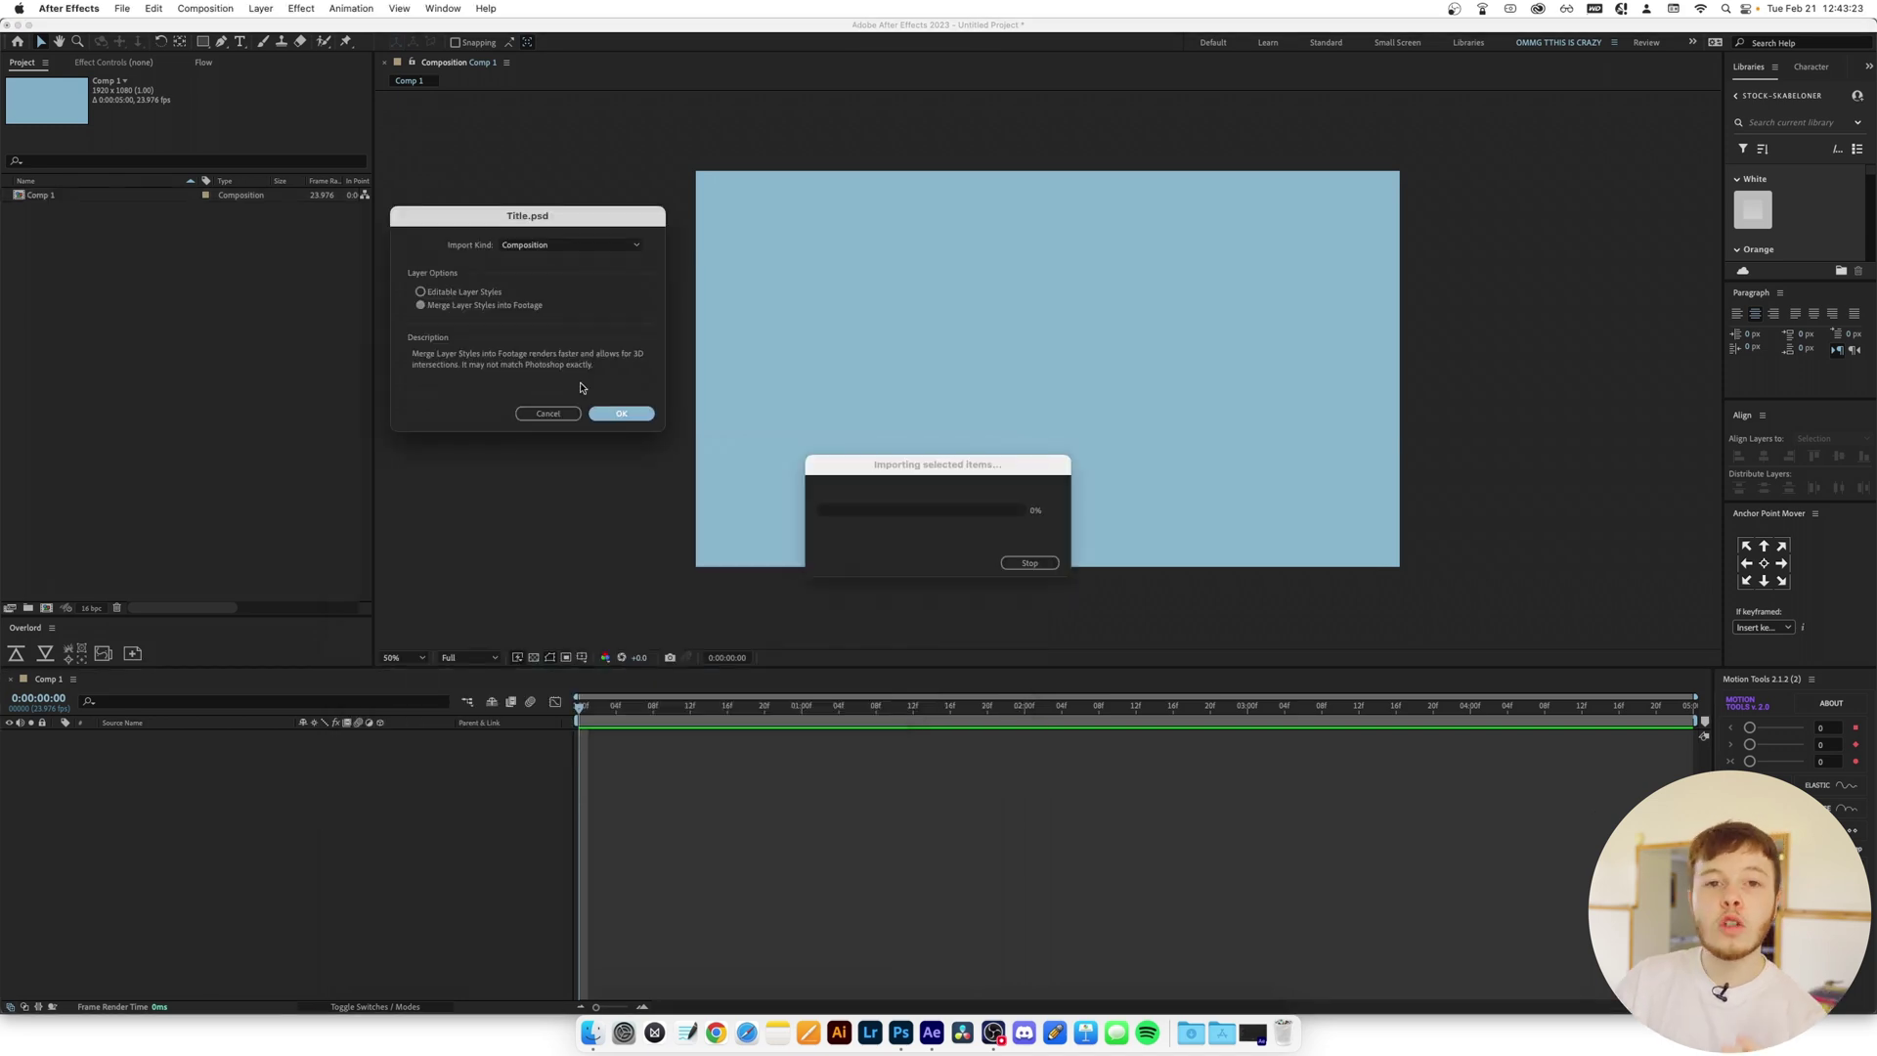
pyautogui.click(620, 413)
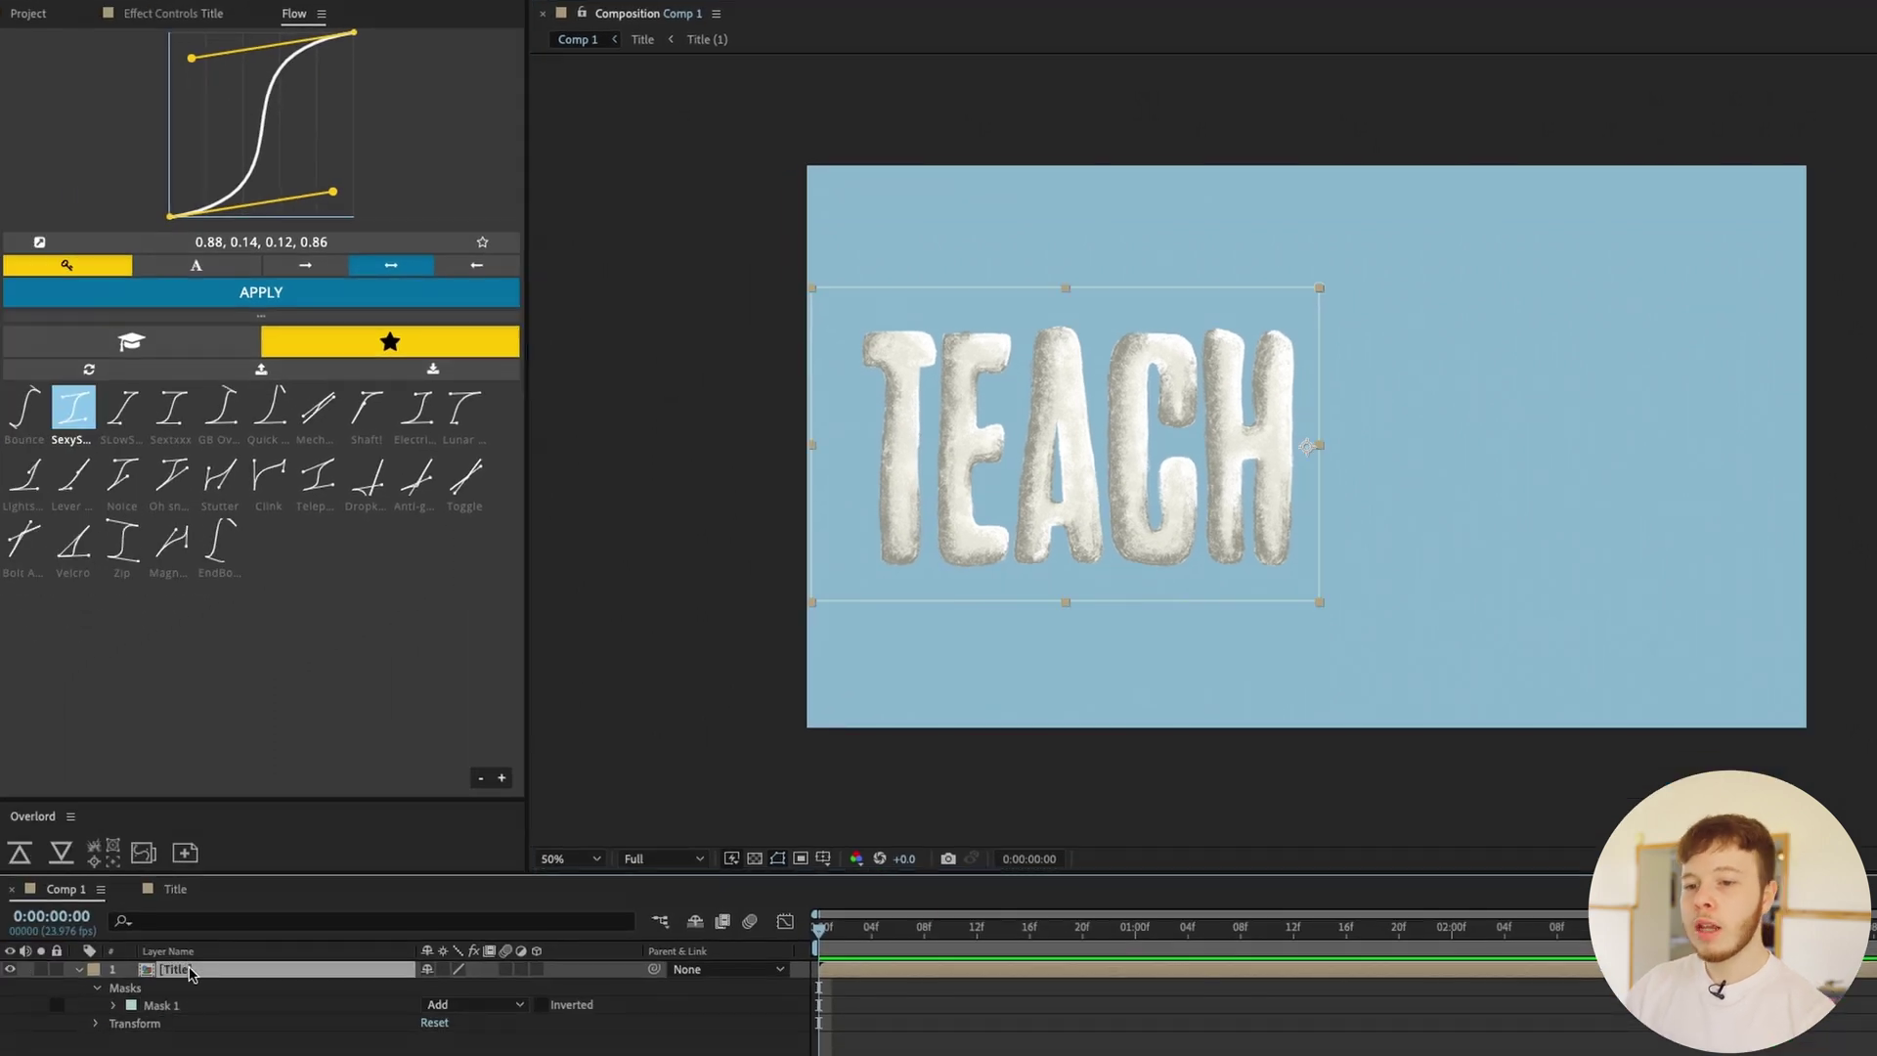
# Rename the masked title layer in Comp 1 to Teach and duplicate it
pyautogui.press('Return')
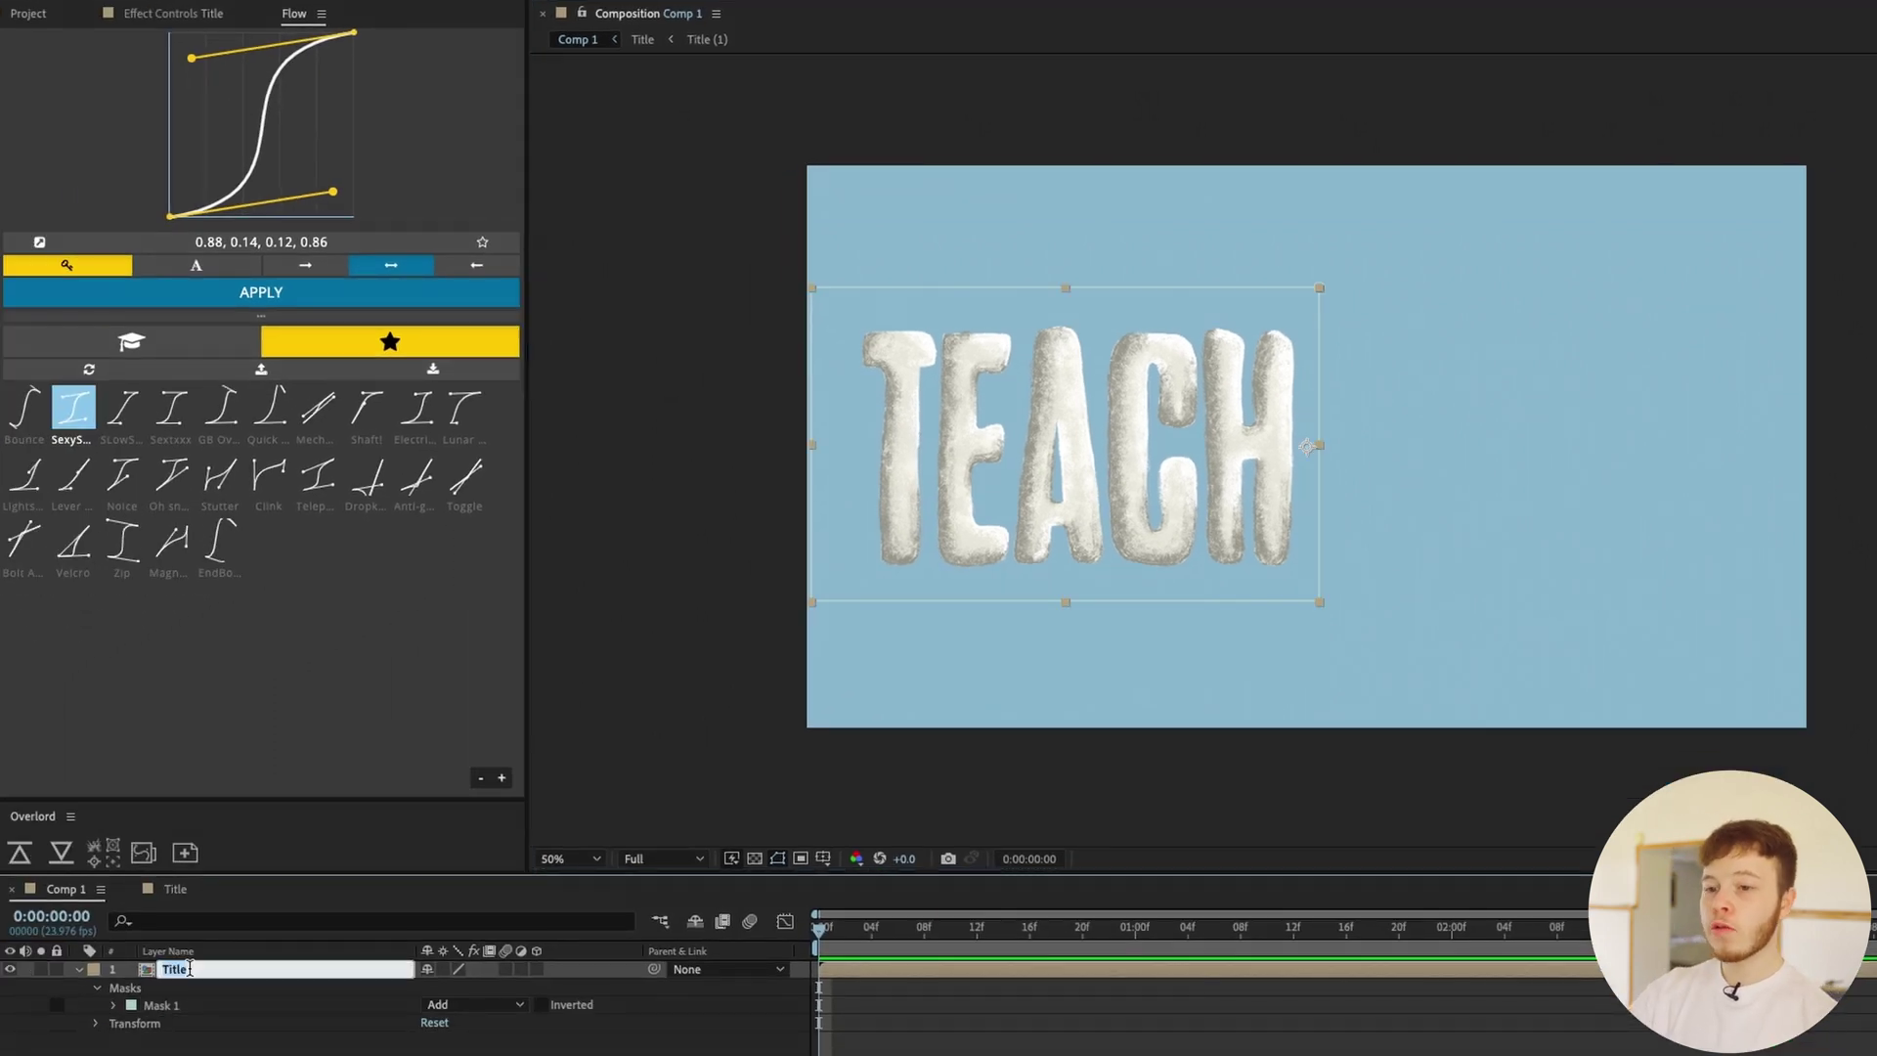
pyautogui.press('Return')
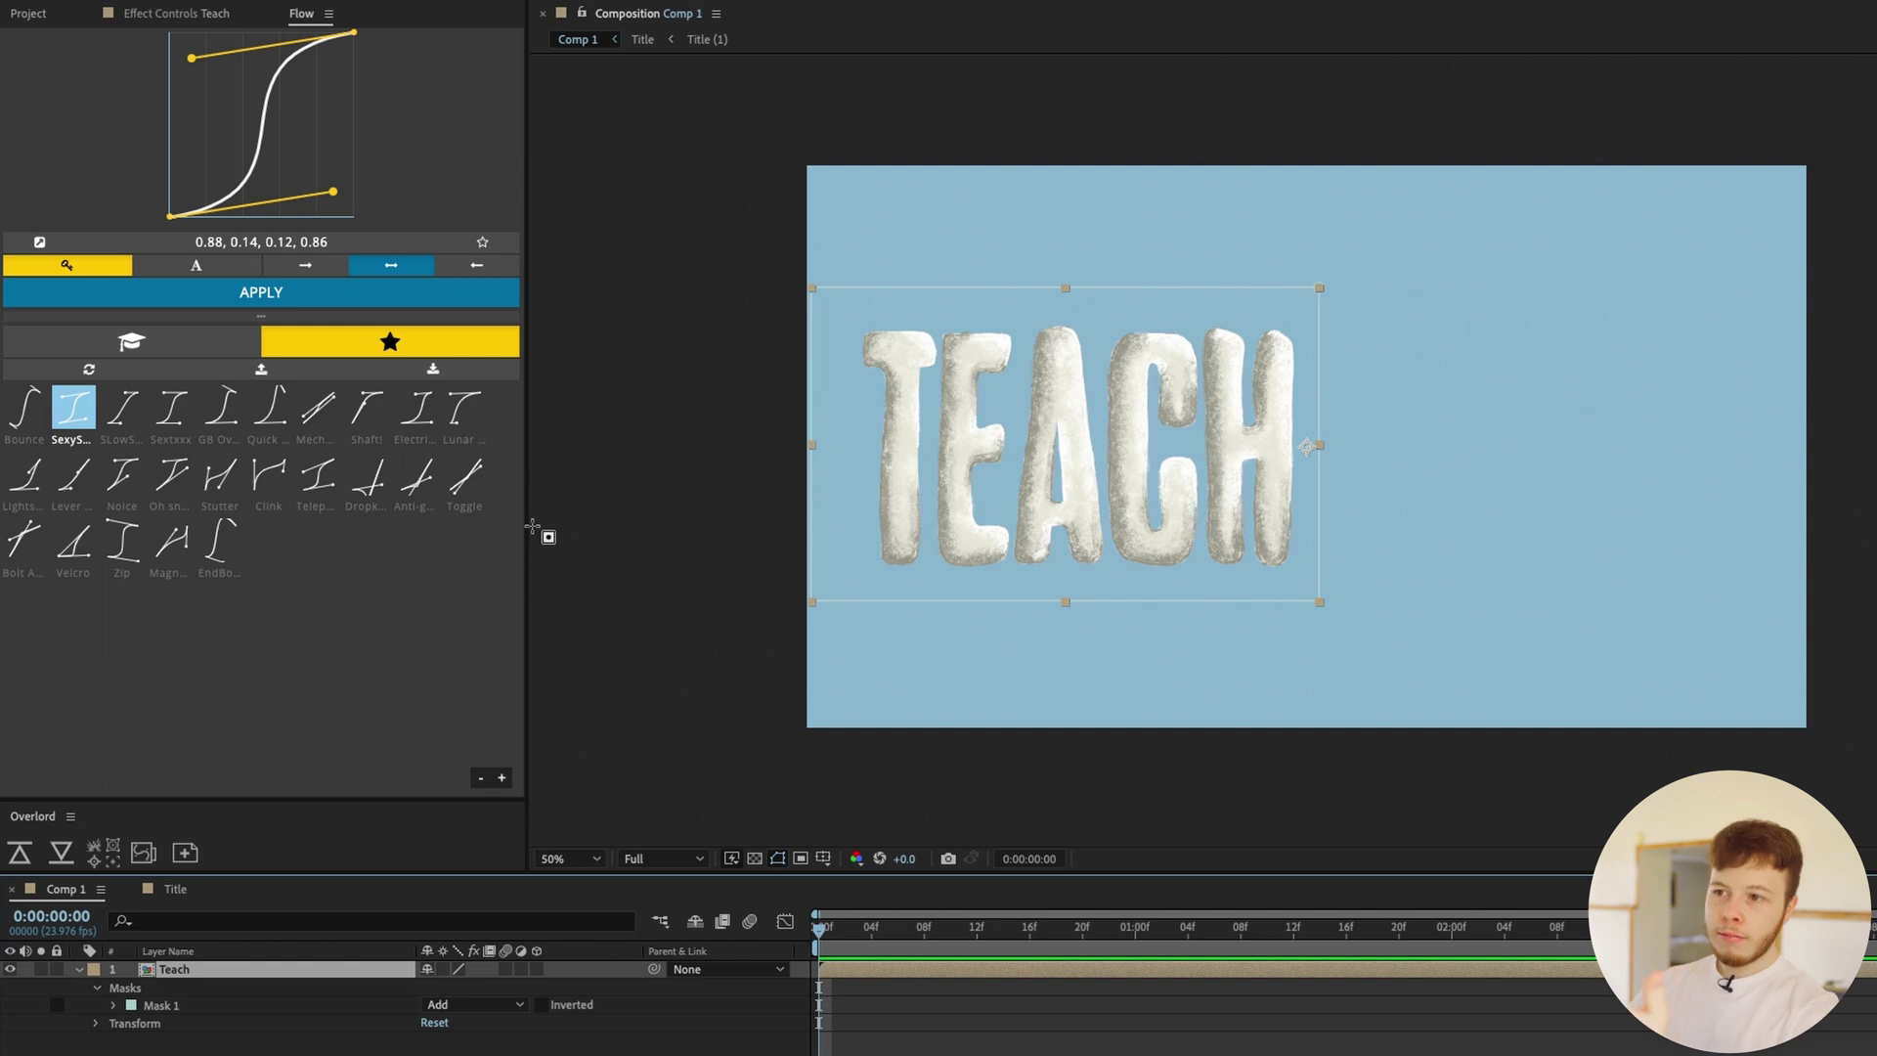
pyautogui.hotkey('ctrl', 'd')
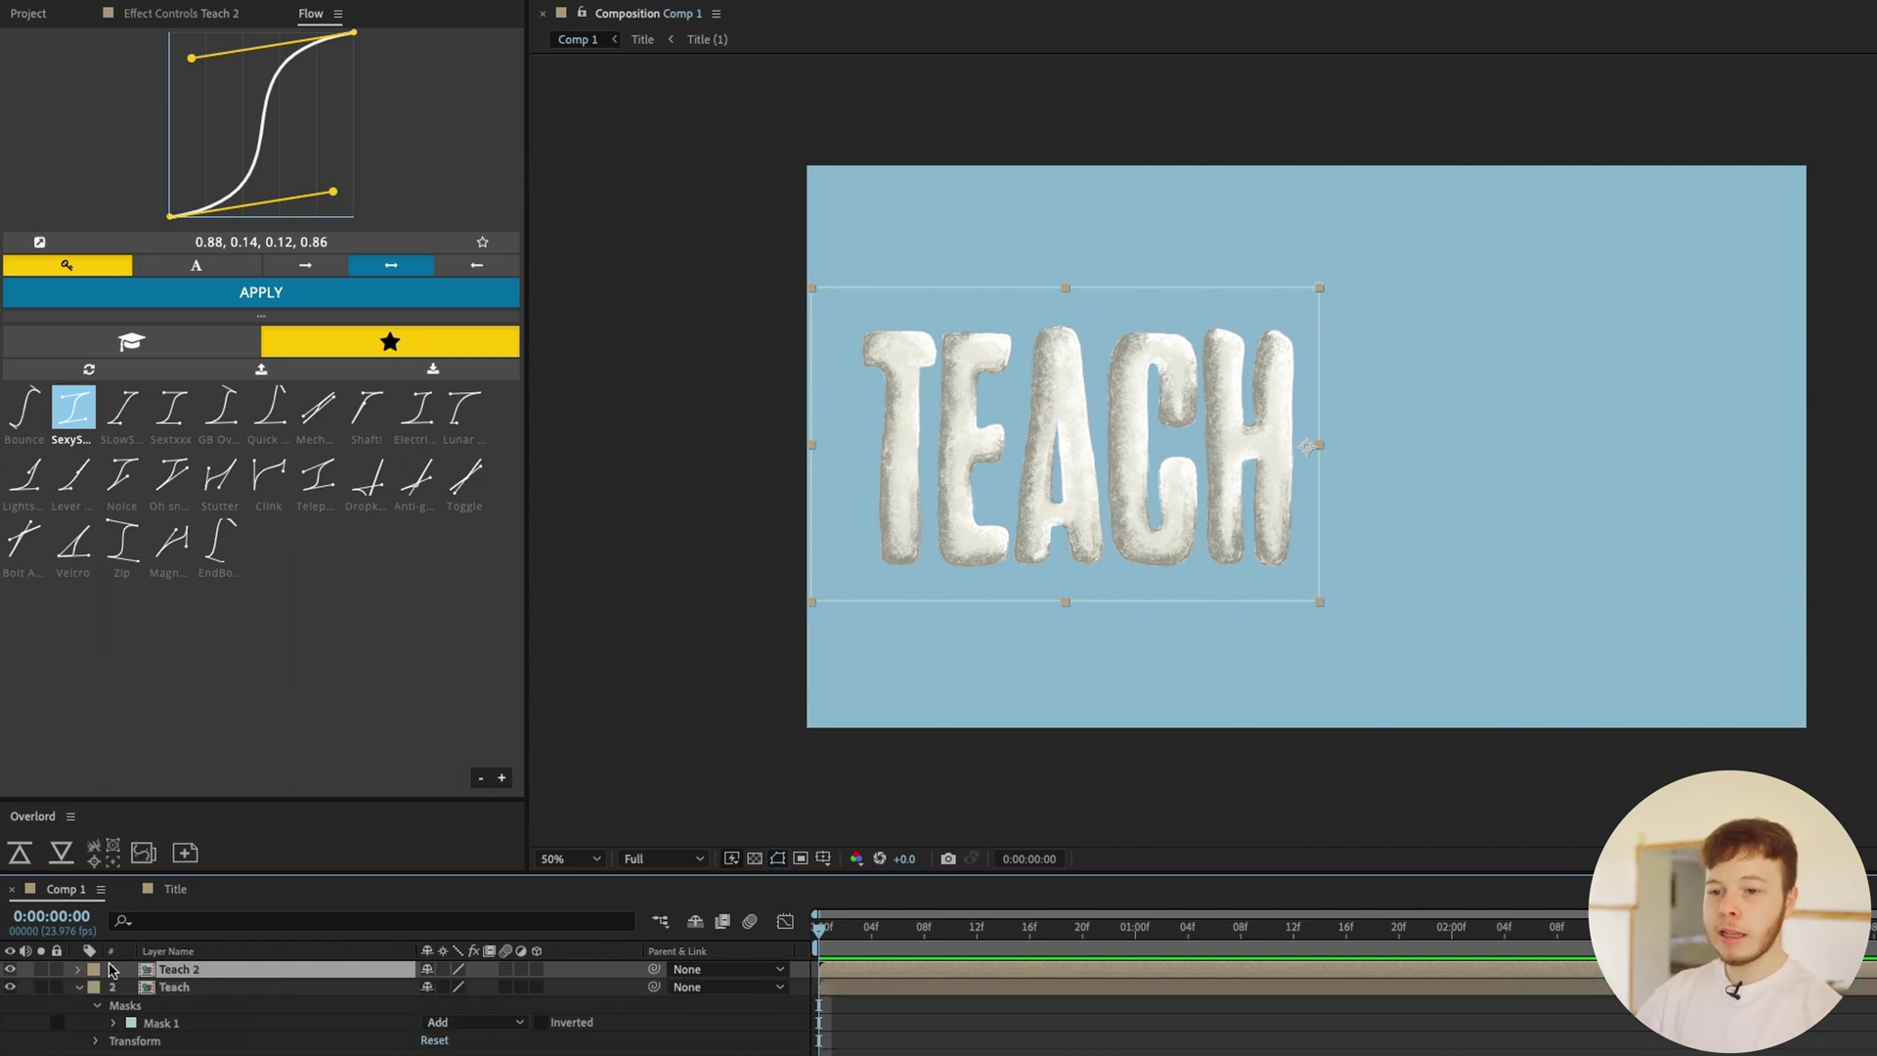
# Move the duplicate layer's mask over the word TAPES and rename that layer Tapes
pyautogui.press('m')
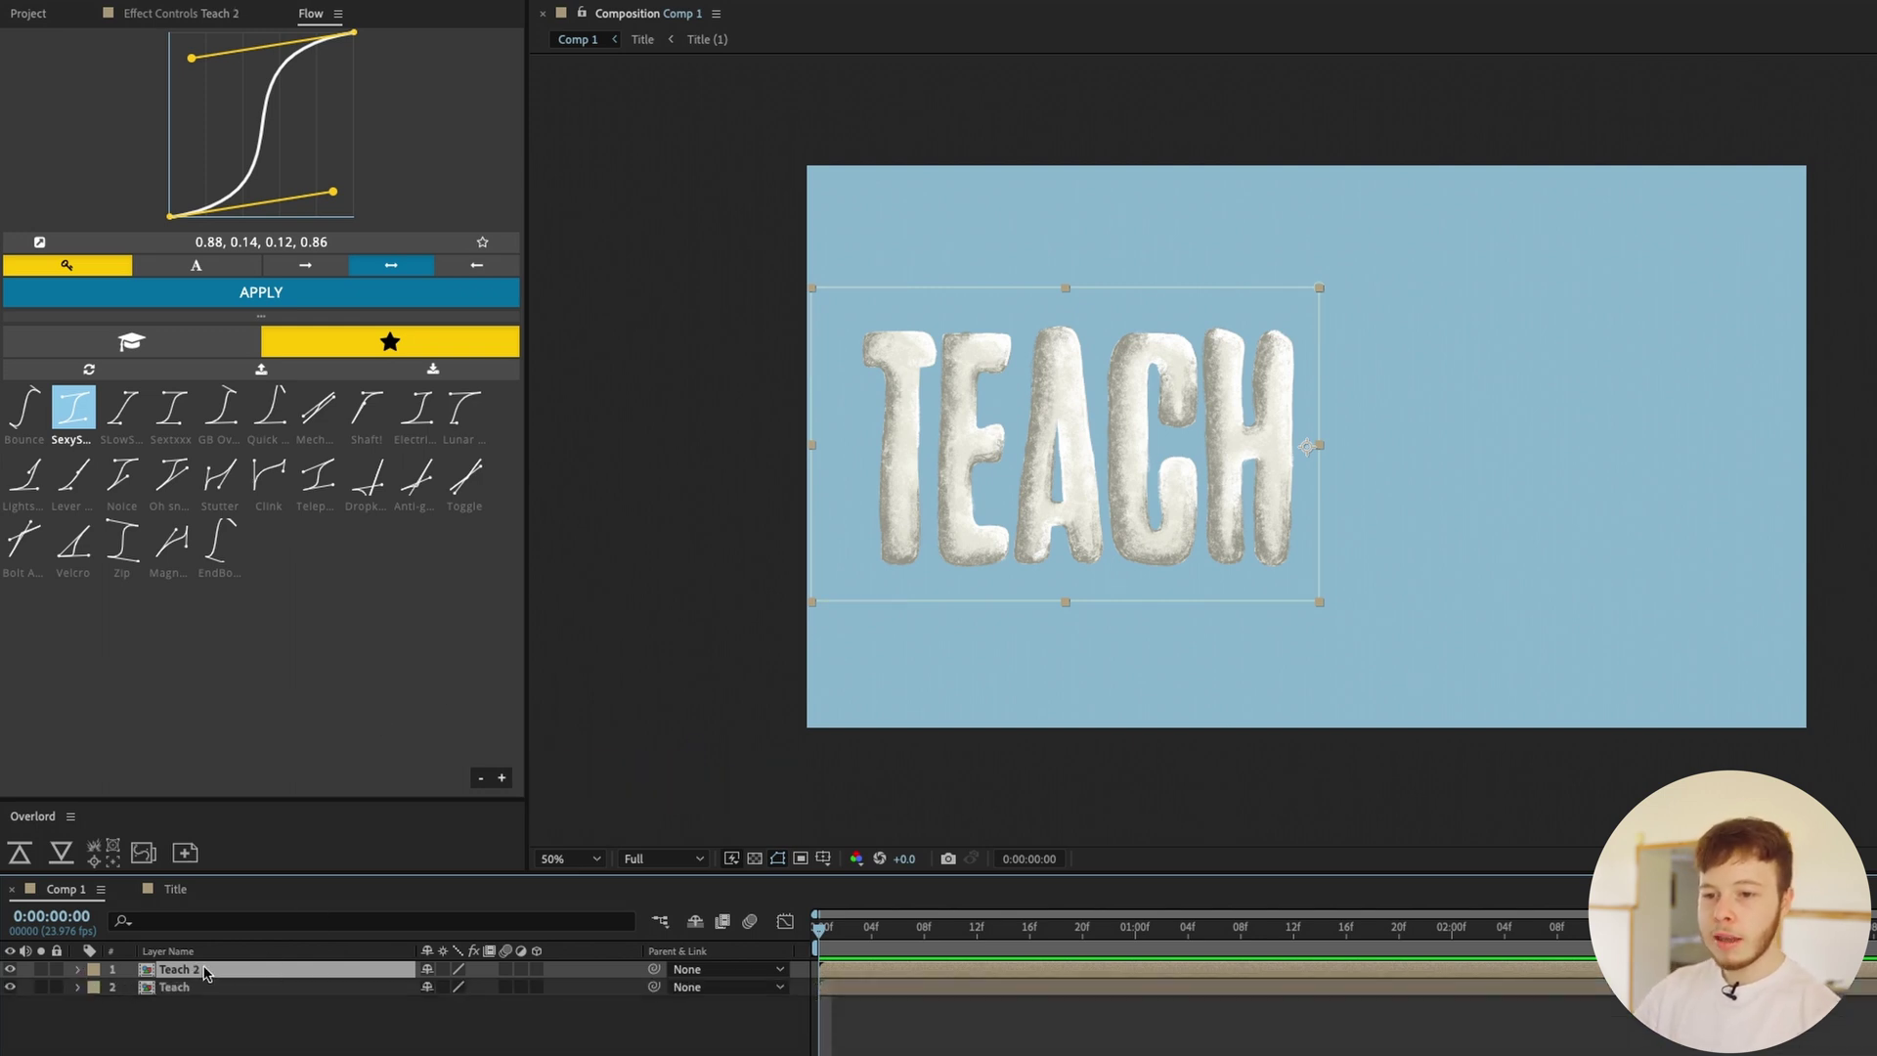
pyautogui.click(191, 1003)
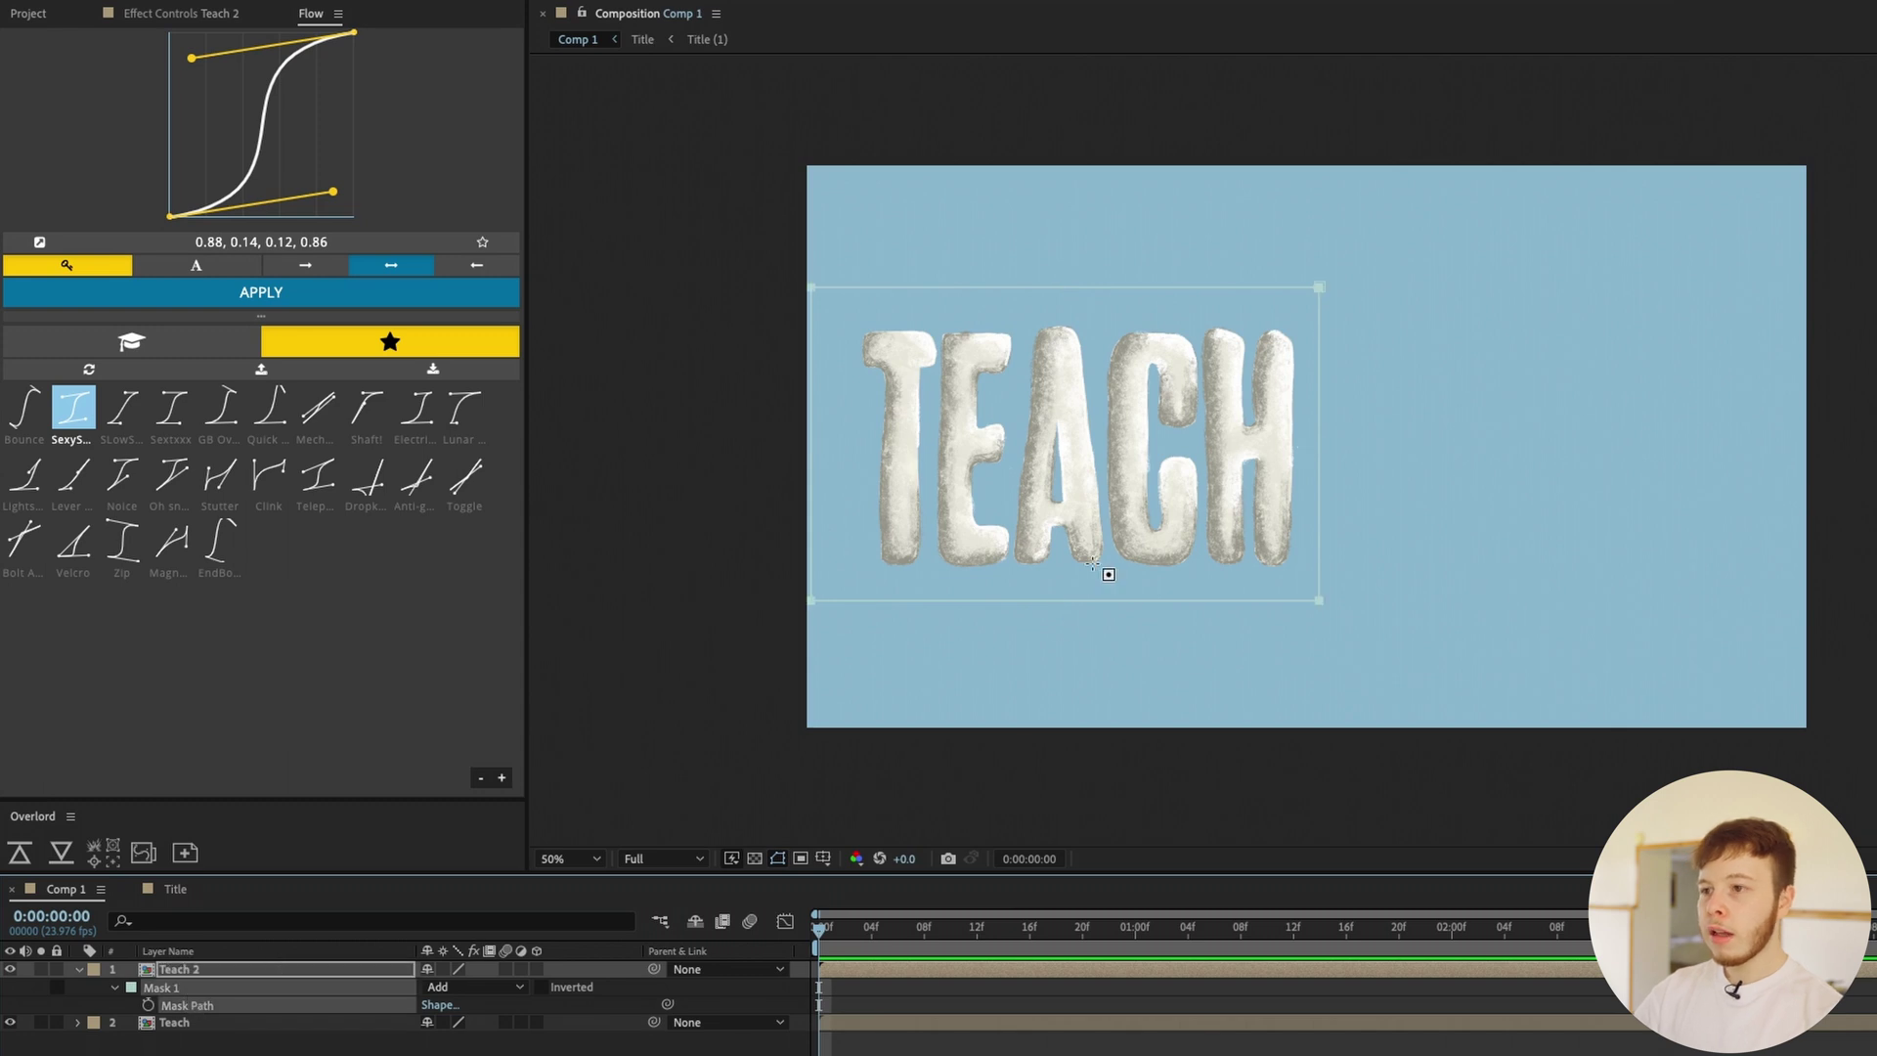
pyautogui.moveTo(1064, 614); pyautogui.dragTo(1566, 570)
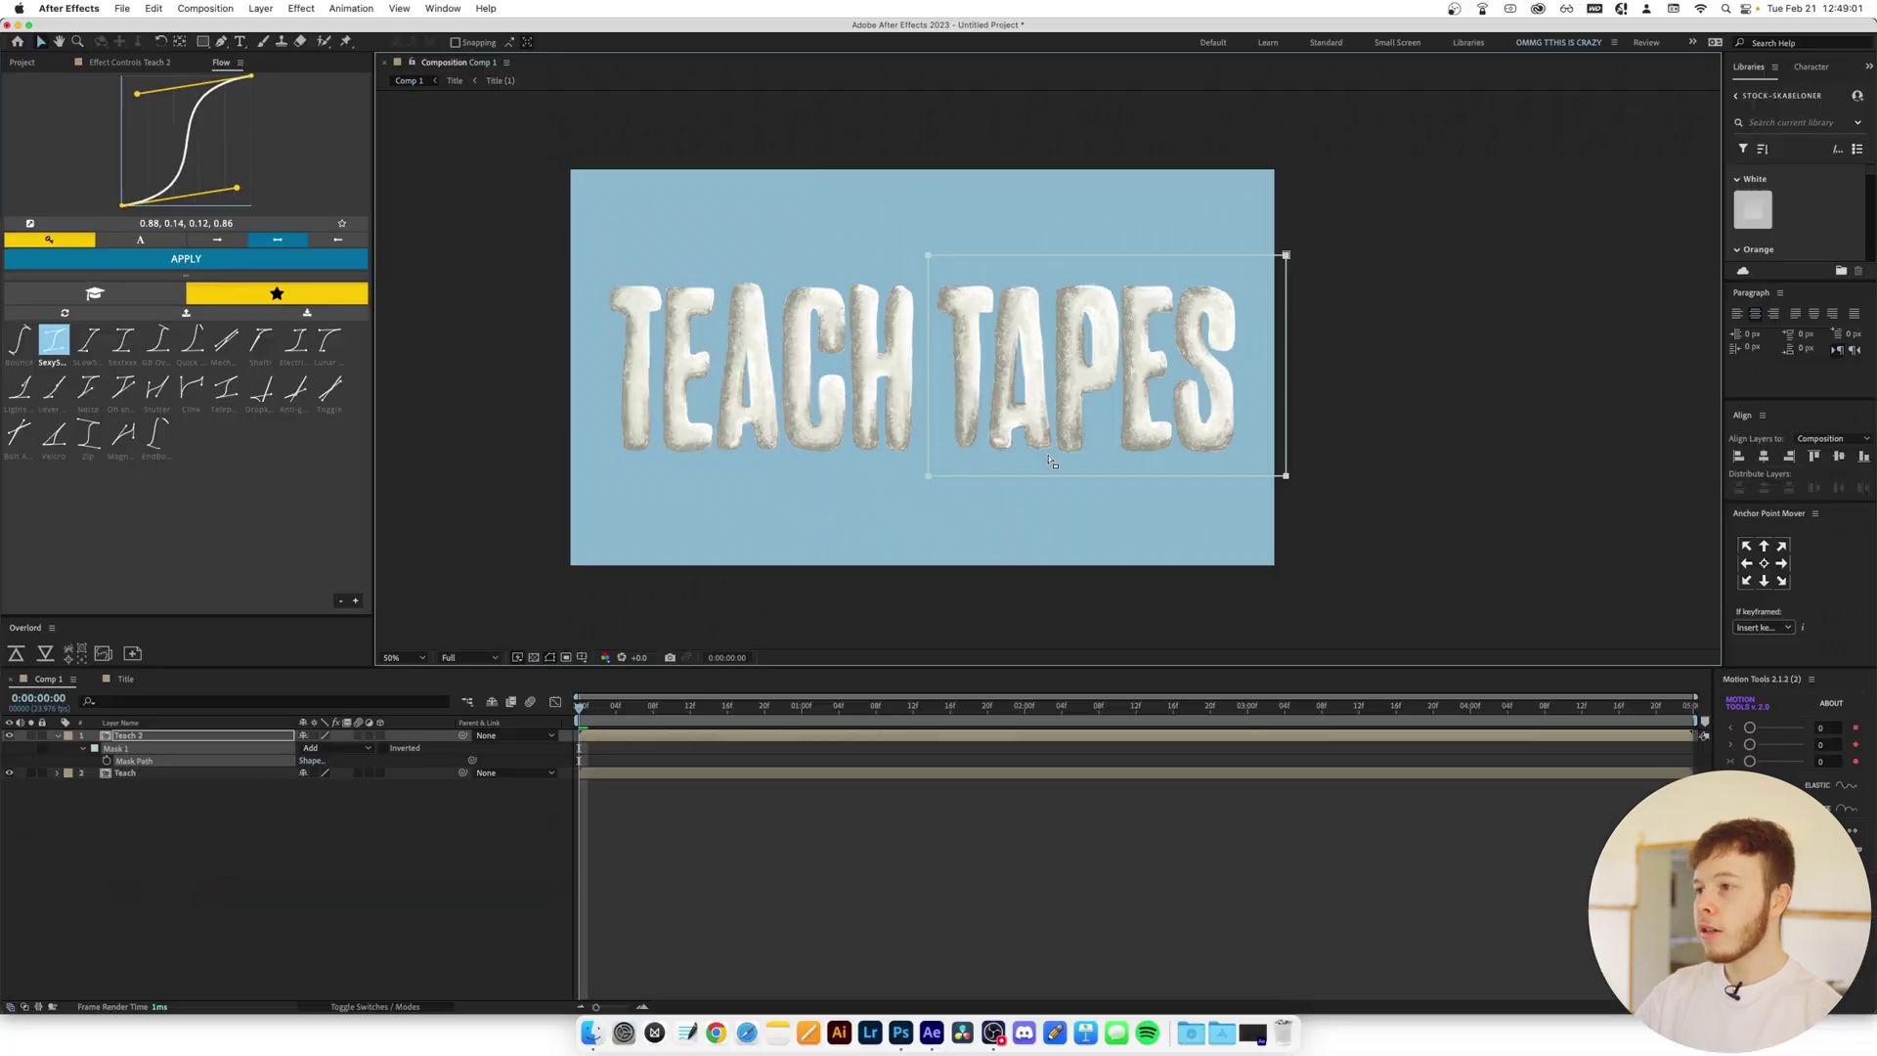
pyautogui.click(118, 735)
pyautogui.press('Return')
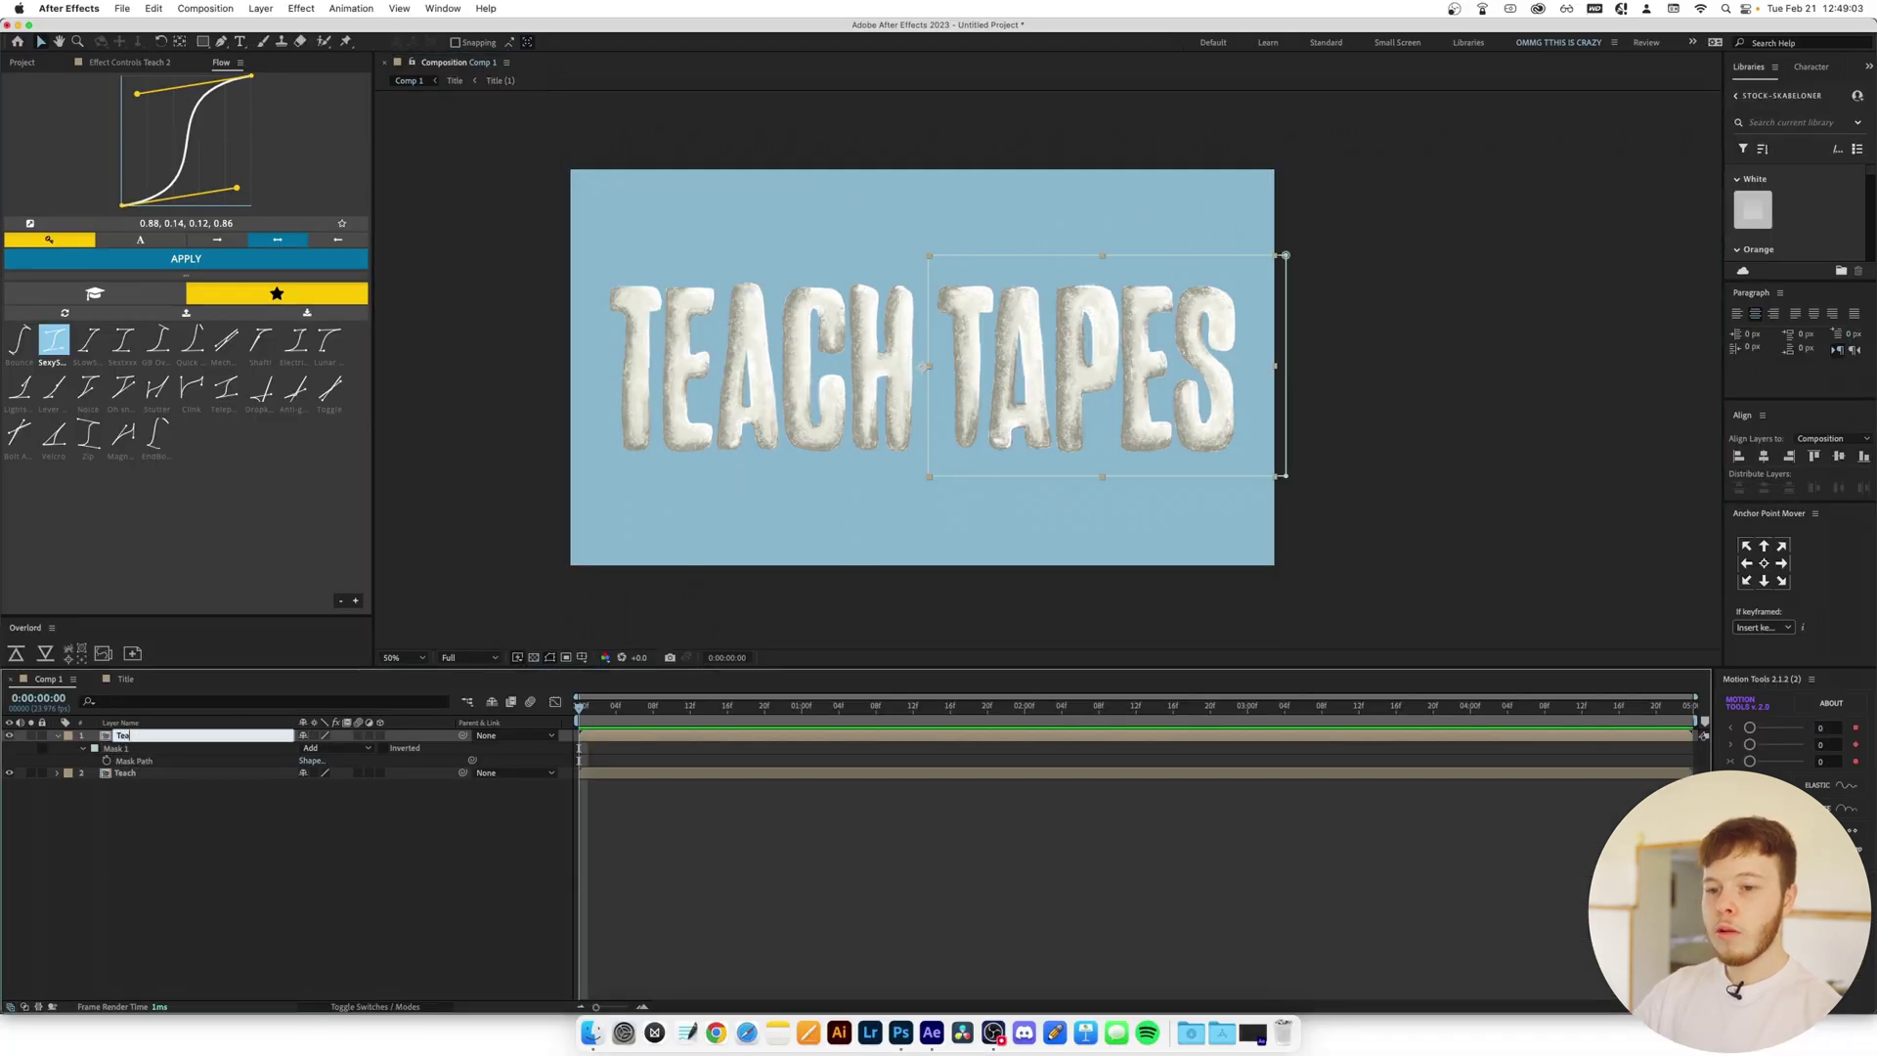
pyautogui.press('Return')
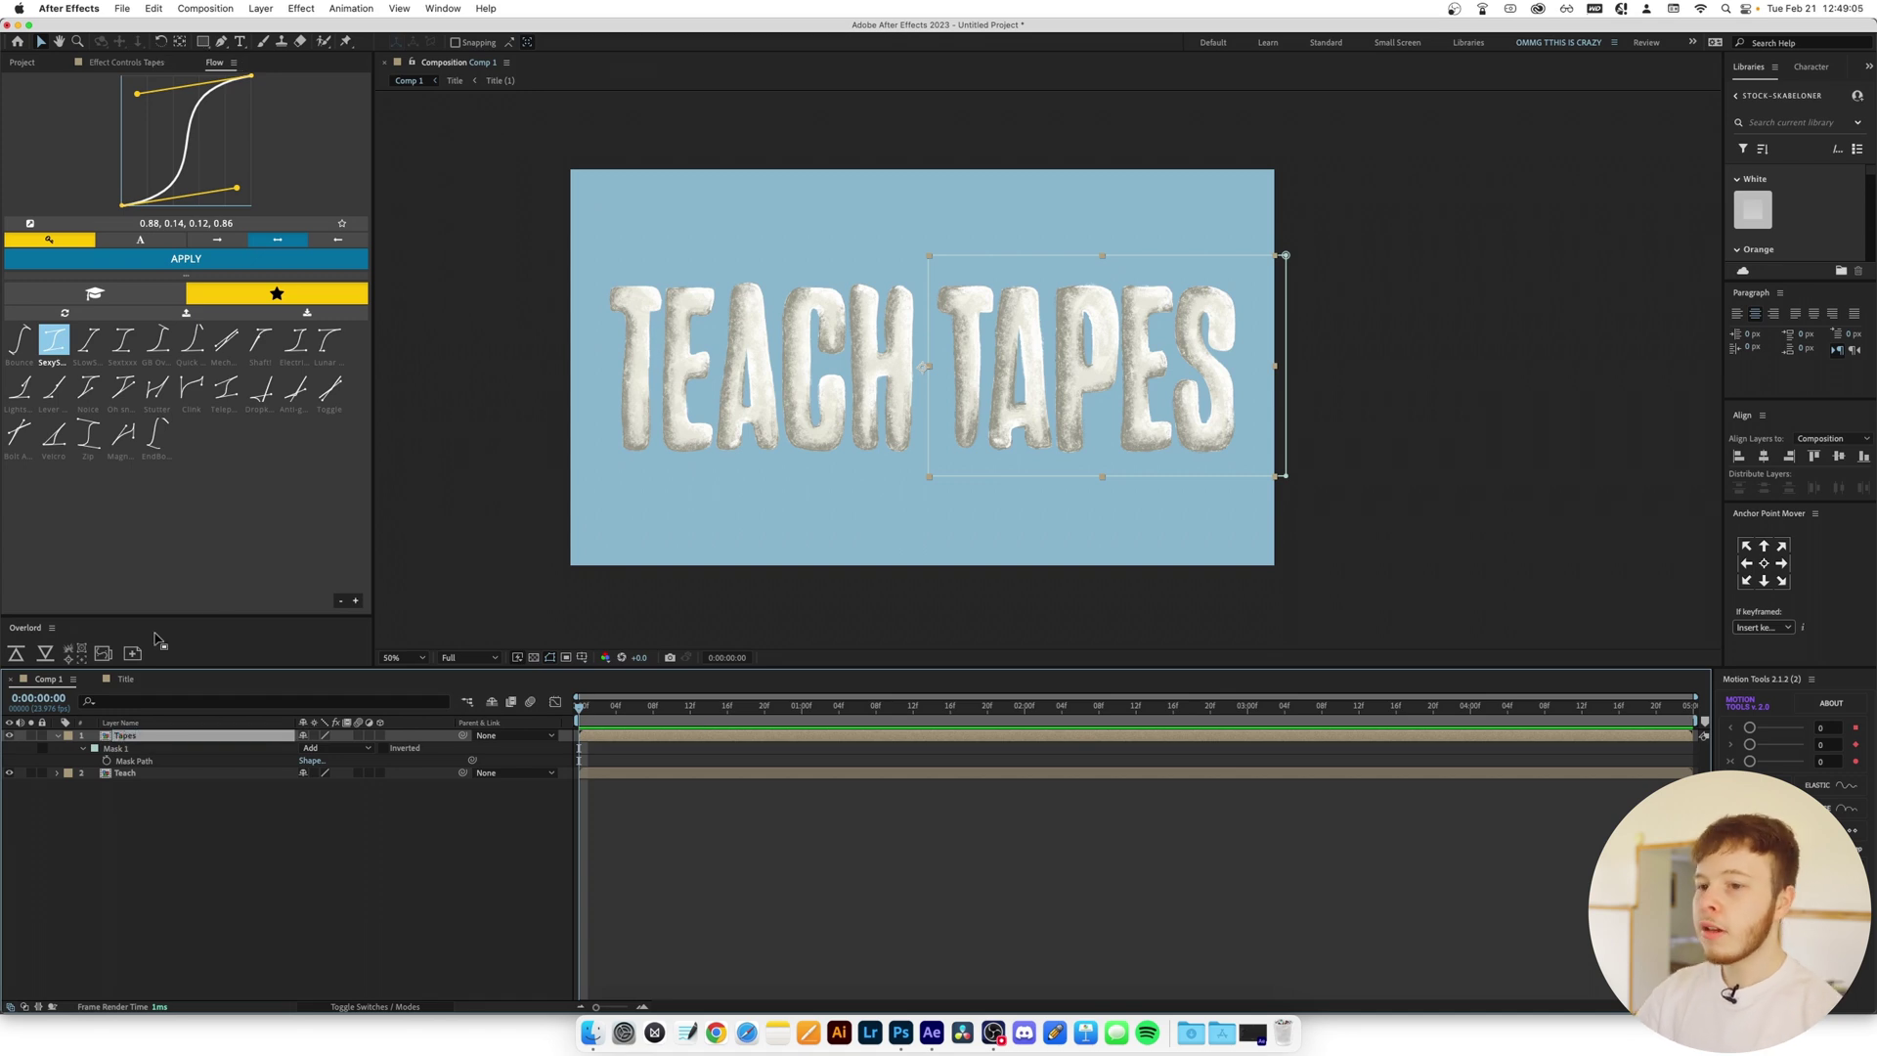
# Place puppet pins on the Teach layer's letter T, at both arms, the top of the stem and the foot
pyautogui.click(111, 775)
pyautogui.press('.')
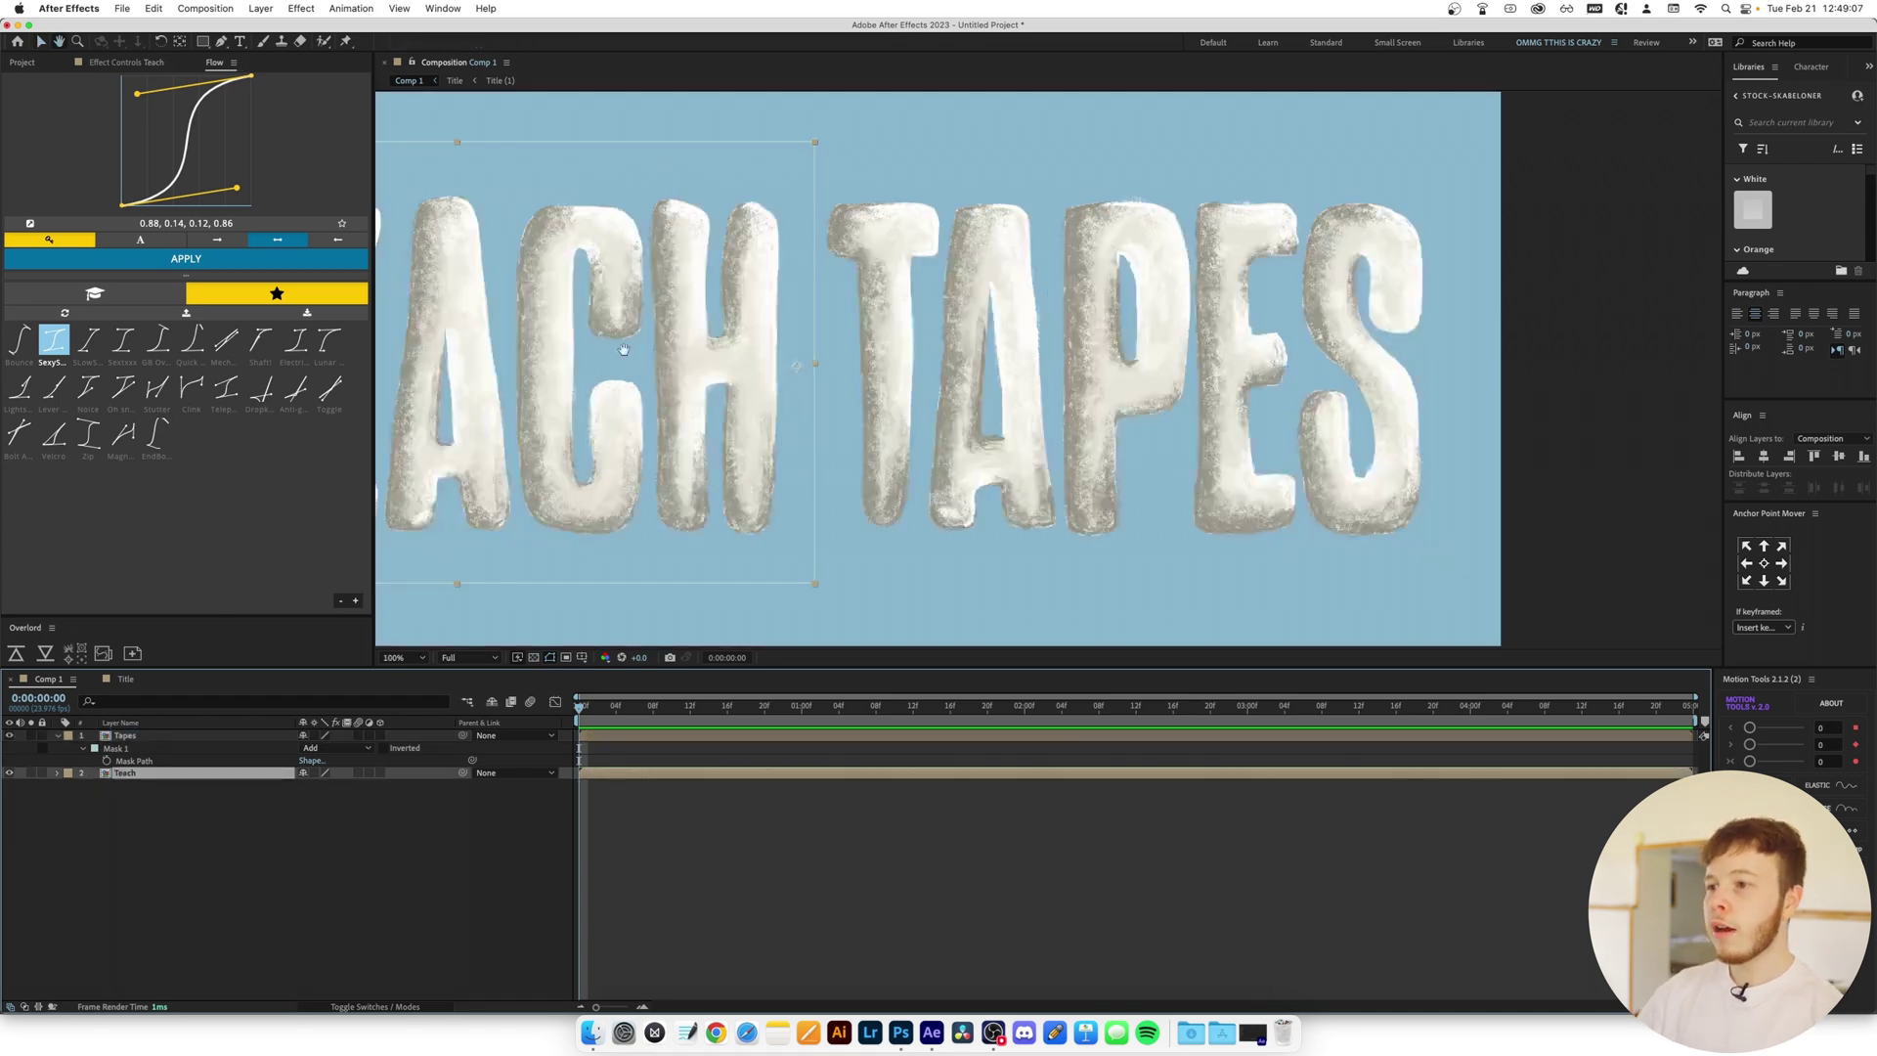
pyautogui.moveTo(627, 352); pyautogui.dragTo(1073, 343)
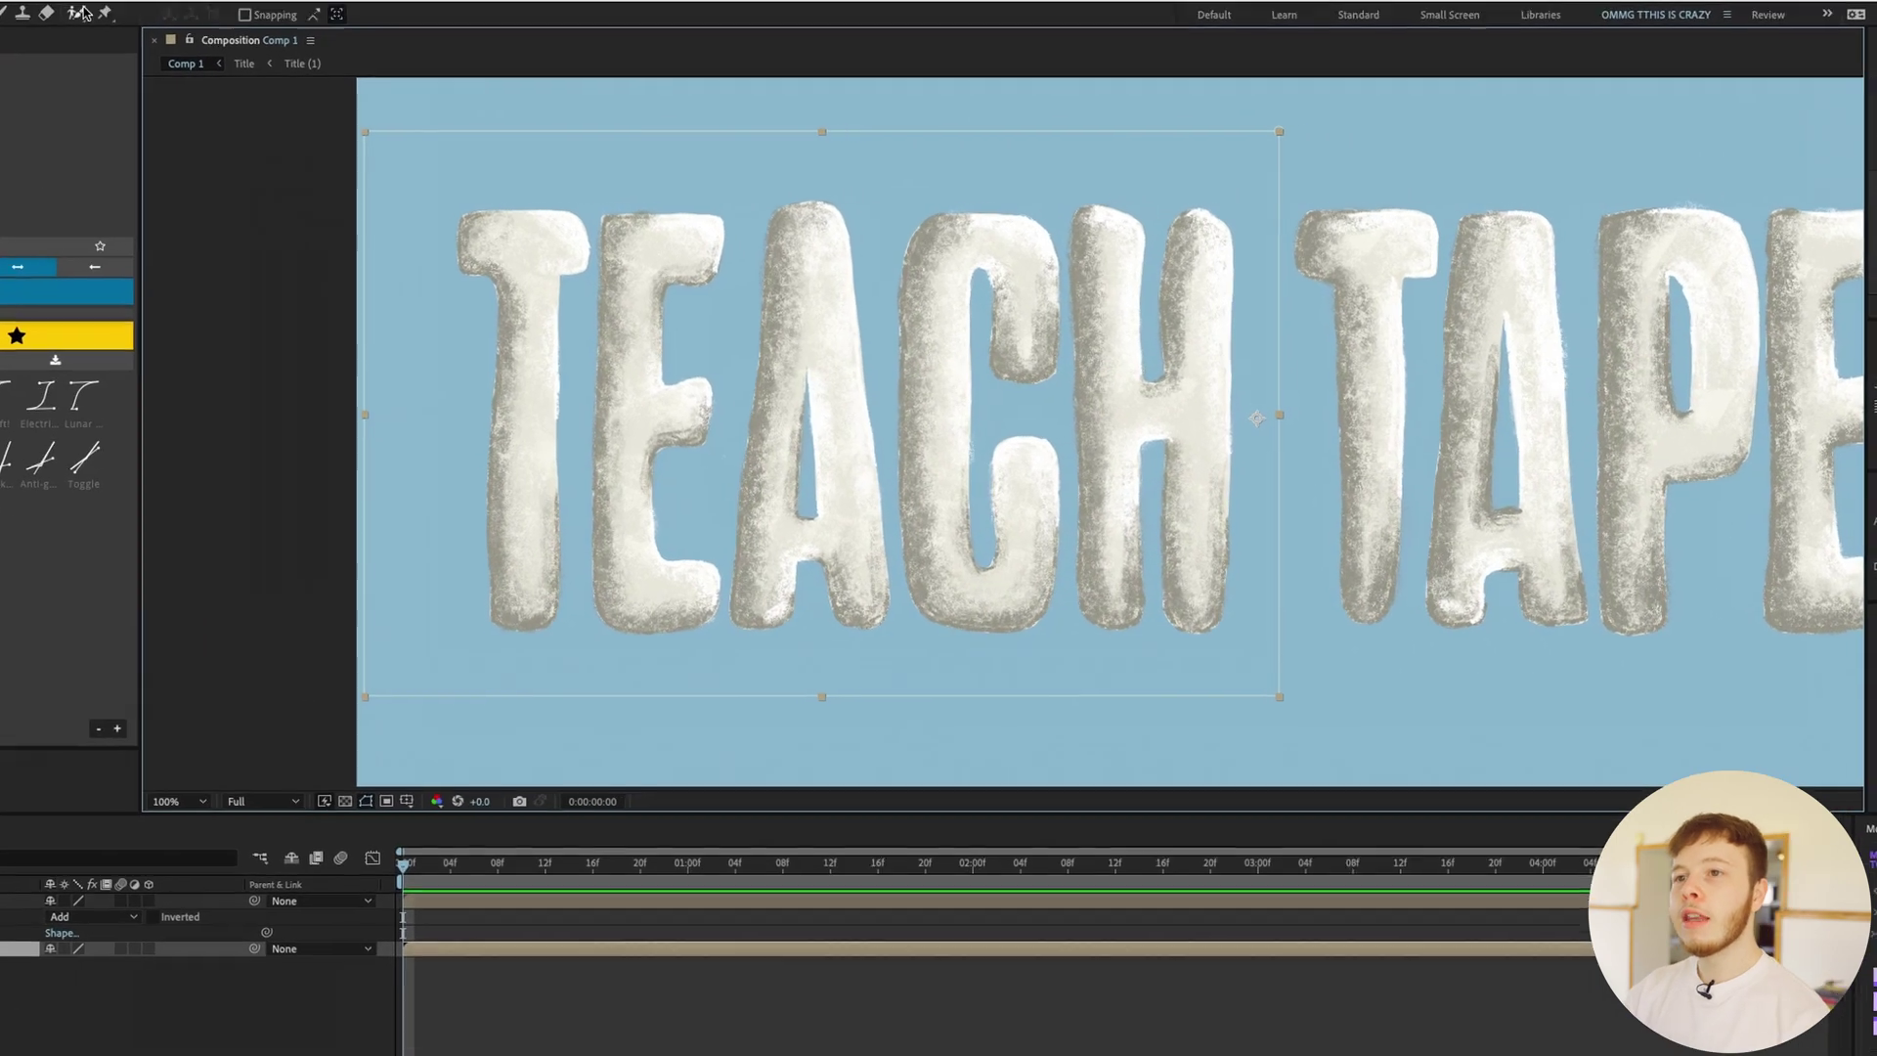
pyautogui.click(335, 40)
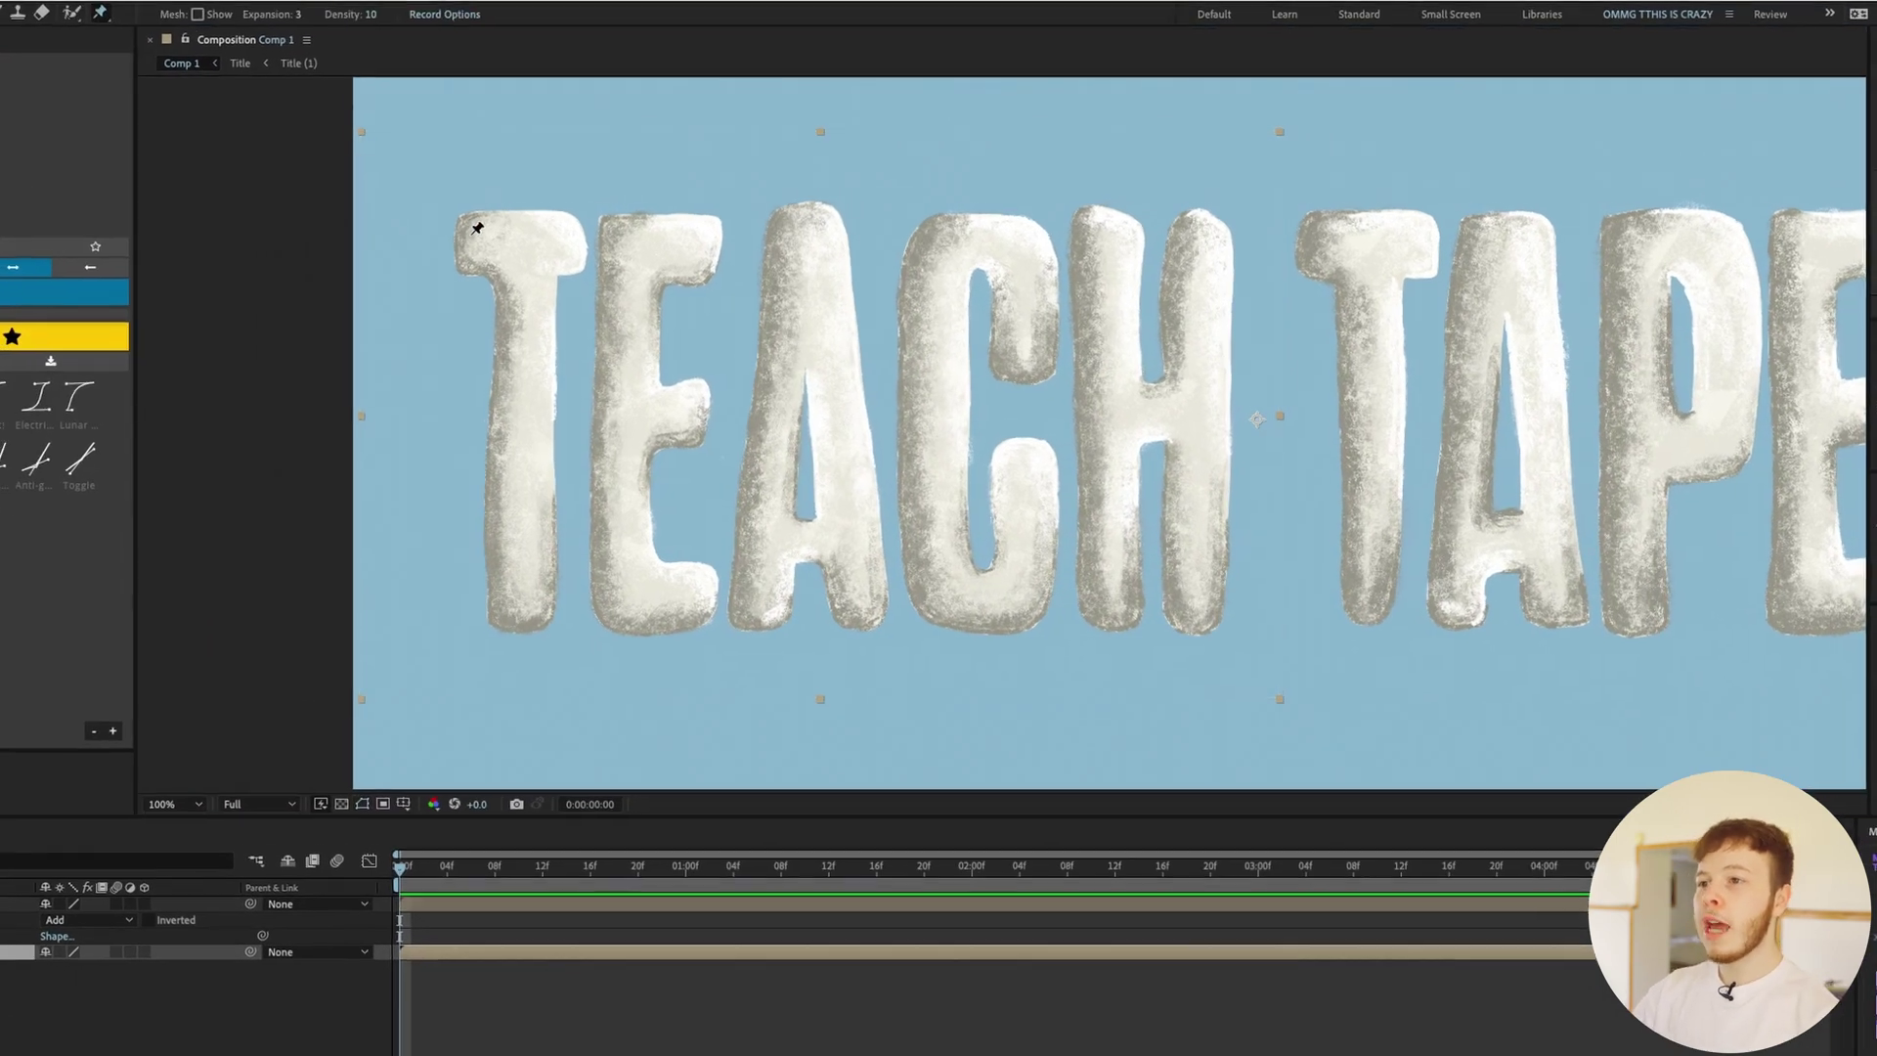
pyautogui.click(466, 242)
pyautogui.click(559, 244)
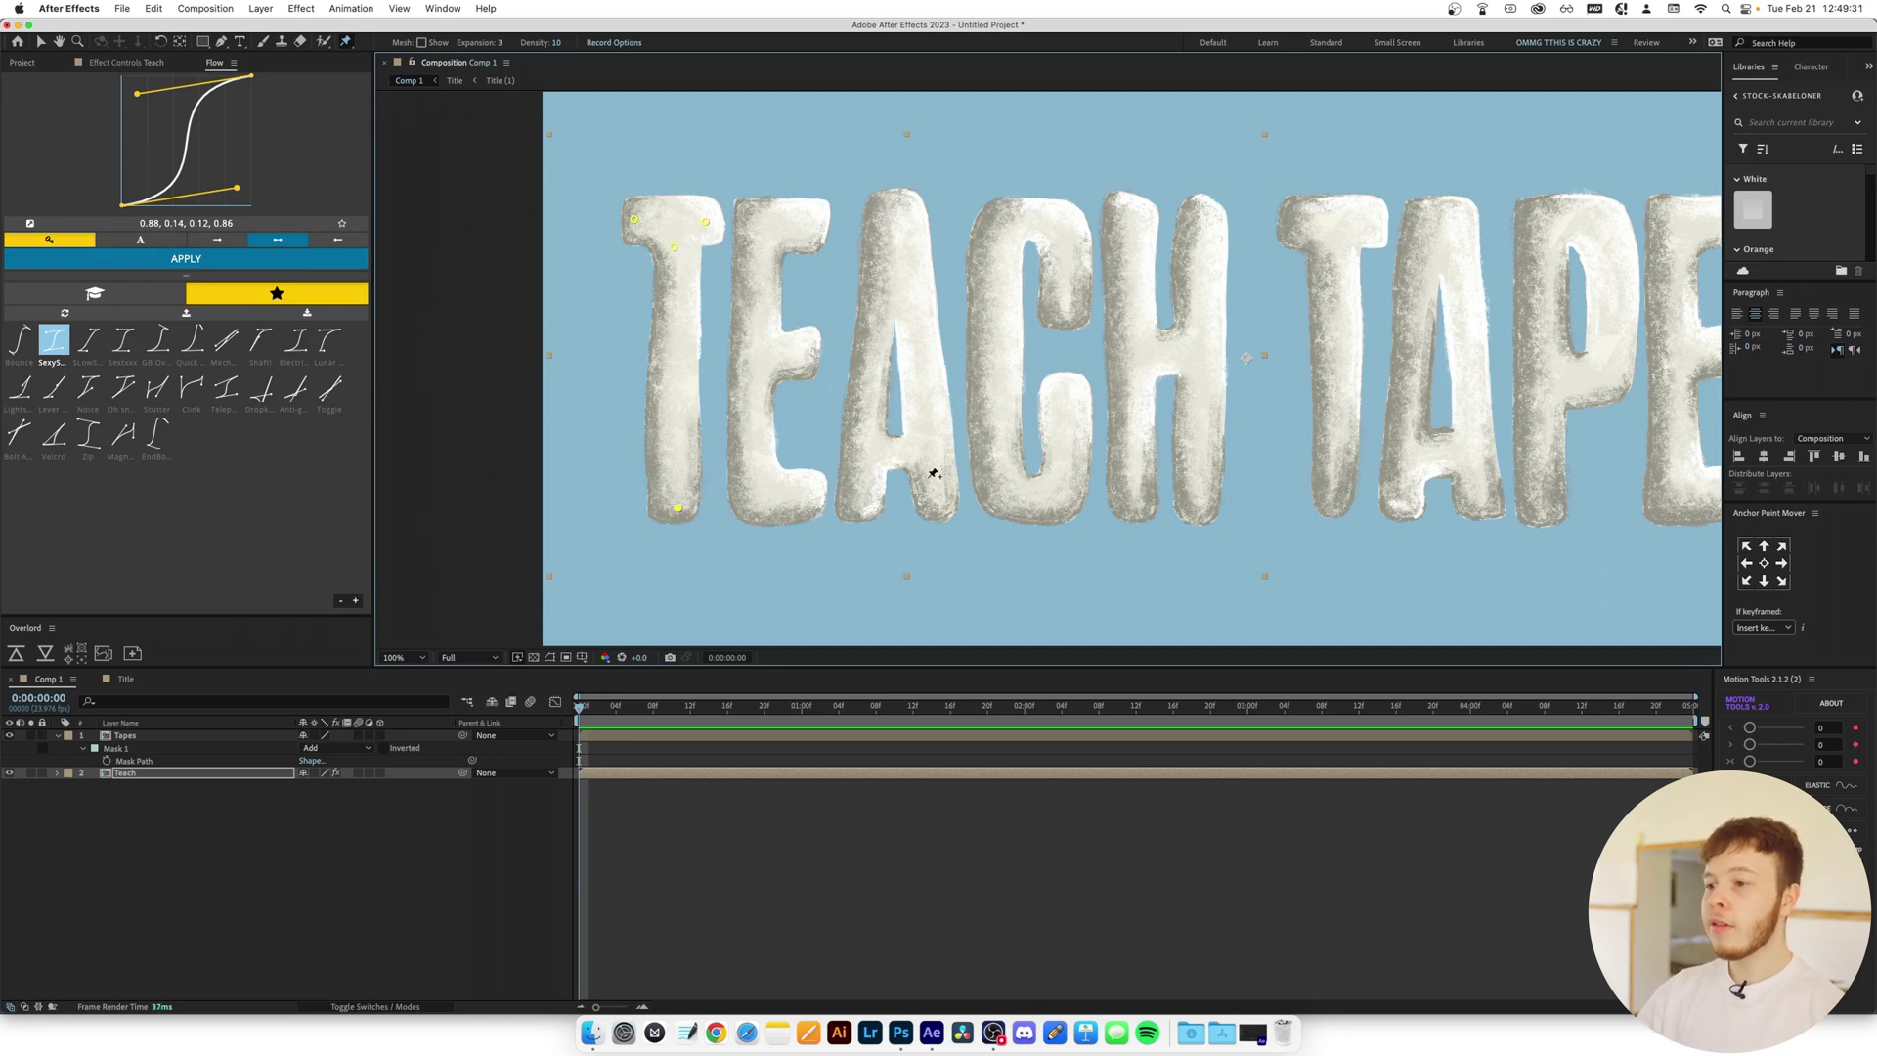
# Add puppet pins in the lower gap between T and E and at the corners and arm ends of the E
pyautogui.click(717, 508)
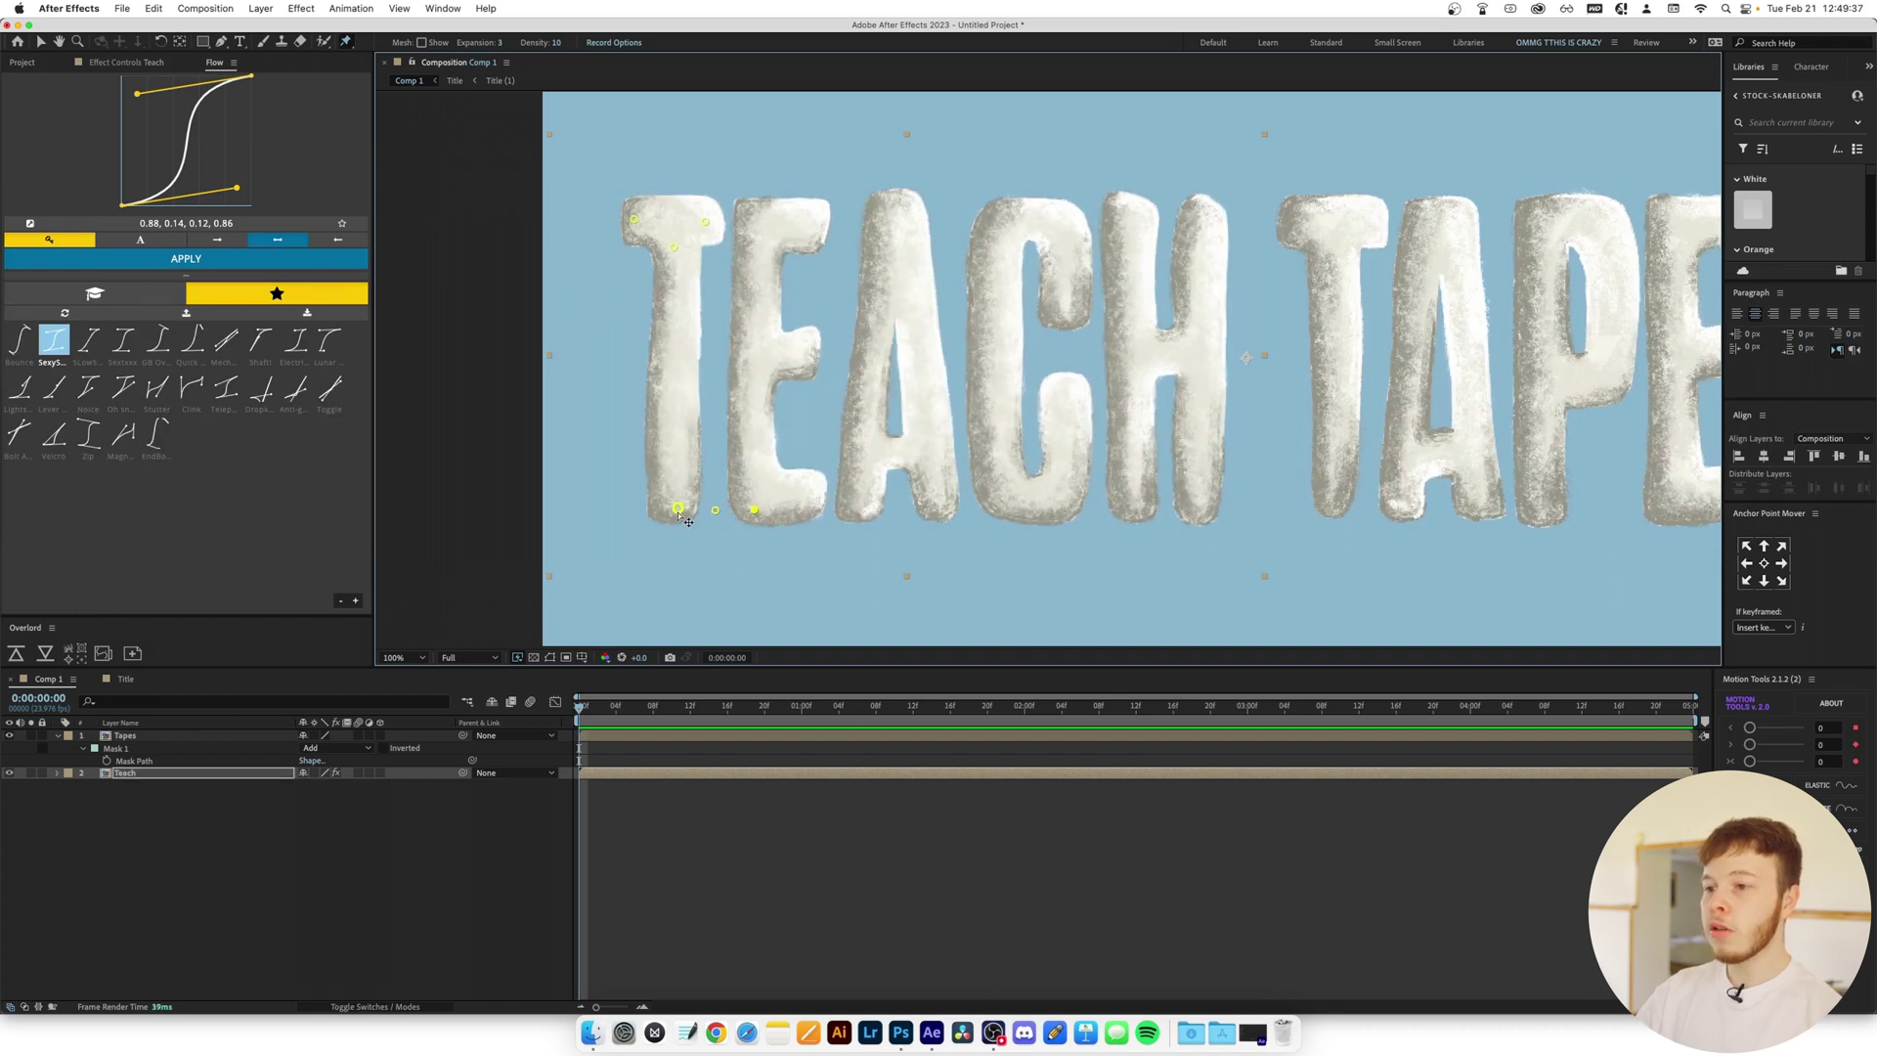
pyautogui.moveTo(677, 510); pyautogui.dragTo(678, 534)
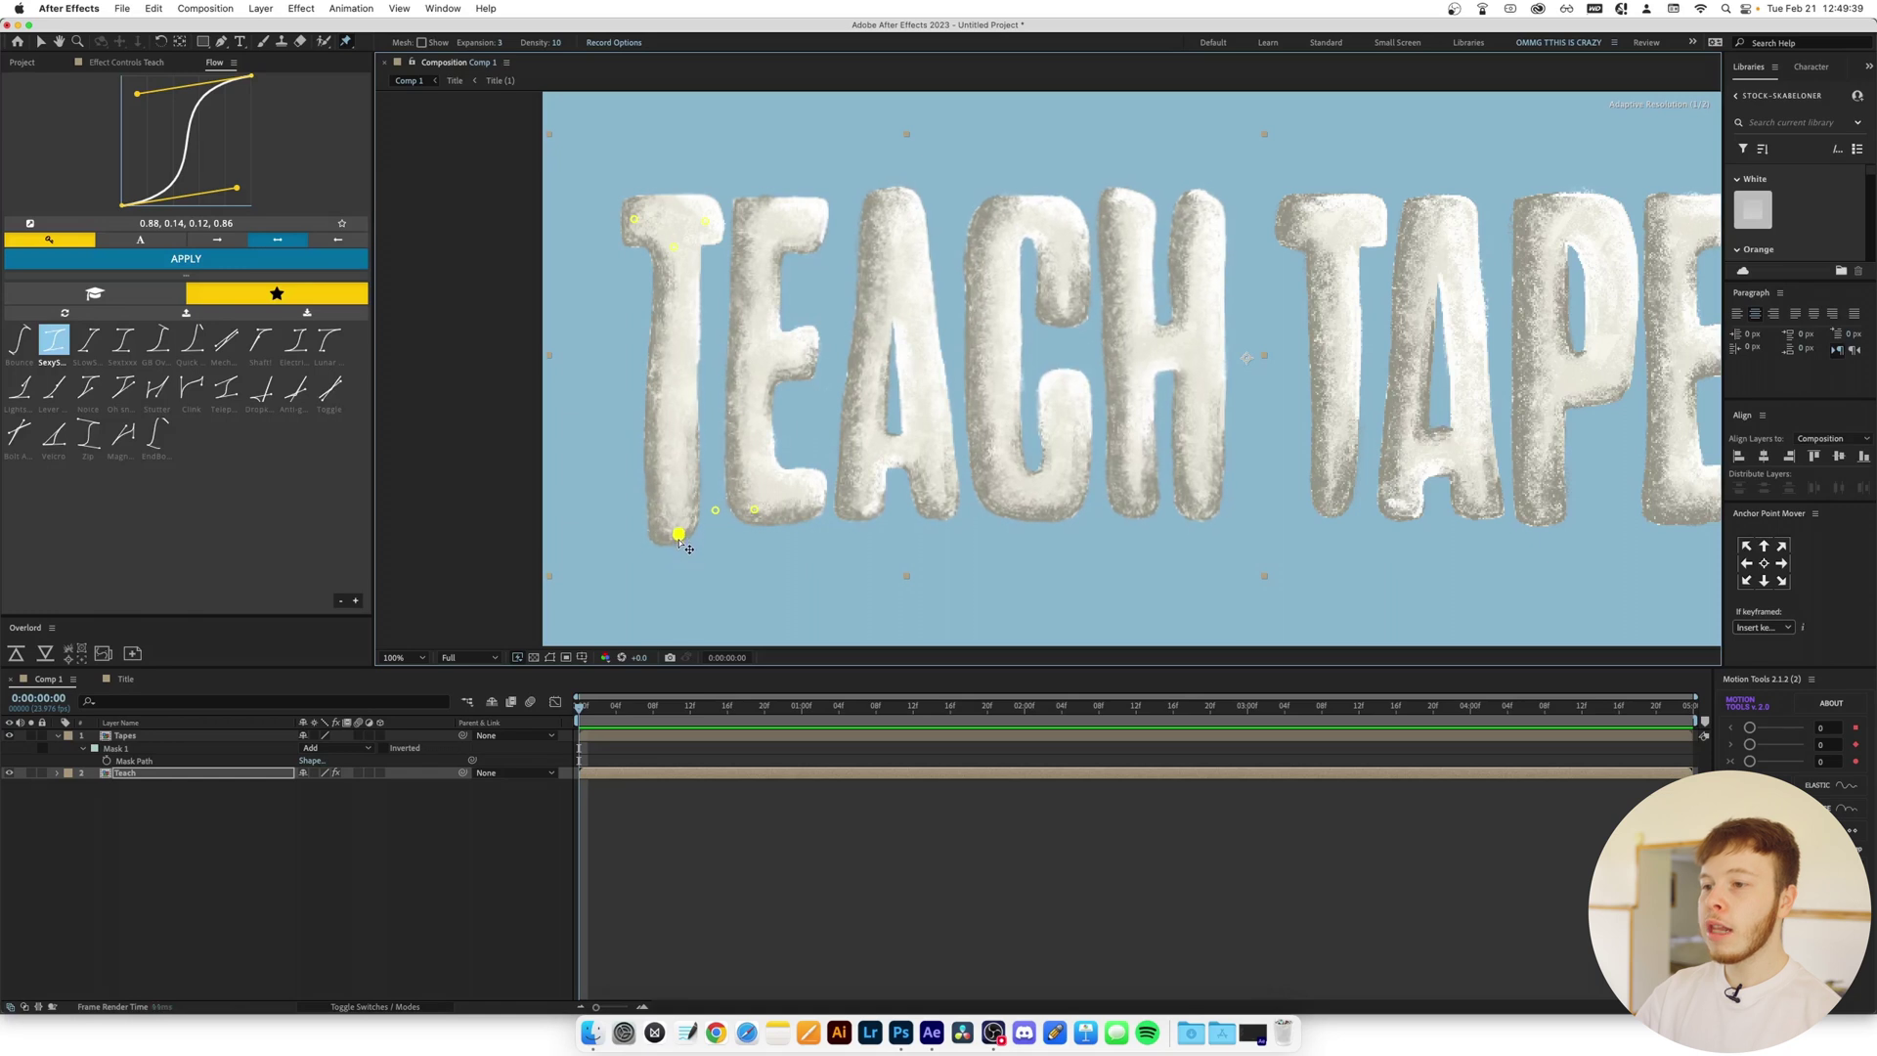
pyautogui.press('super+z')
pyautogui.click(810, 489)
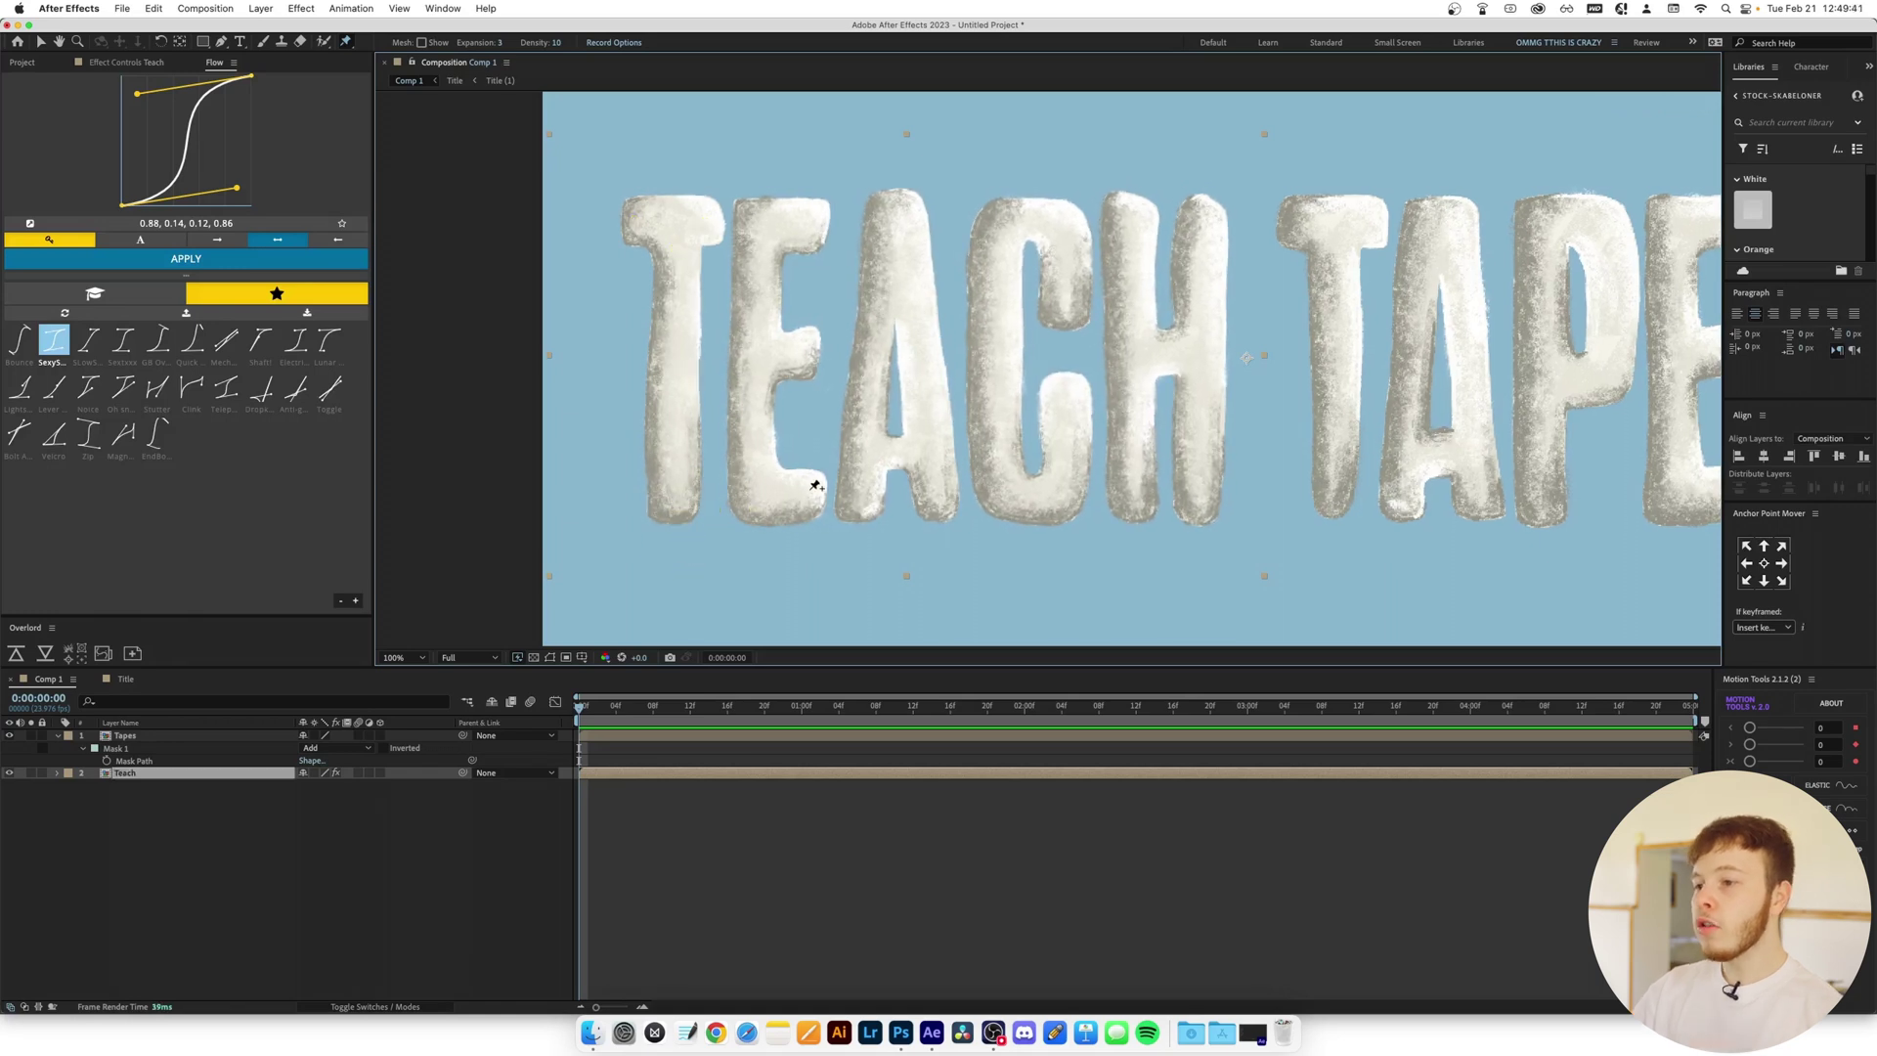
pyautogui.click(799, 361)
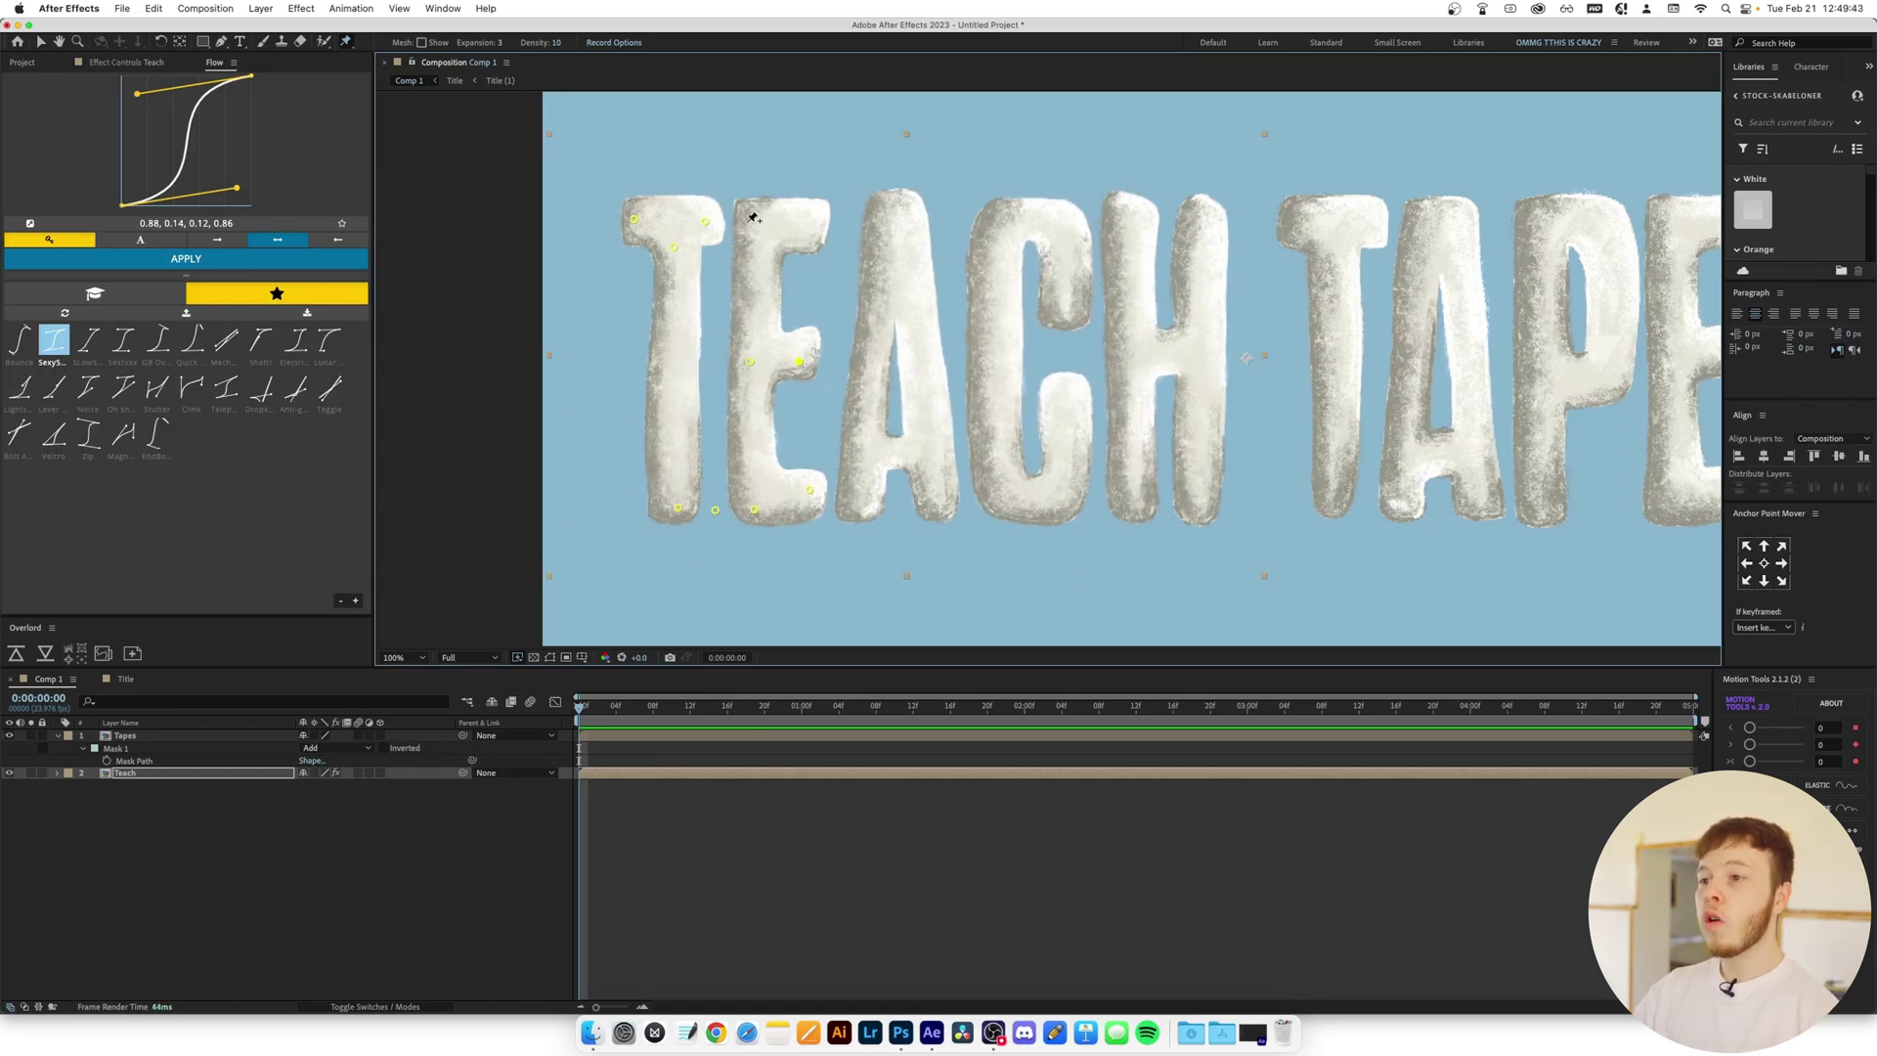
pyautogui.click(747, 221)
pyautogui.click(814, 223)
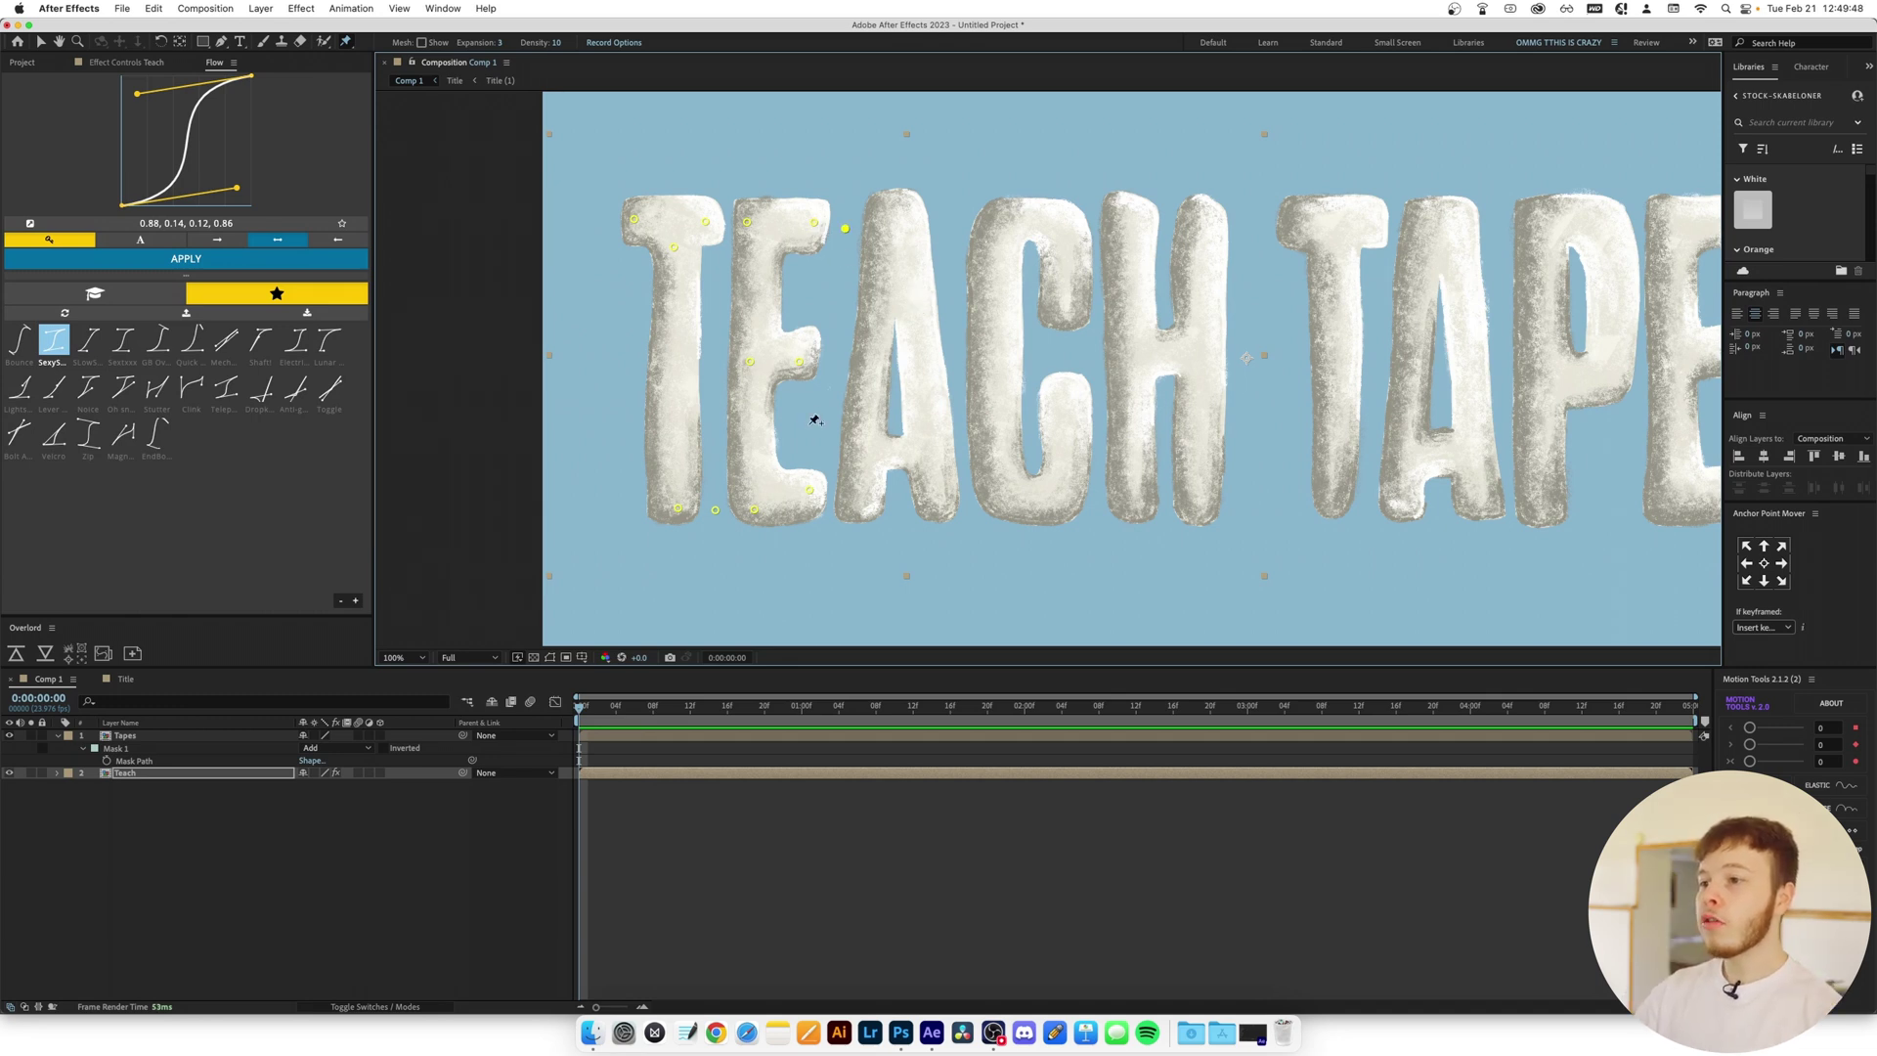
# Add puppet pins in the remaining gaps around the E and on the letters A, C and H
pyautogui.click(712, 353)
pyautogui.click(869, 504)
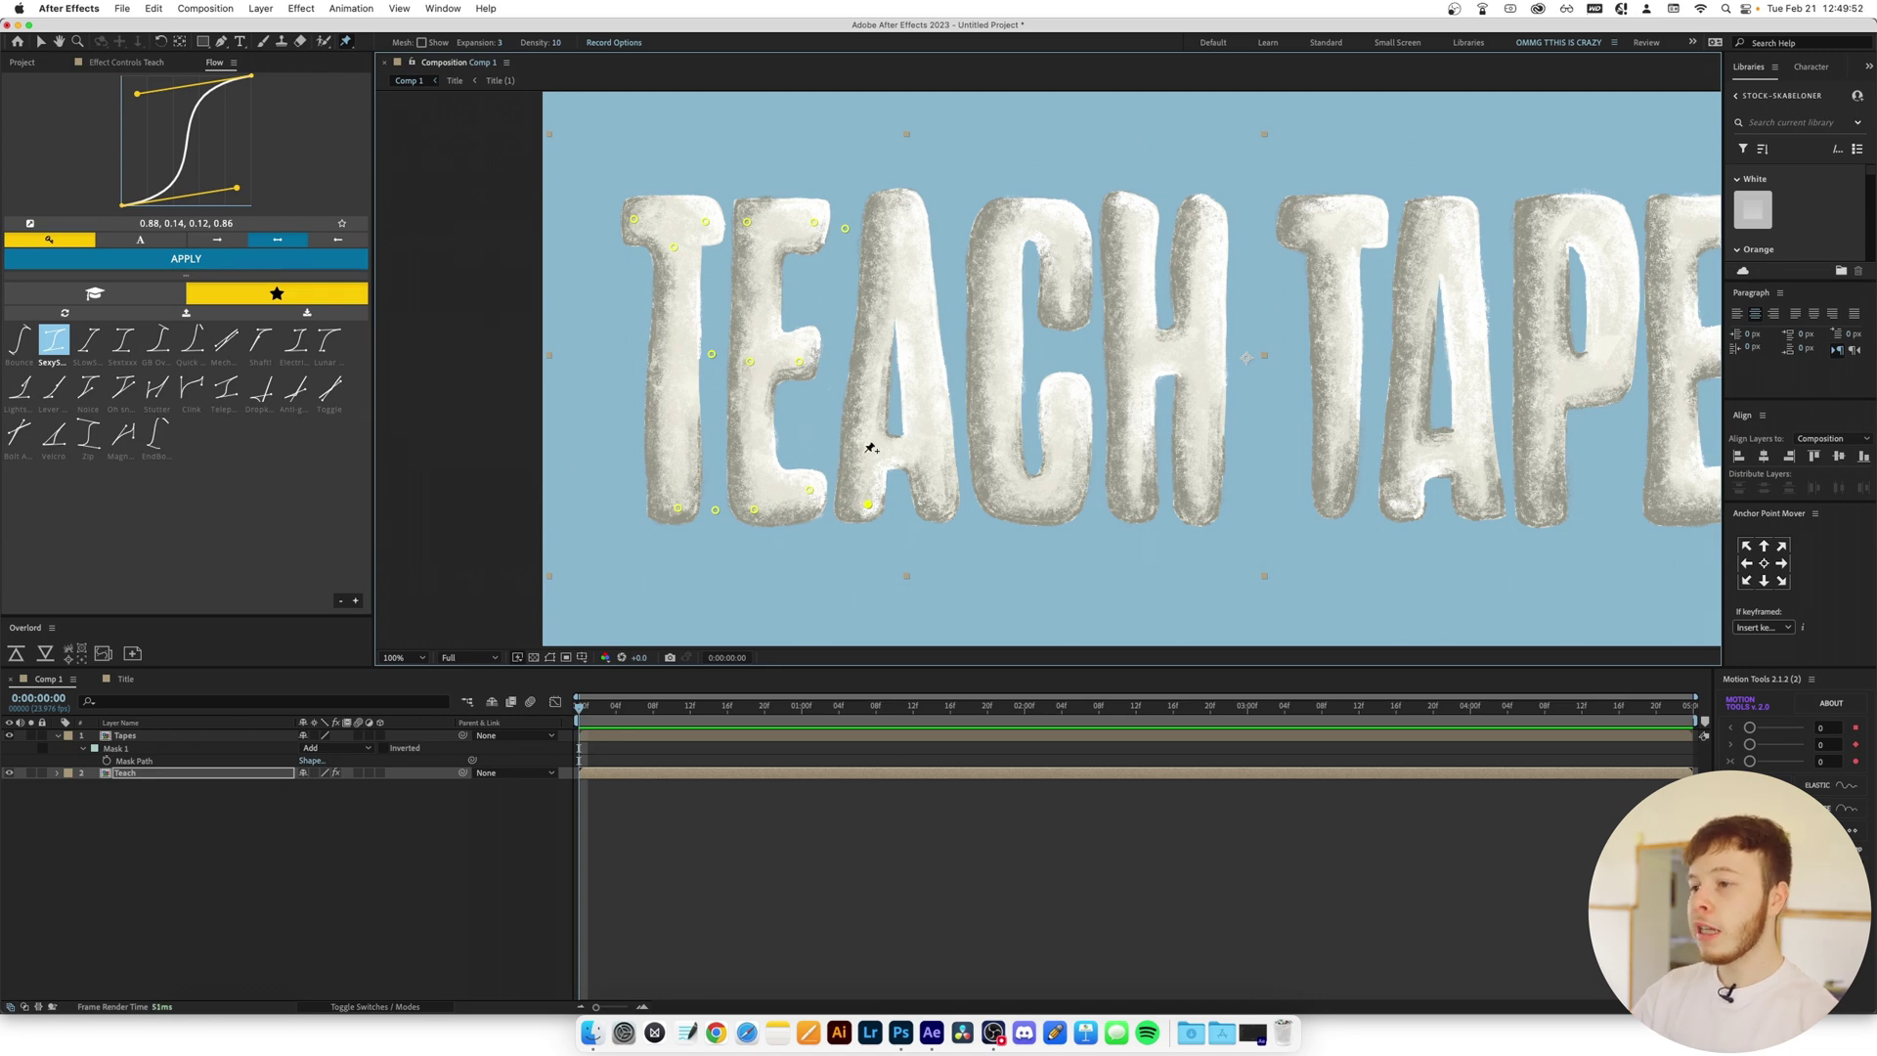
pyautogui.click(894, 212)
pyautogui.click(933, 494)
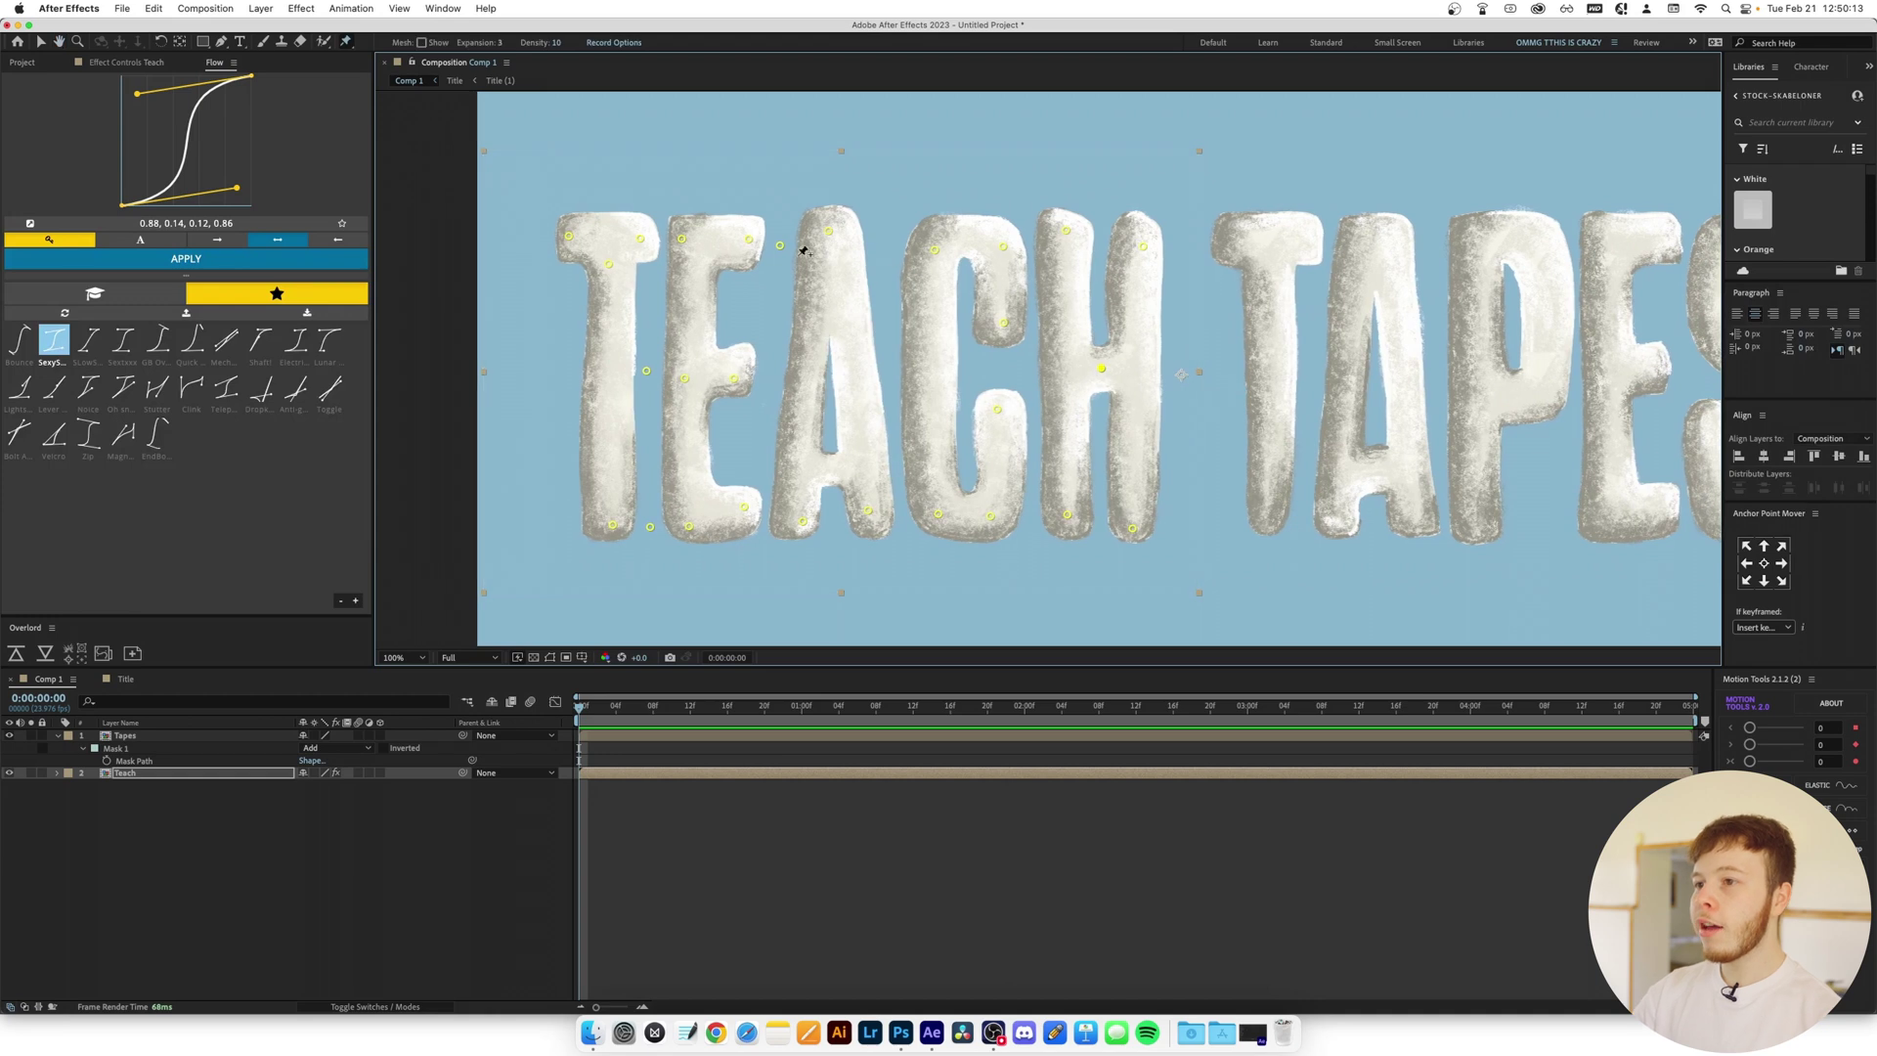
# Reveal the Teach layer's keyframes and move all puppet pin position keyframes from the start to frame 12
pyautogui.click(260, 775)
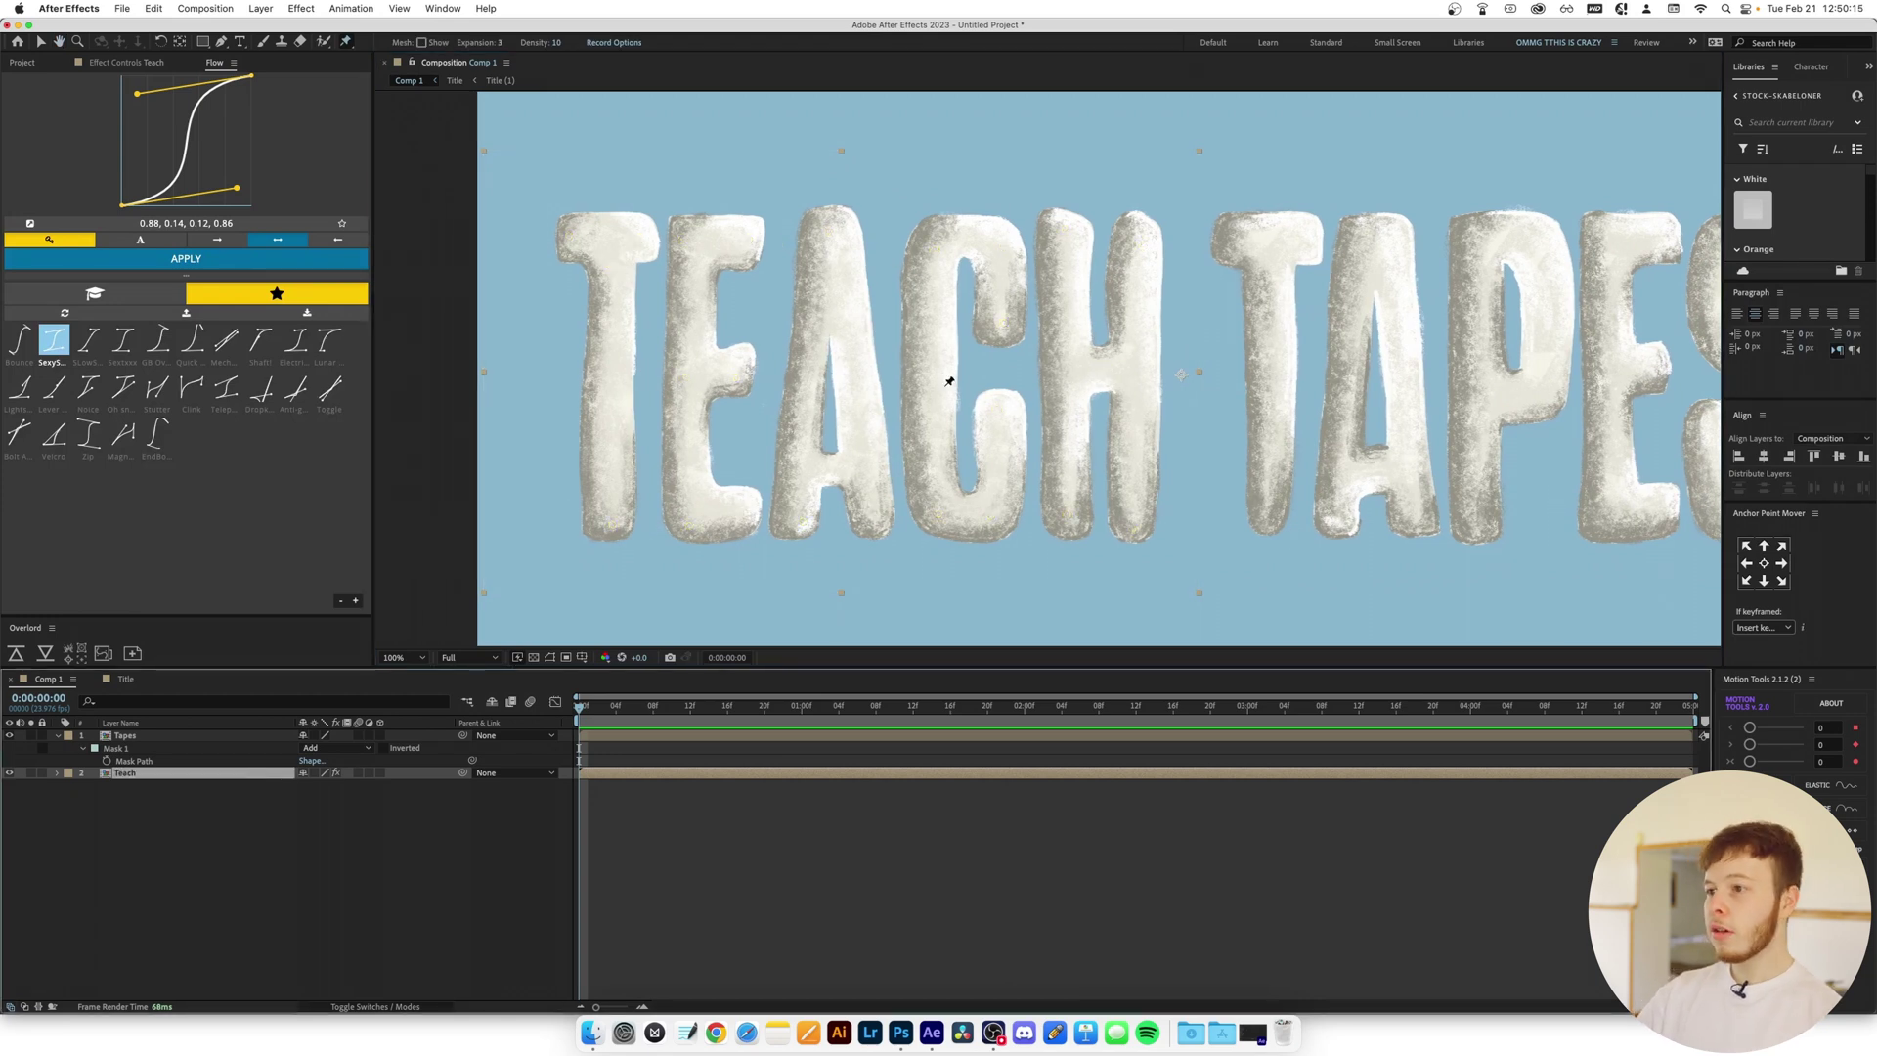
pyautogui.press('u')
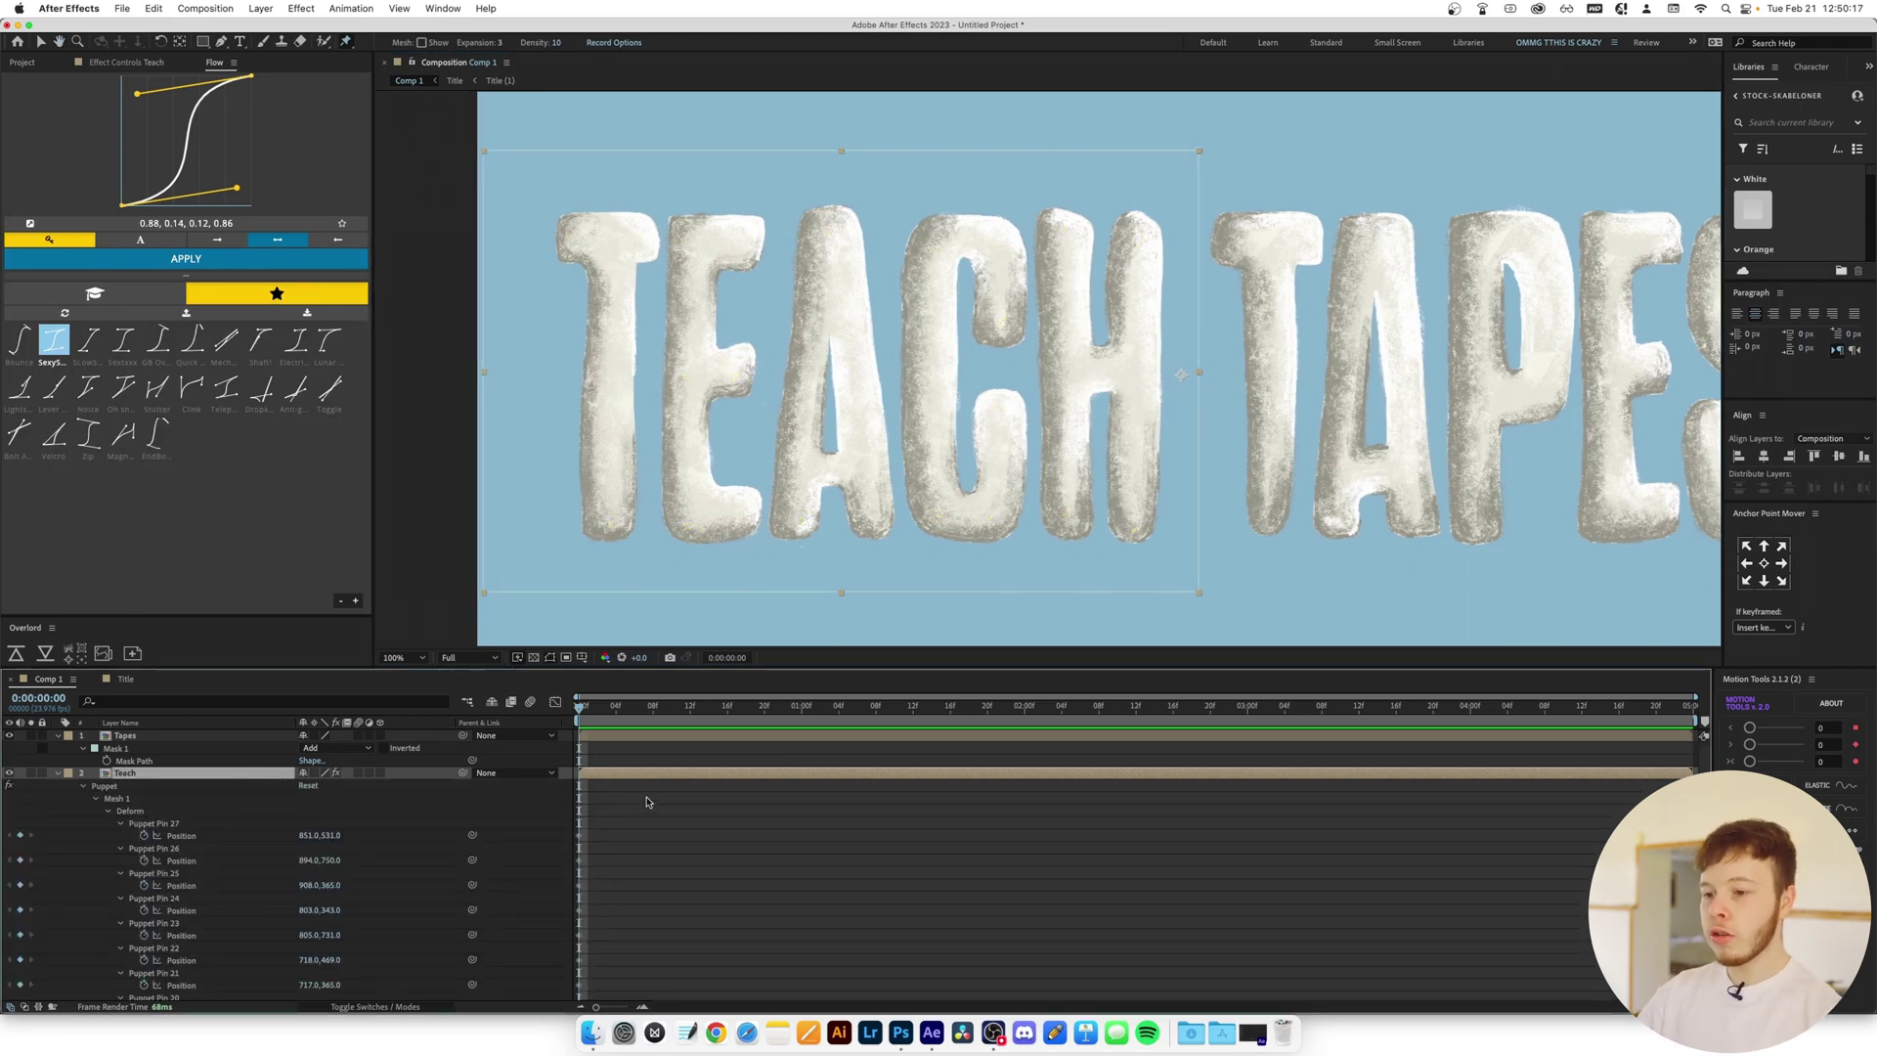
pyautogui.moveTo(672, 795); pyautogui.dragTo(577, 1007)
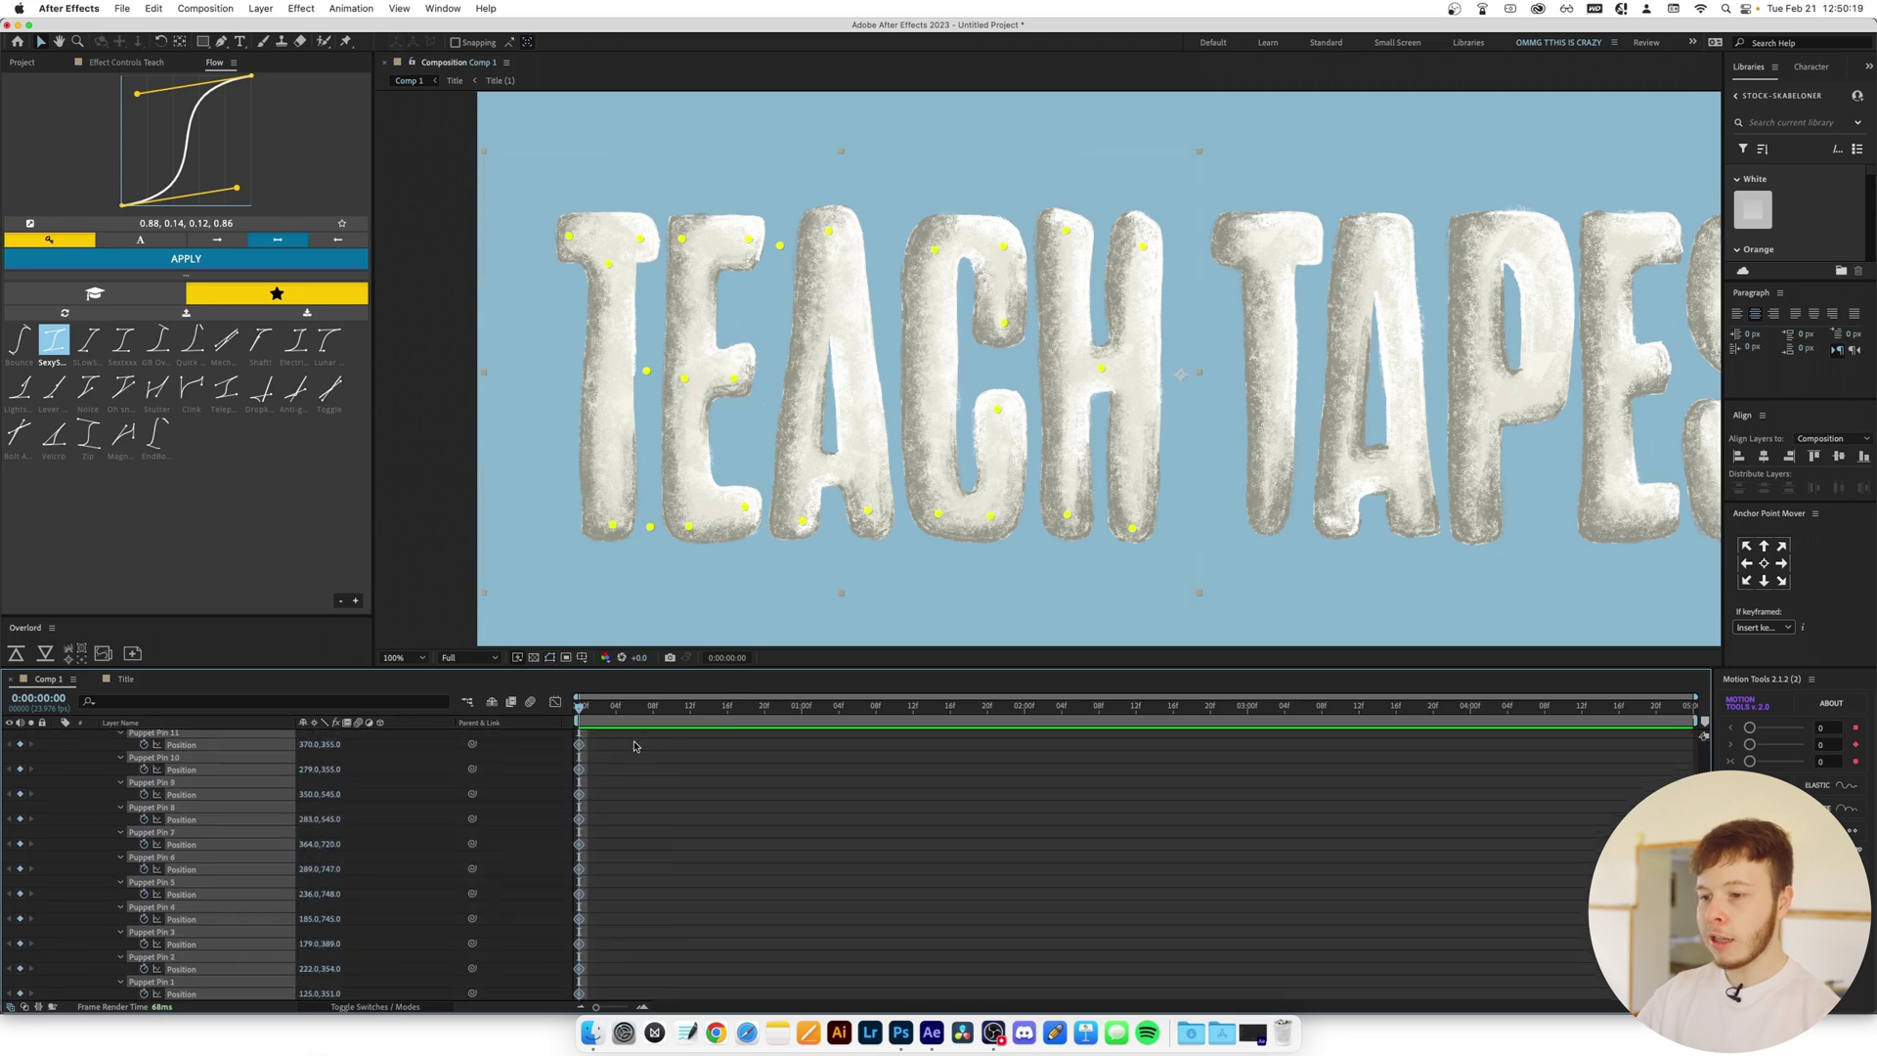
pyautogui.moveTo(580, 745); pyautogui.dragTo(690, 746)
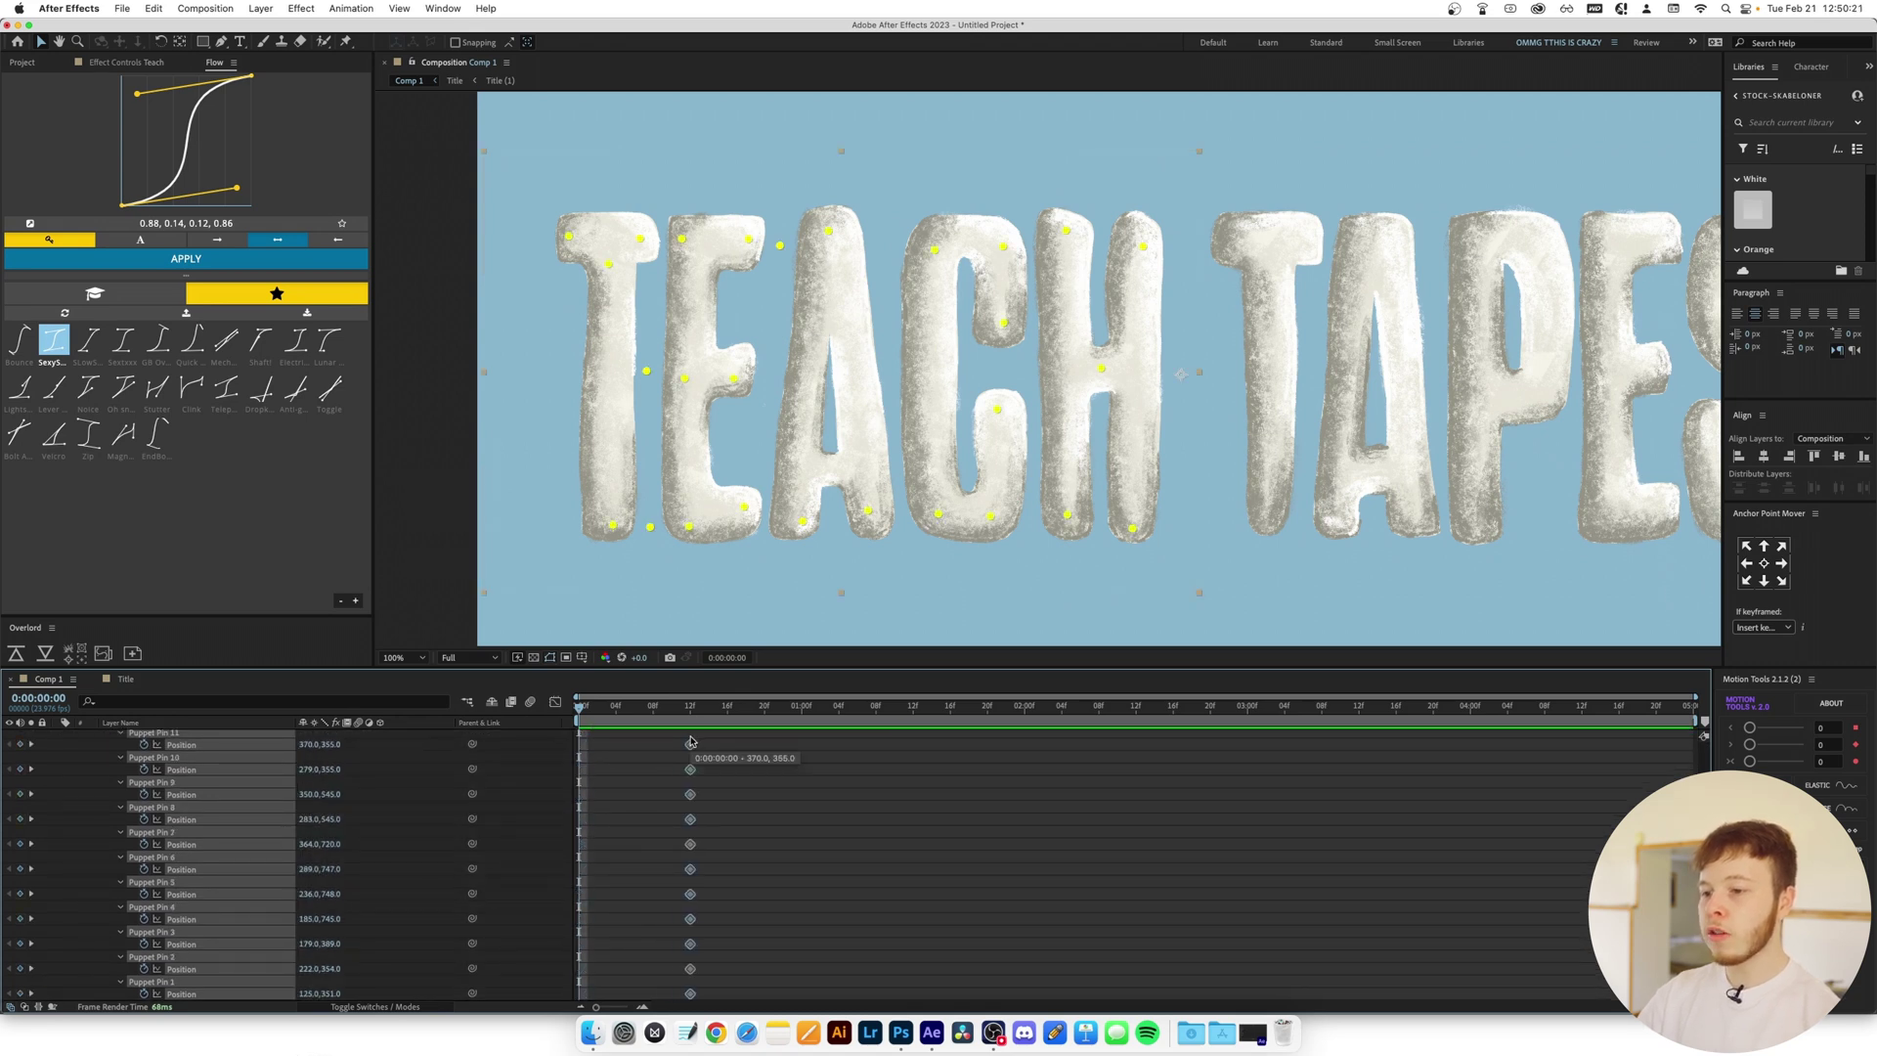
pyautogui.click(830, 804)
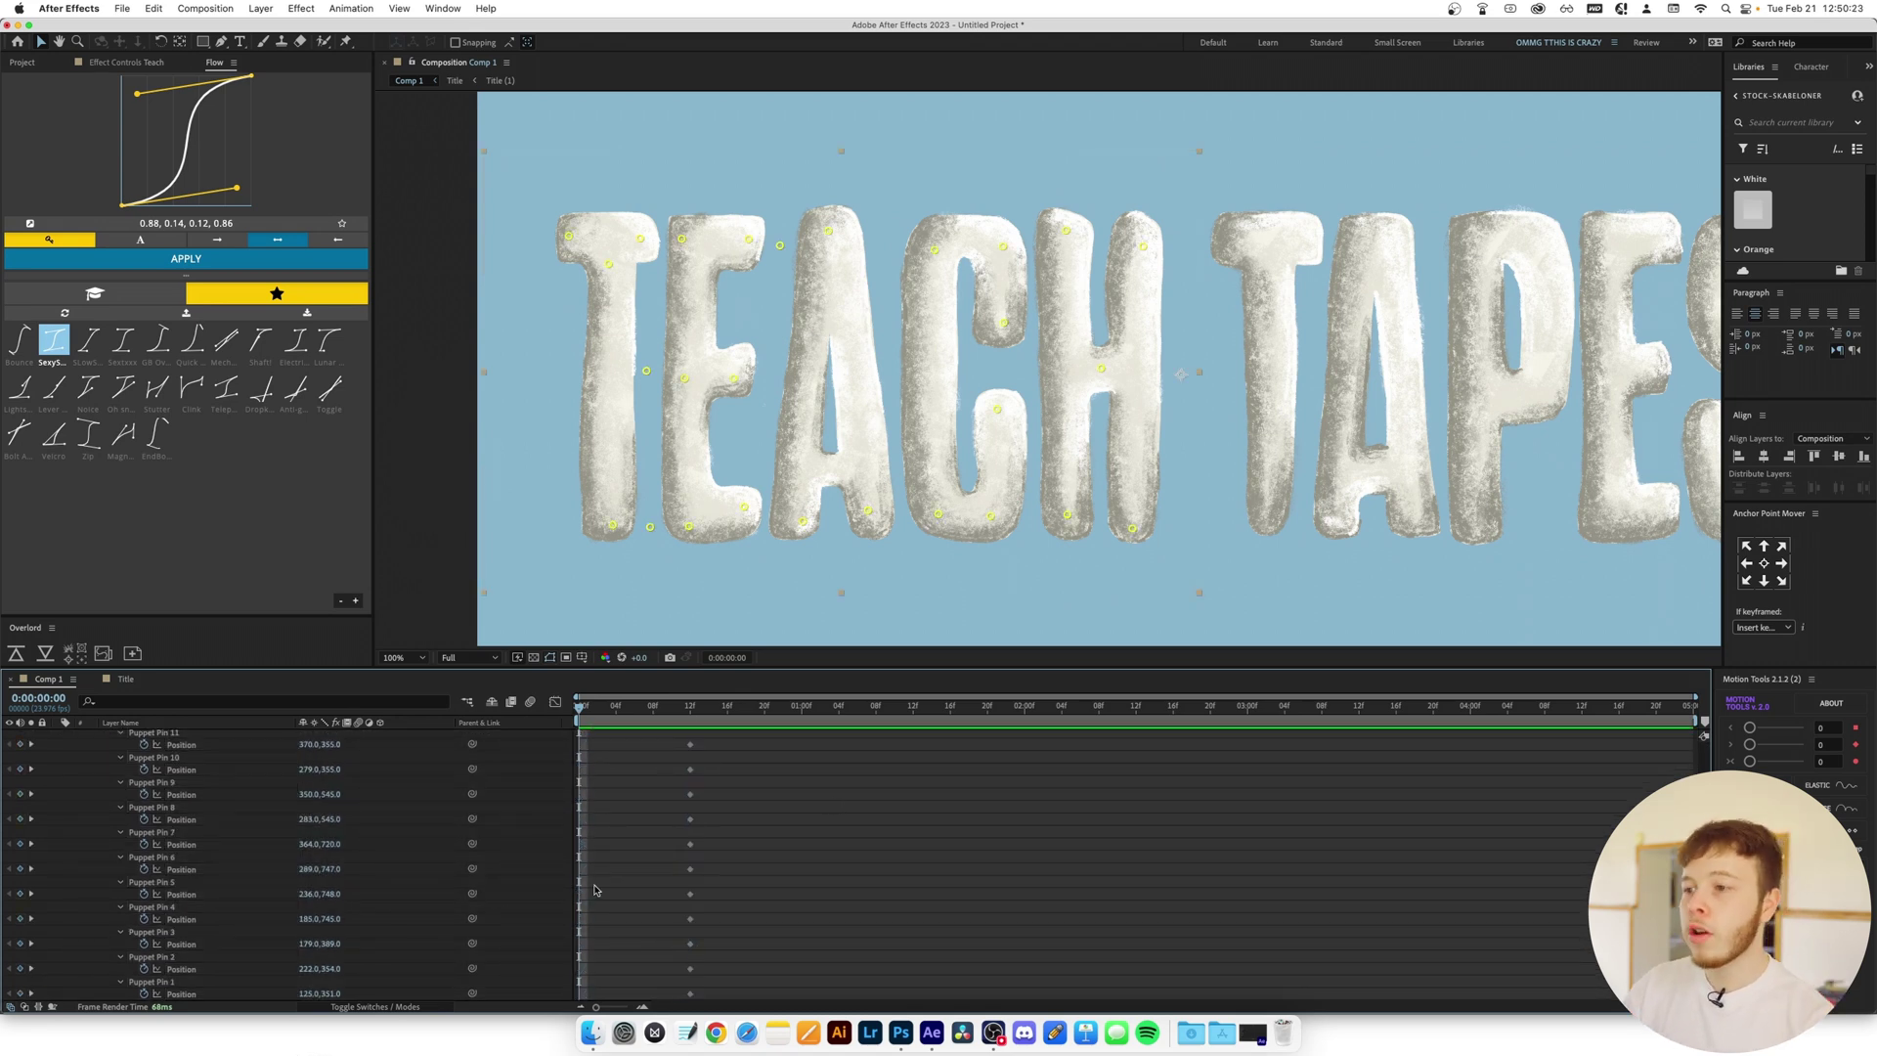
# Deform the T at frame 0 by pulling its foot pin down, its outer arm pin outward and its inner arm pin up
pyautogui.scroll(10, 596, 889)
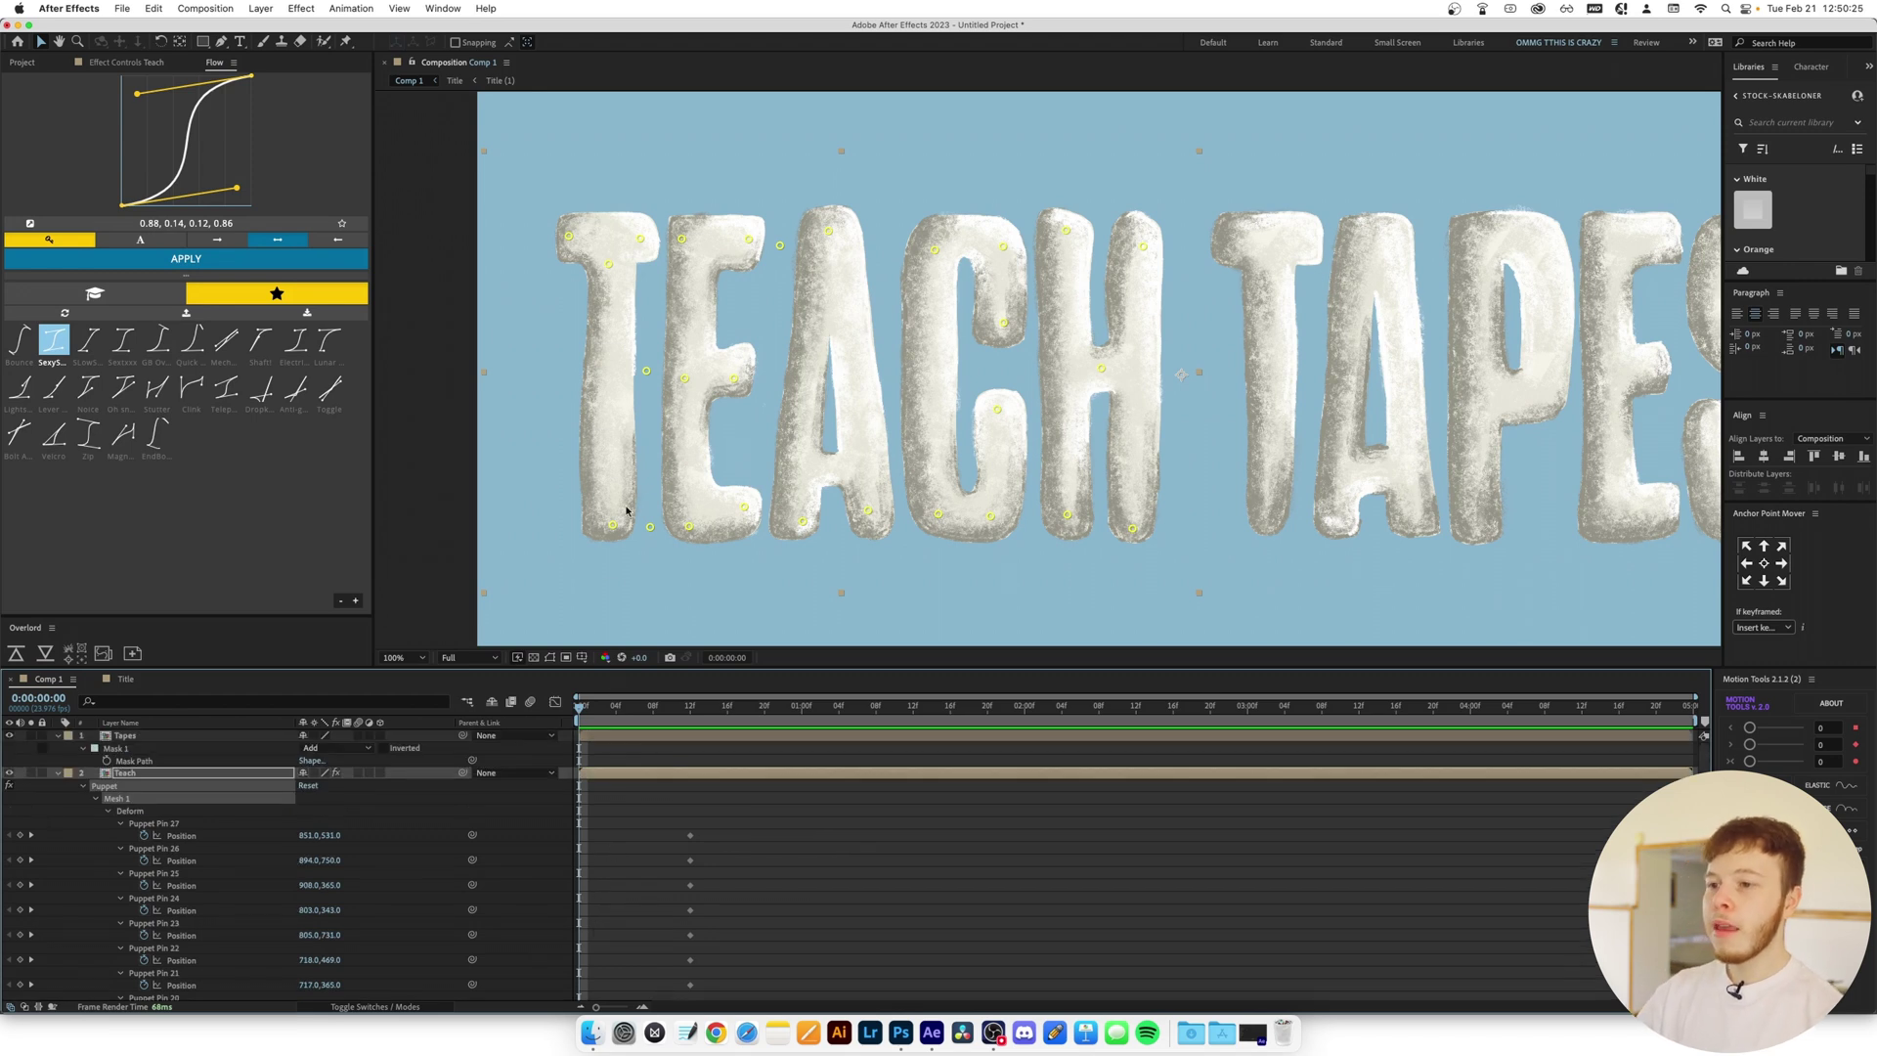
pyautogui.moveTo(613, 527); pyautogui.dragTo(613, 589)
pyautogui.moveTo(570, 233); pyautogui.dragTo(522, 248)
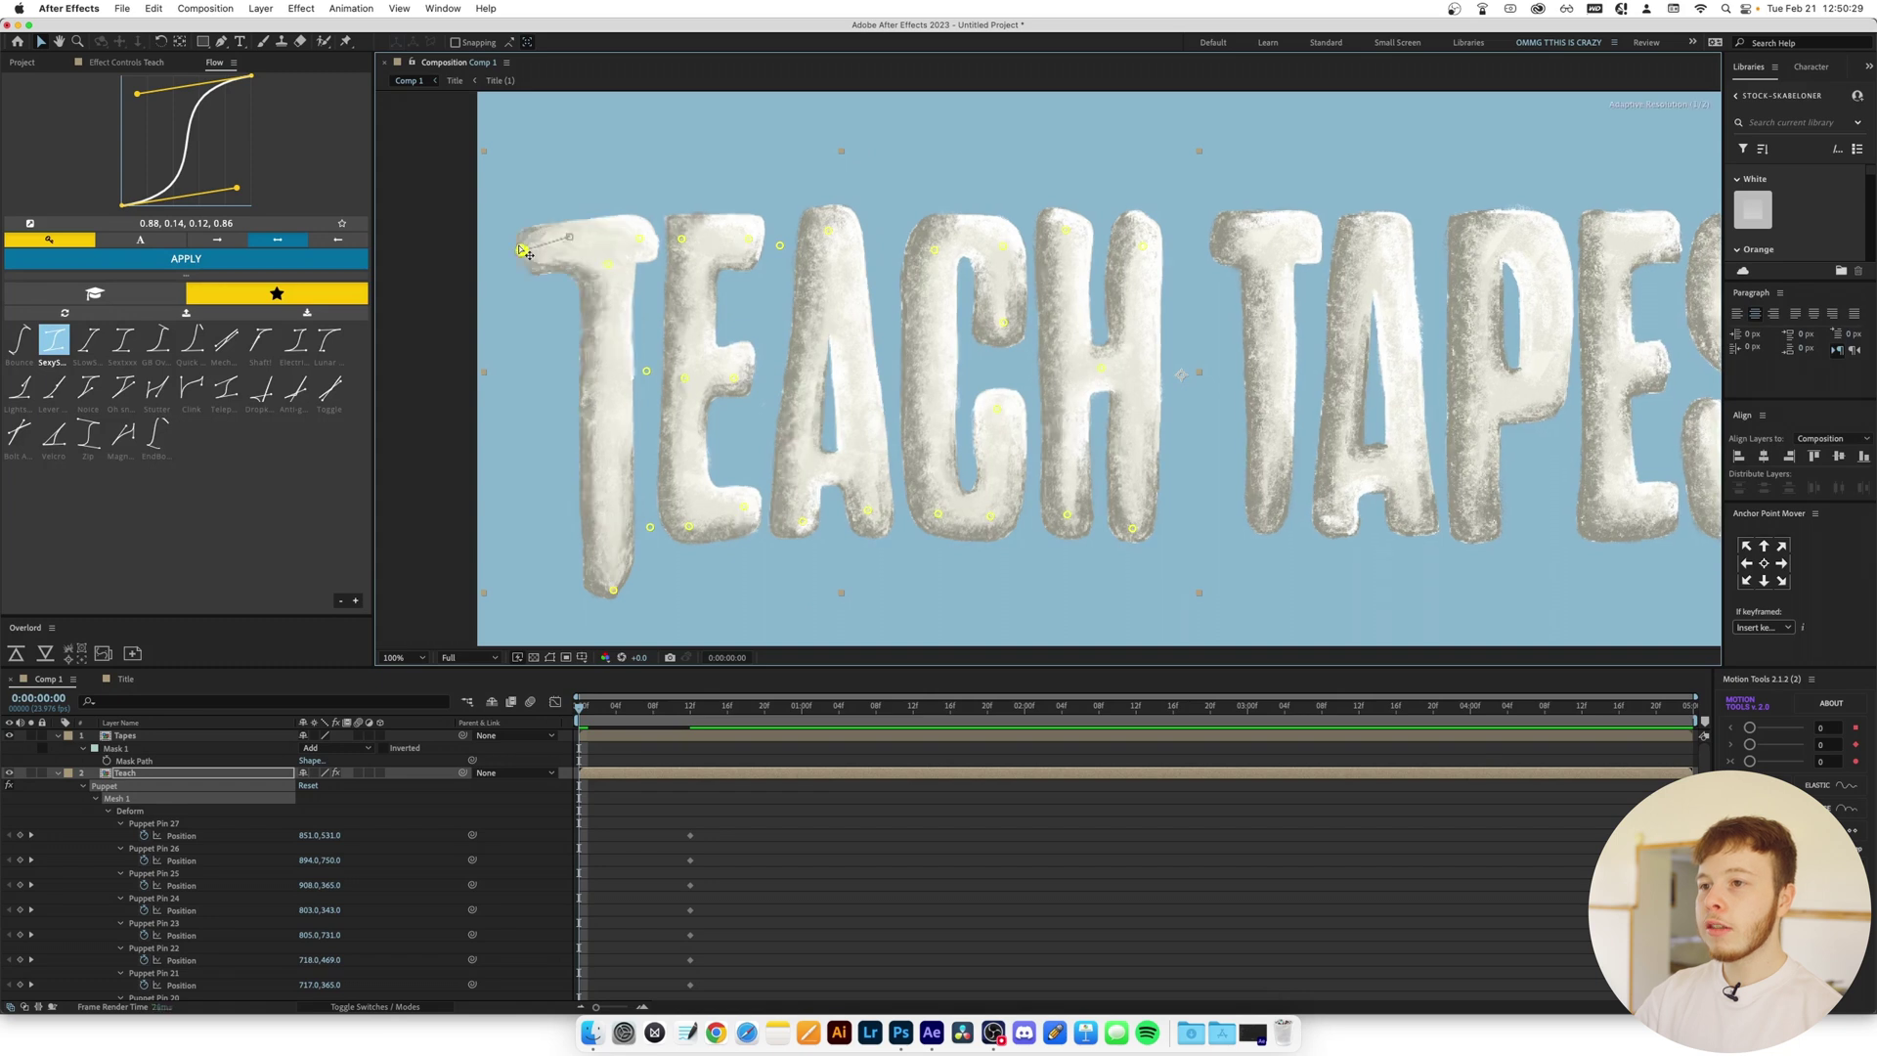
pyautogui.moveTo(640, 239); pyautogui.dragTo(631, 225)
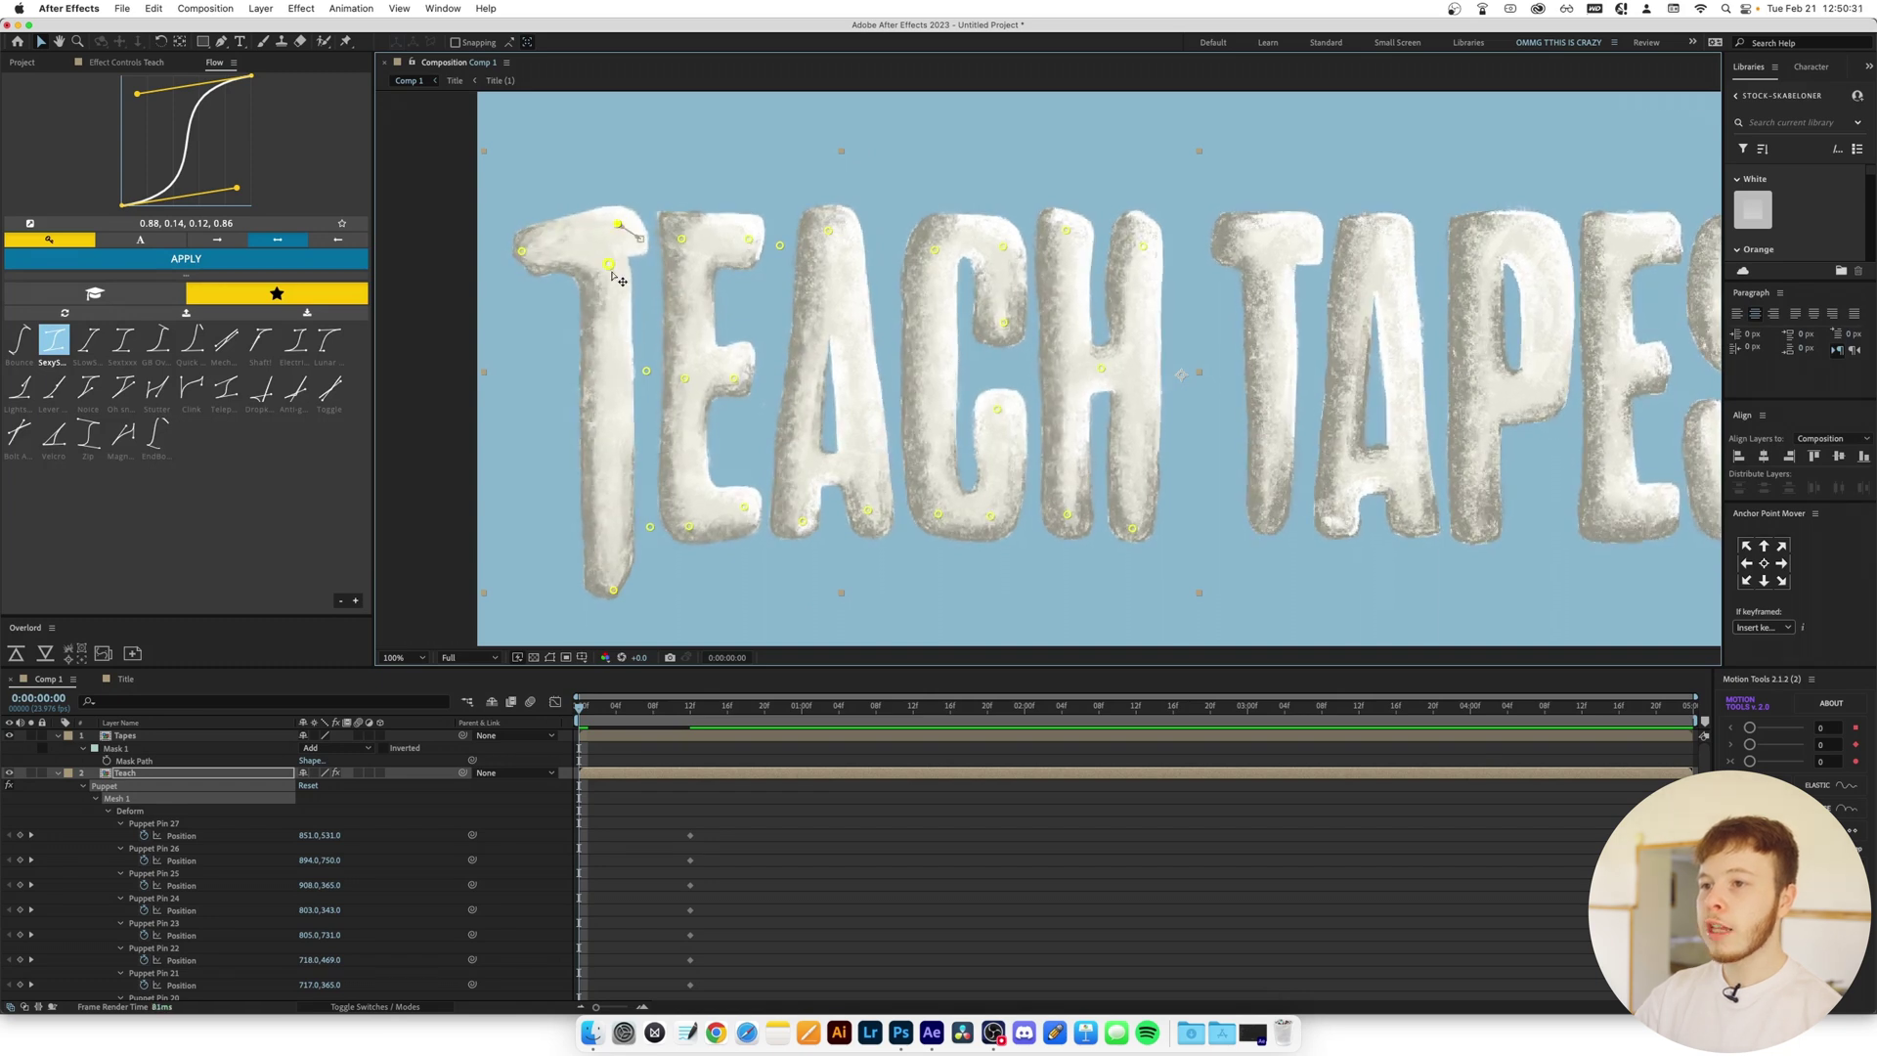
# Stretch the E at frame 0 by moving its top pins up, bottom pins down and middle arm pins up
pyautogui.moveTo(749, 238); pyautogui.dragTo(751, 185)
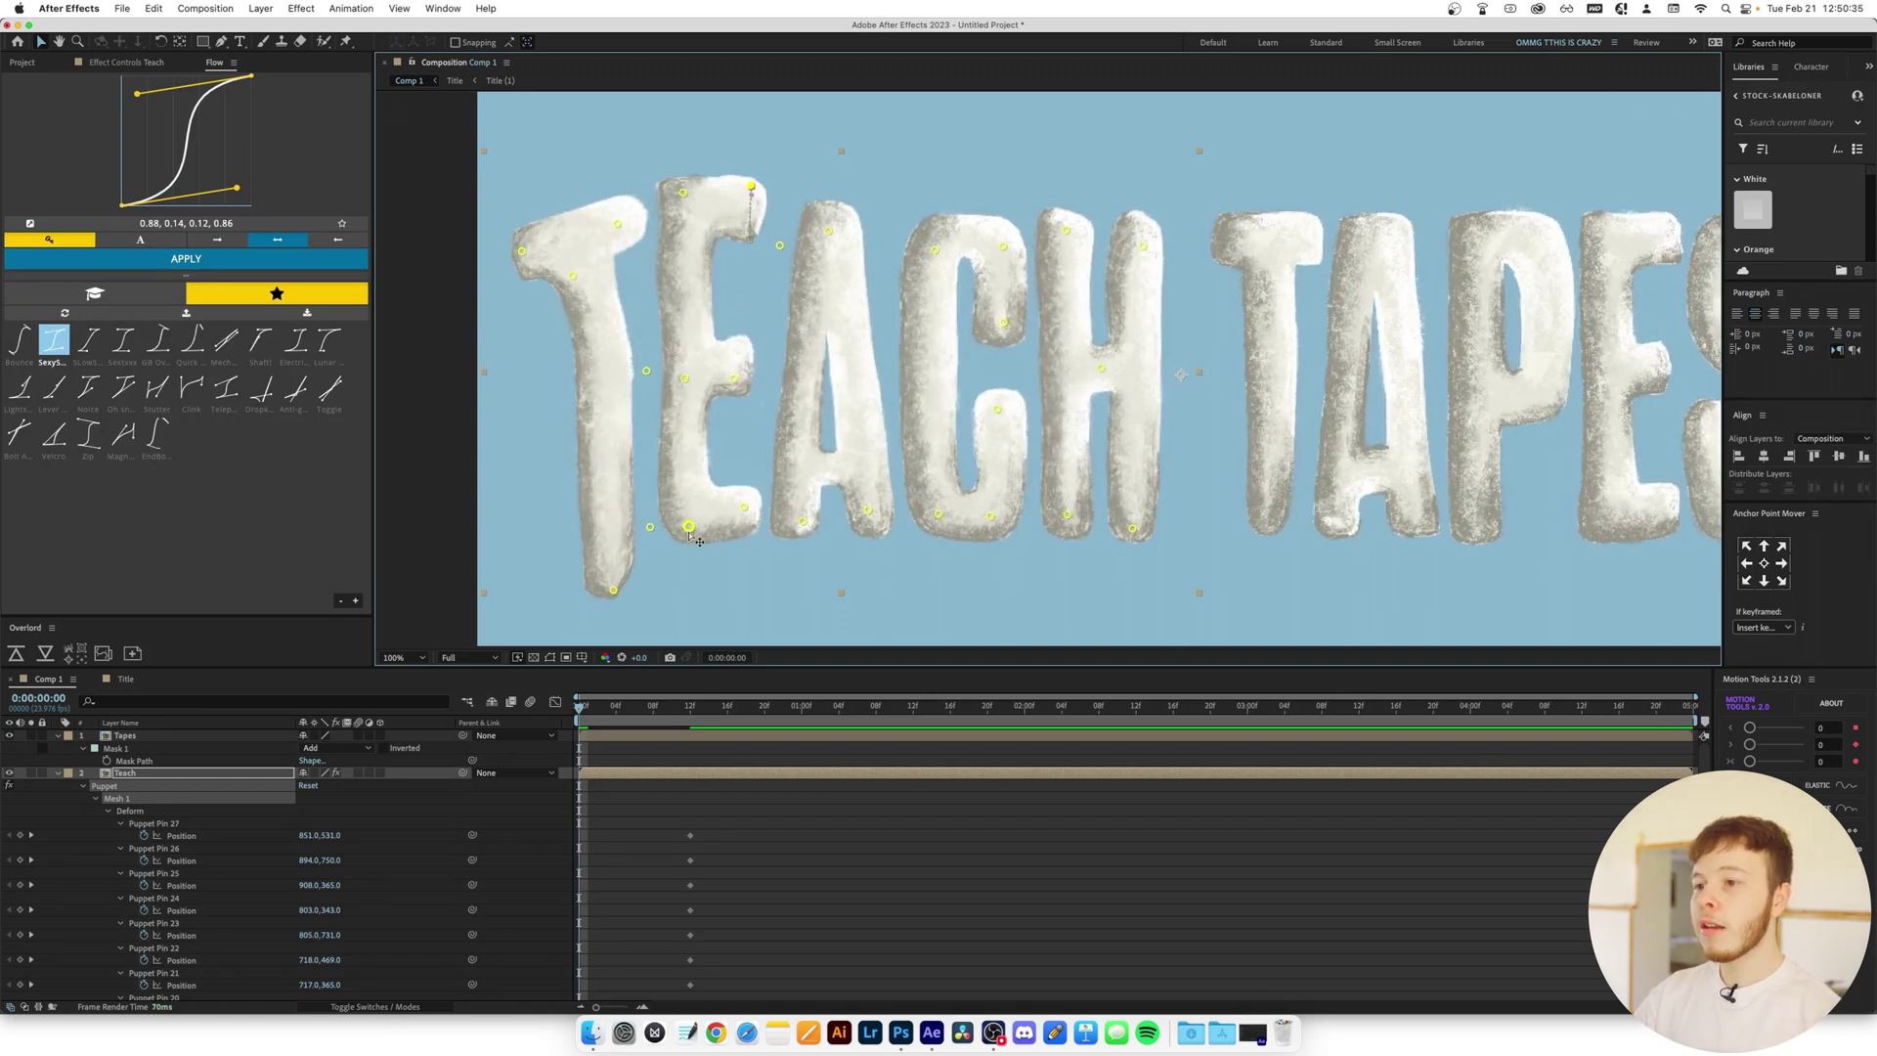
pyautogui.moveTo(689, 528); pyautogui.dragTo(687, 598)
pyautogui.moveTo(745, 507); pyautogui.dragTo(750, 571)
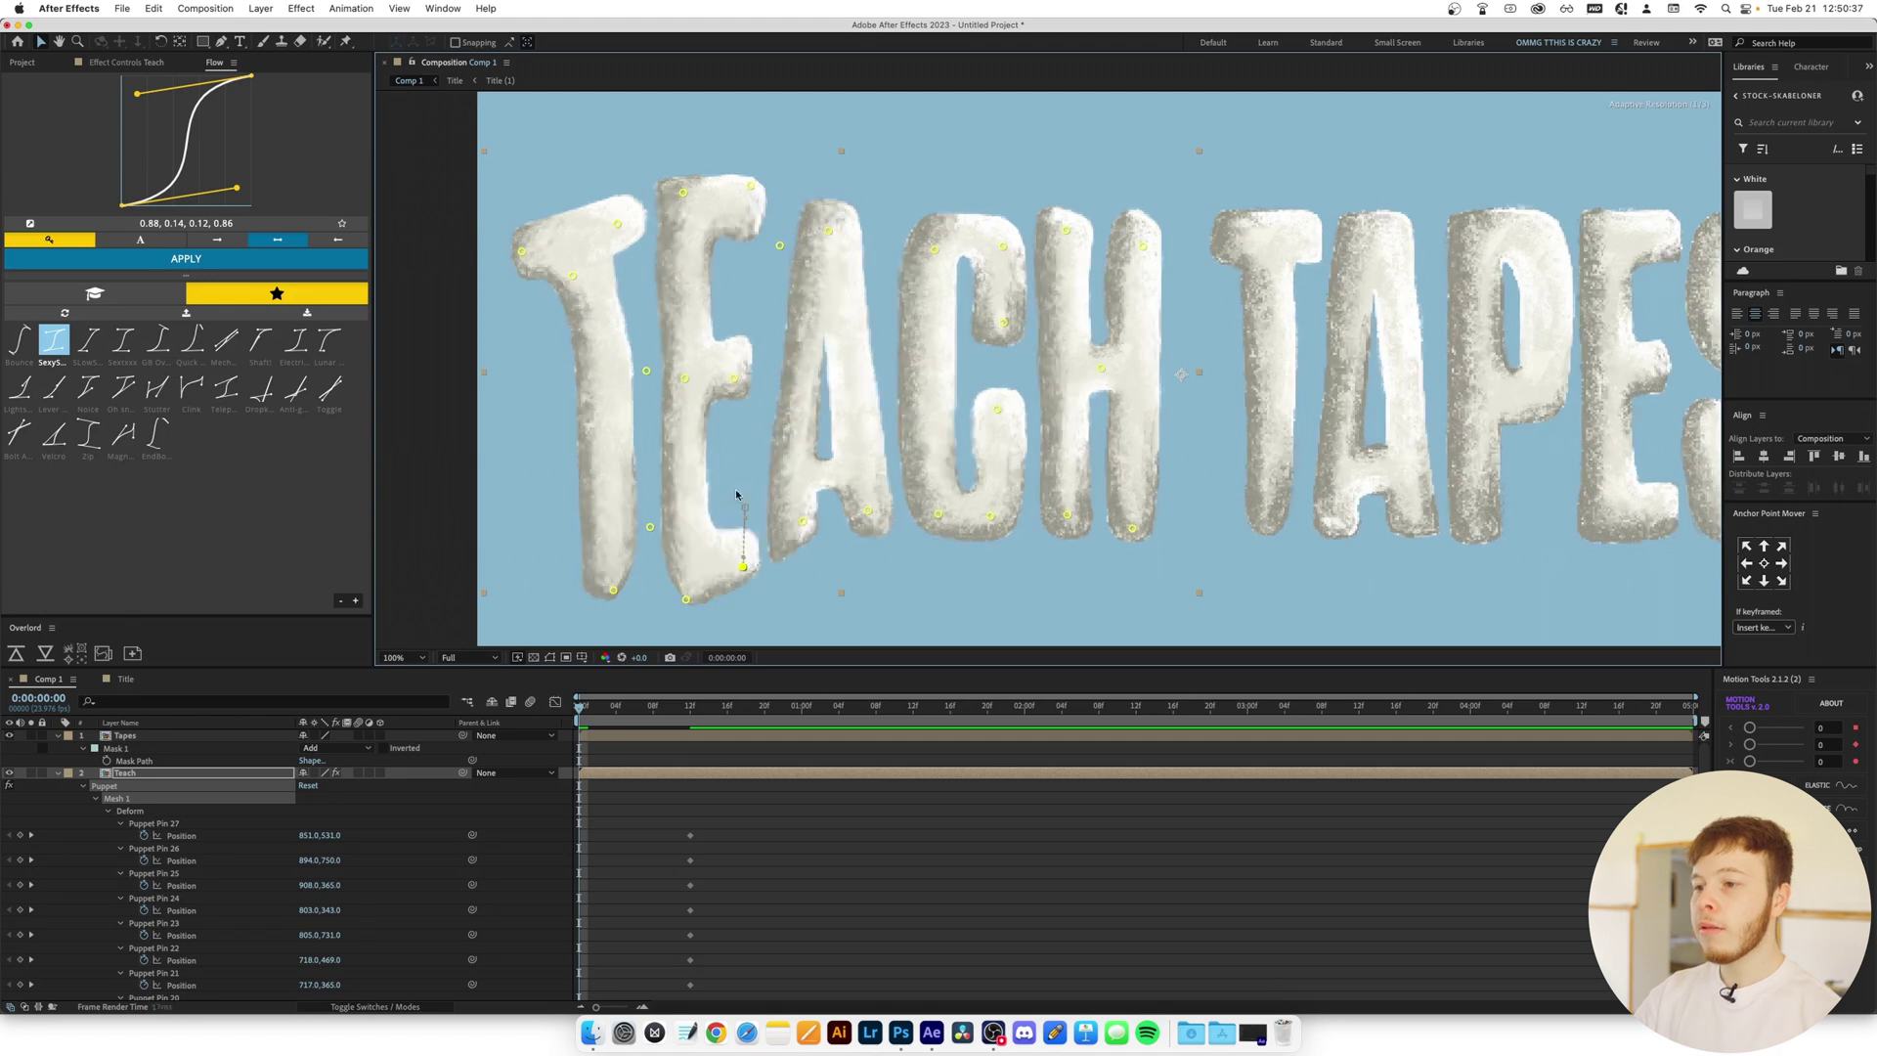
pyautogui.moveTo(734, 379); pyautogui.dragTo(737, 326)
pyautogui.moveTo(685, 378); pyautogui.dragTo(684, 356)
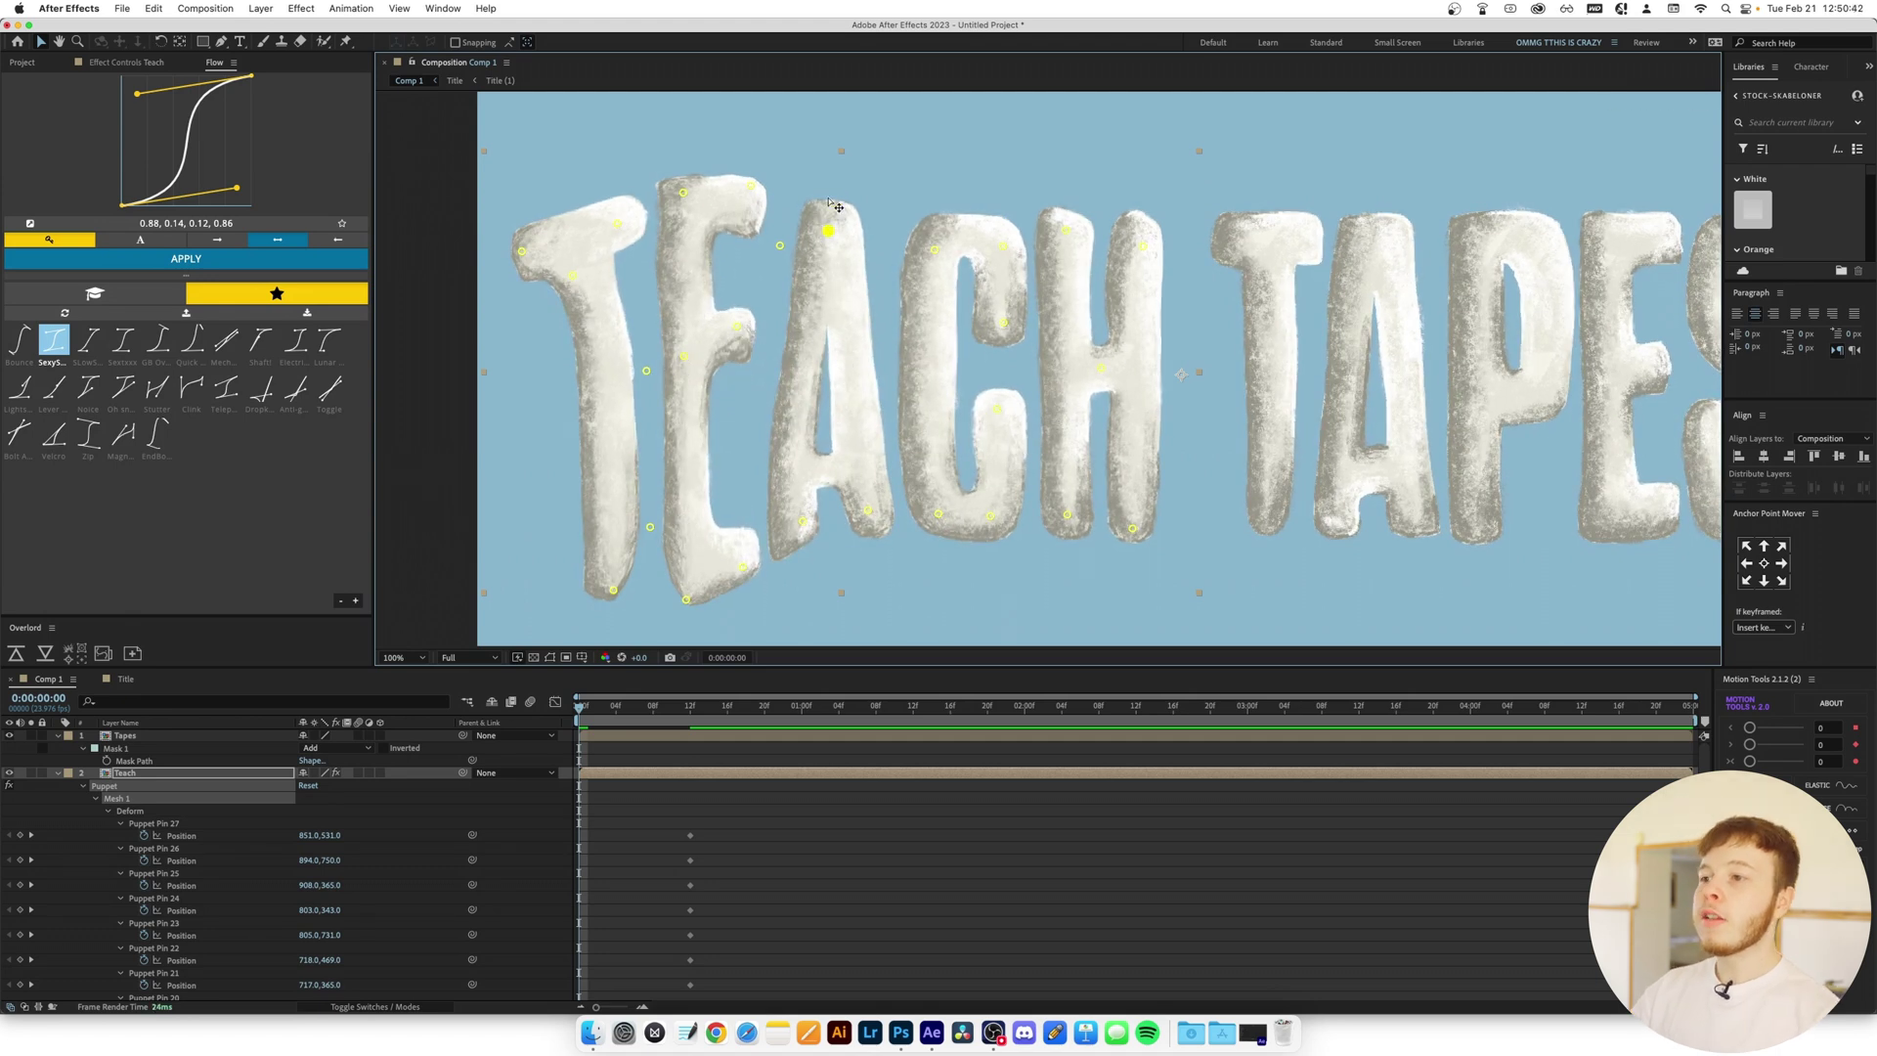
# Deform the A, C and H of TEACH at frame 0 by stretching the A and H taller and moving the C's pins up
pyautogui.moveTo(836, 207); pyautogui.dragTo(838, 174)
pyautogui.moveTo(803, 521); pyautogui.dragTo(990, 478)
pyautogui.moveTo(997, 409); pyautogui.dragTo(998, 388)
pyautogui.click(1003, 324)
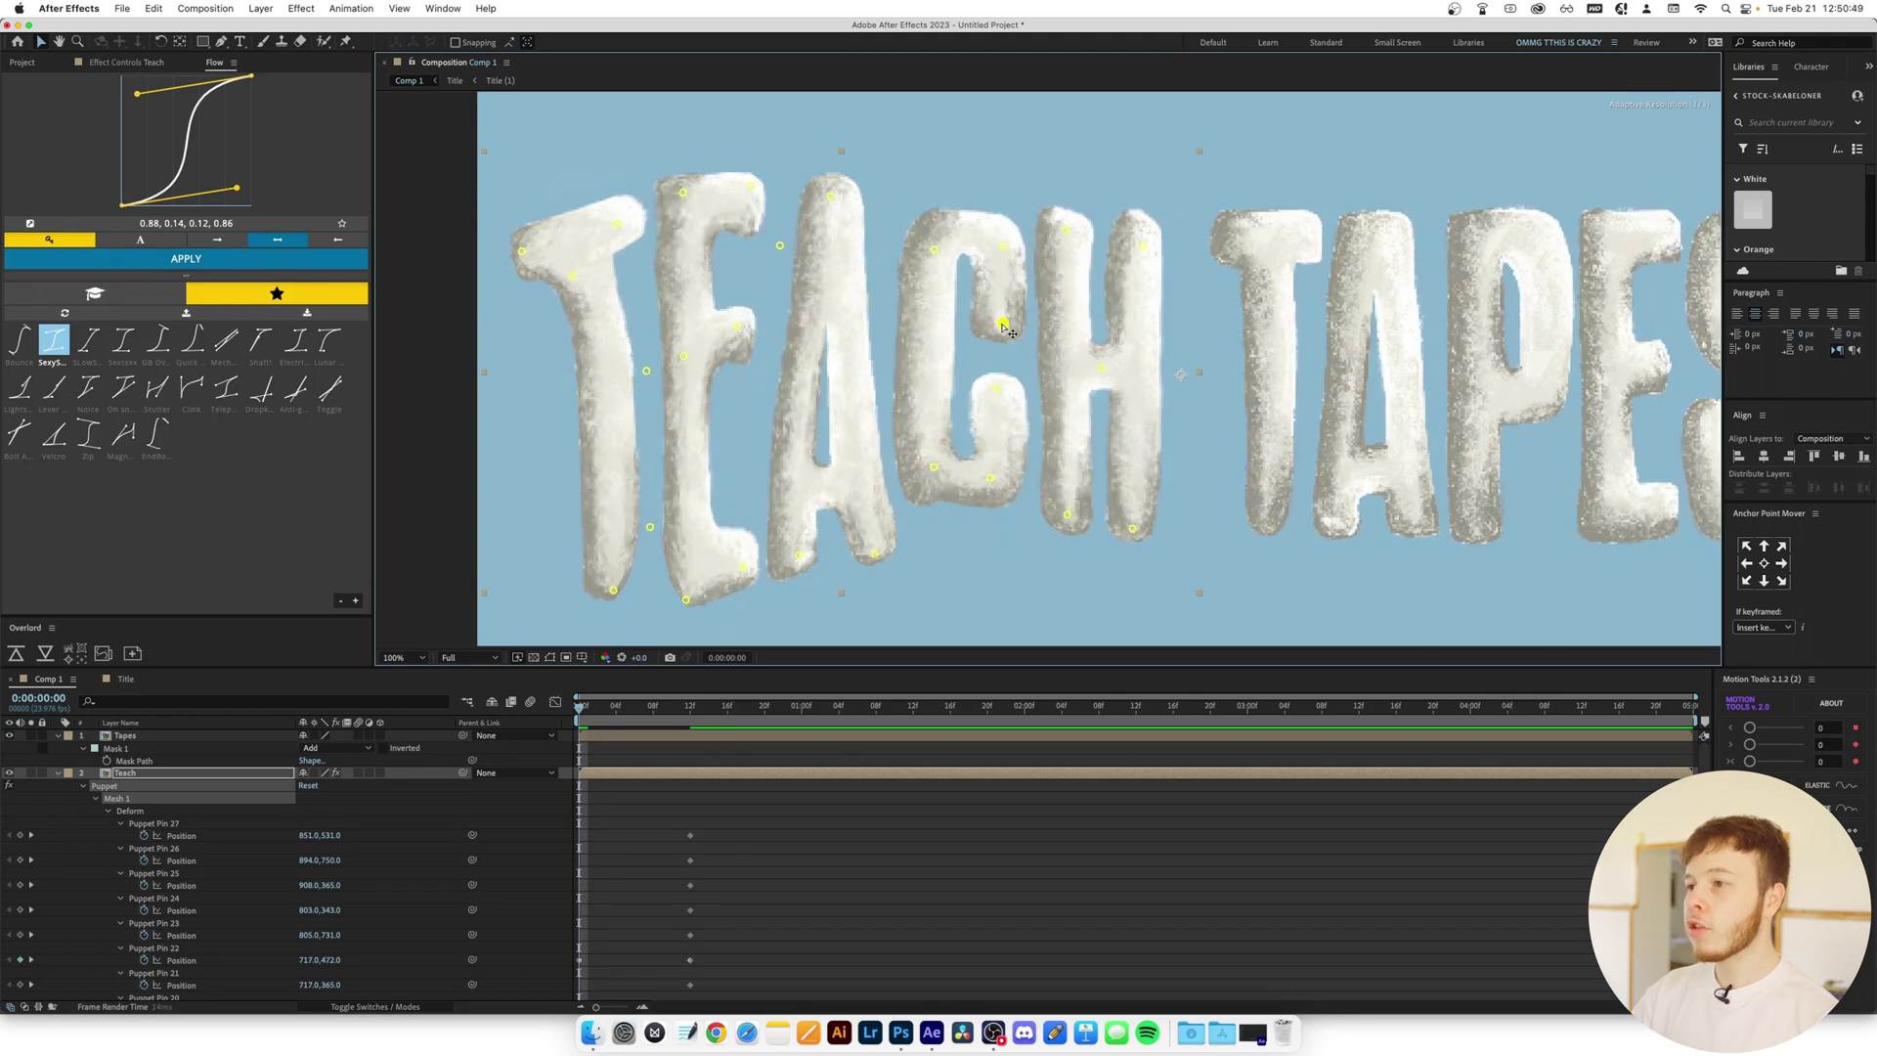
pyautogui.moveTo(1003, 324); pyautogui.dragTo(930, 239)
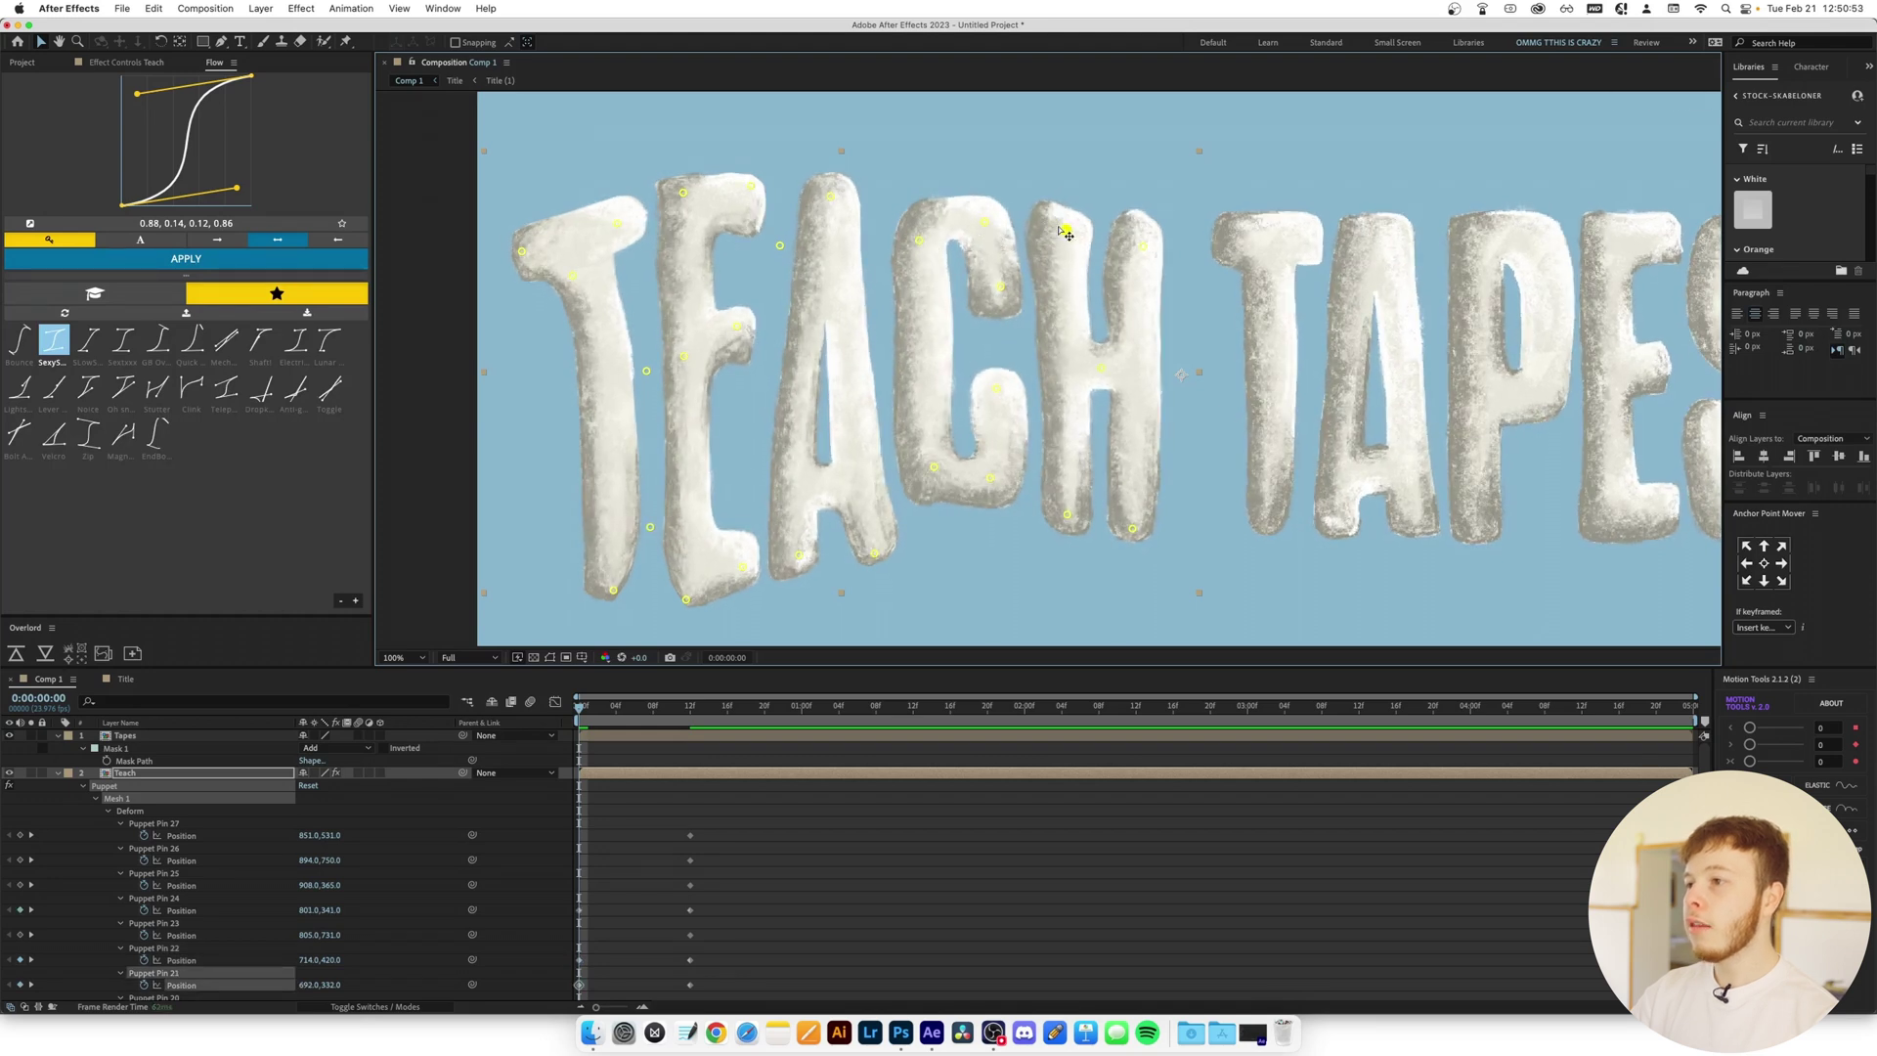
pyautogui.moveTo(1066, 232); pyautogui.dragTo(1144, 225)
pyautogui.moveTo(1102, 368); pyautogui.dragTo(1096, 293)
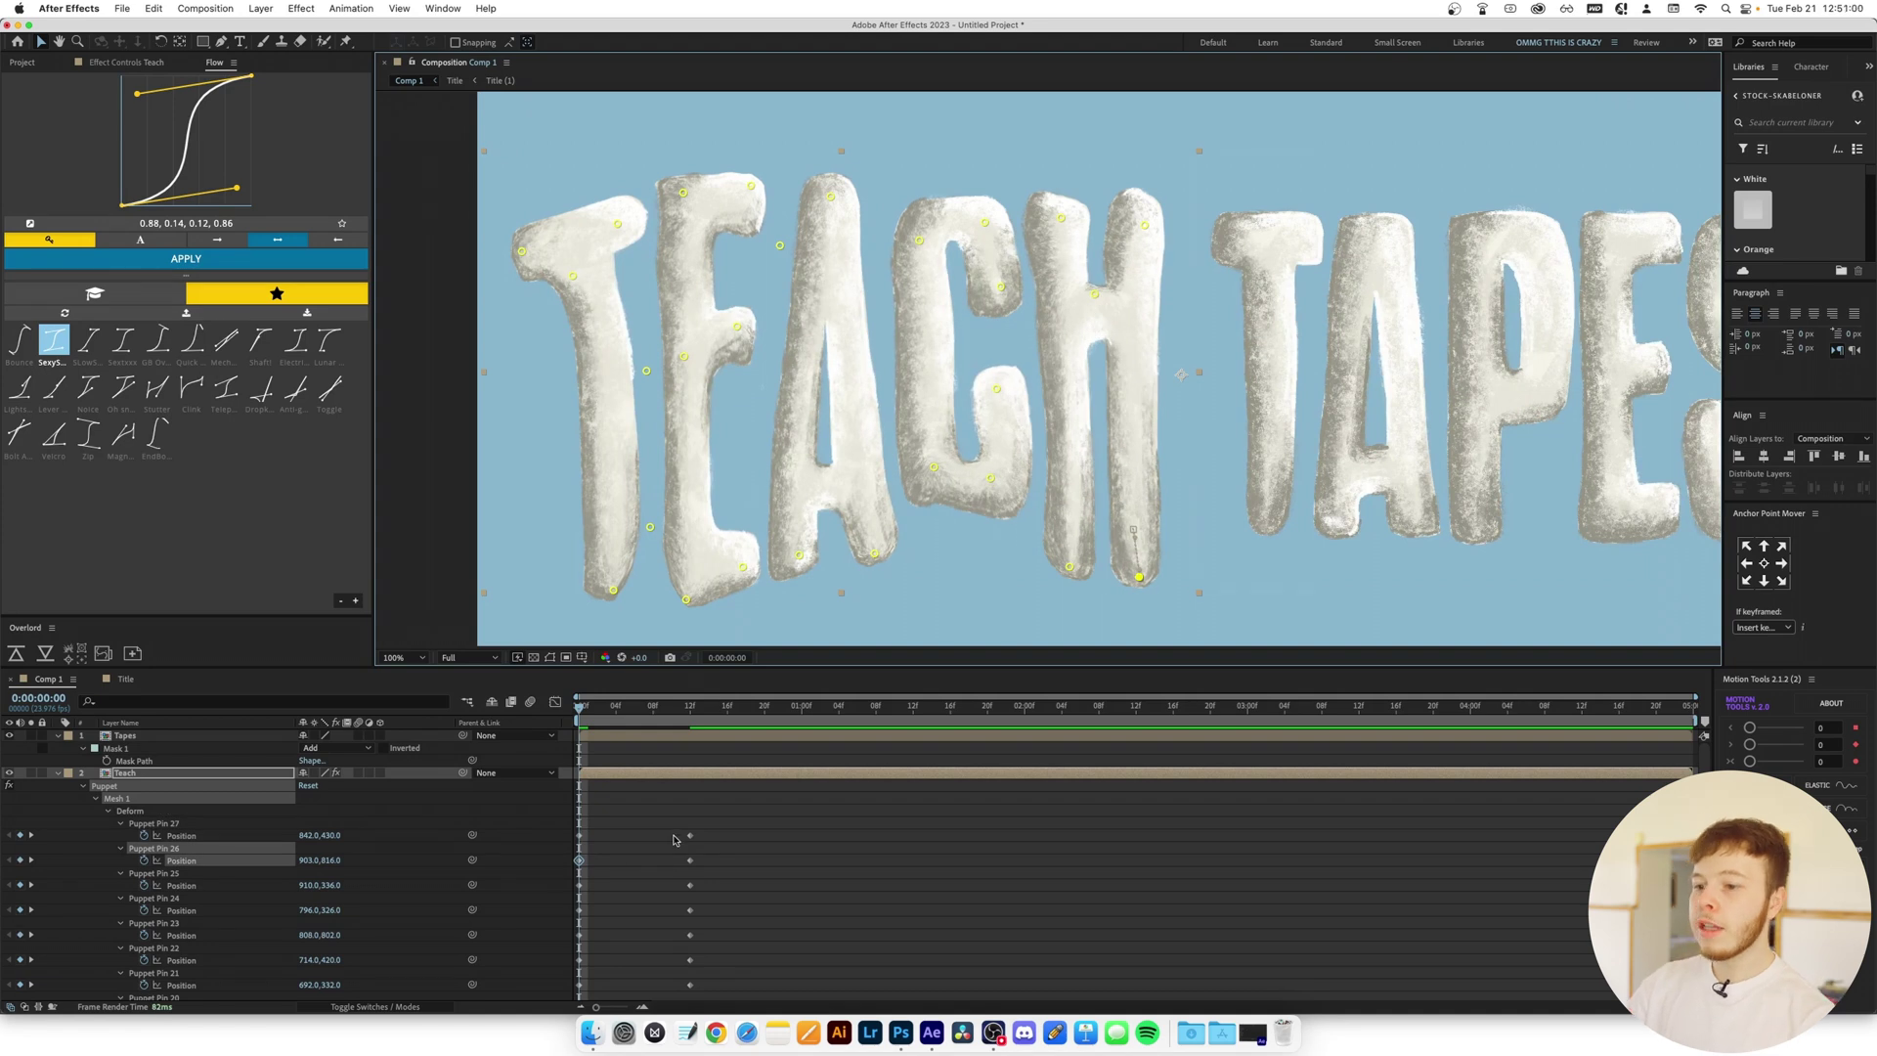
# Apply the 0.88, 0.14, 0.12, 0.86 easing curve to all of the Teach layer's puppet pin keyframes and preview the animation
pyautogui.moveTo(763, 810); pyautogui.dragTo(394, 998)
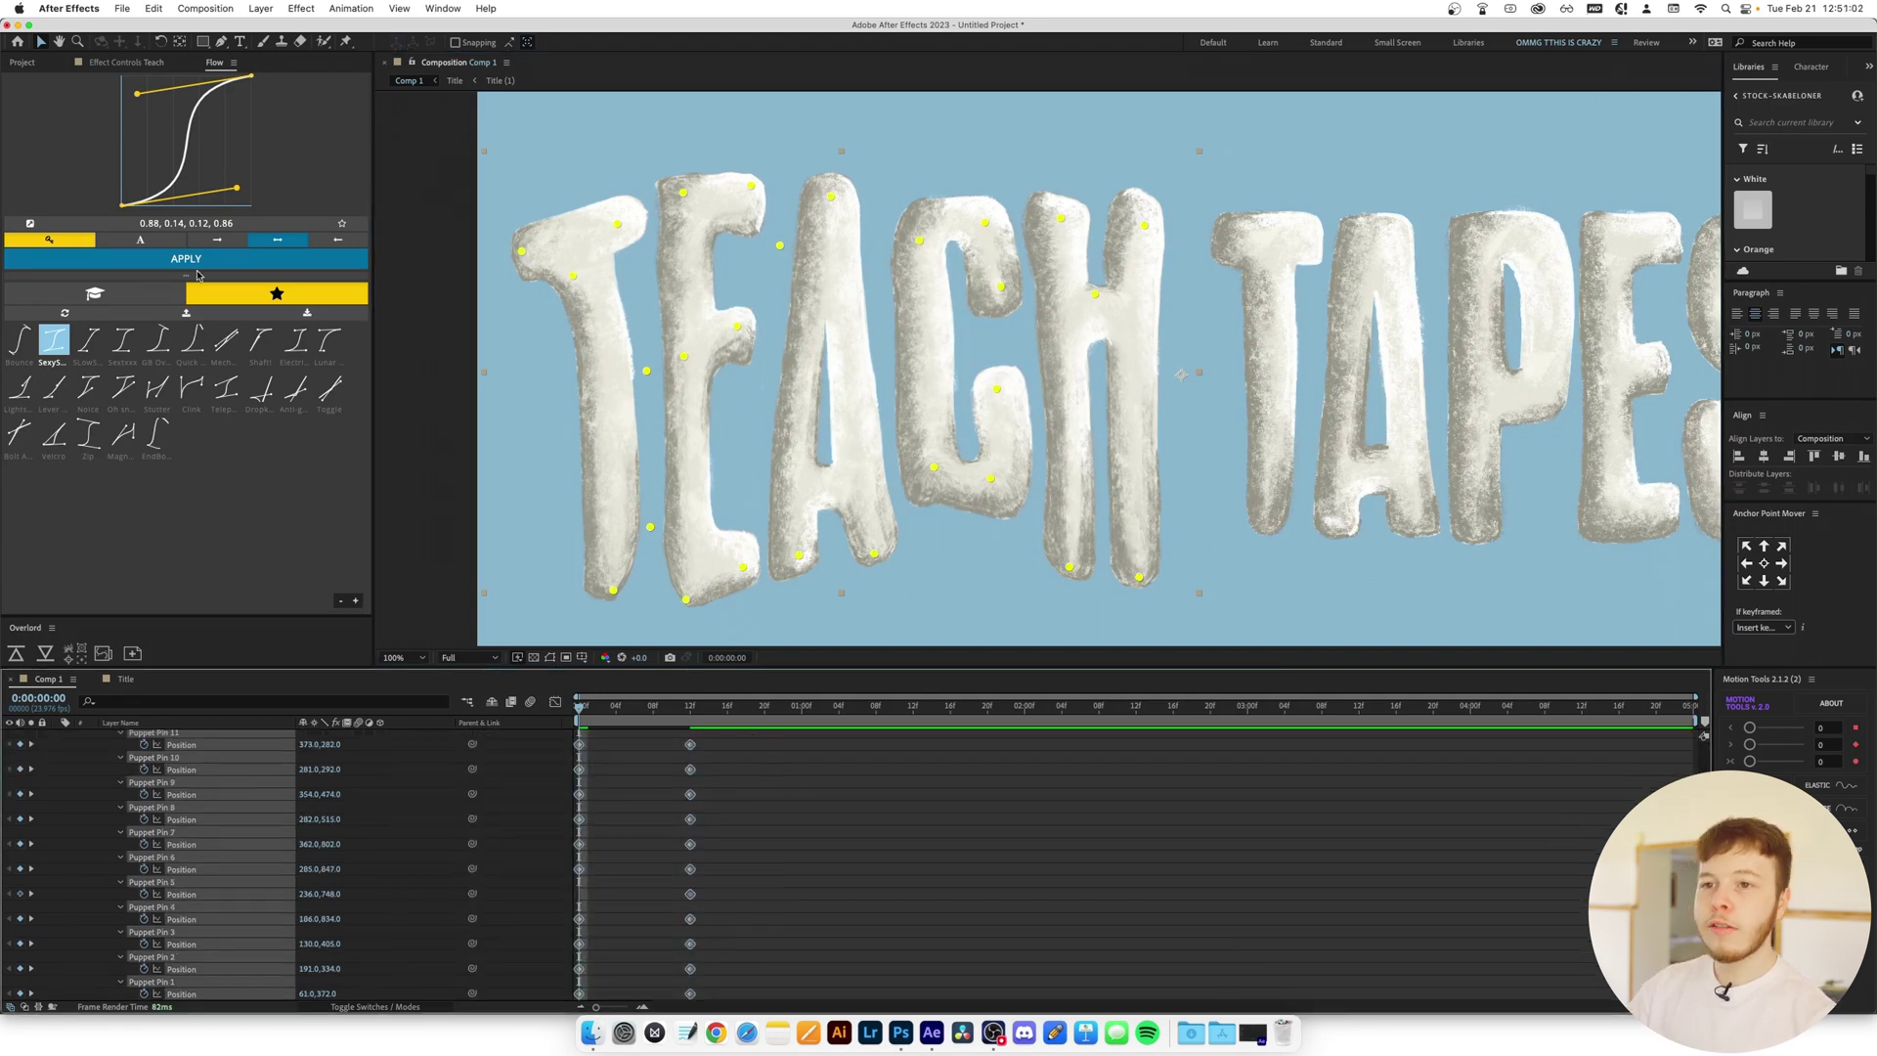
pyautogui.click(185, 259)
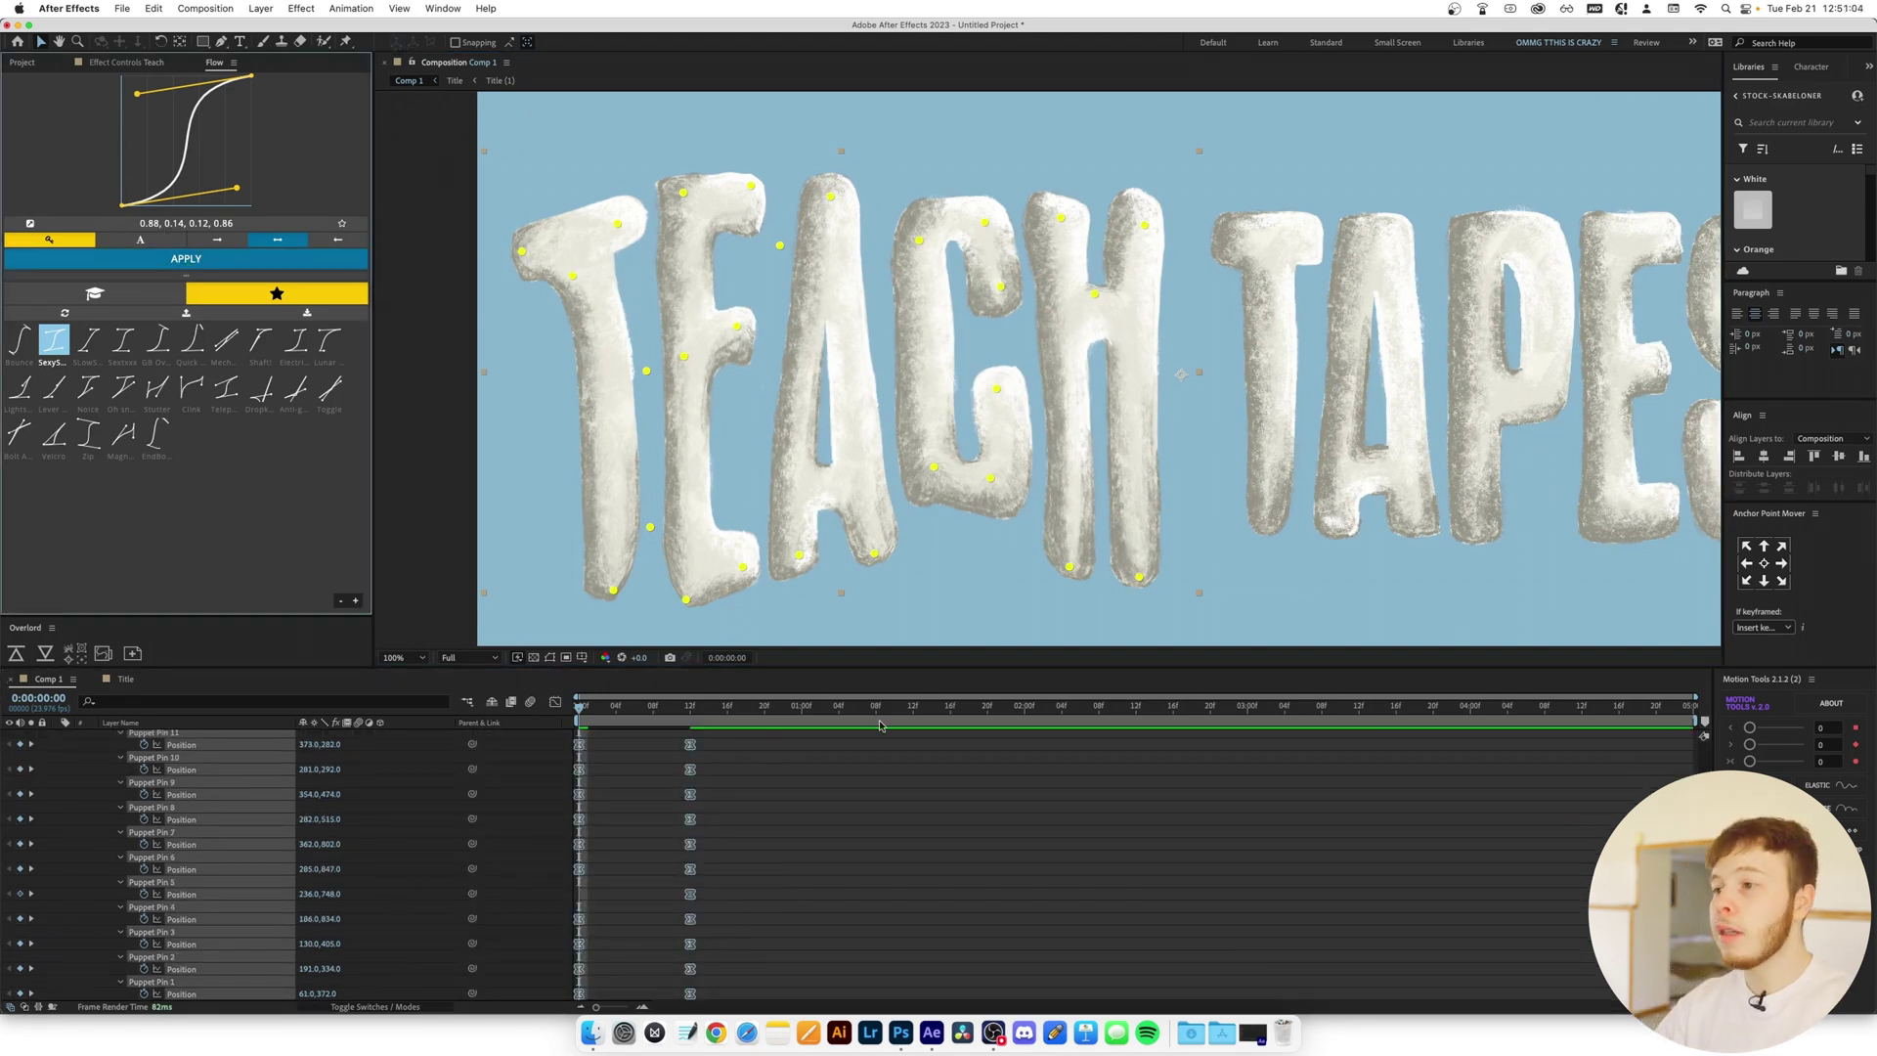
pyautogui.click(832, 854)
pyautogui.press('space')
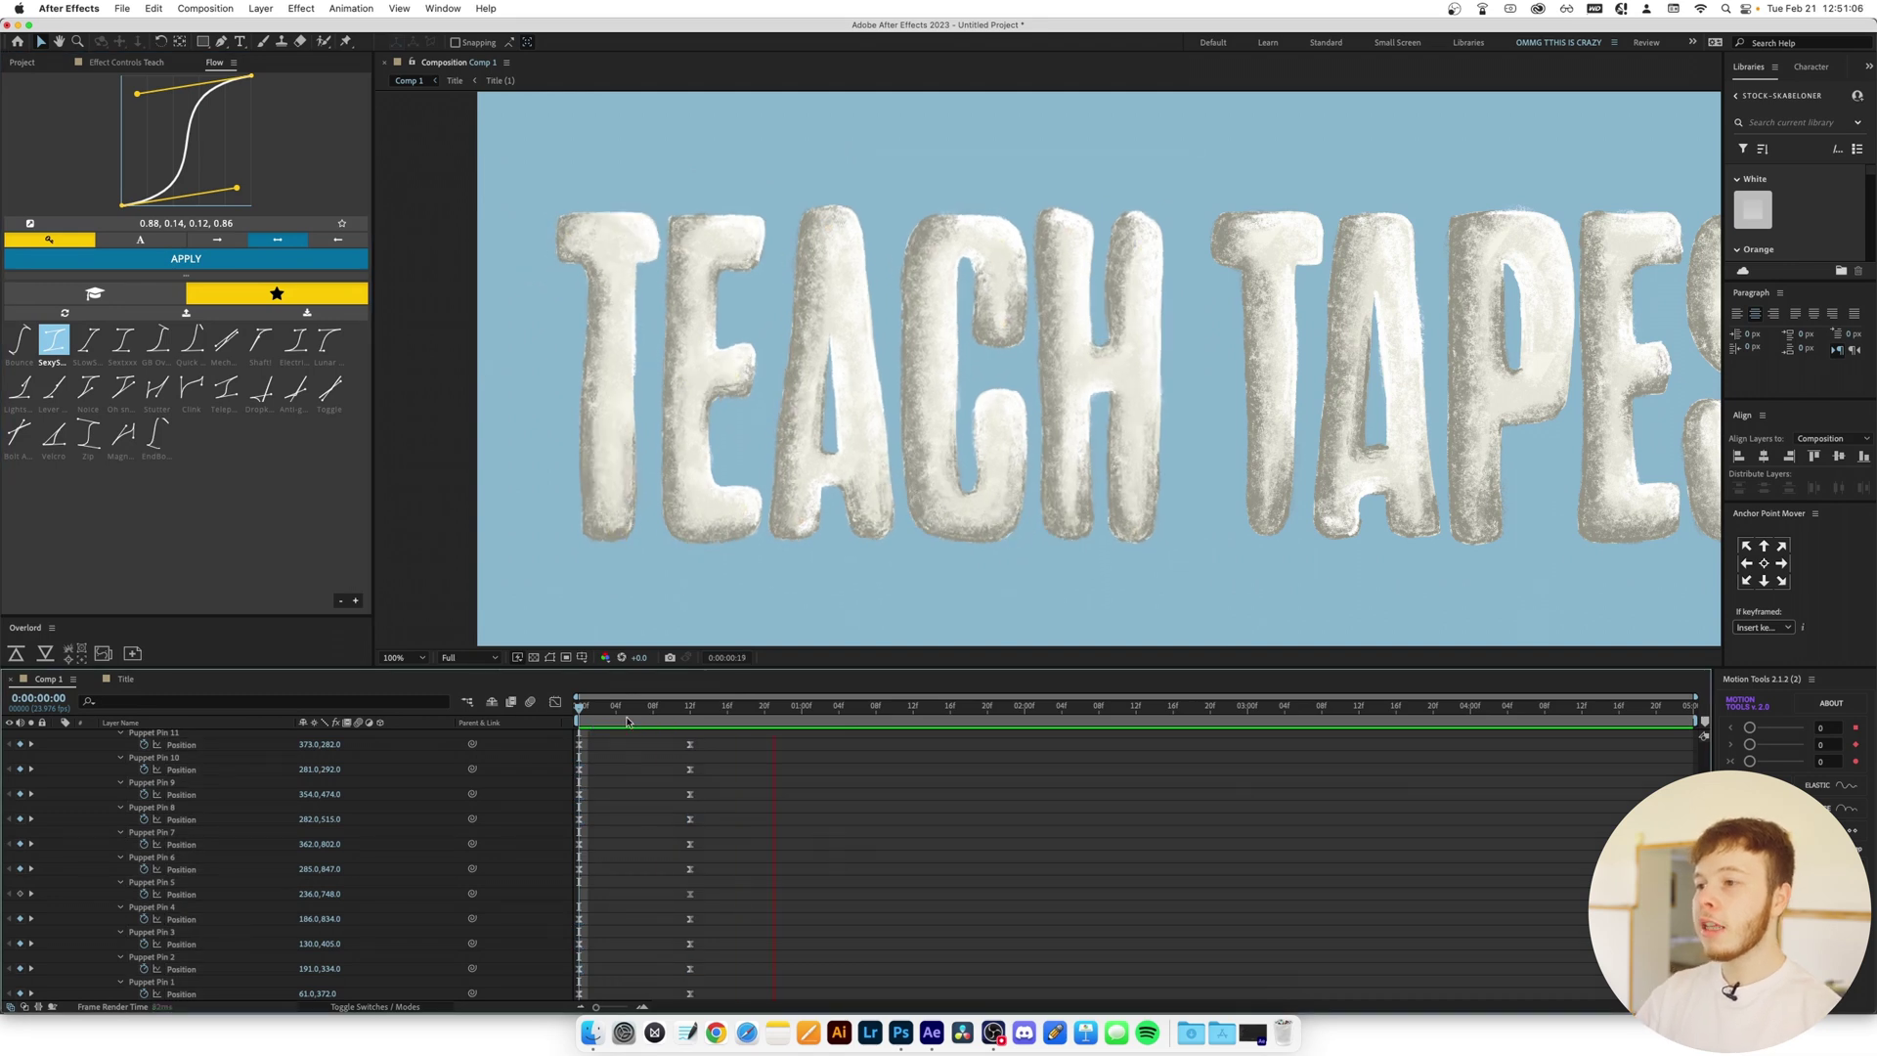
pyautogui.press('space')
pyautogui.press('space')
pyautogui.press('space')
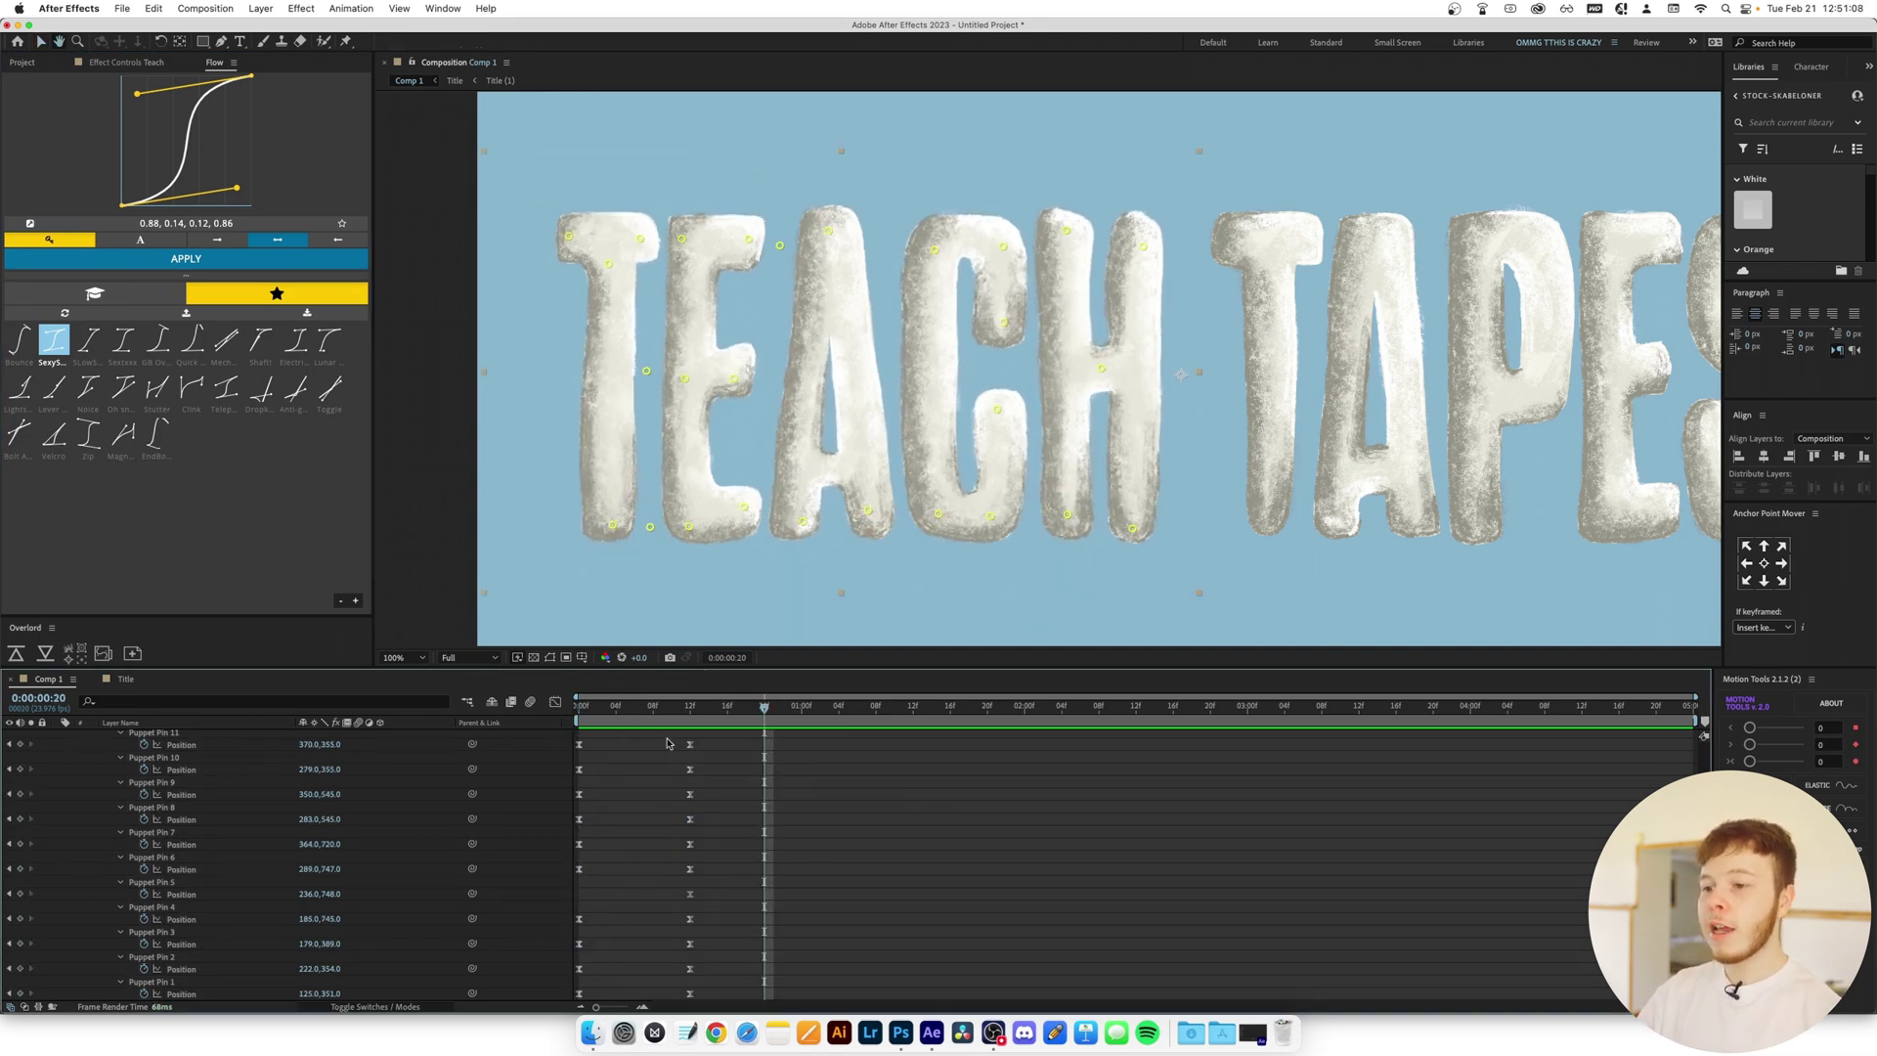
pyautogui.press('space')
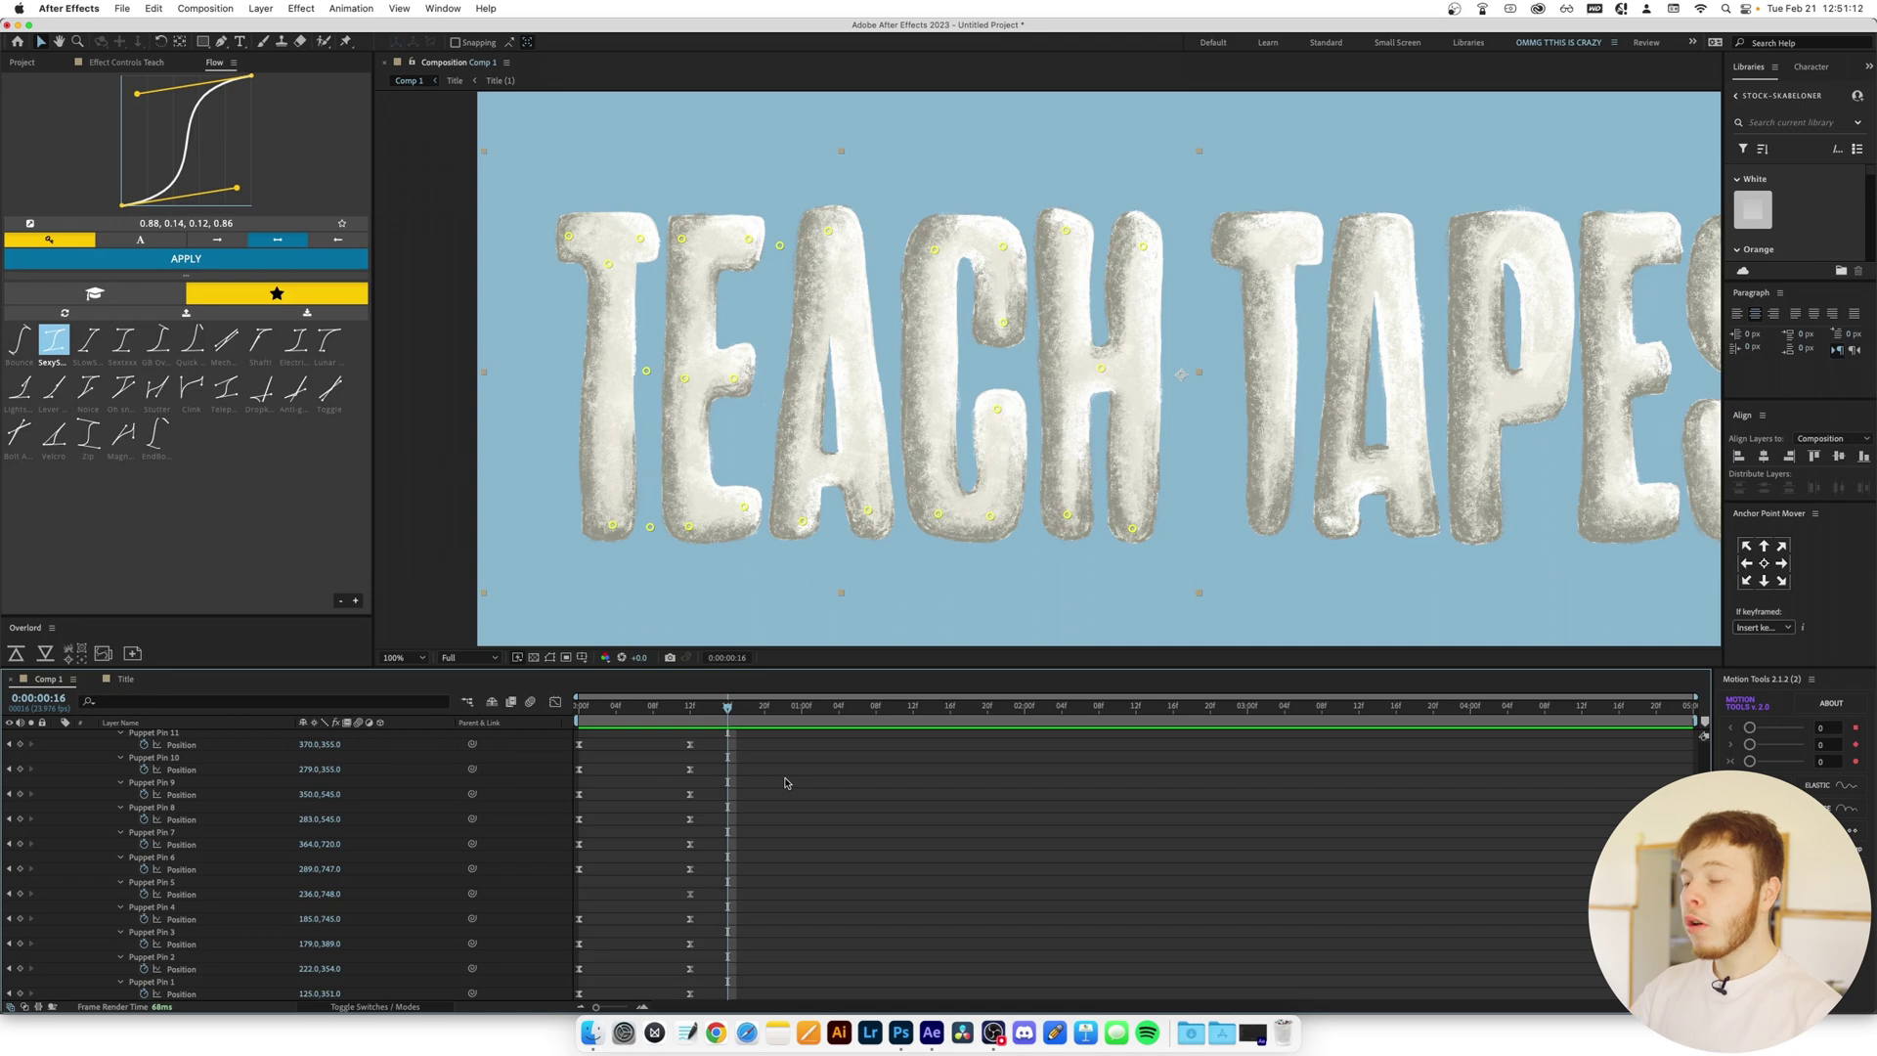
# Keyframe the Teach layer's position at frame 12 and lower the layer to 960, 670 at frame 0
pyautogui.scroll(10, 785, 783)
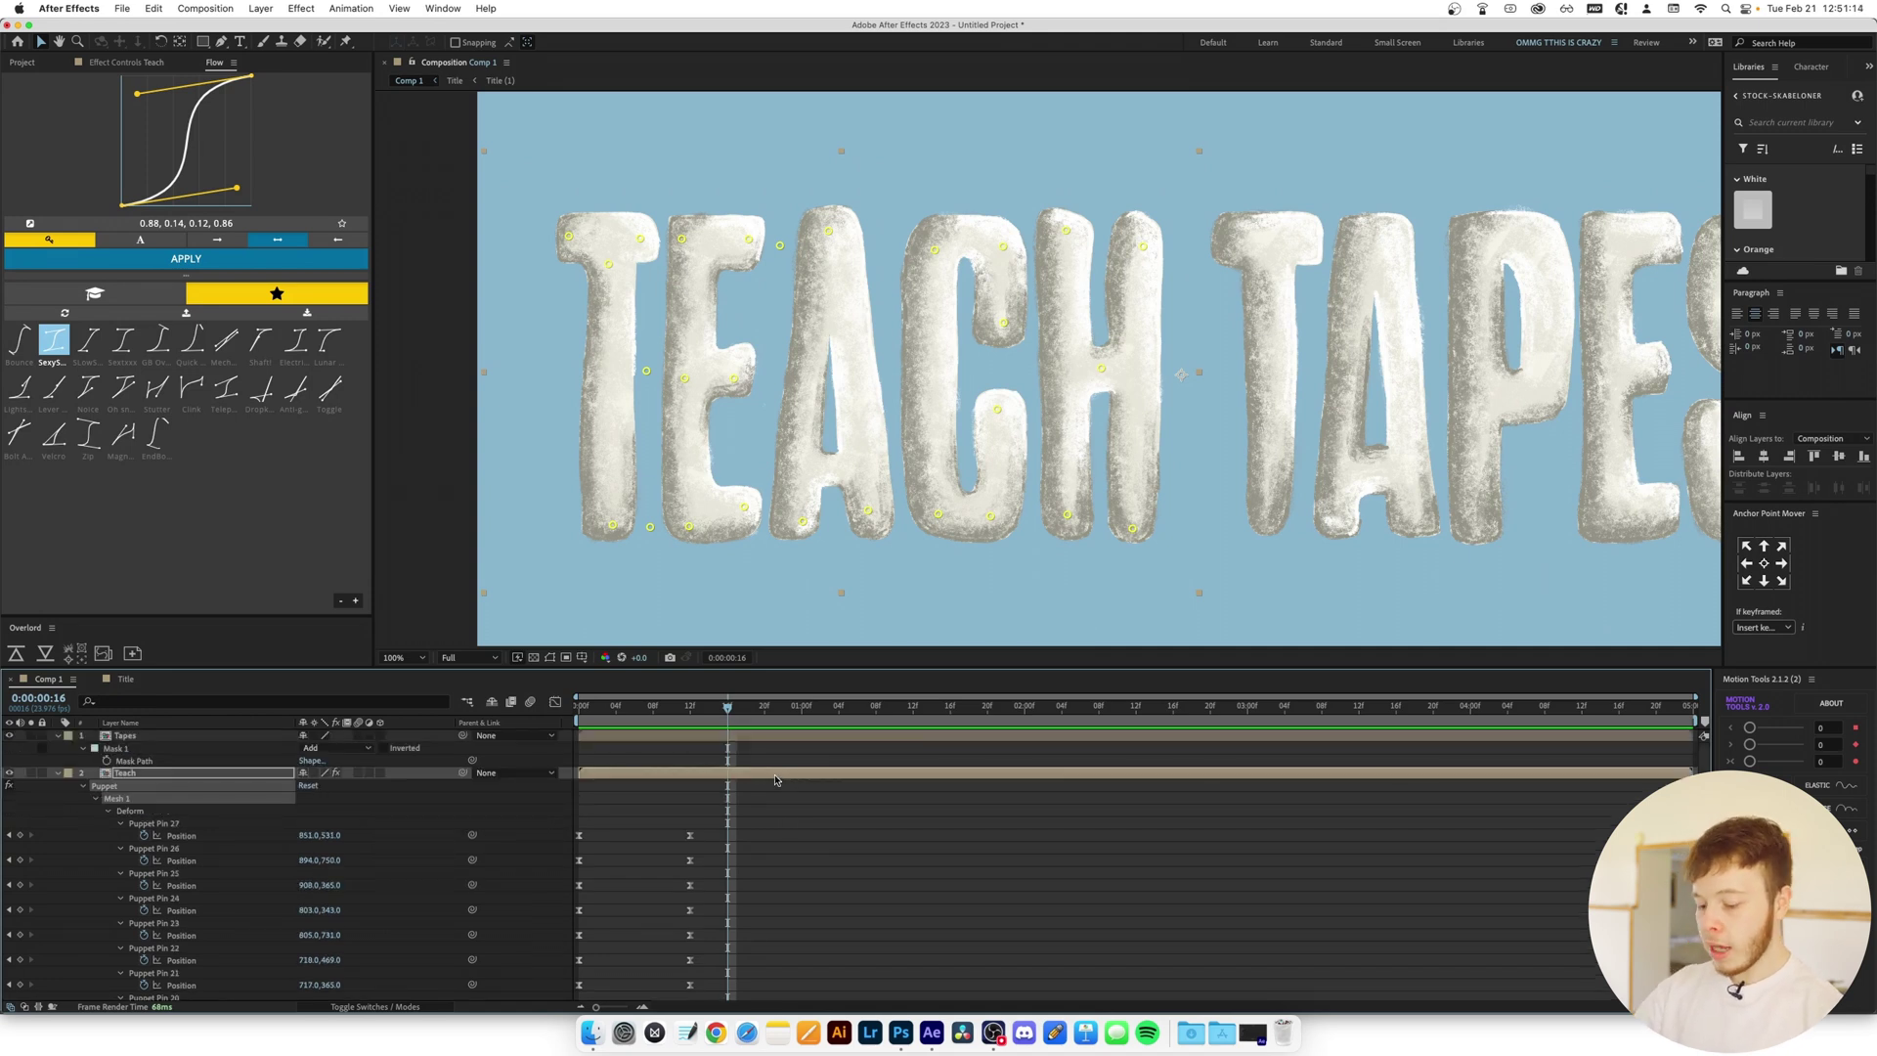
pyautogui.press('p')
pyautogui.click(689, 707)
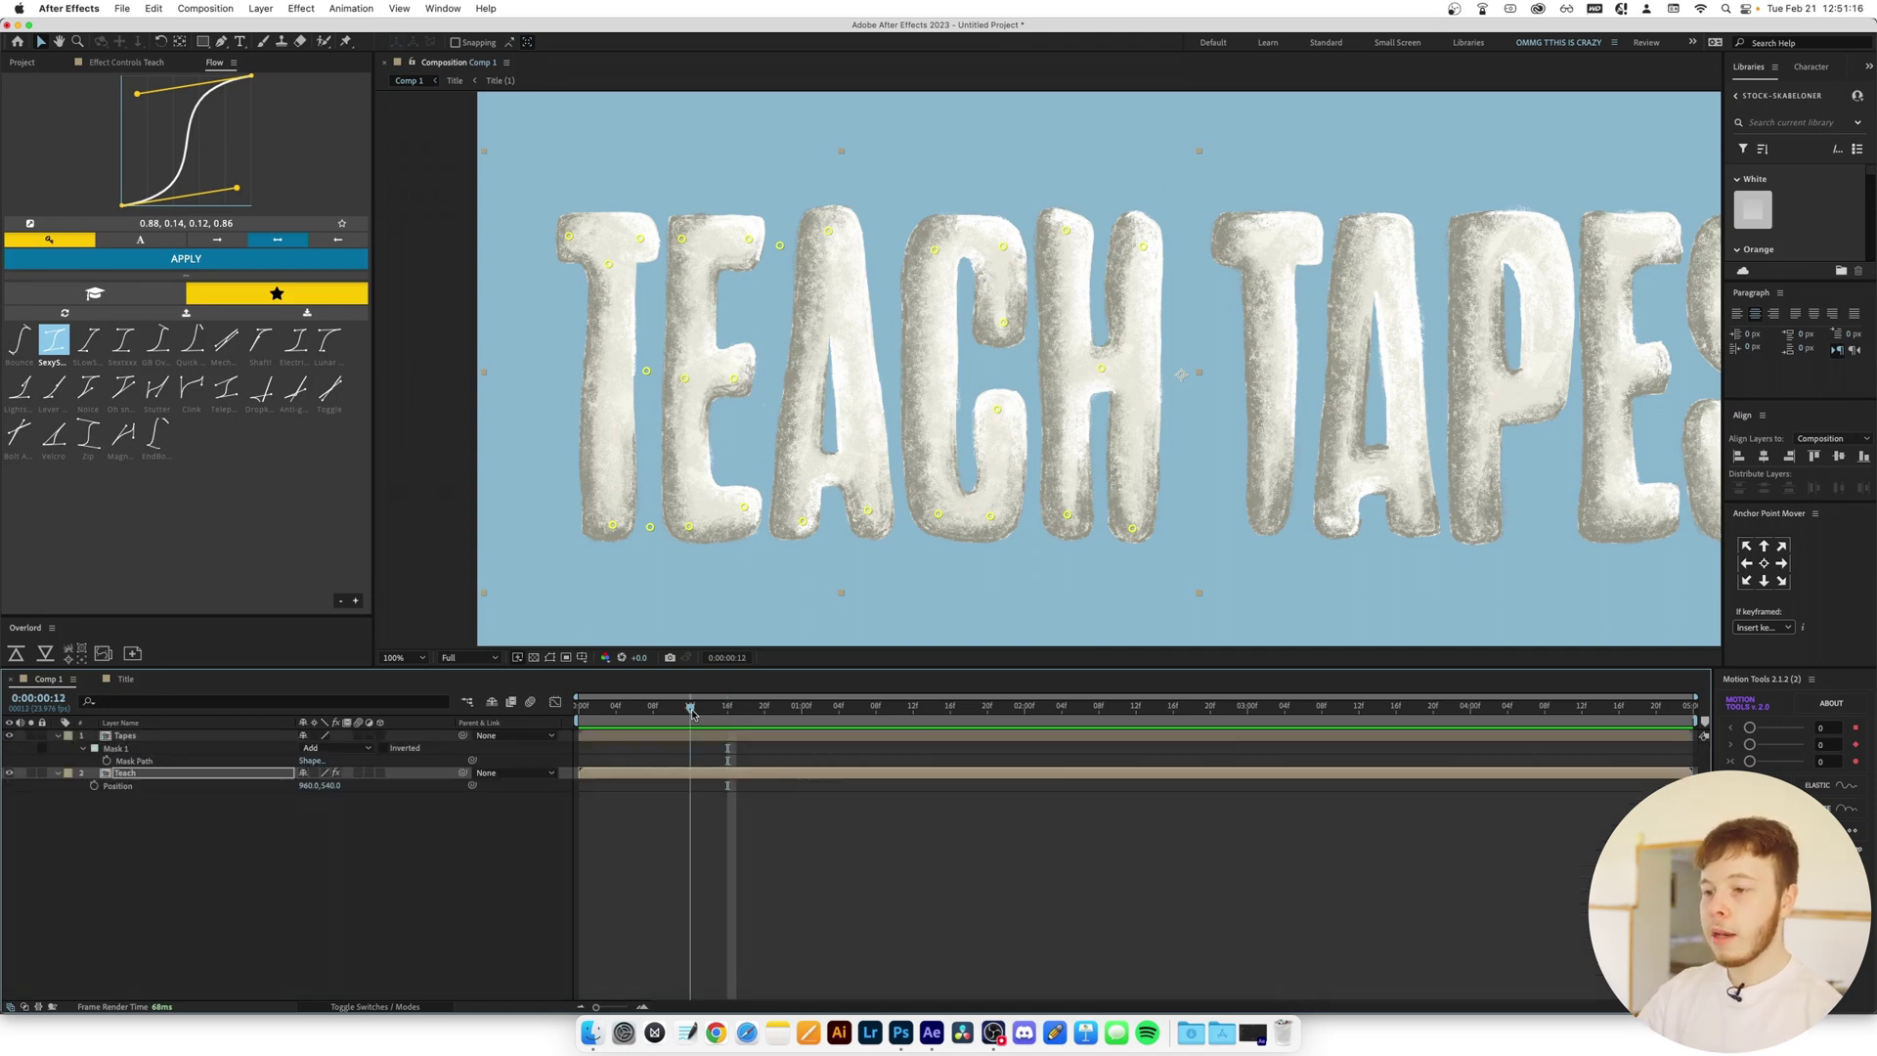
pyautogui.click(94, 785)
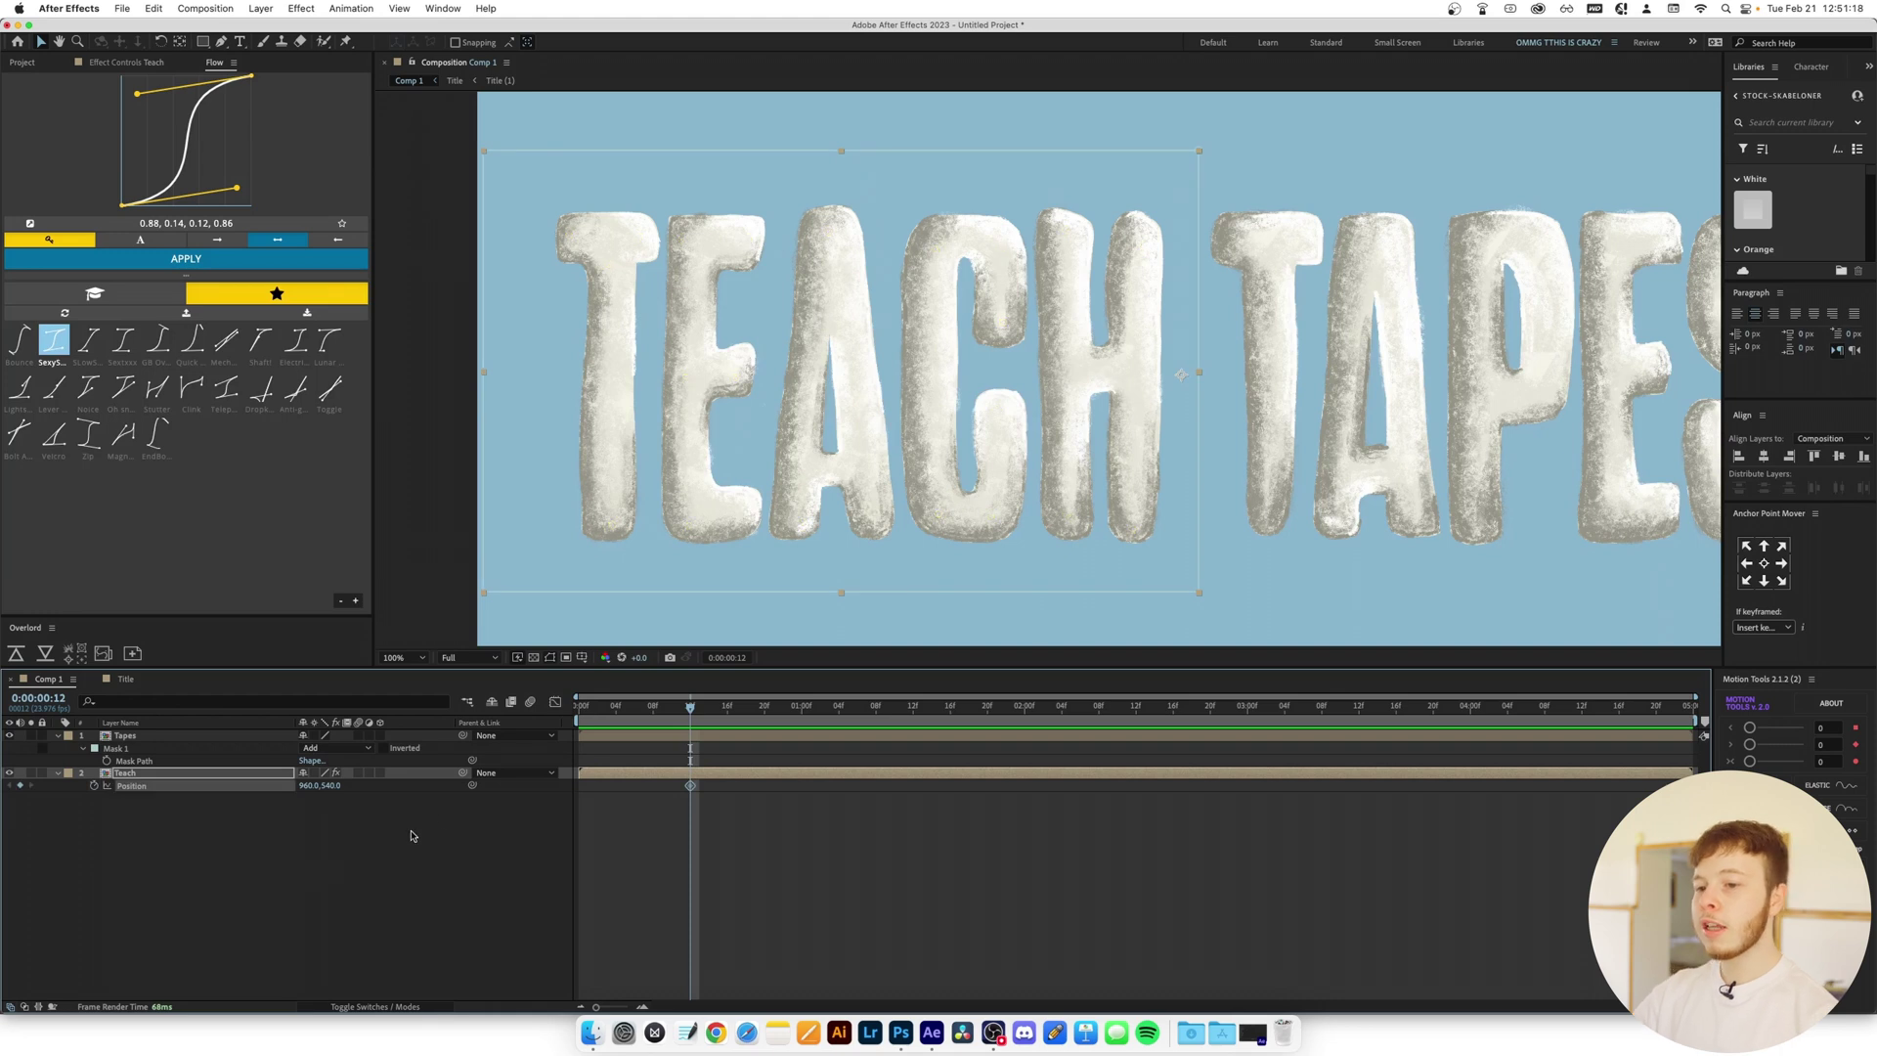
pyautogui.press('Home')
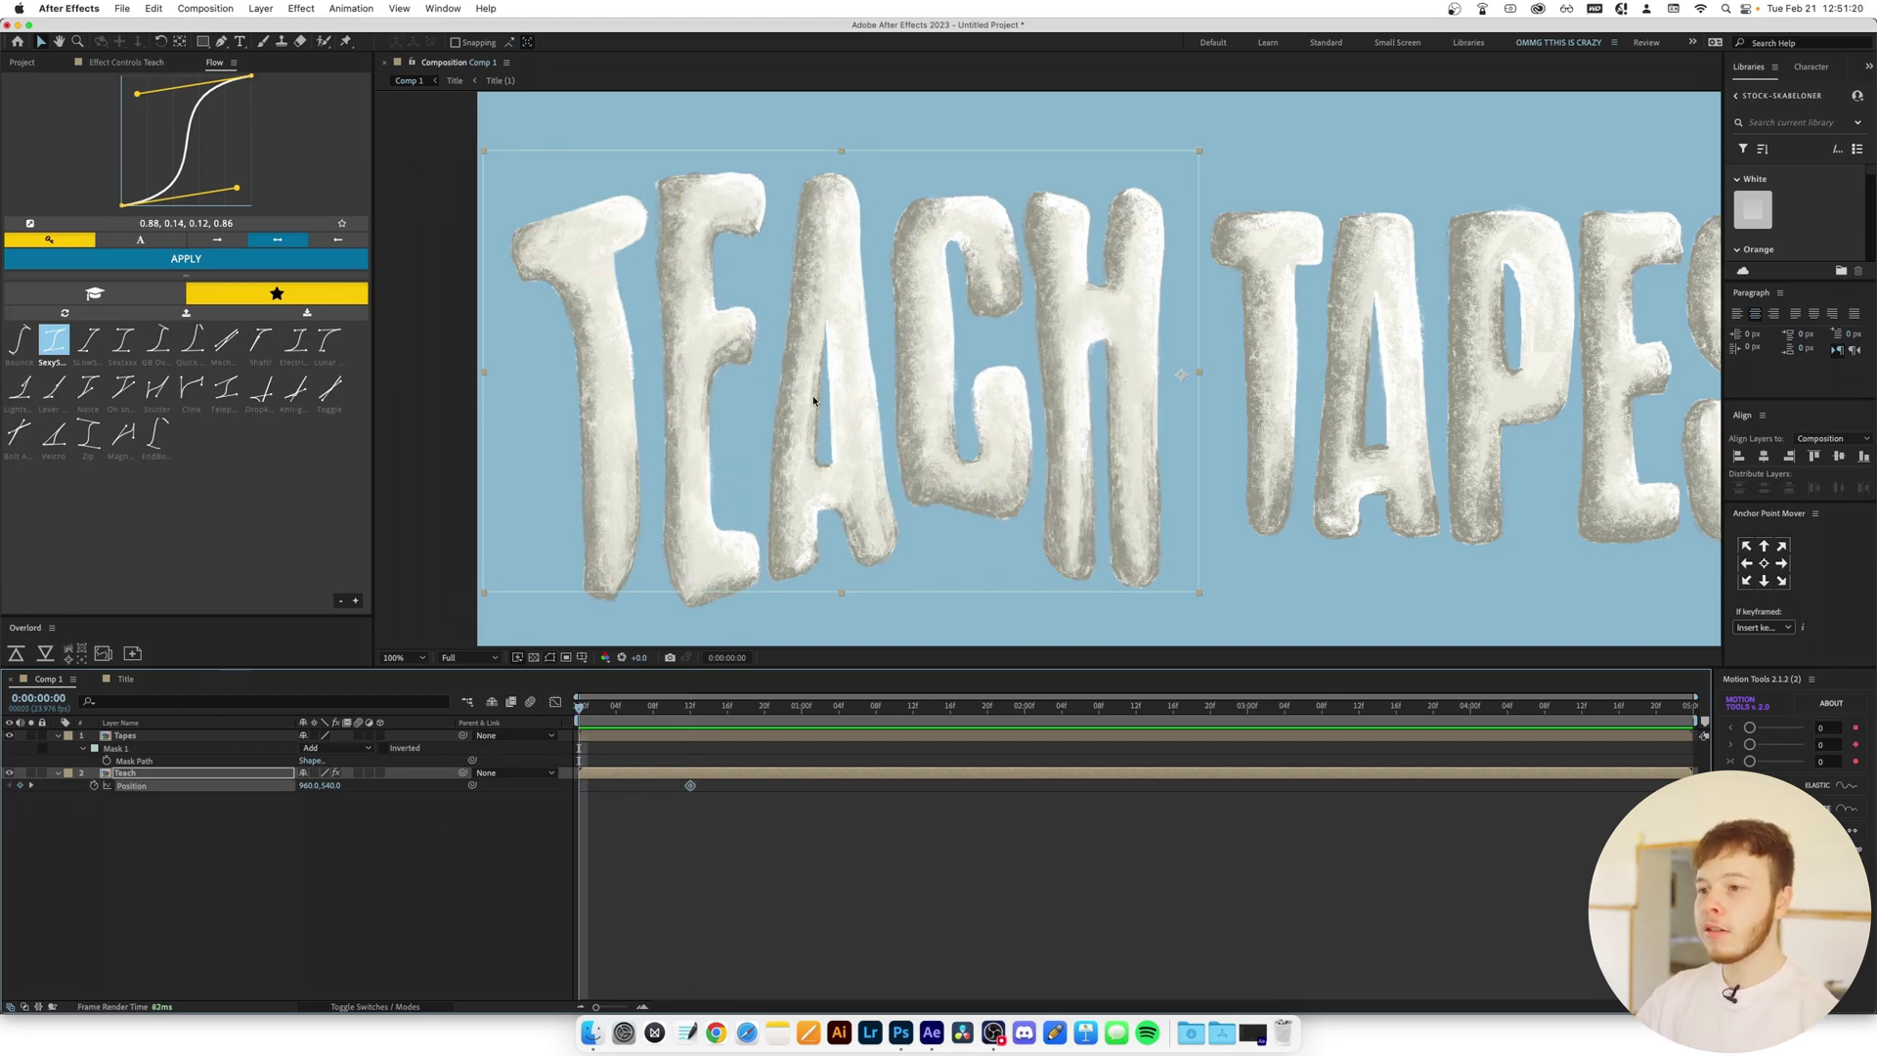
pyautogui.press(',')
pyautogui.moveTo(951, 362); pyautogui.dragTo(948, 409)
# Ease the Teach layer's two position keyframes with the 0.88, 0.14, 0.12, 0.86 curve and preview the motion
pyautogui.moveTo(758, 850); pyautogui.dragTo(557, 735)
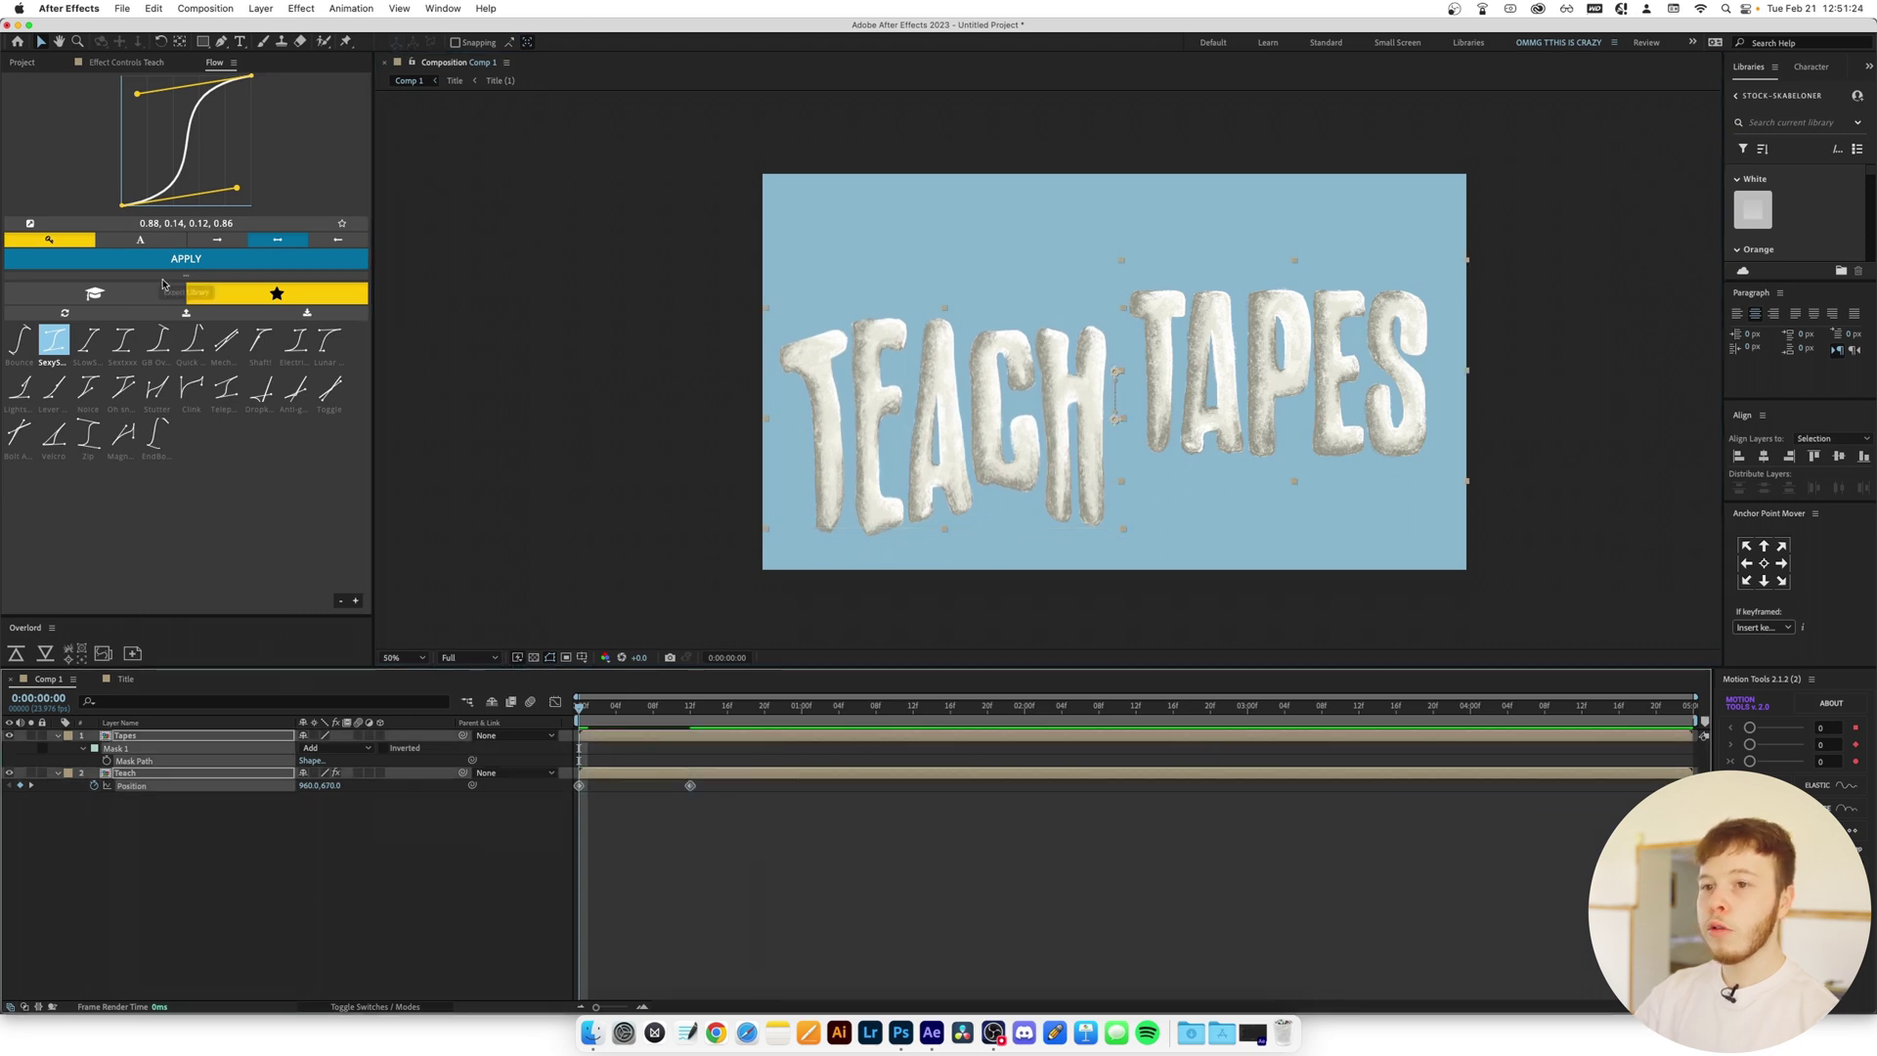
pyautogui.click(183, 257)
pyautogui.press('space')
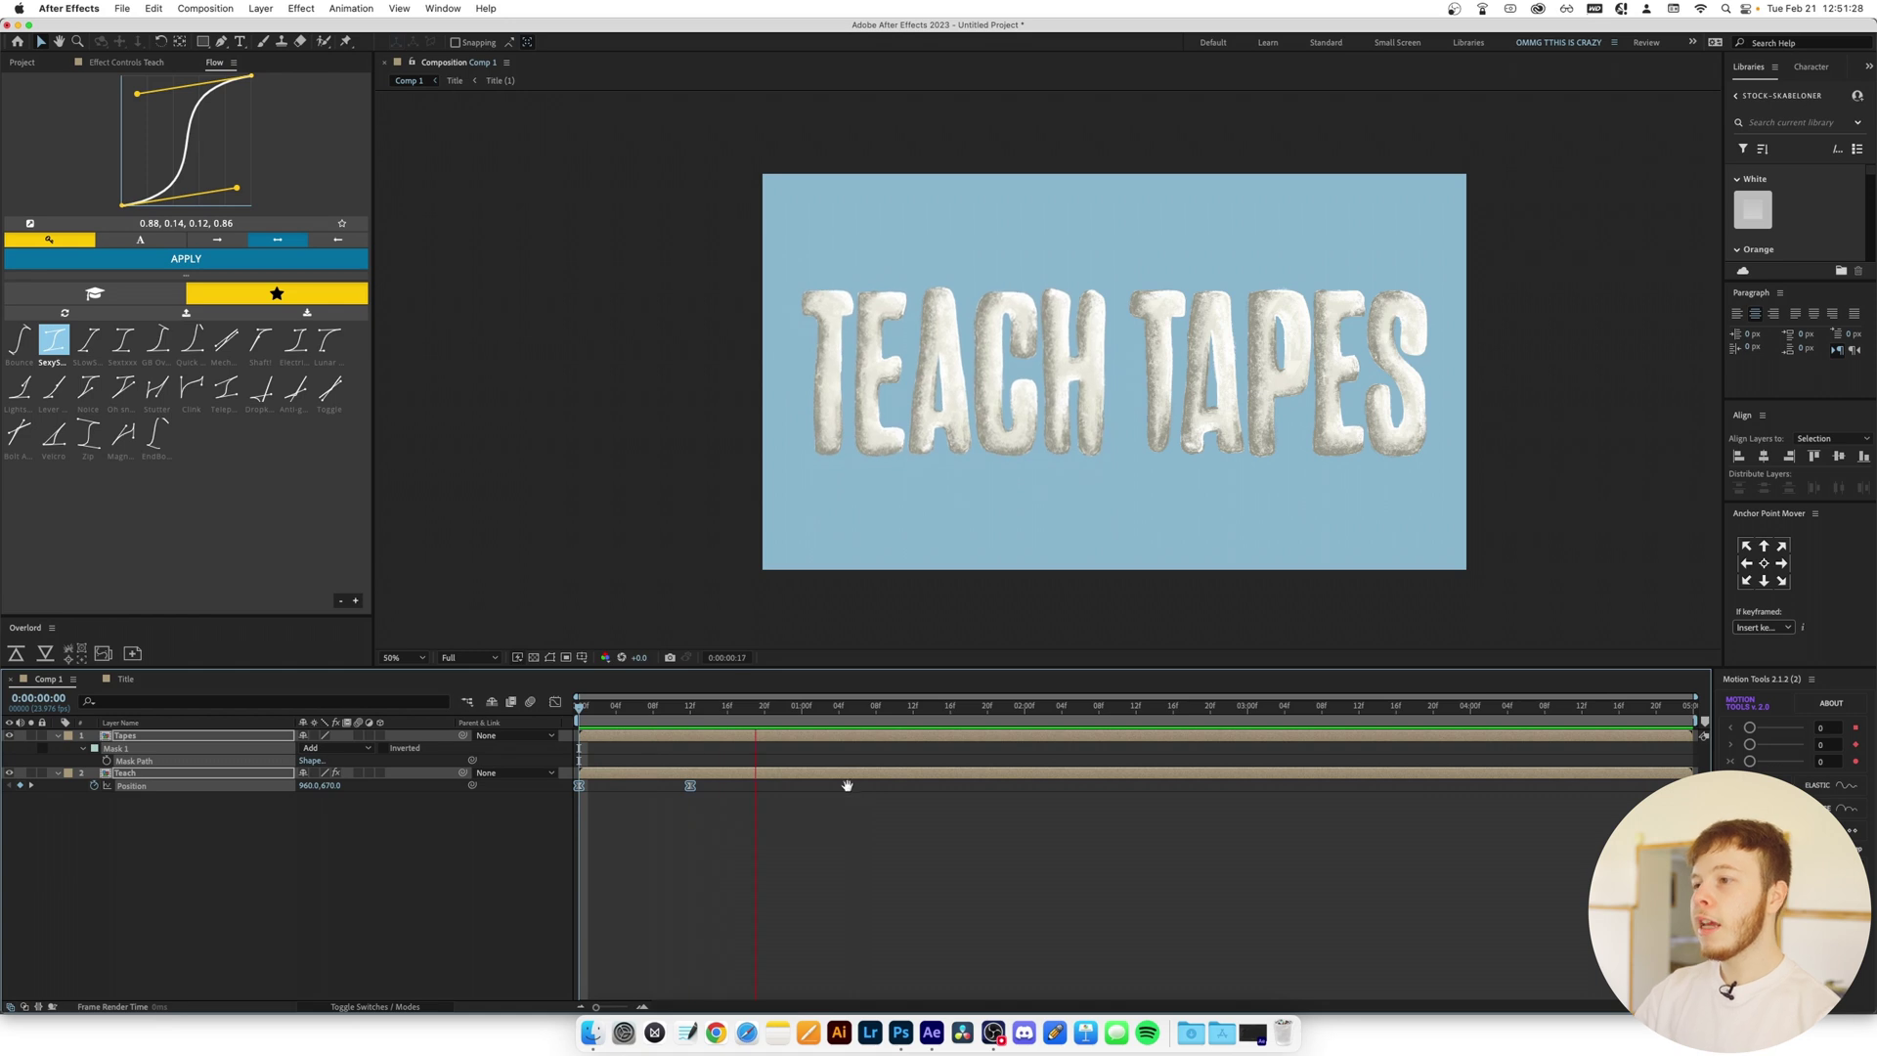
pyautogui.press('space')
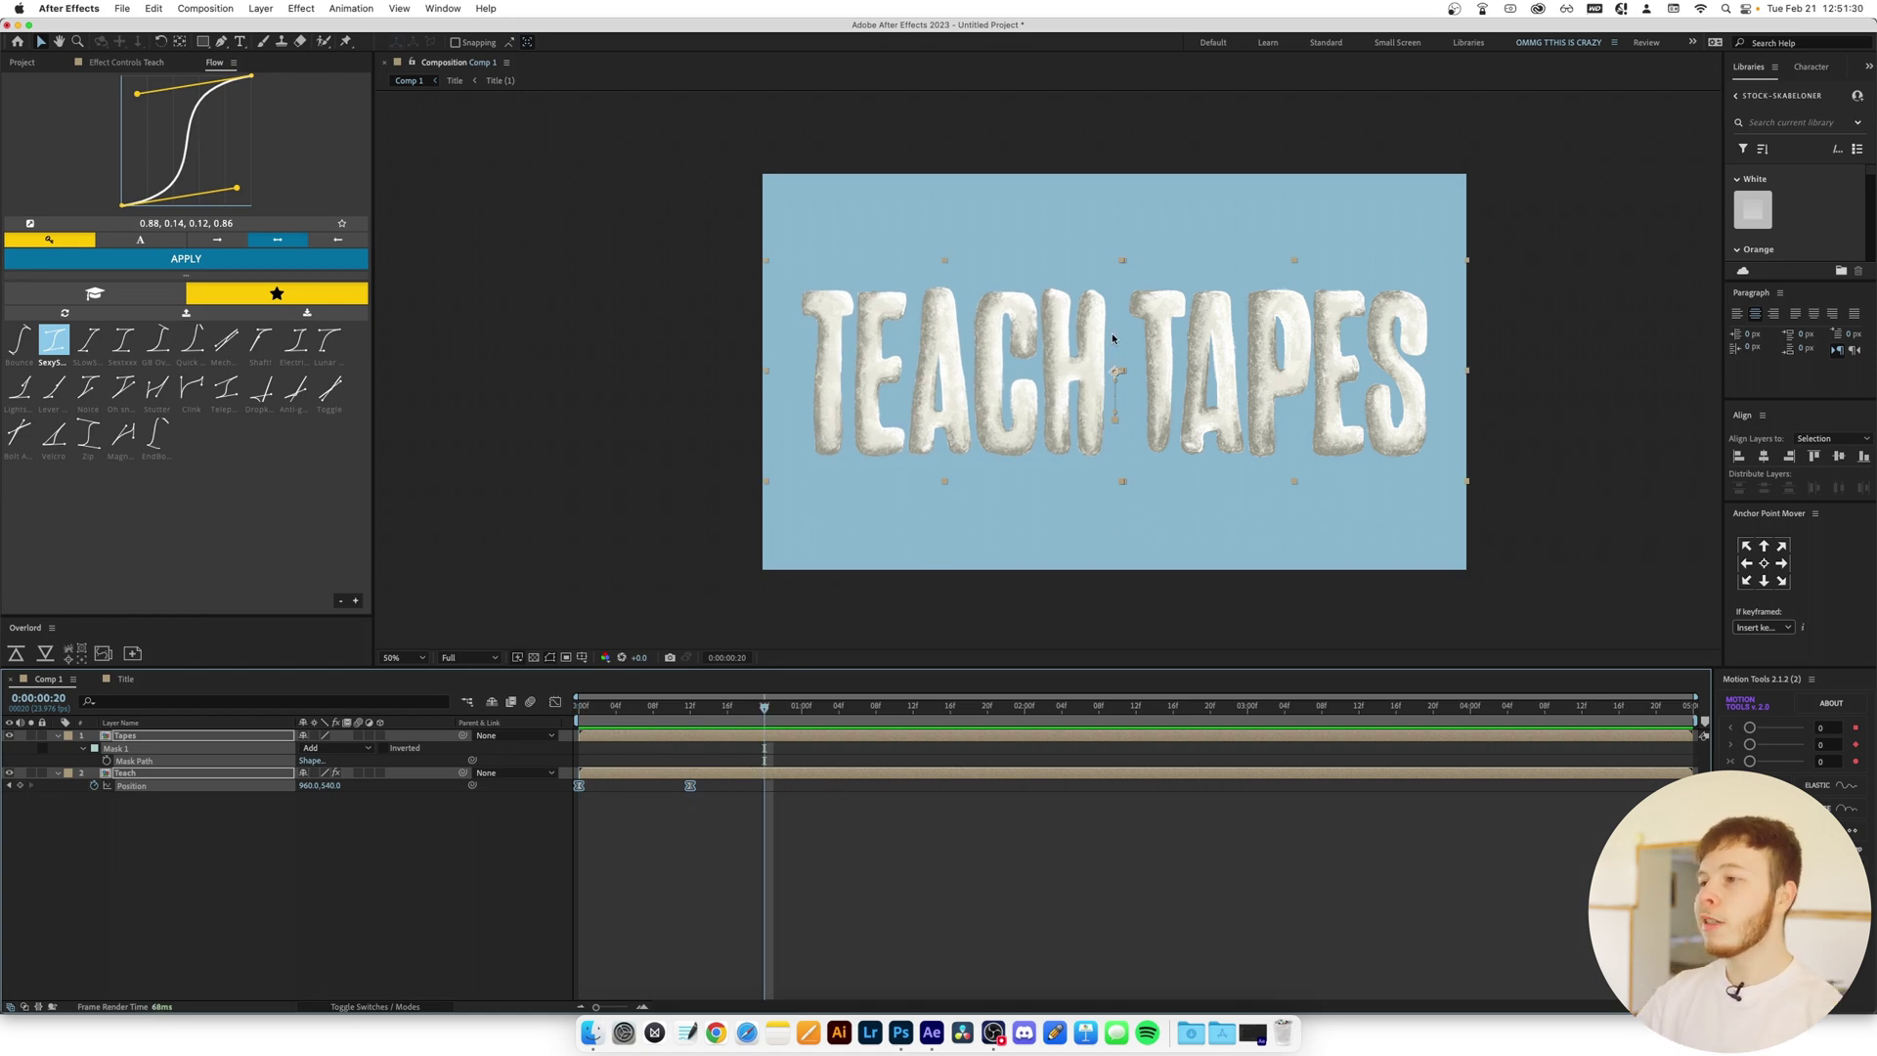
# Place puppet pins on the letters of the Tapes layer and in the gaps between them at frame 12
pyautogui.moveTo(713, 706)
pyautogui.mouseDown()
pyautogui.moveTo(672, 706)
pyautogui.moveTo(690, 706)
pyautogui.mouseUp()
pyautogui.click(217, 814)
pyautogui.click(134, 735)
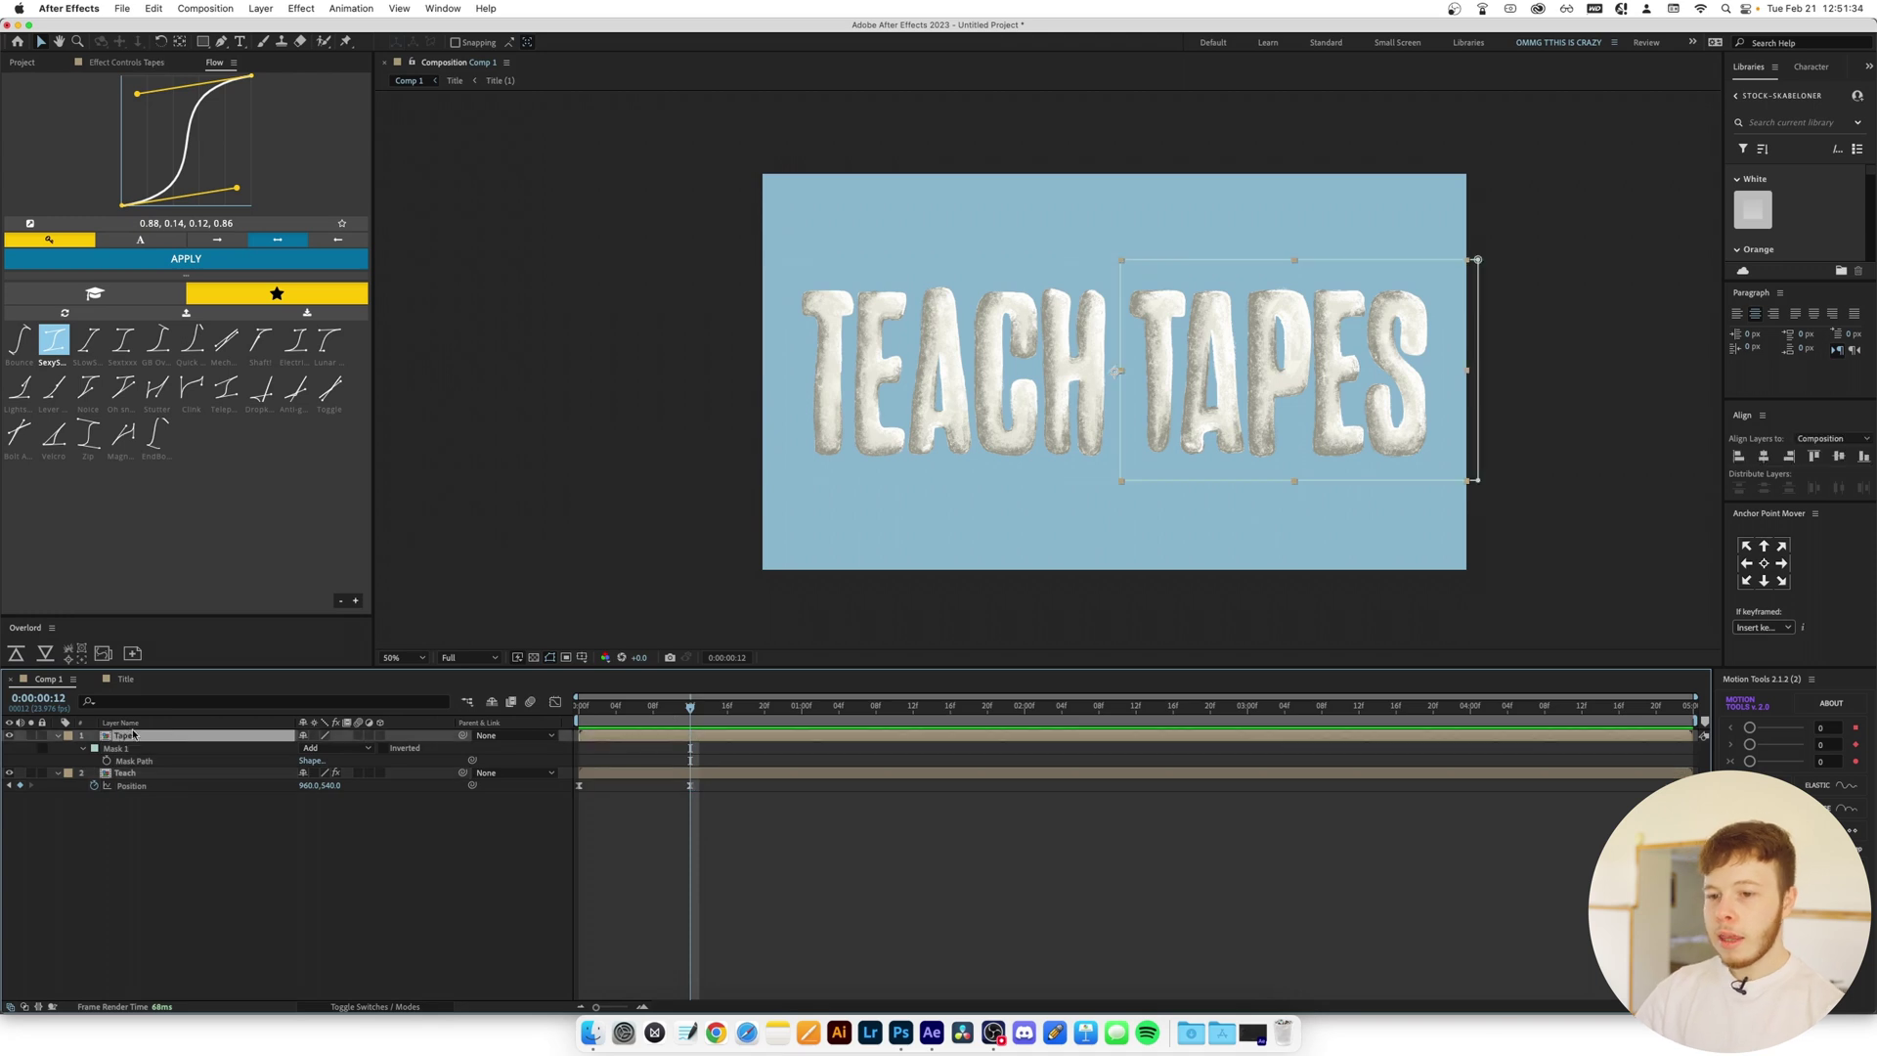
pyautogui.scroll(1, 1269, 318)
pyautogui.moveTo(1530, 385); pyautogui.dragTo(951, 382)
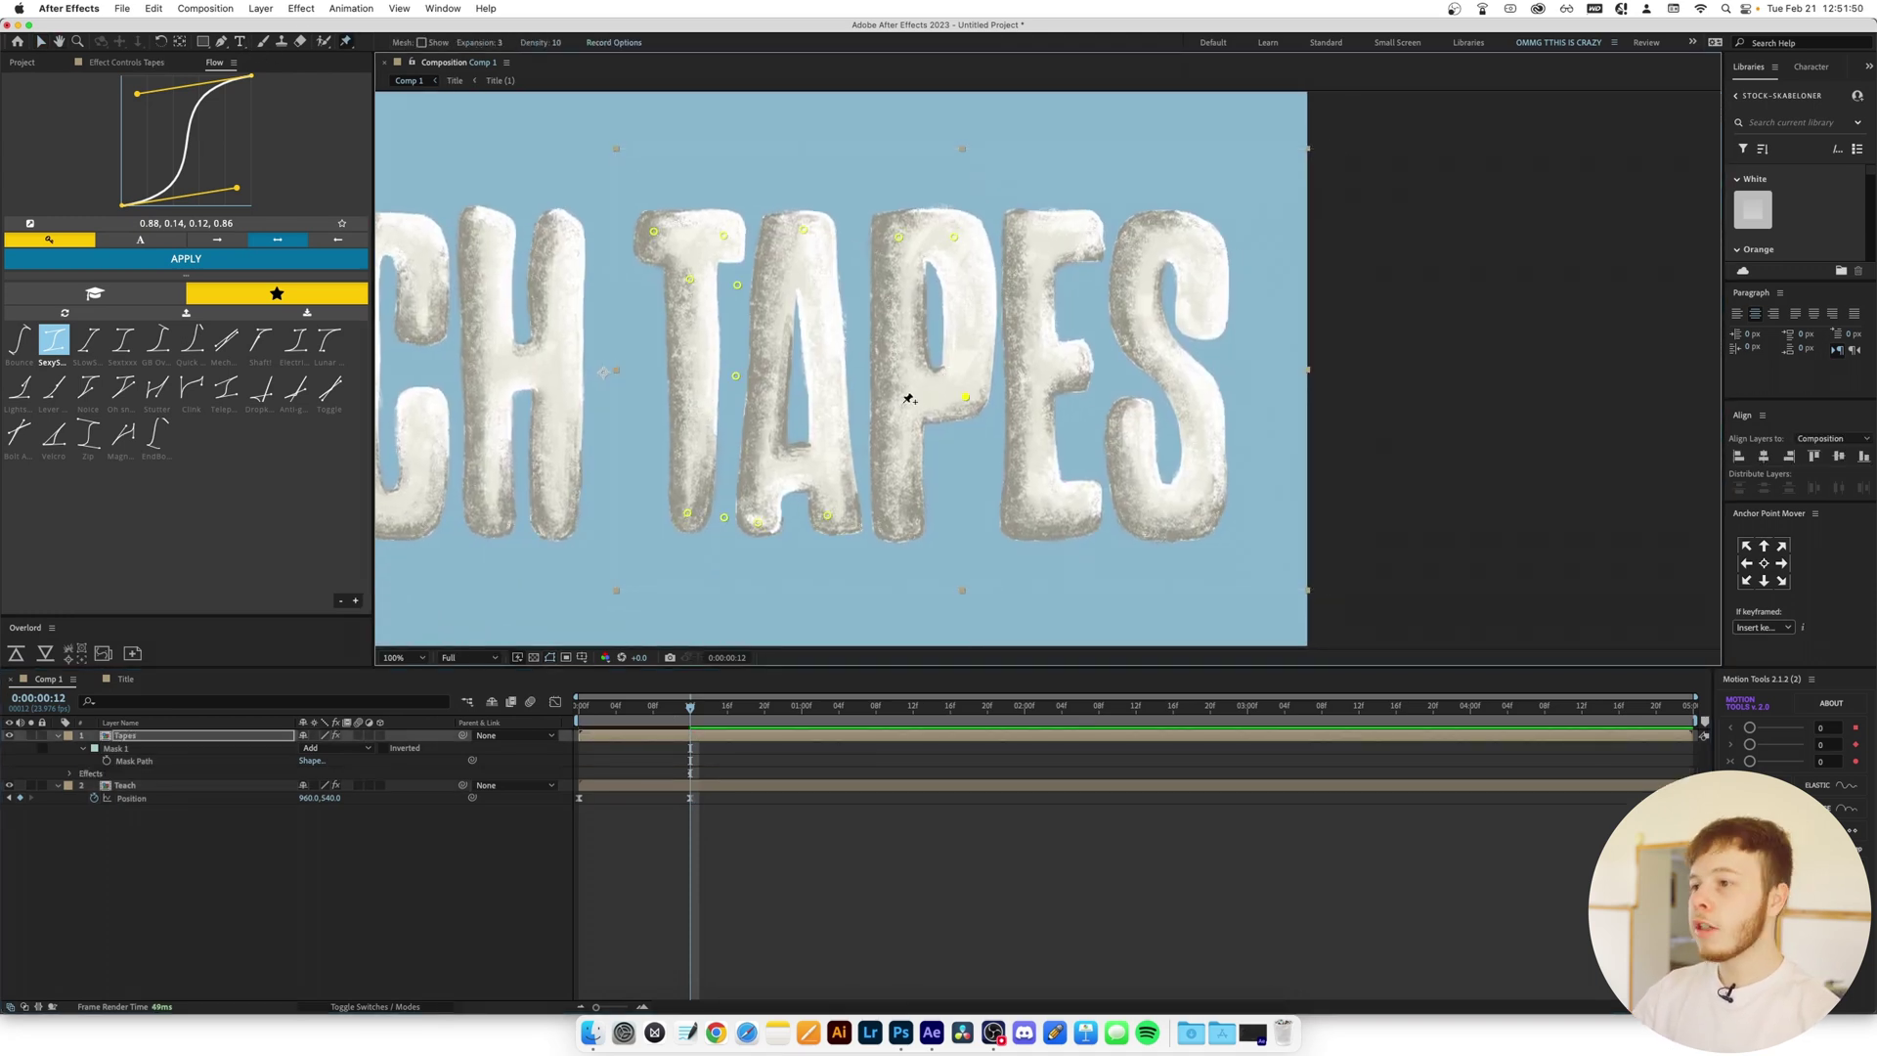
pyautogui.click(890, 512)
pyautogui.click(856, 219)
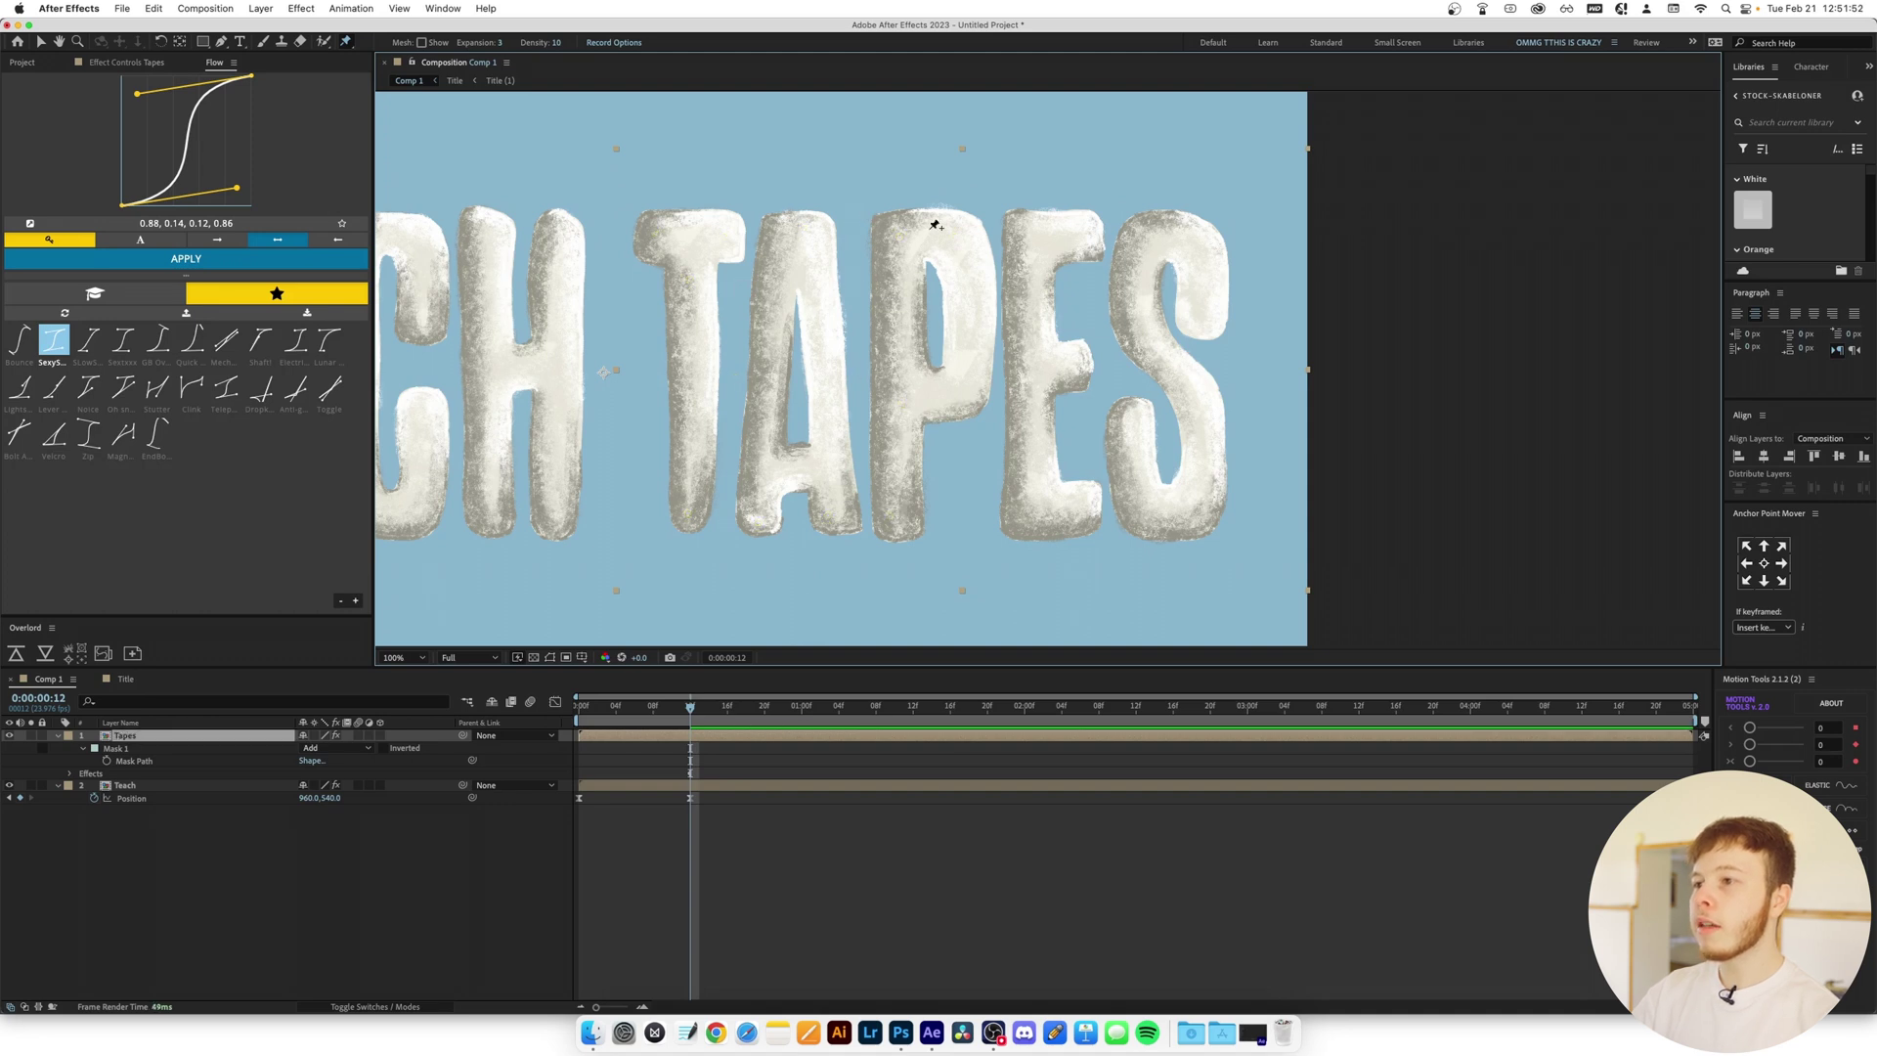
pyautogui.click(1026, 228)
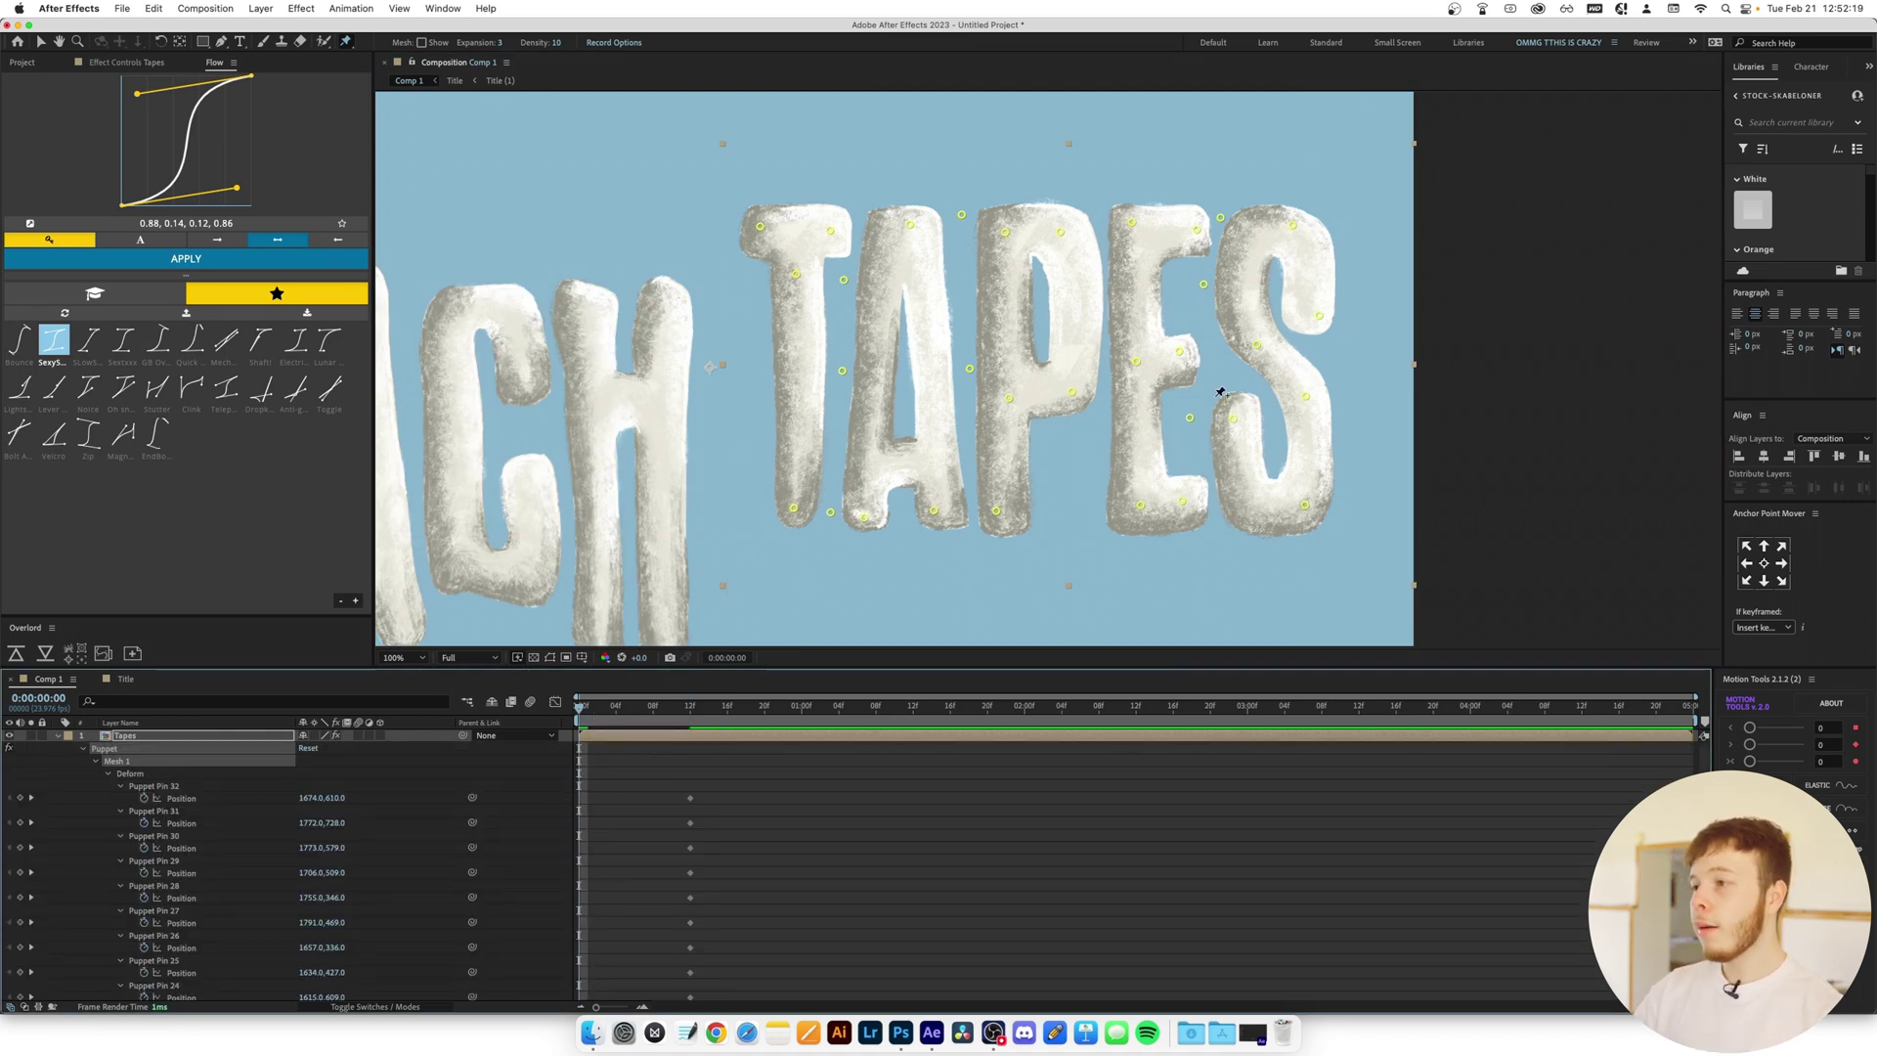
# Raise the T of TAPES at frame 0 by moving its two arm pins, stem pin and foot pin up
pyautogui.press('v')
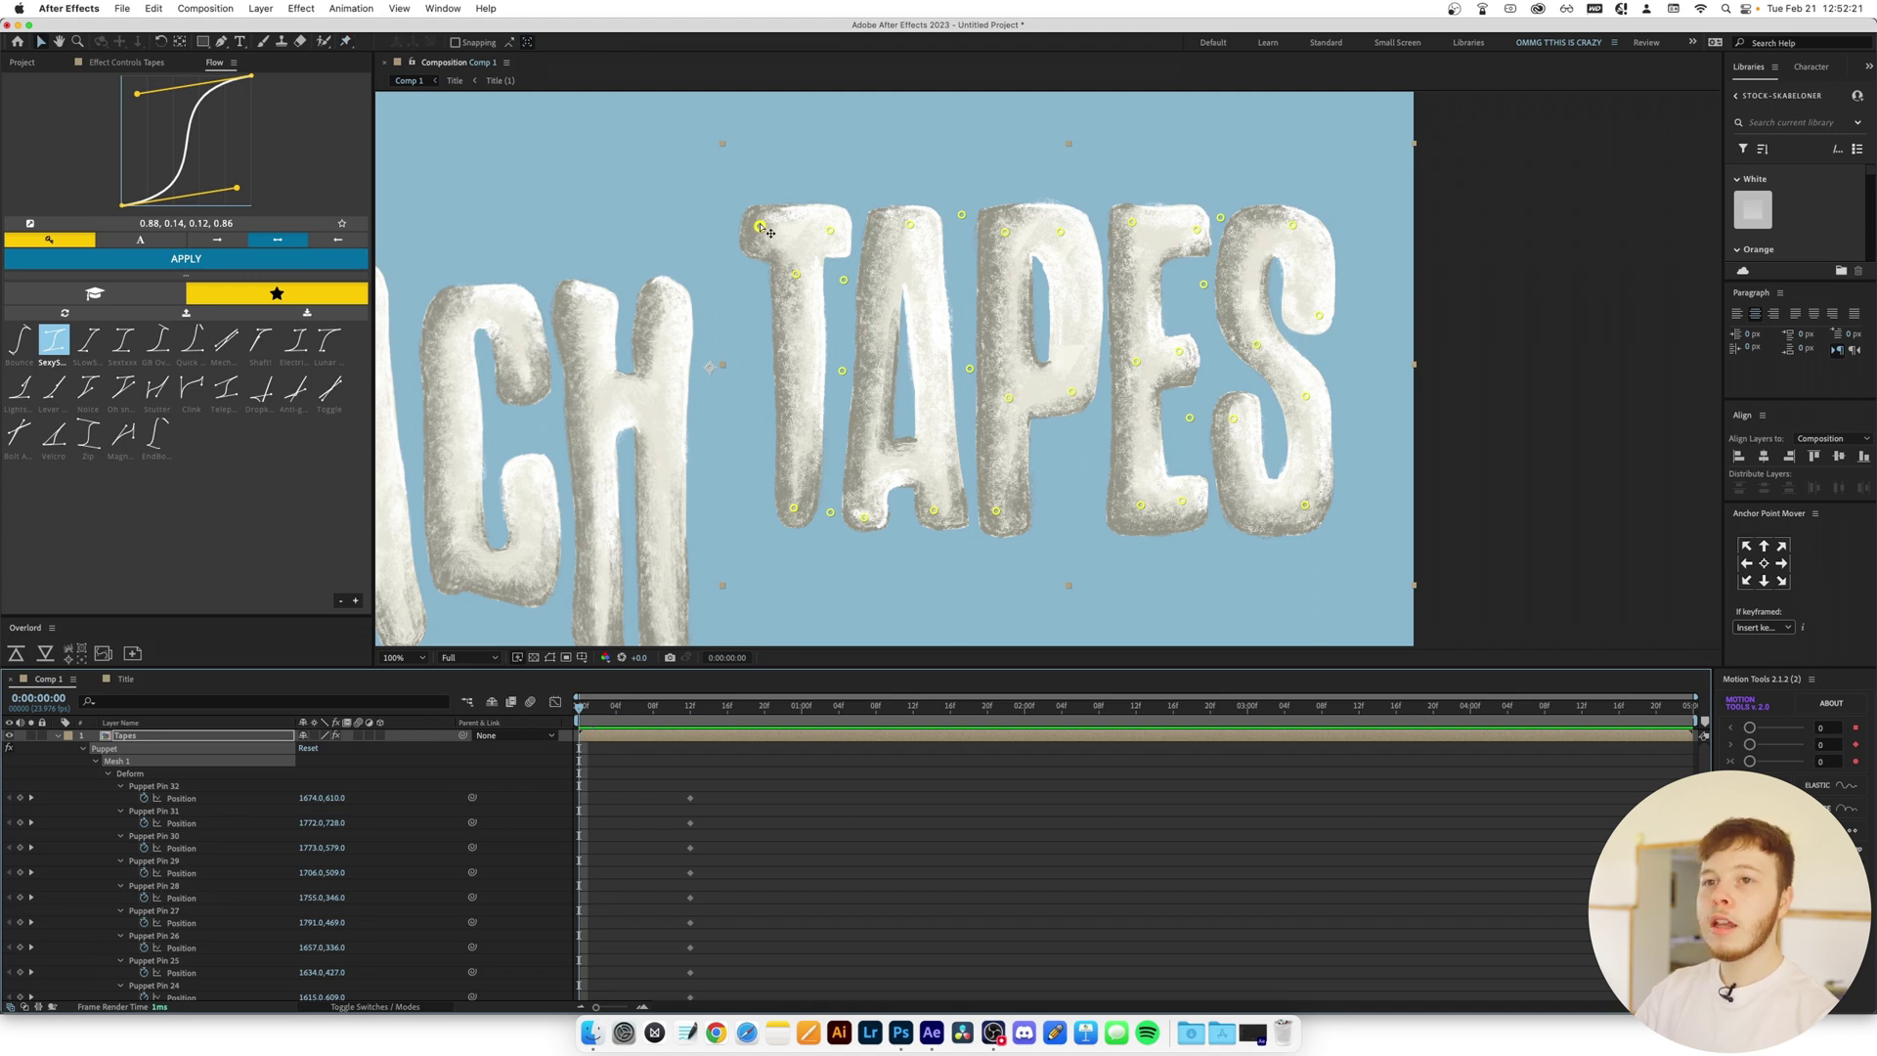
pyautogui.moveTo(765, 230); pyautogui.dragTo(828, 191)
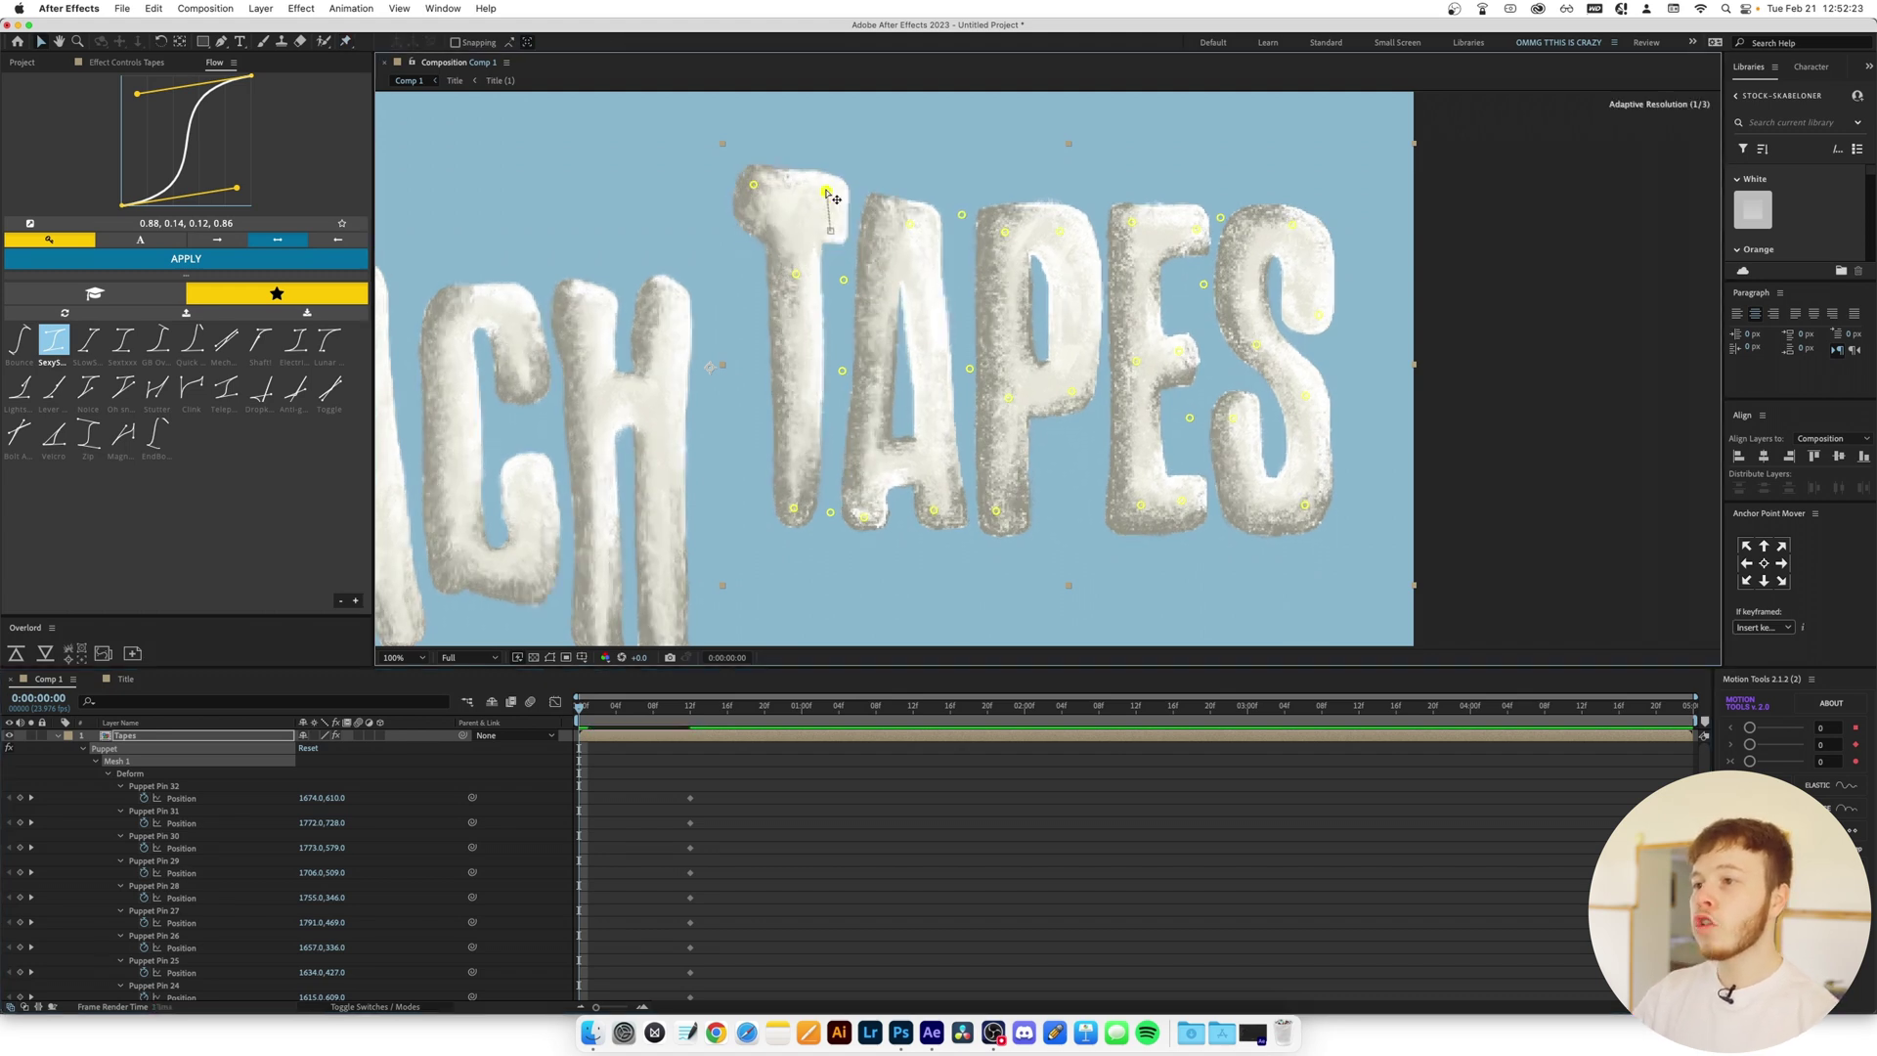
pyautogui.moveTo(796, 273); pyautogui.dragTo(797, 221)
pyautogui.moveTo(794, 508); pyautogui.dragTo(791, 461)
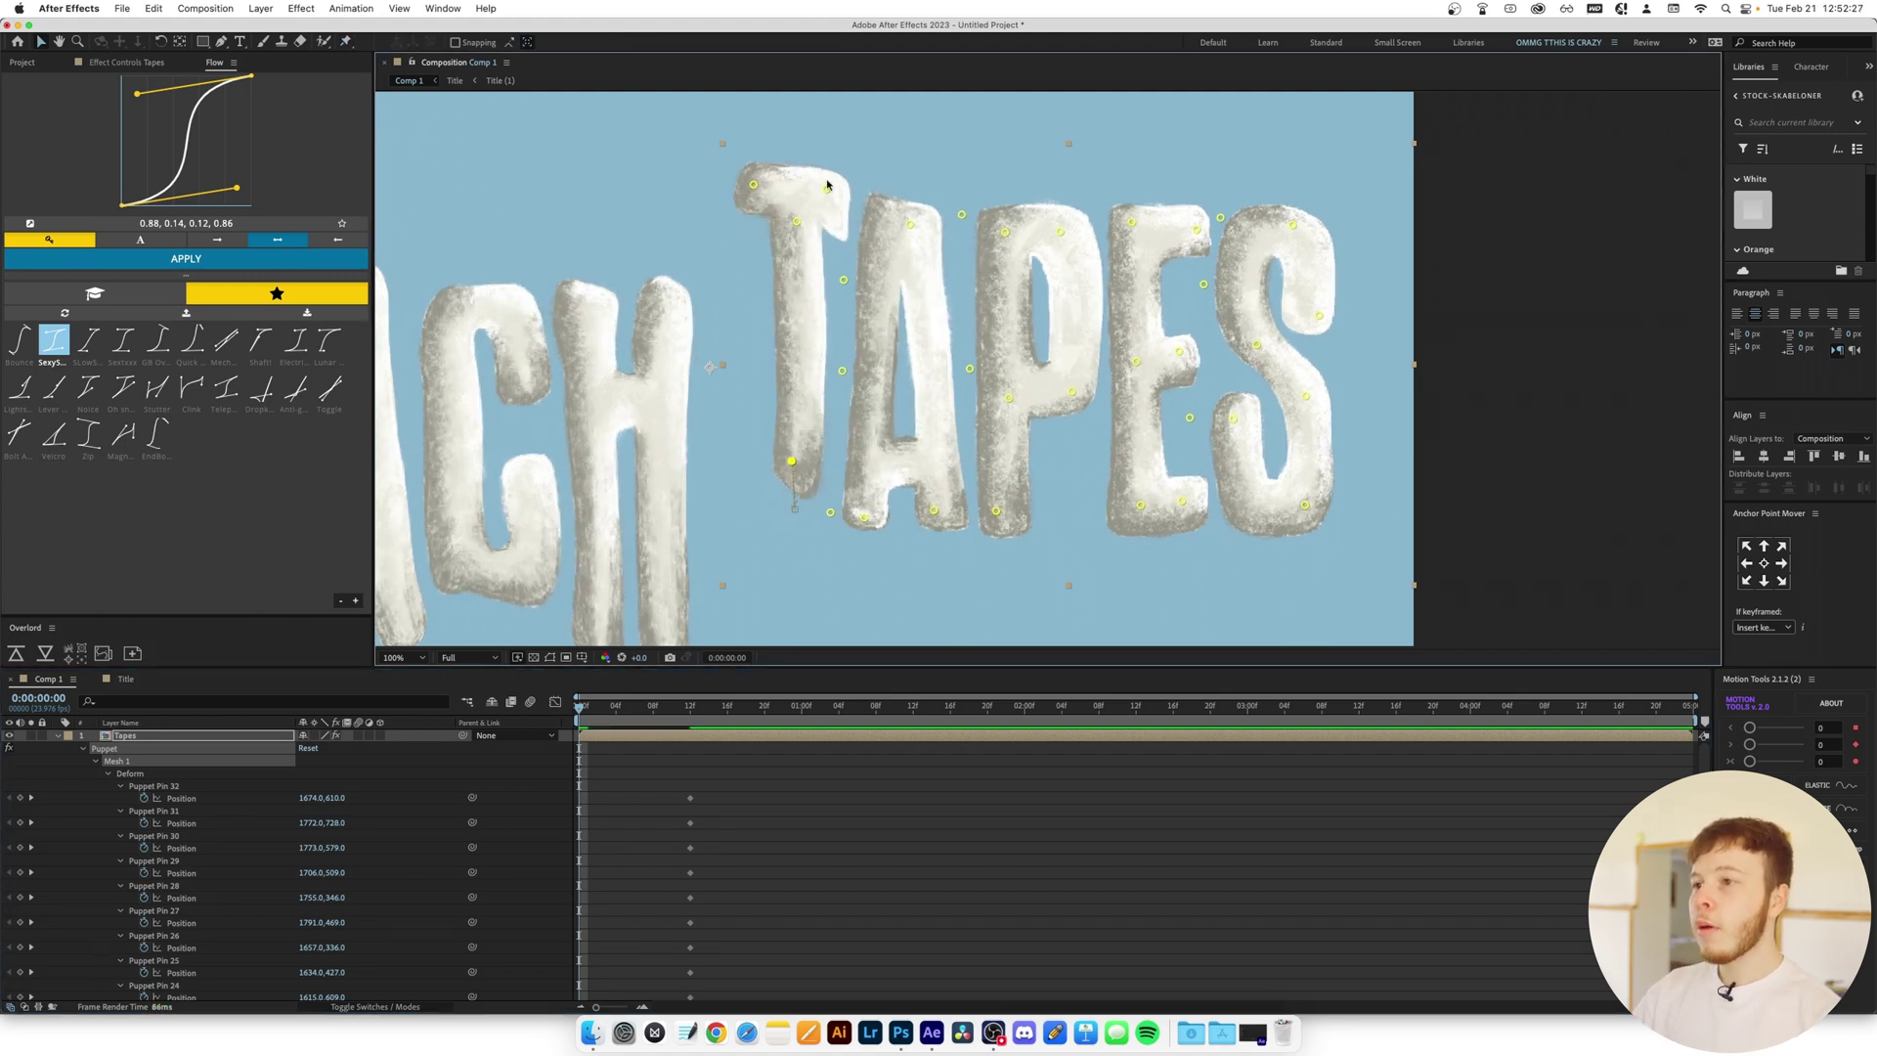
# Raise the A of TAPES at frame 0 by moving its top pin, both foot pins and the gap pins beside the T up
pyautogui.moveTo(909, 224); pyautogui.dragTo(908, 157)
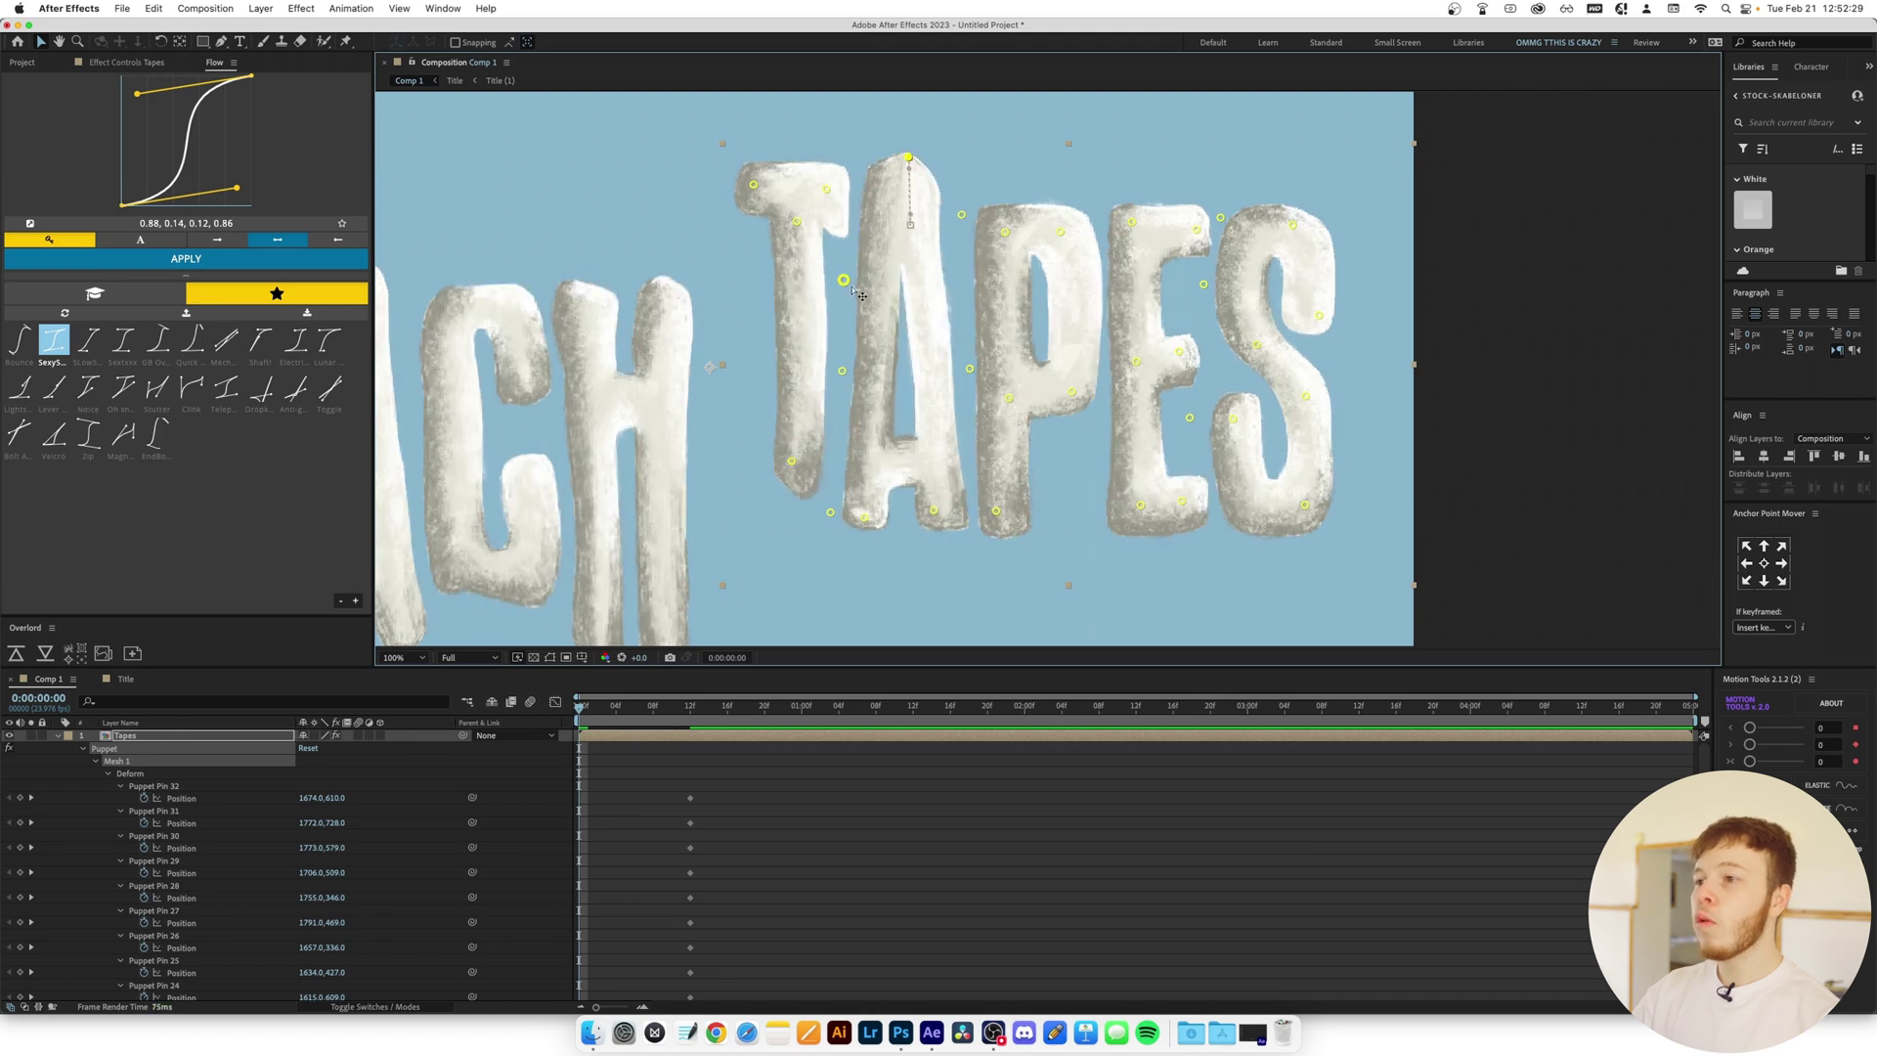
pyautogui.moveTo(846, 282); pyautogui.dragTo(847, 239)
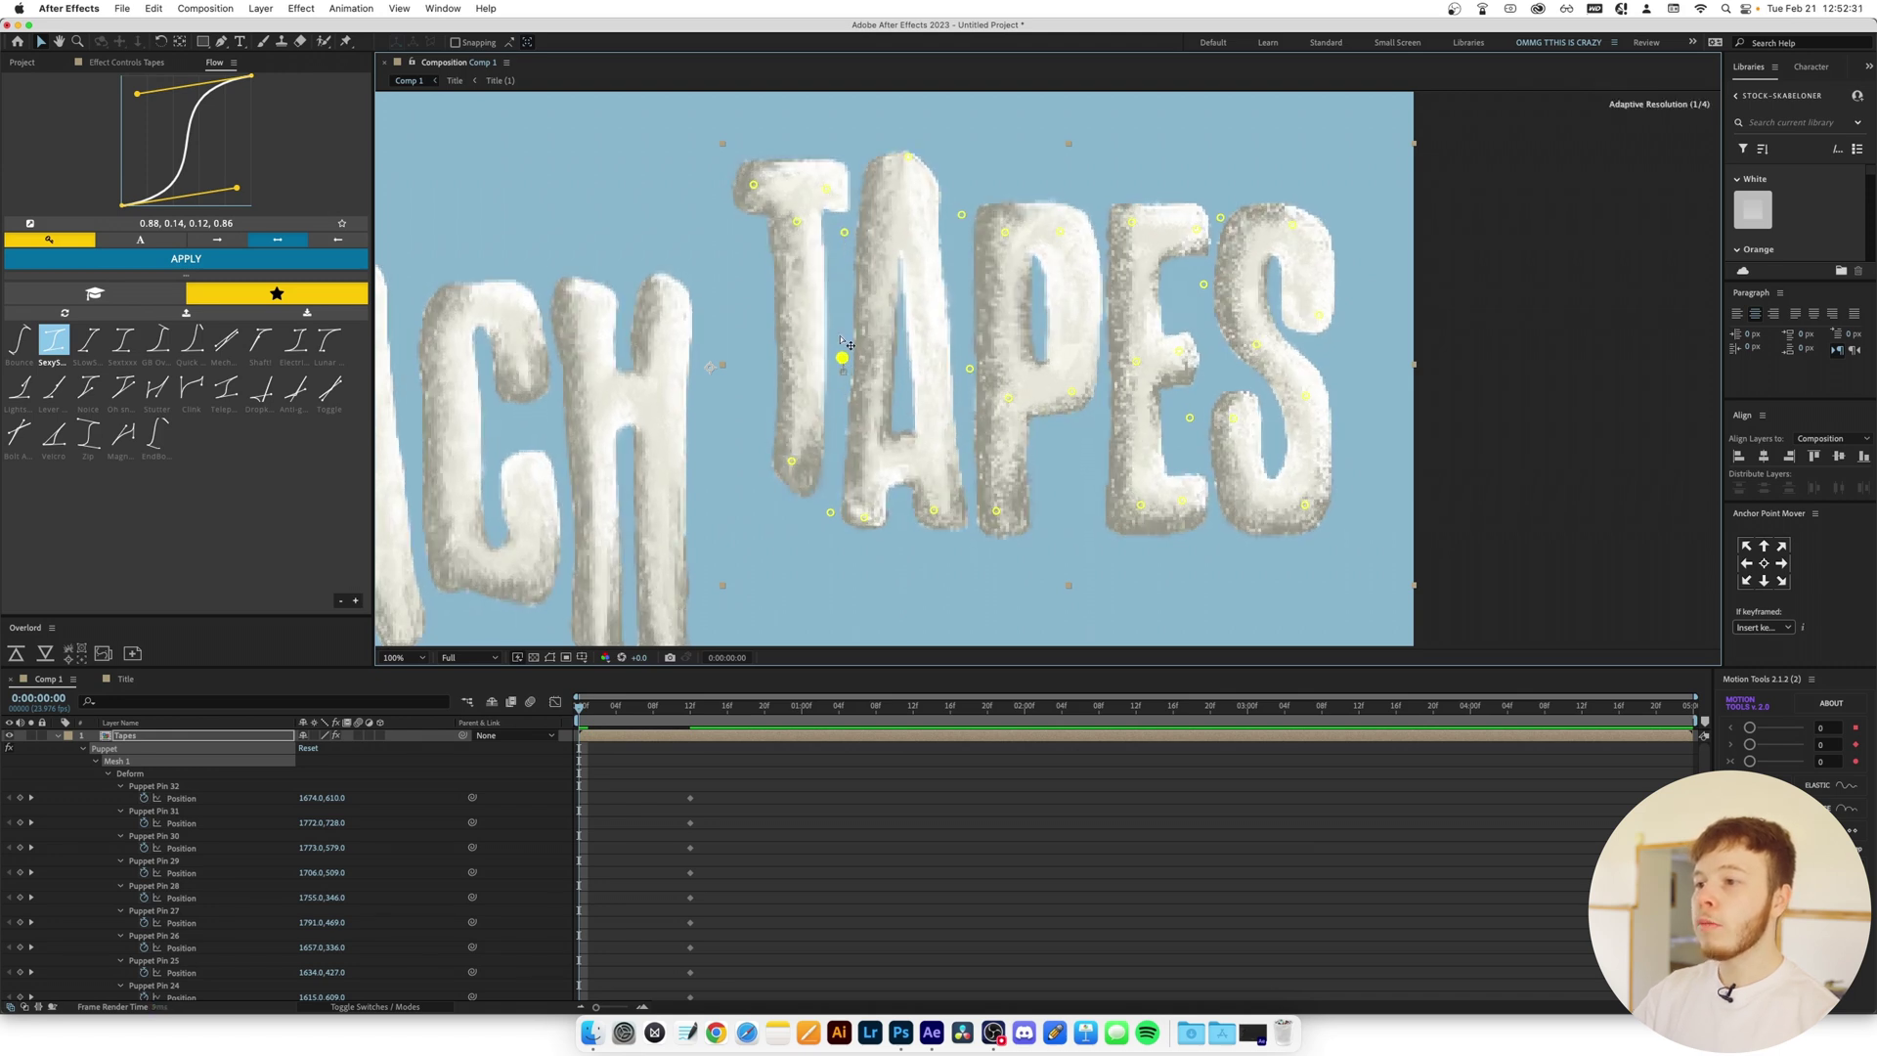
pyautogui.moveTo(843, 369); pyautogui.dragTo(842, 321)
pyautogui.moveTo(830, 513); pyautogui.dragTo(863, 460)
pyautogui.moveTo(933, 510); pyautogui.dragTo(932, 458)
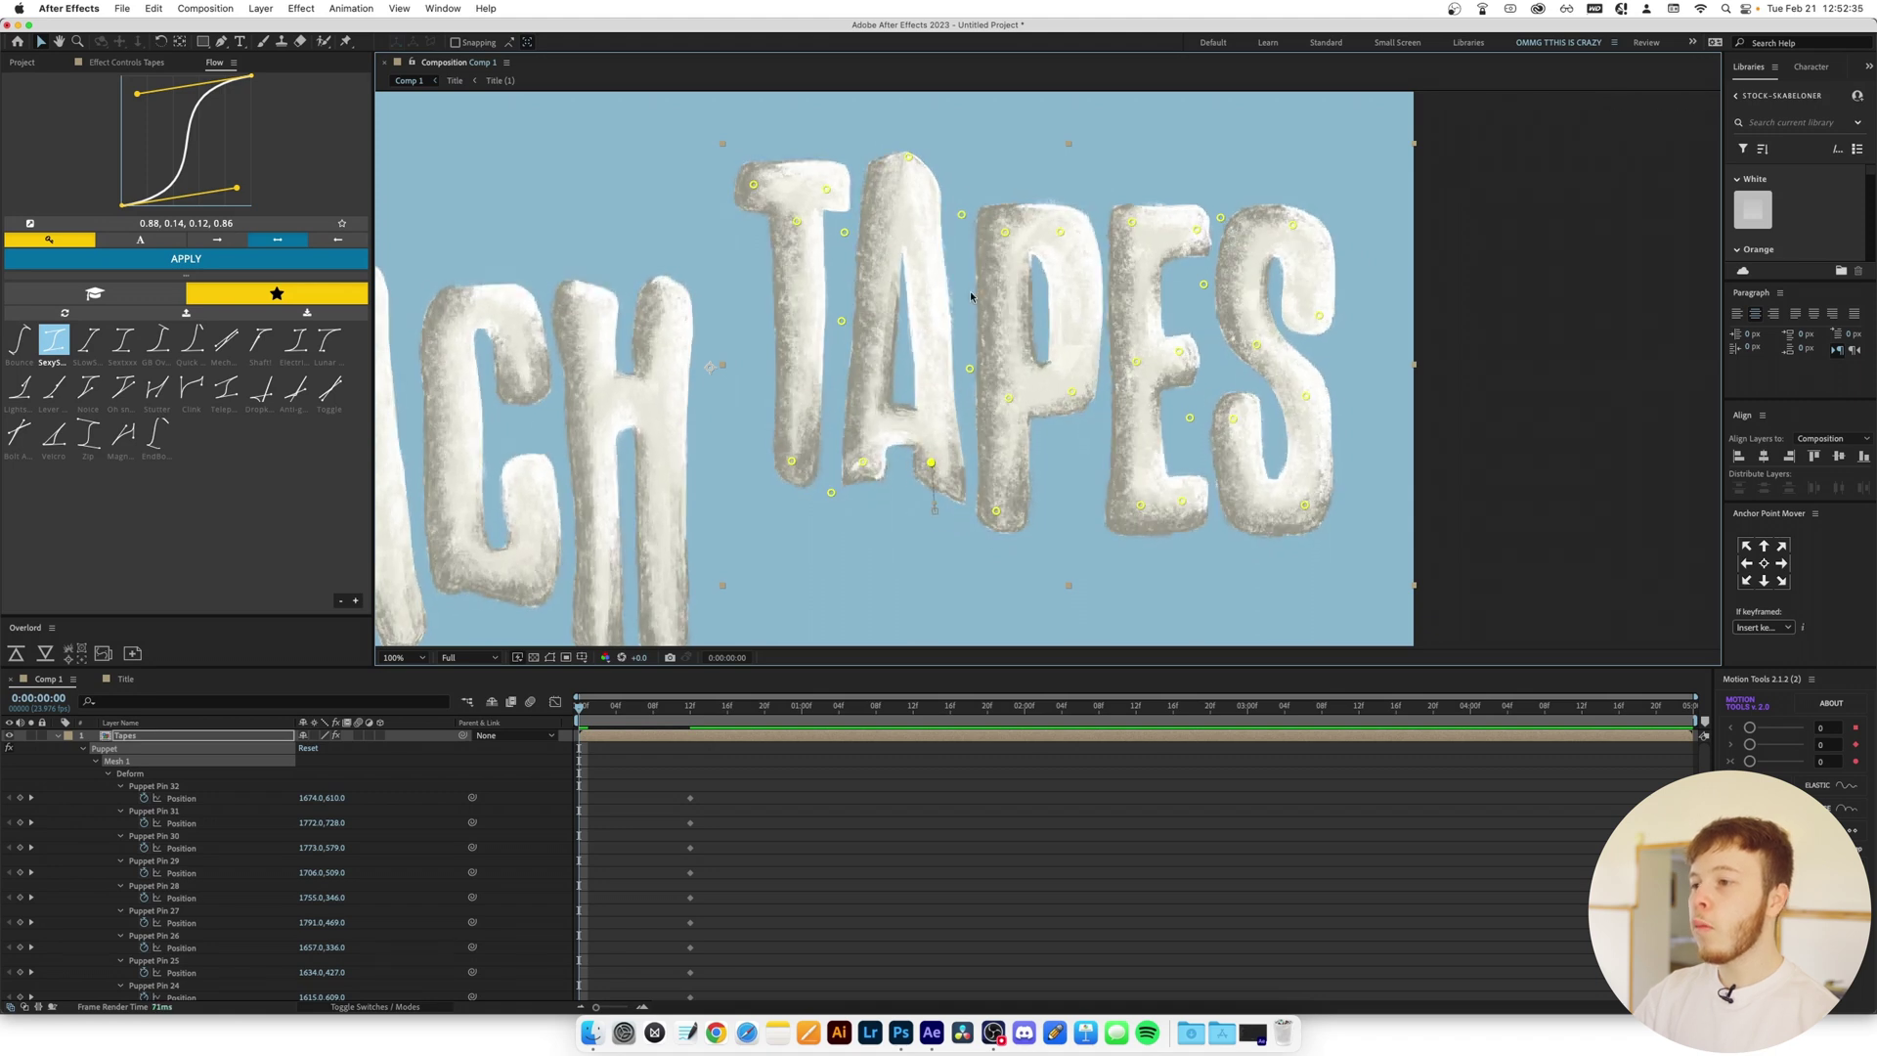
# Stretch the P at frame 0 by moving its bowl pins and the gap pins beside the A up and its foot pin down
pyautogui.moveTo(963, 216); pyautogui.dragTo(1009, 168)
pyautogui.moveTo(1060, 232); pyautogui.dragTo(1061, 179)
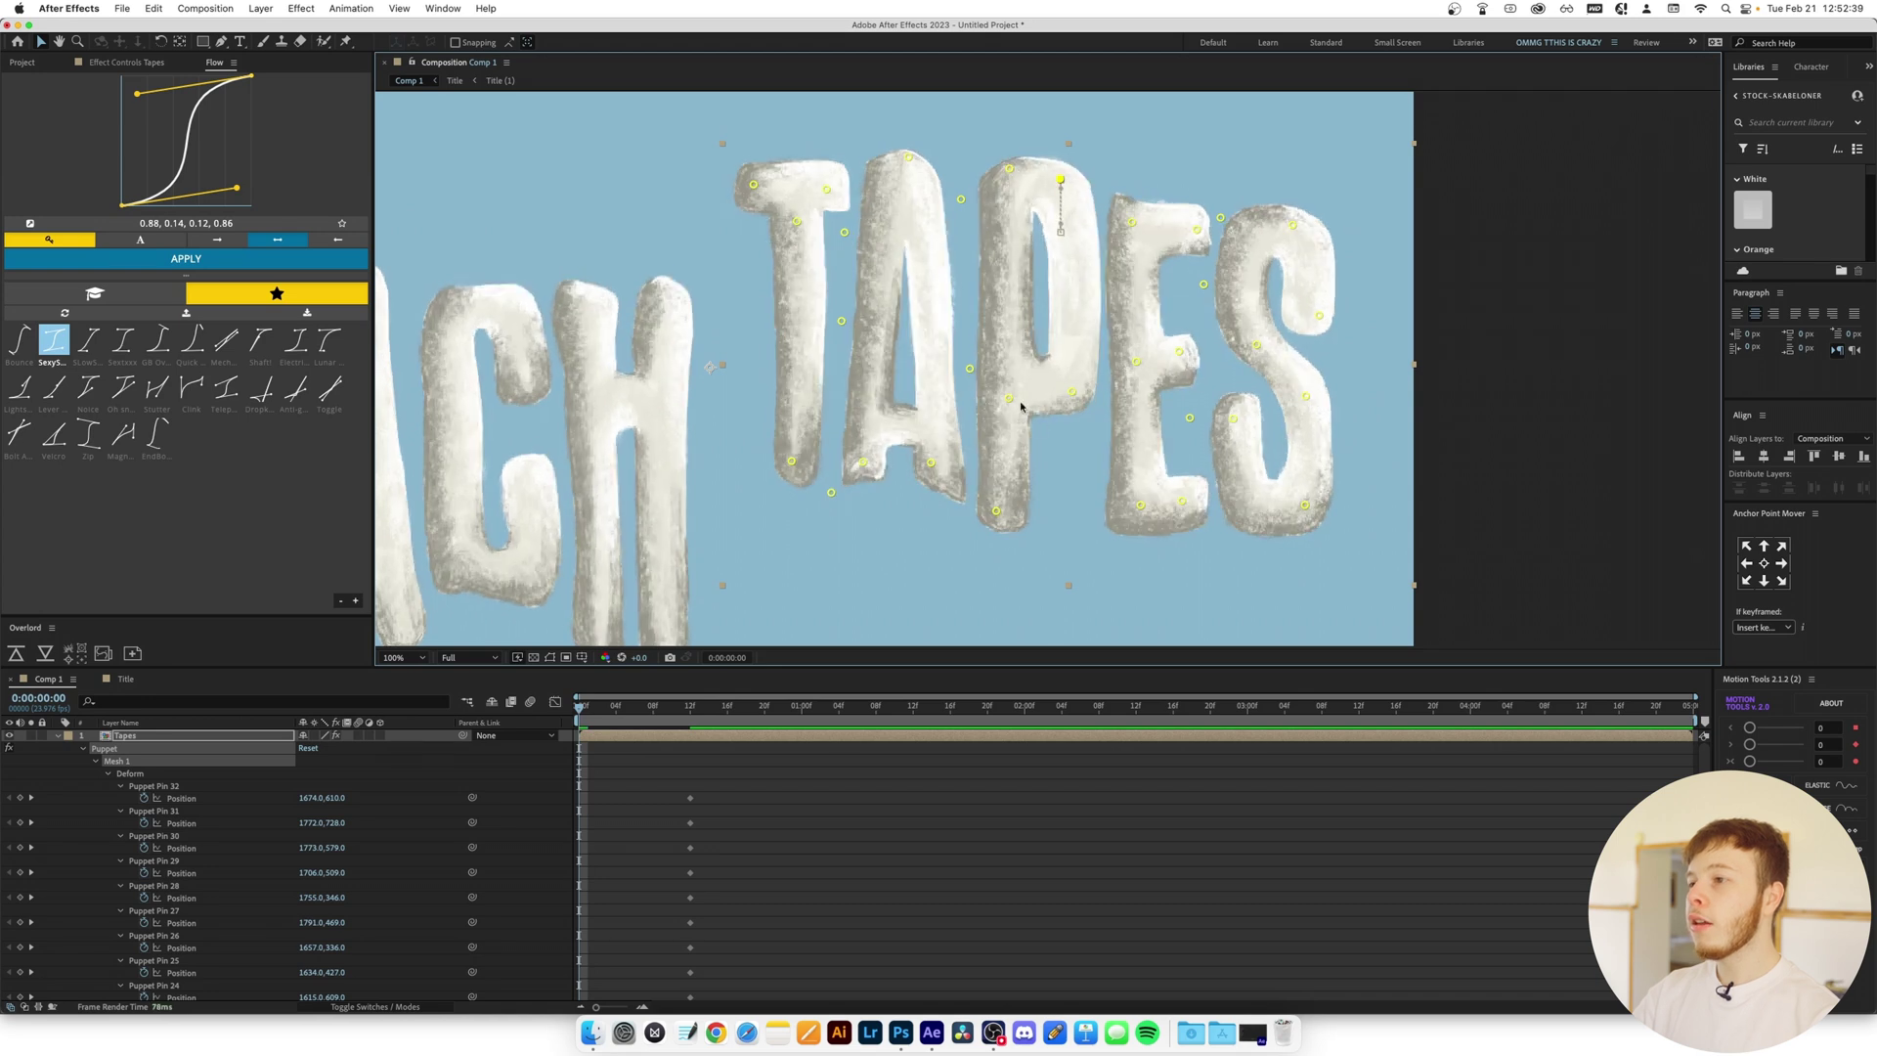
pyautogui.moveTo(1010, 397); pyautogui.dragTo(1004, 300)
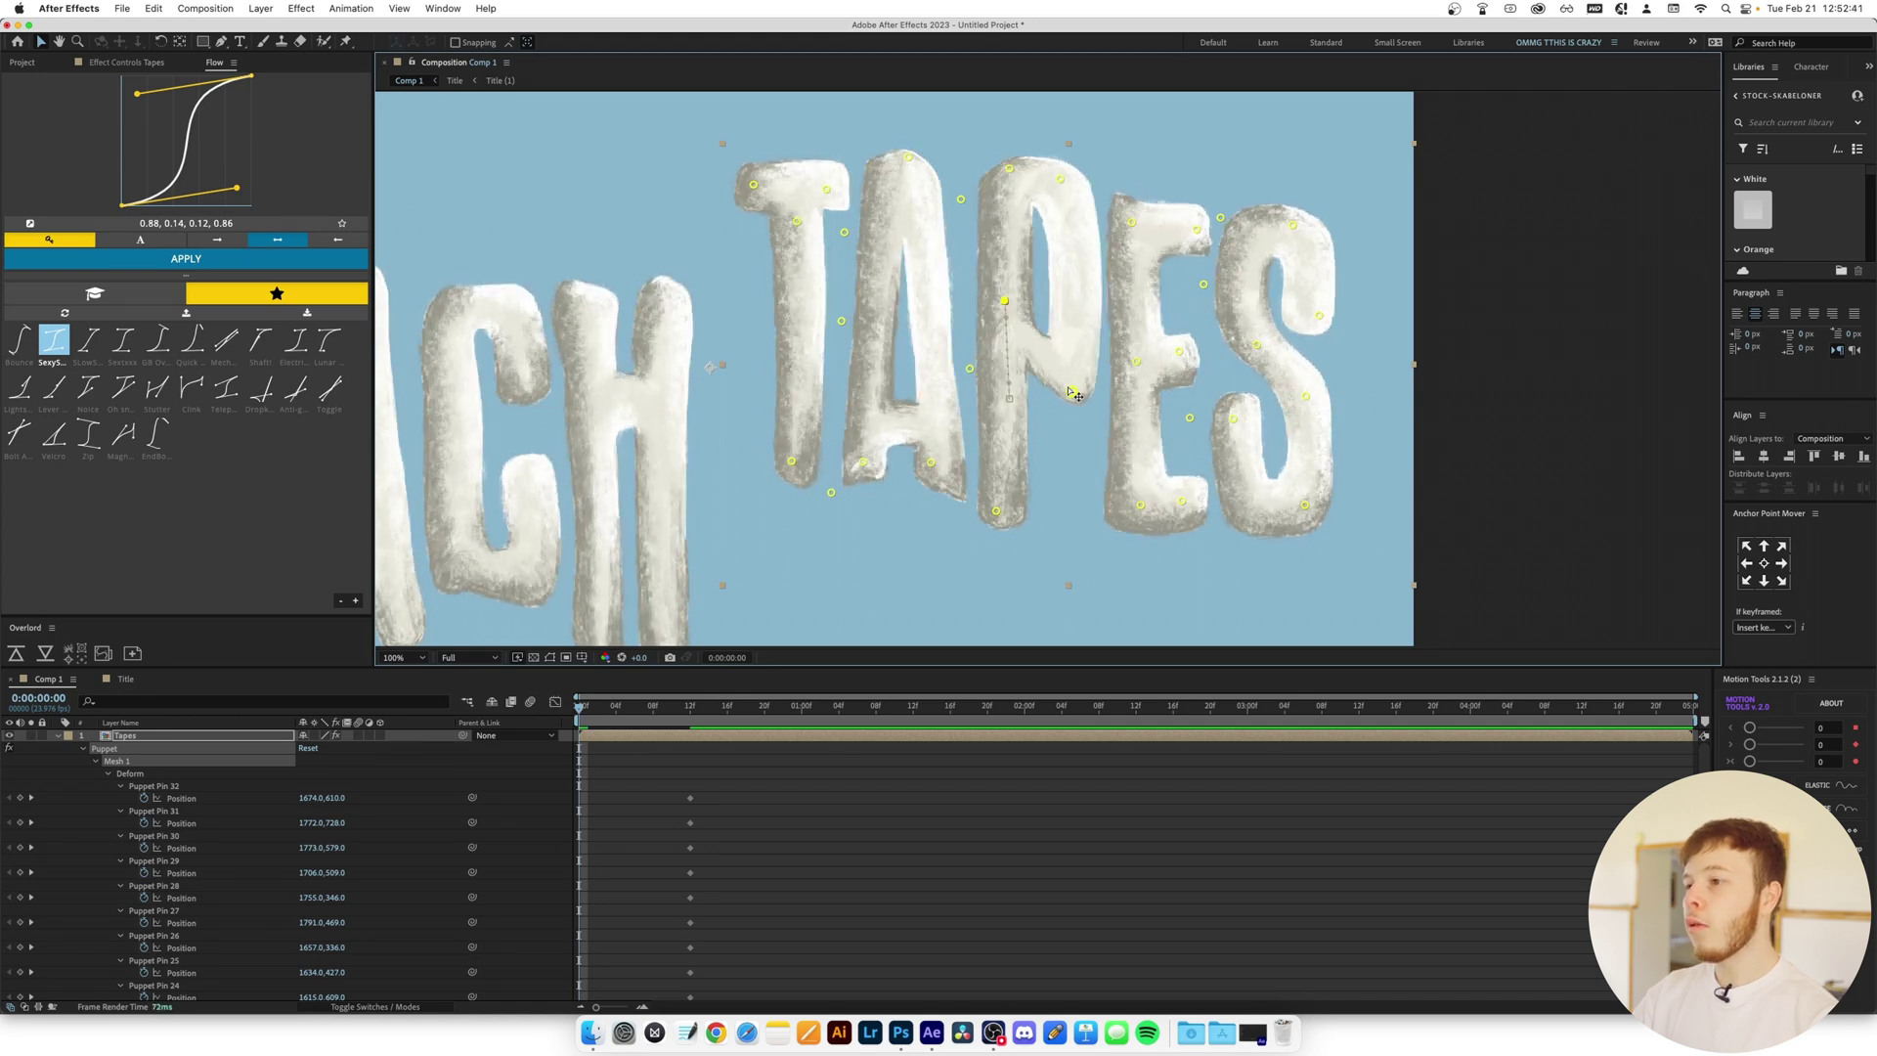
pyautogui.moveTo(1073, 393); pyautogui.dragTo(1071, 323)
pyautogui.moveTo(969, 369); pyautogui.dragTo(968, 298)
pyautogui.moveTo(1003, 513); pyautogui.dragTo(1008, 573)
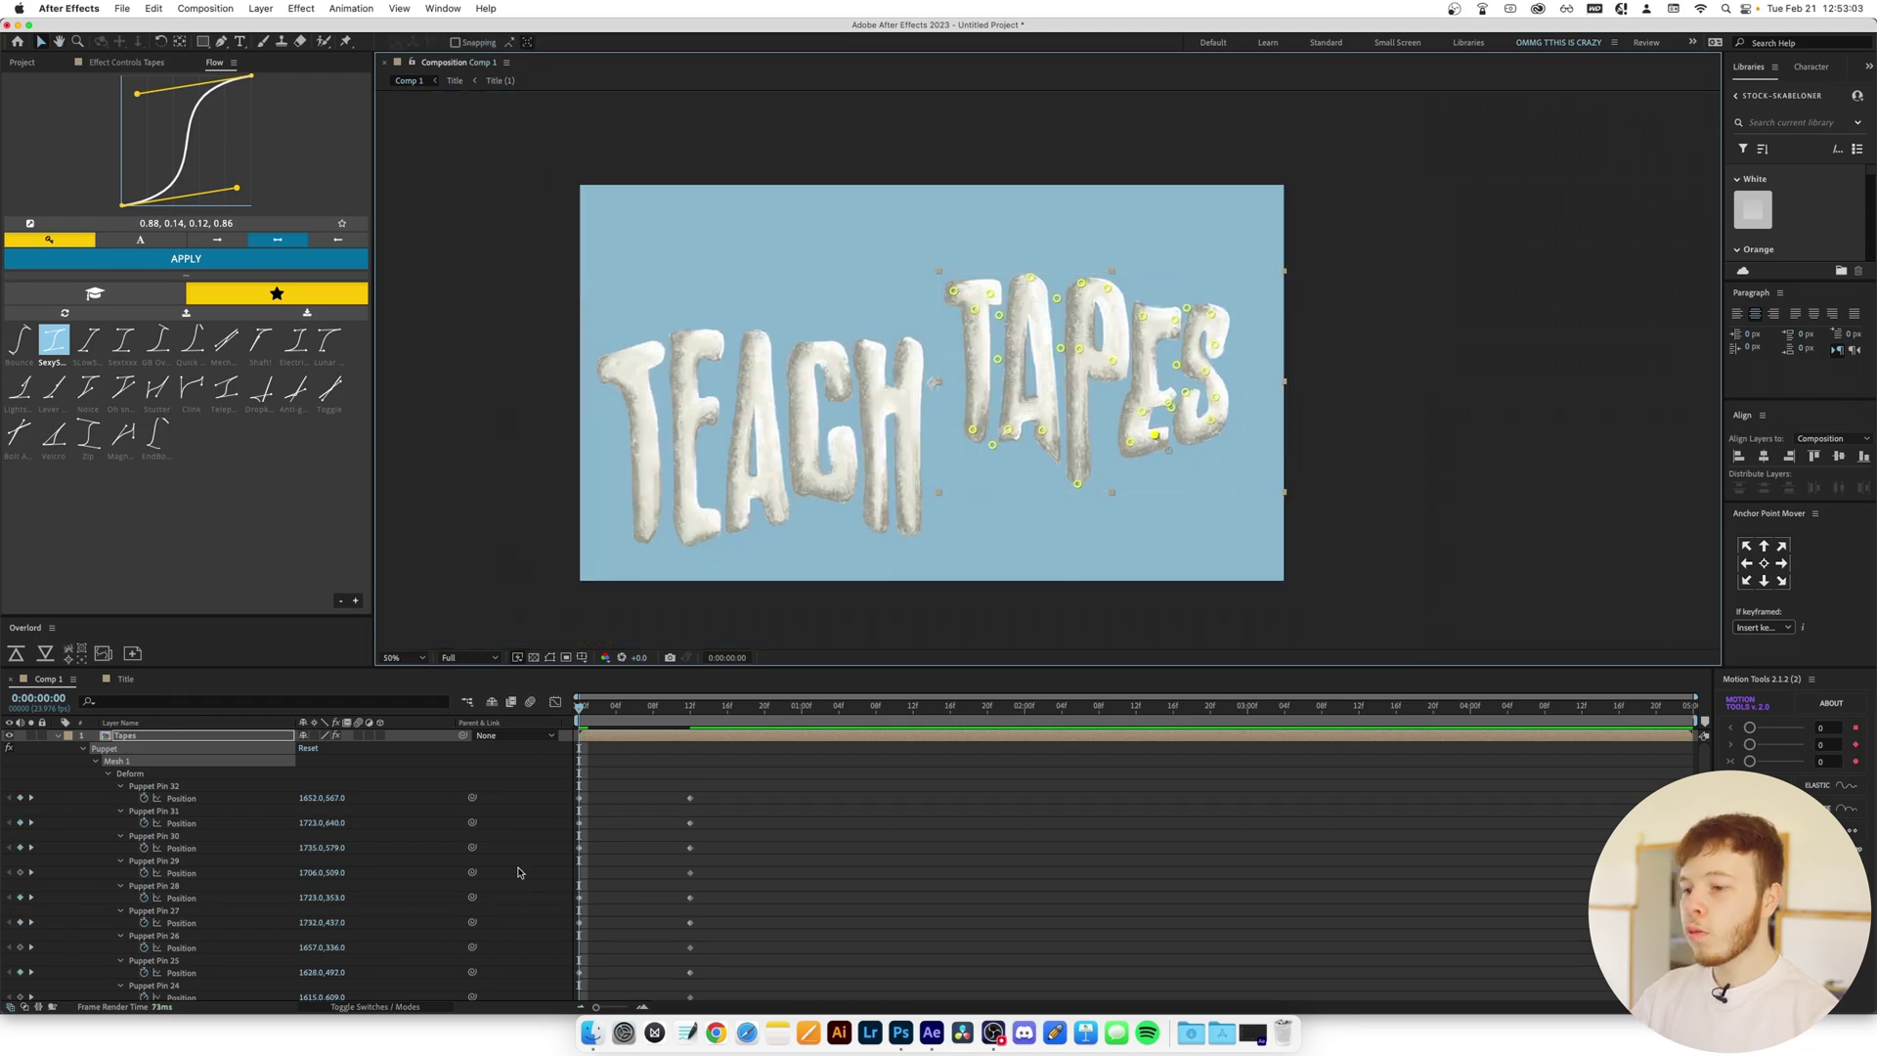
# Apply the 0.88, 0.14, 0.12, 0.86 easing curve to all of the Tapes layer's puppet pin keyframes
pyautogui.moveTo(764, 765); pyautogui.dragTo(448, 975)
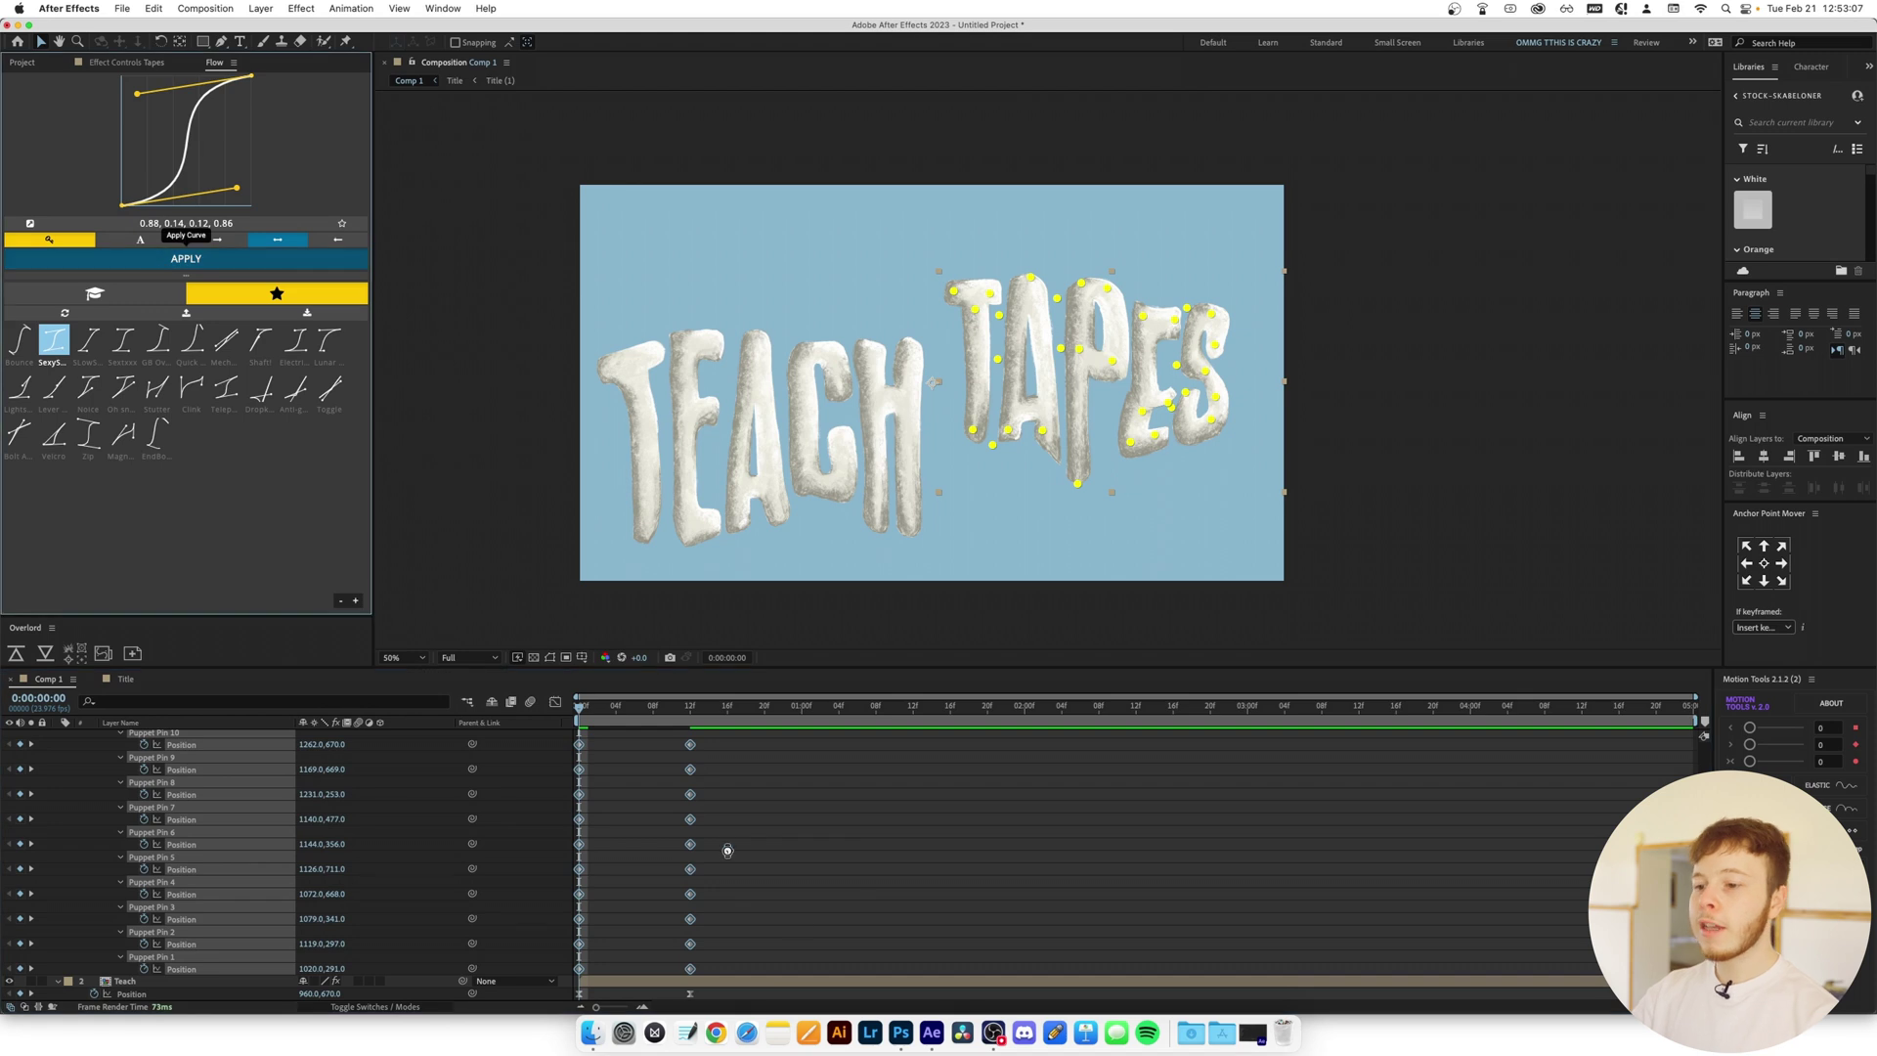
pyautogui.press('F9')
# Keyframe the Tapes layer's position at frame 12, raise it to 960, 374 at frame 0, and ease both keyframes
pyautogui.click(684, 702)
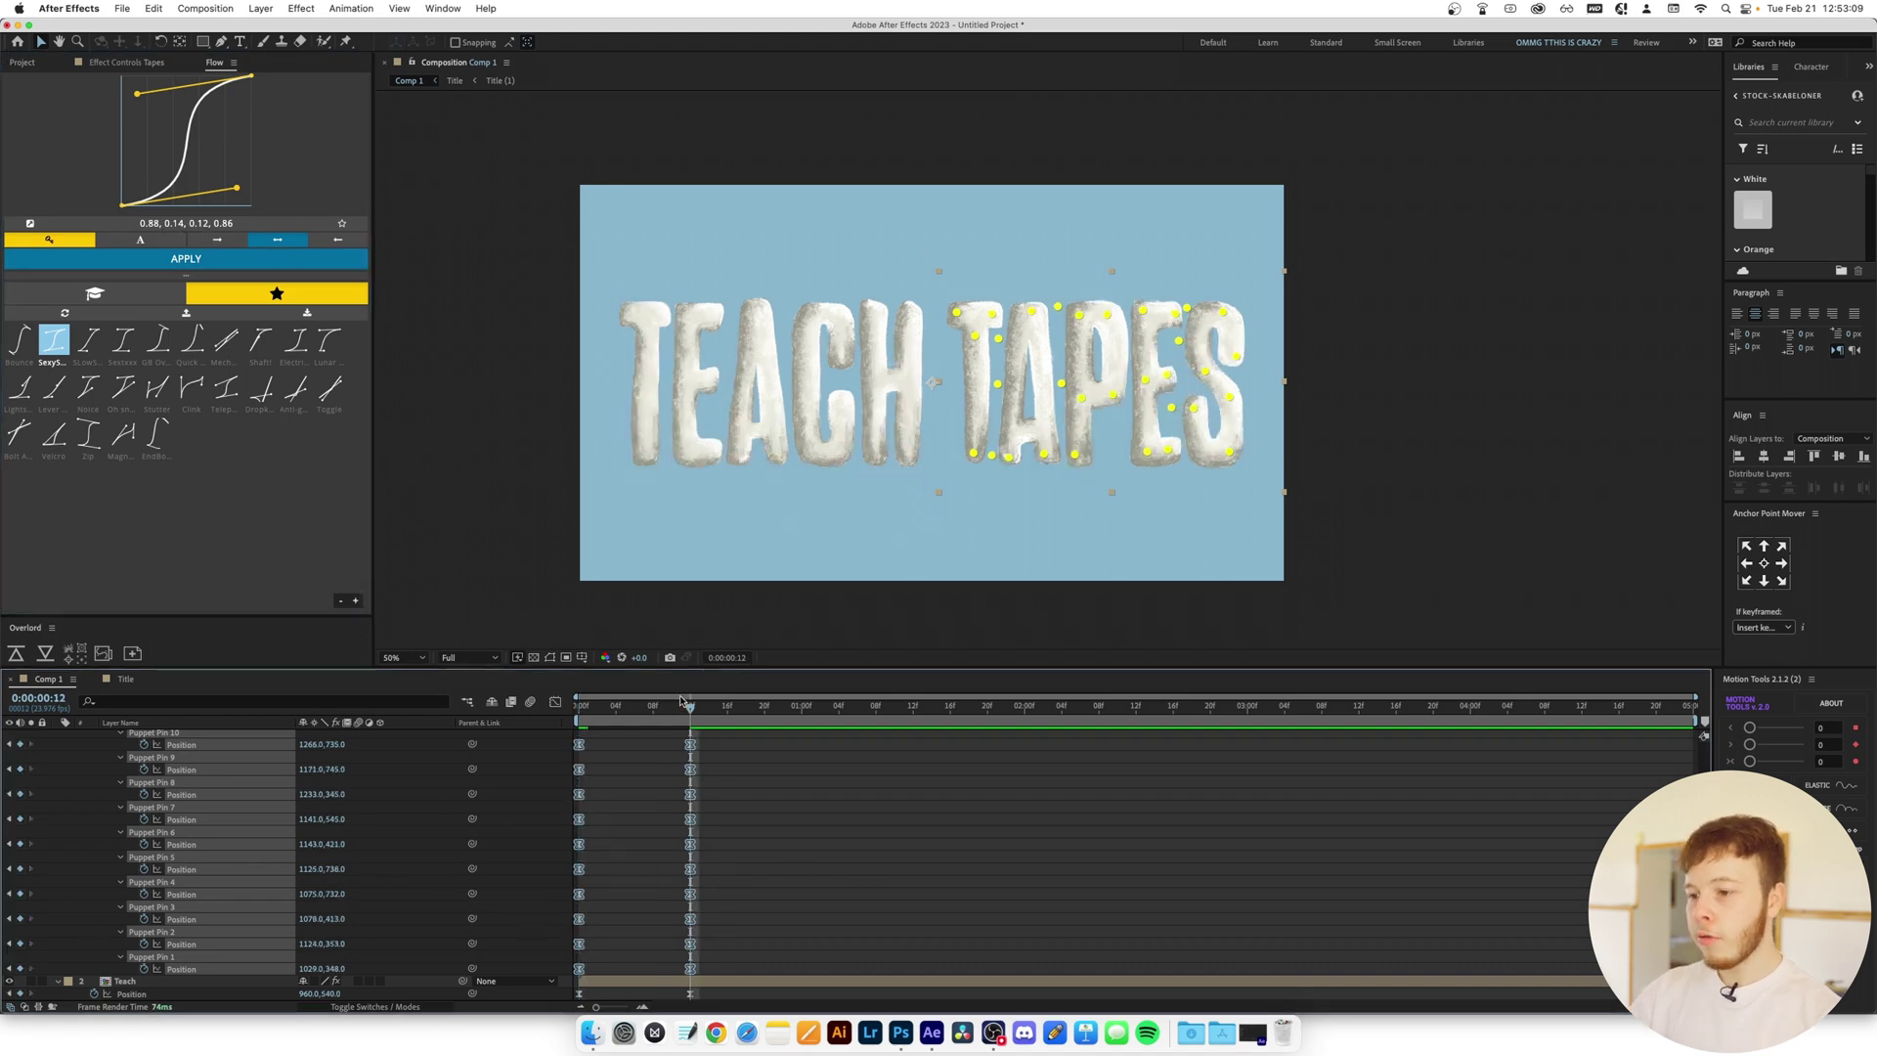
pyautogui.press('p')
pyautogui.click(94, 747)
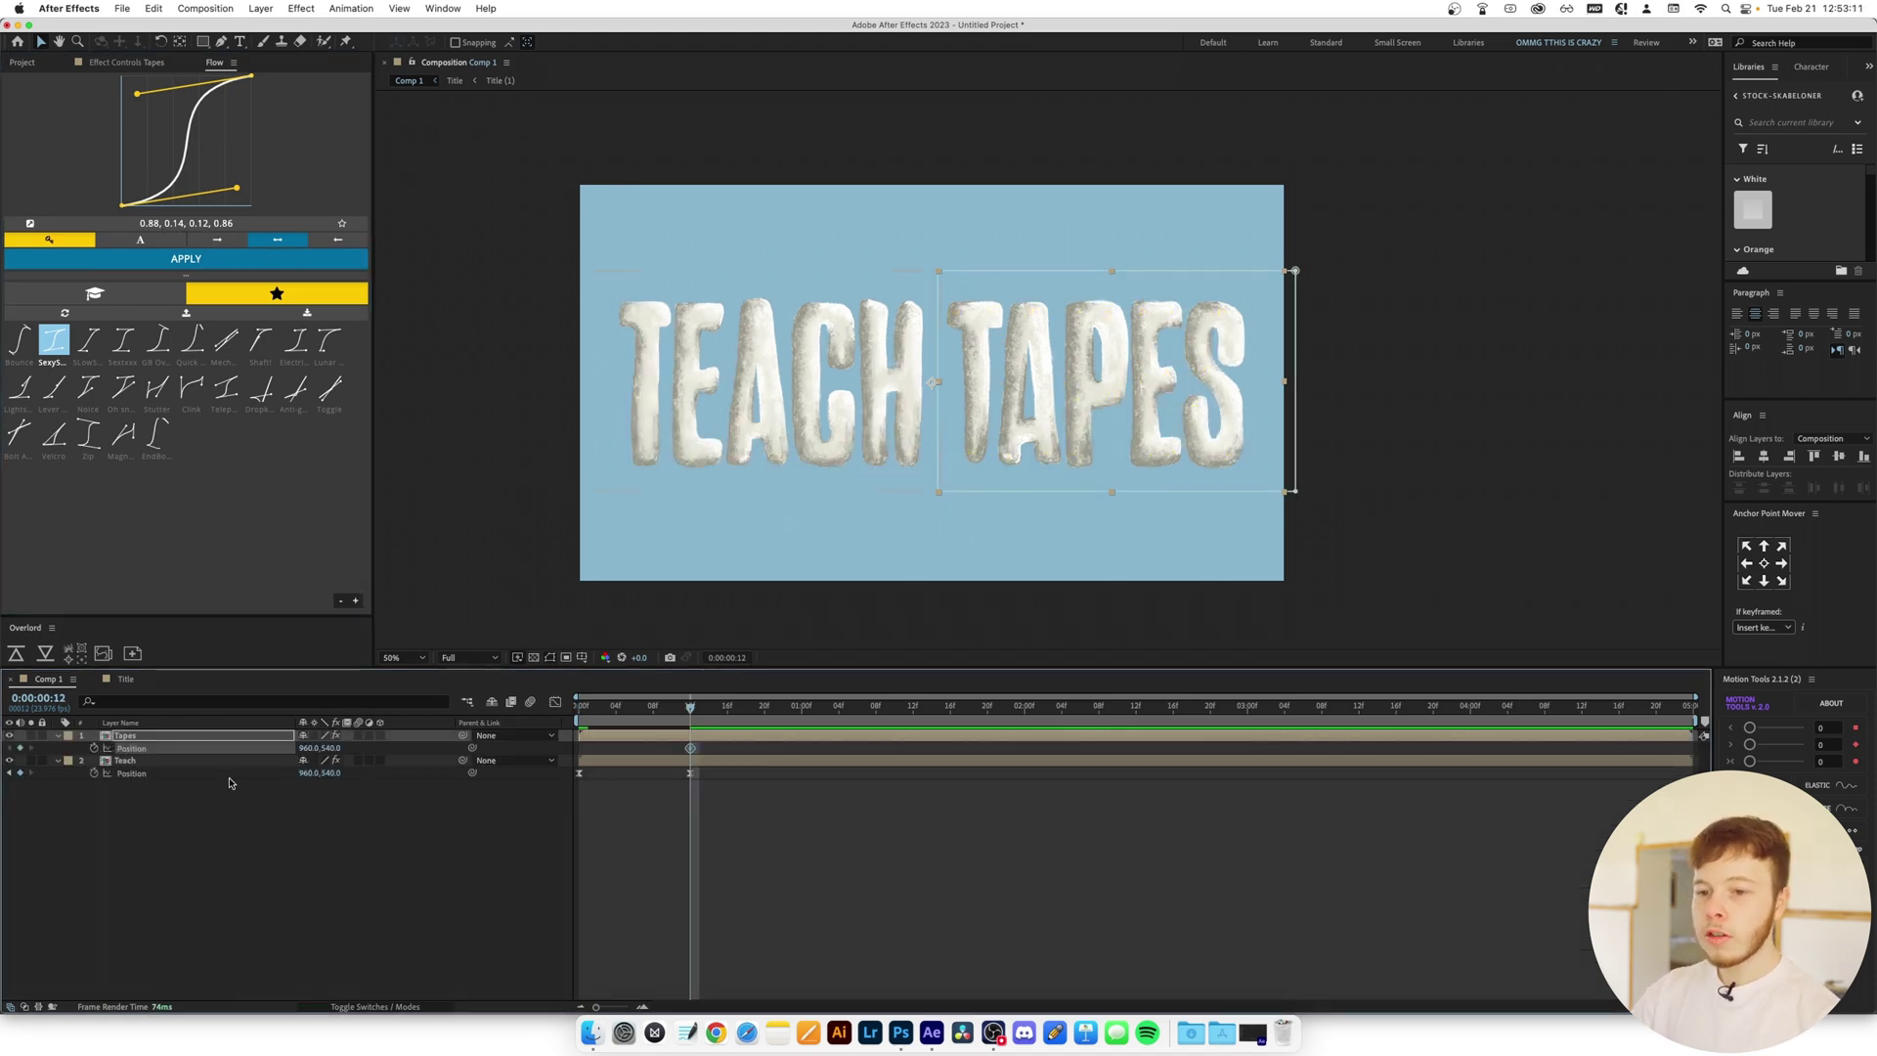
pyautogui.click(582, 719)
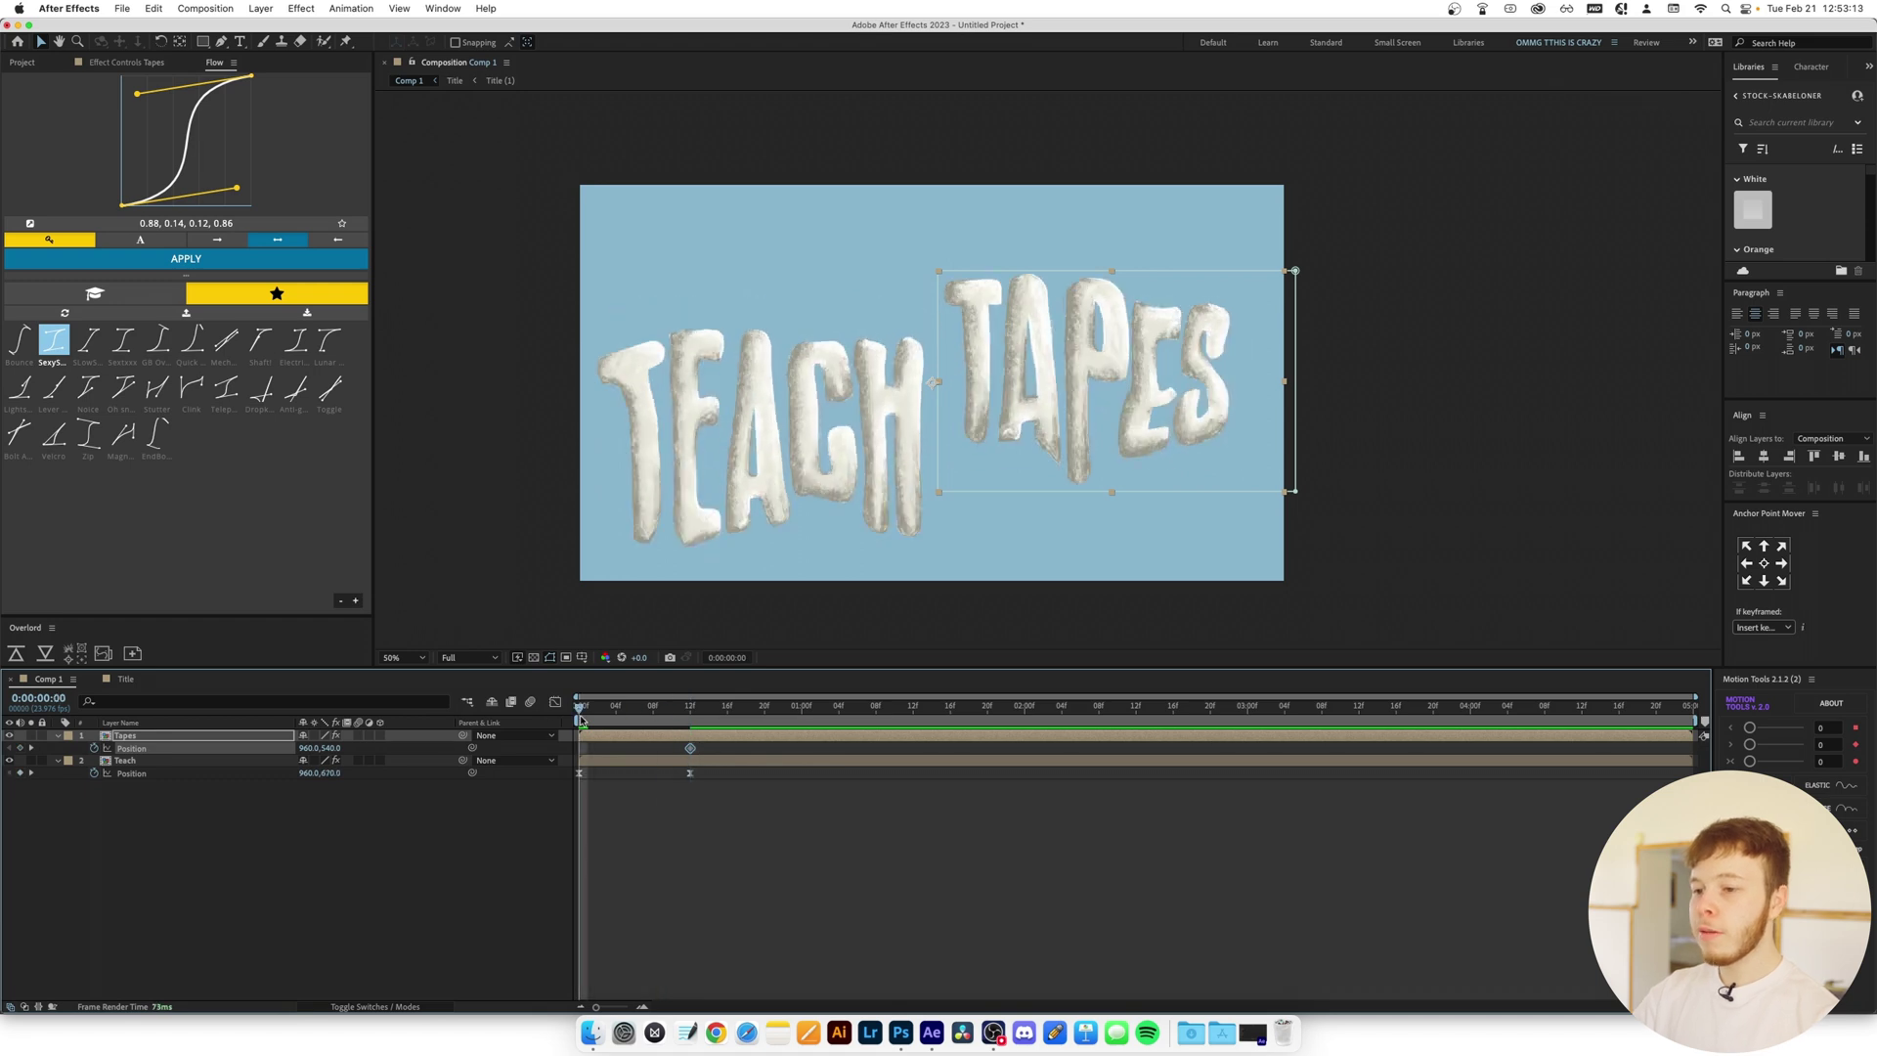
pyautogui.moveTo(1062, 385); pyautogui.dragTo(1072, 324)
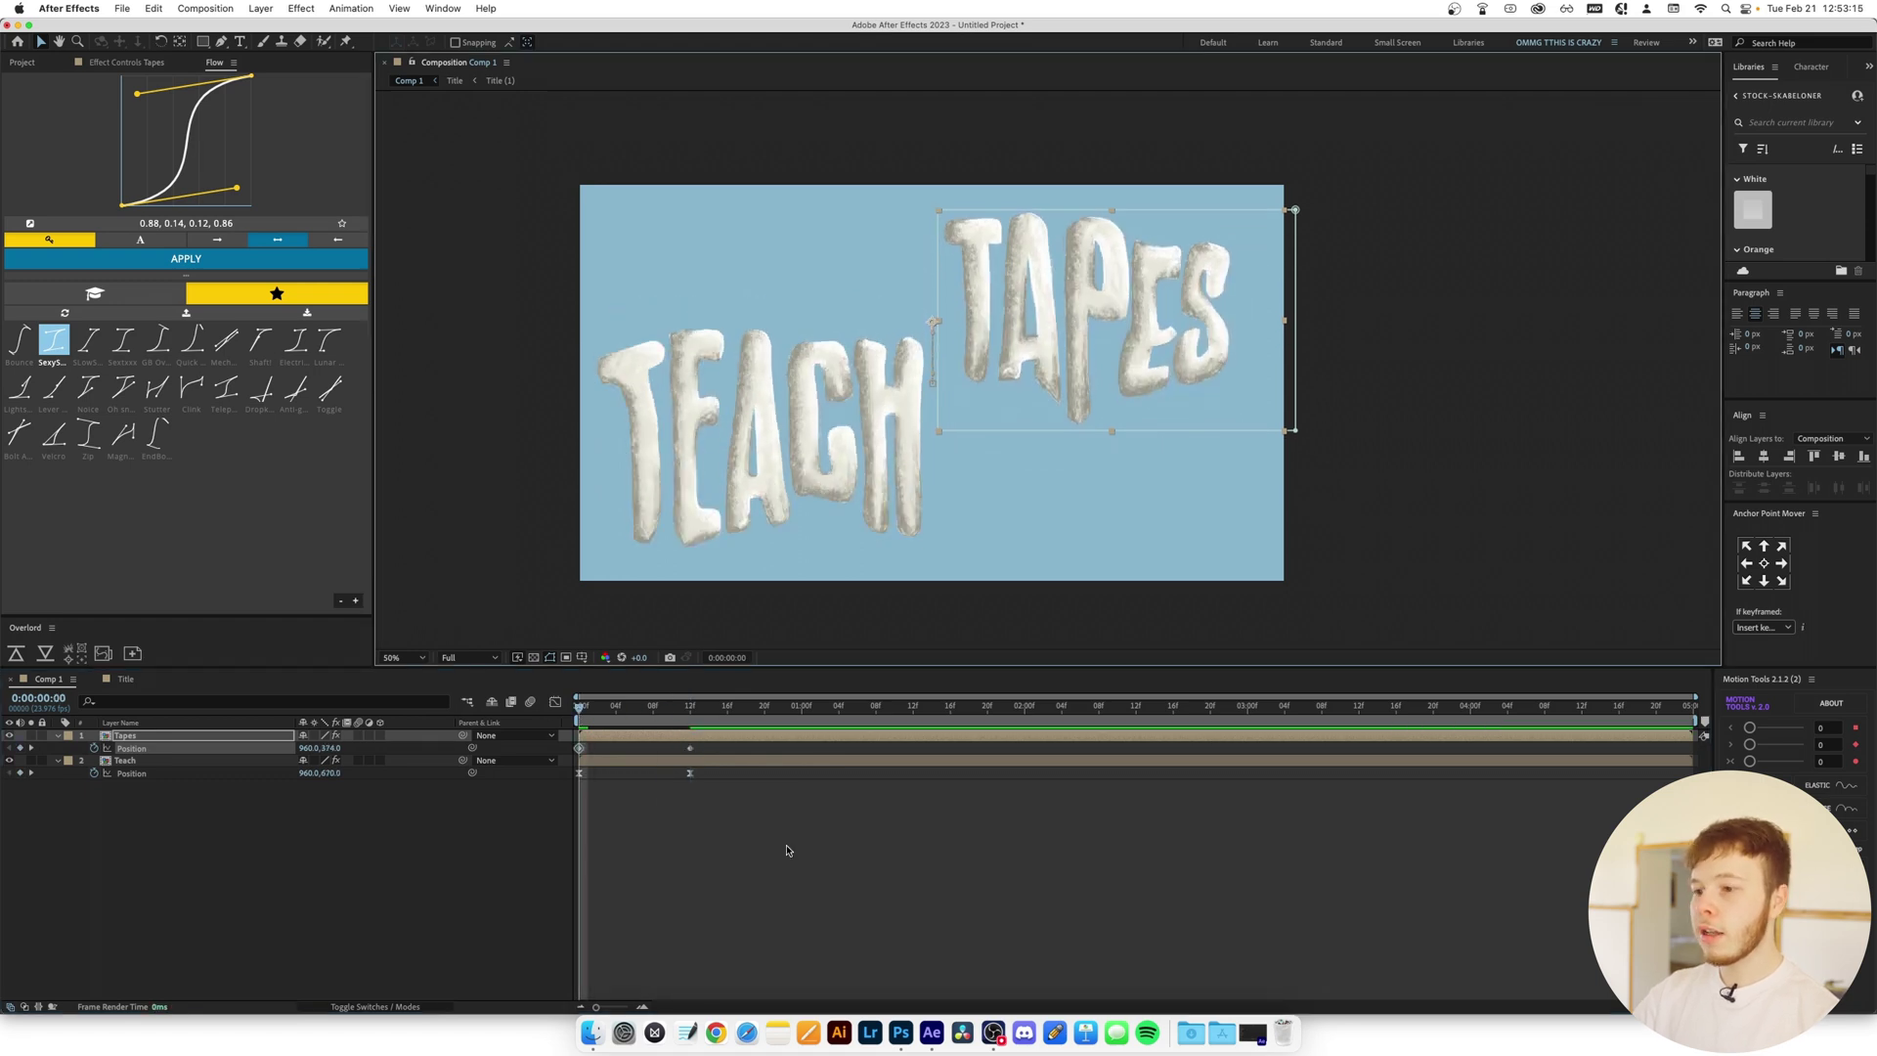
pyautogui.moveTo(788, 847); pyautogui.dragTo(470, 733)
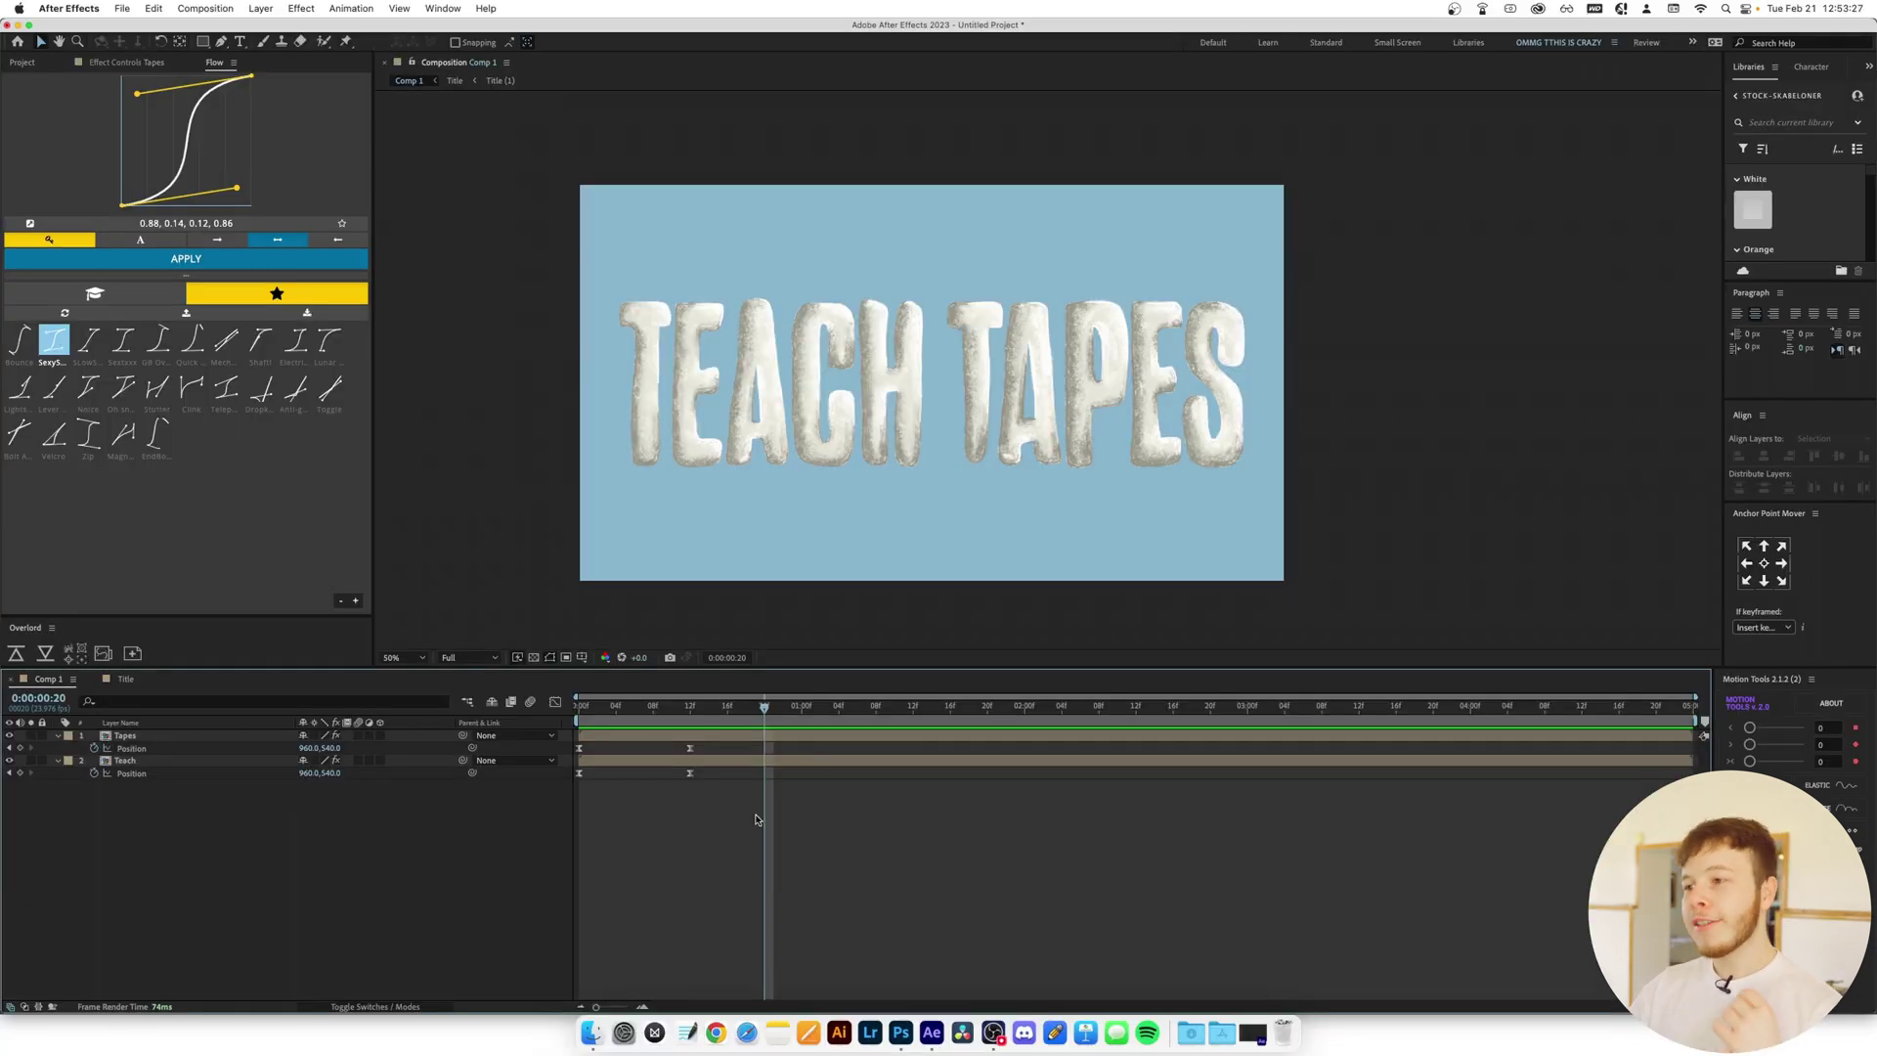
# Add a new adjustment layer above the Tapes and Teach layers
pyautogui.press('super+alt+y')
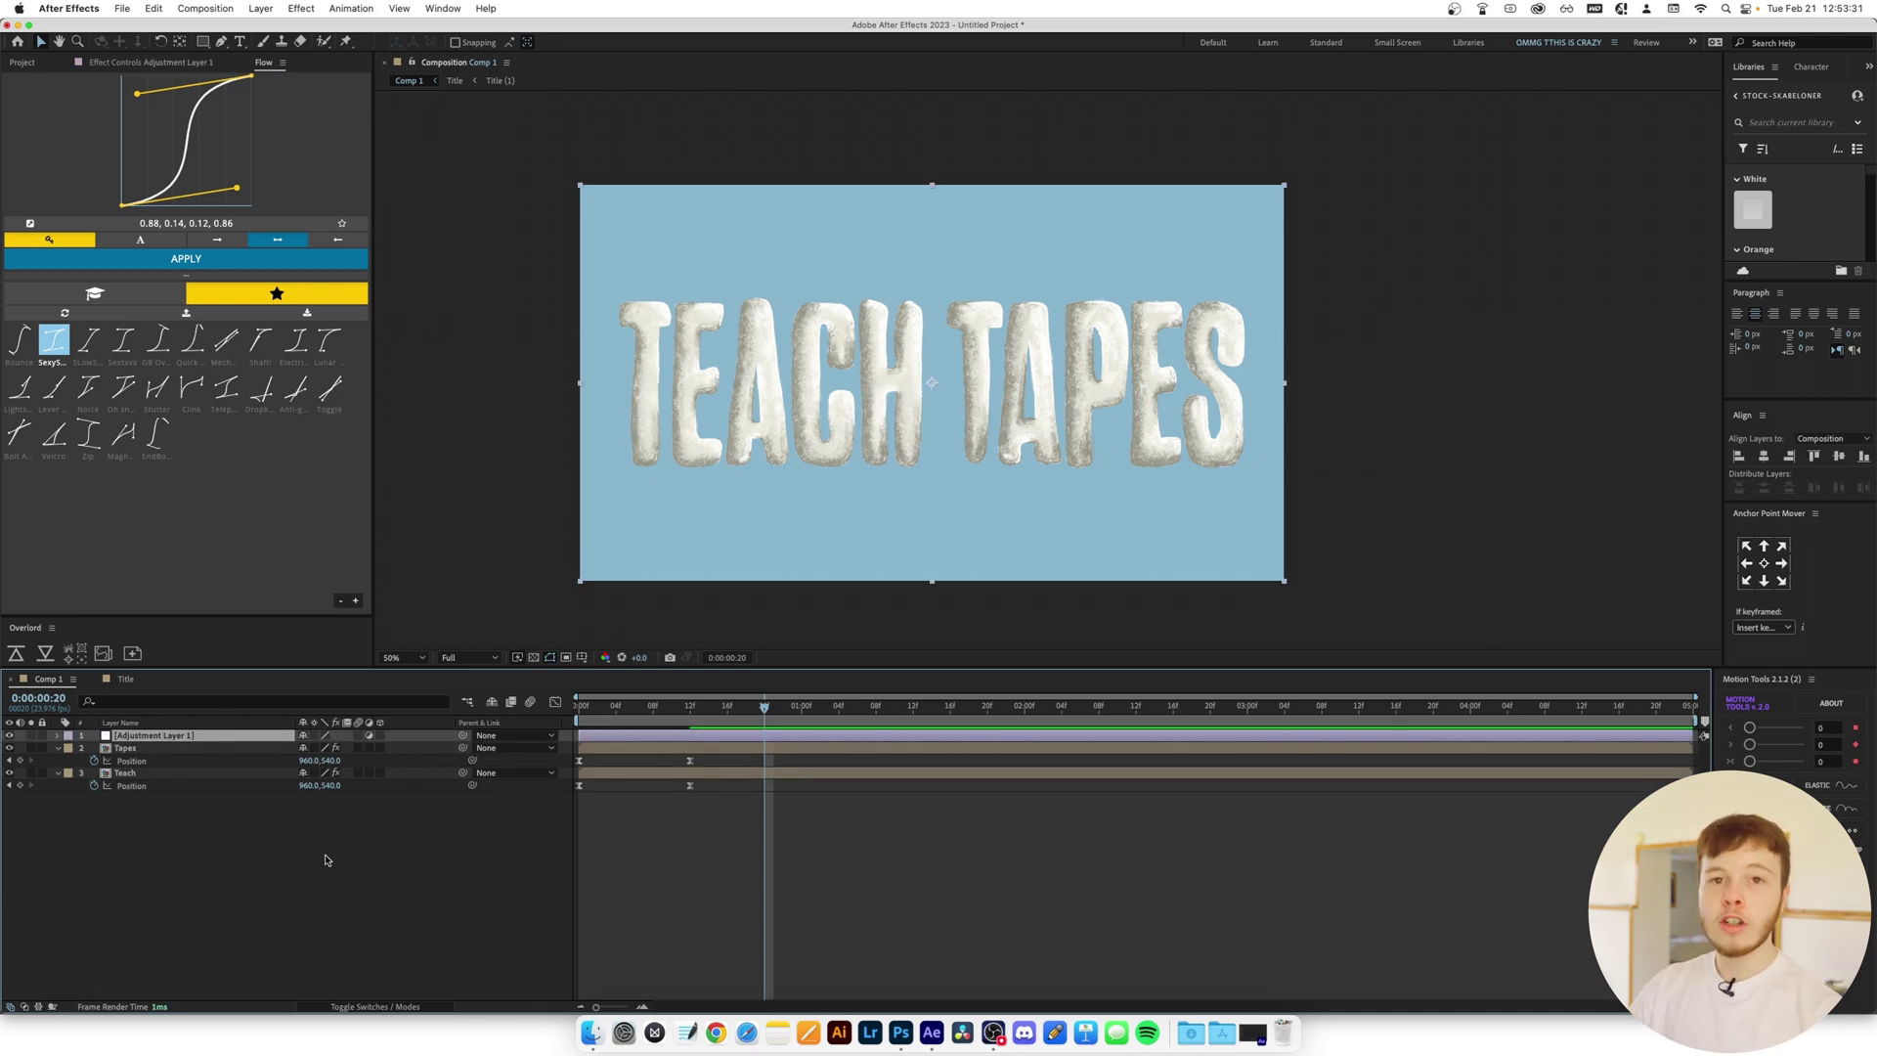
# Apply the Turbulent Displace effect to the adjustment layer with Amount 8 and Size 8
pyautogui.hotkey('ctrl', 'space')
pyautogui.write('turb')
pyautogui.press('Return')
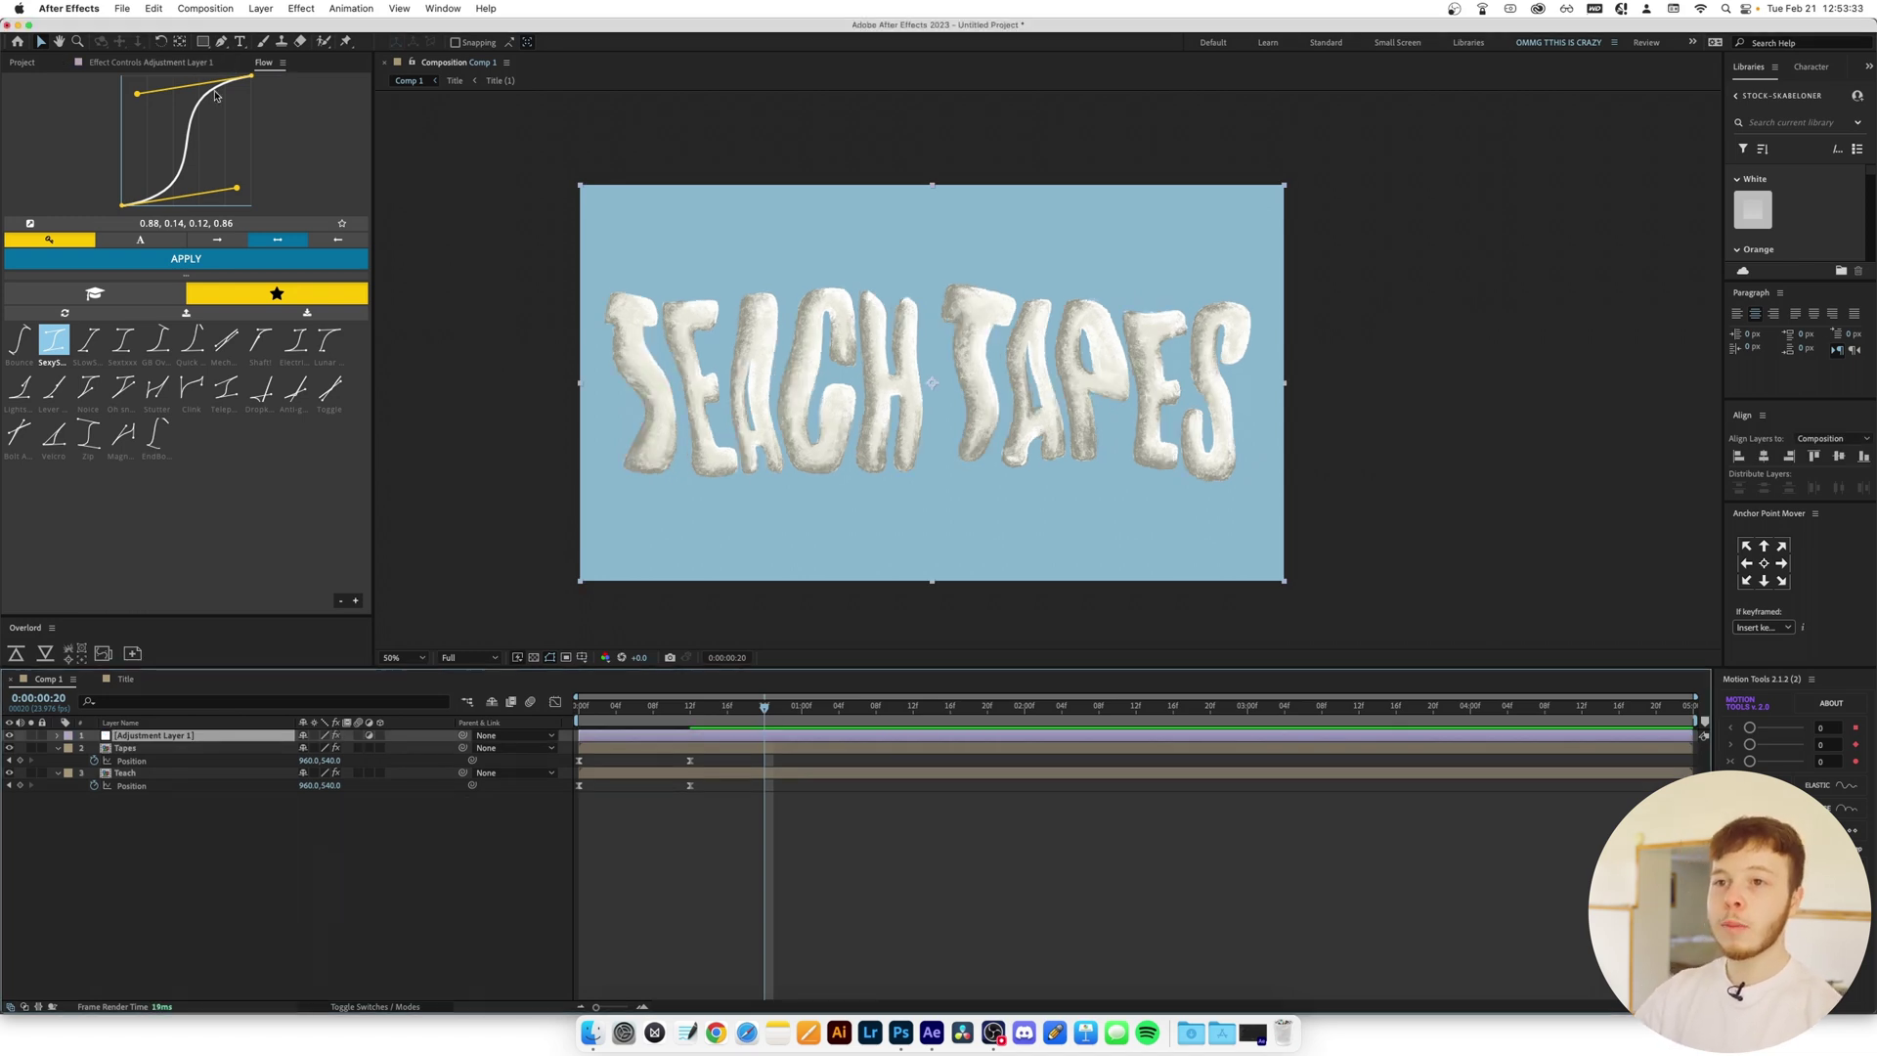
pyautogui.click(110, 63)
pyautogui.click(381, 152)
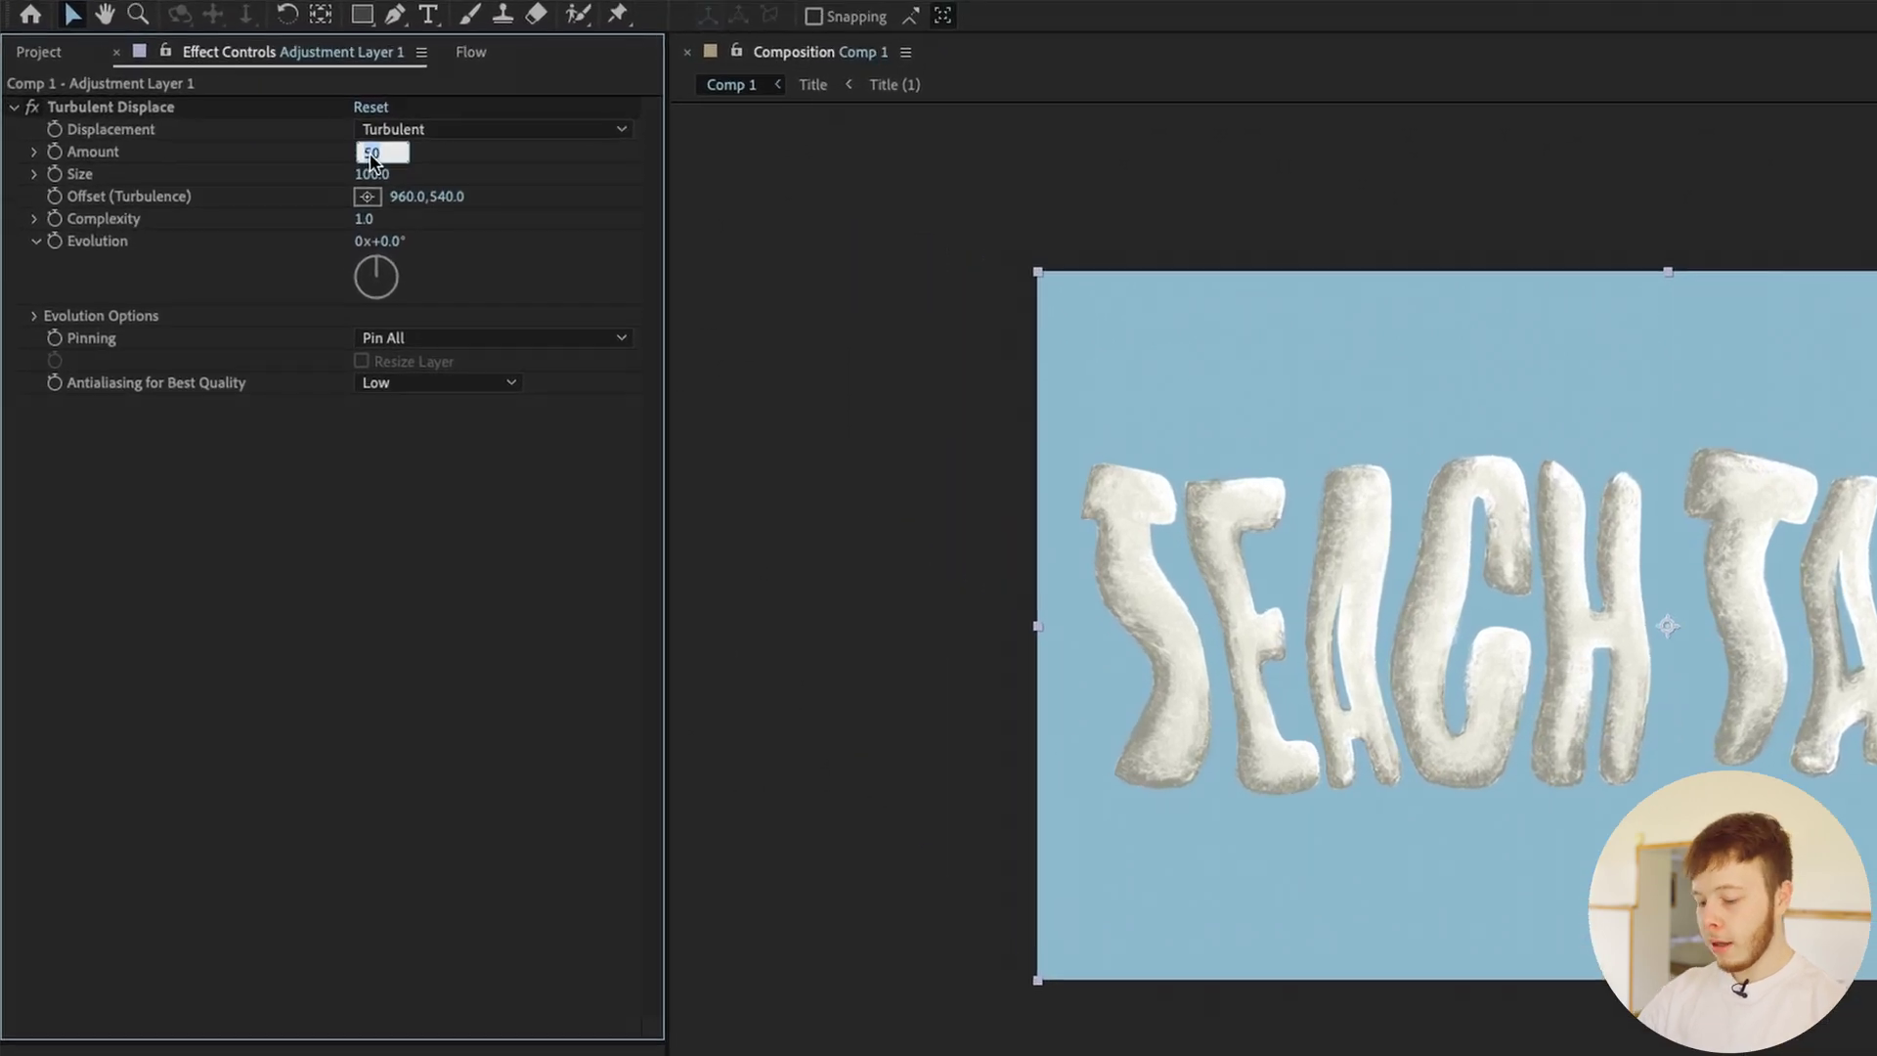
pyautogui.write('8')
pyautogui.press('Tab')
pyautogui.write('8')
pyautogui.press('Return')
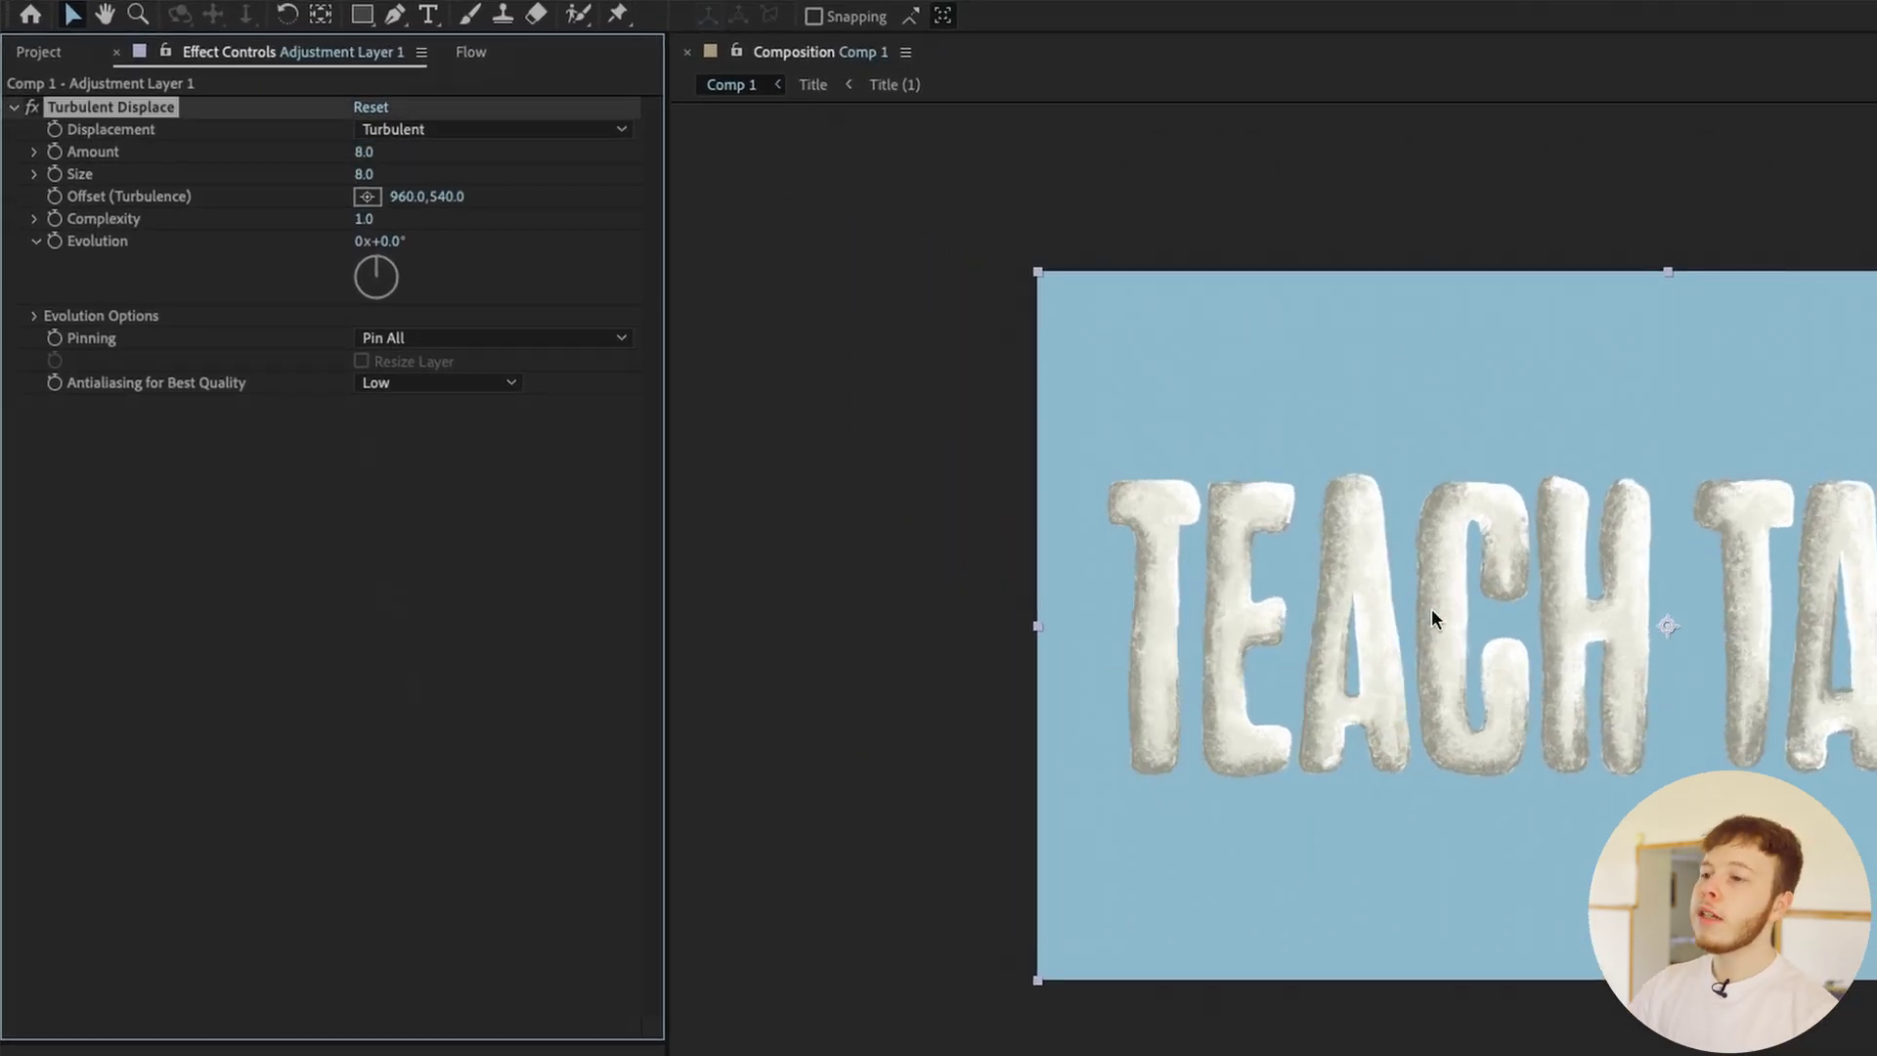
# Add the expression time*5 to the Random Seed in the Turbulent Displace effect's evolution options
pyautogui.click(36, 316)
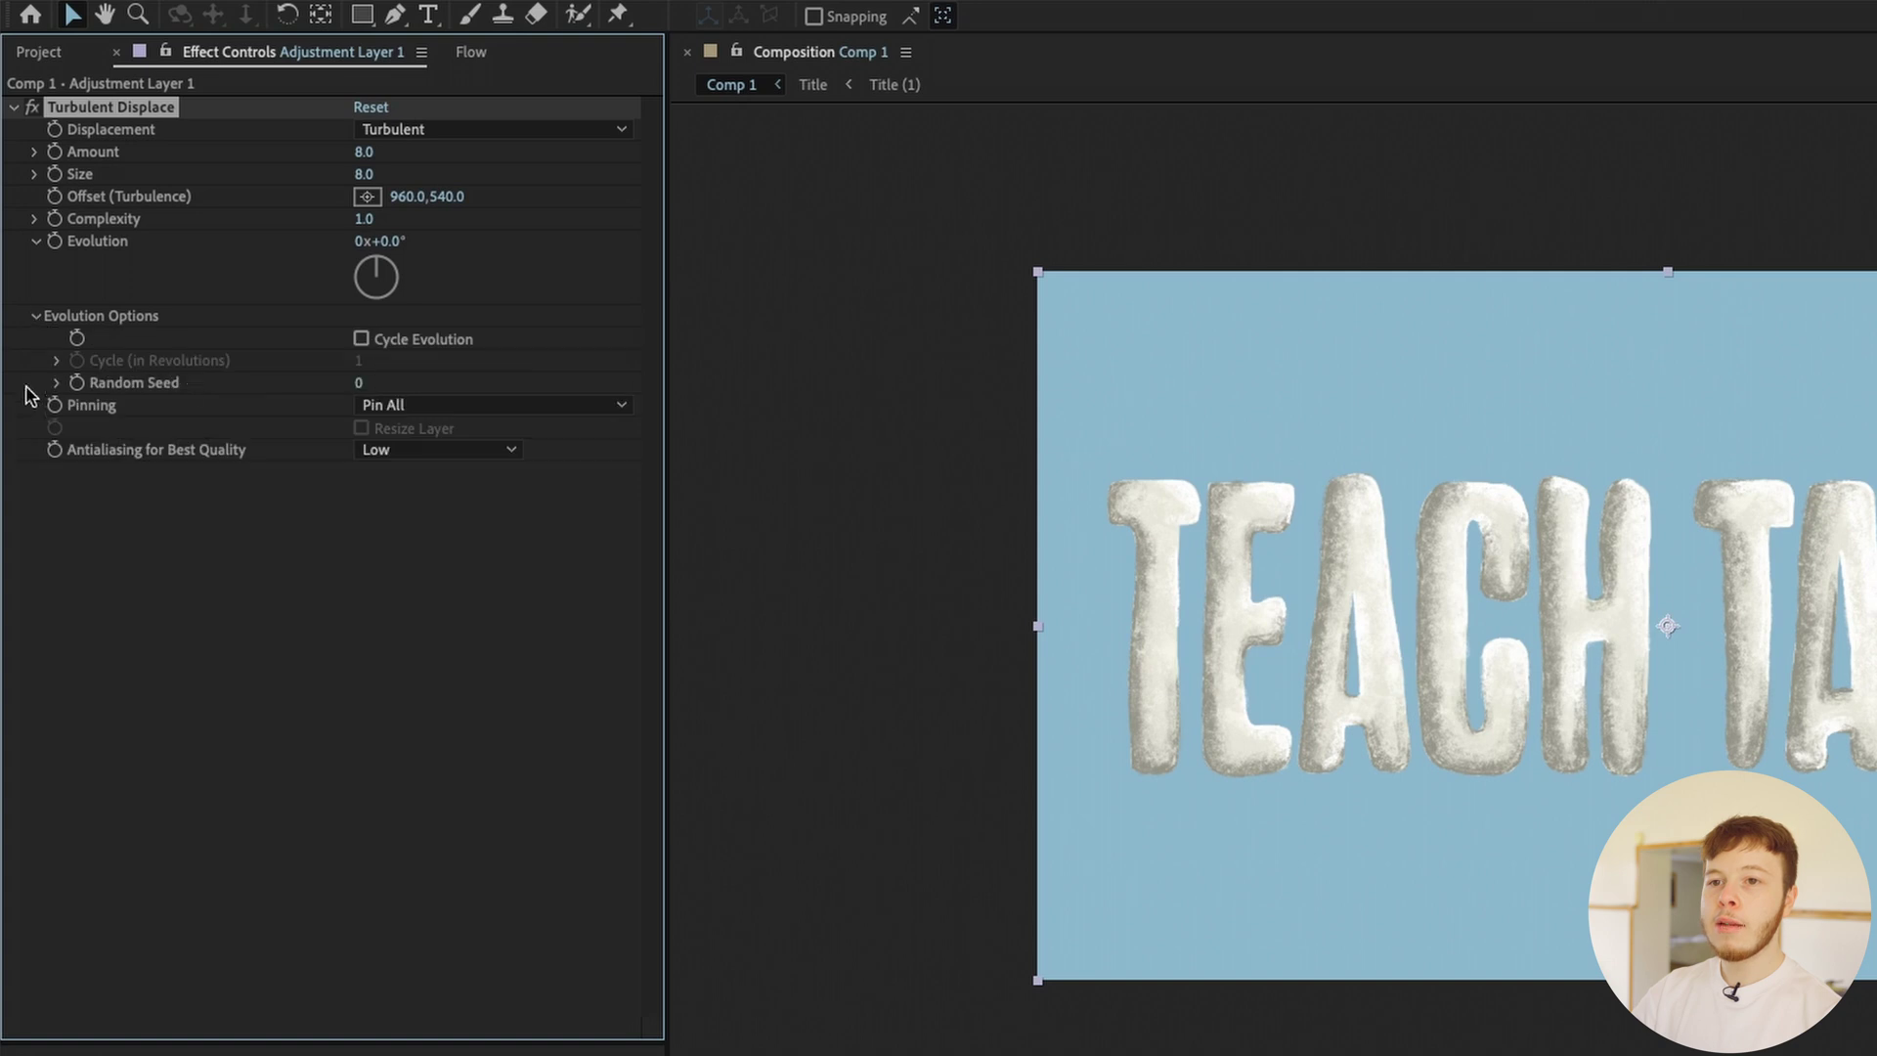
pyautogui.keyDown('alt'); pyautogui.click(80, 383); pyautogui.keyUp('alt')
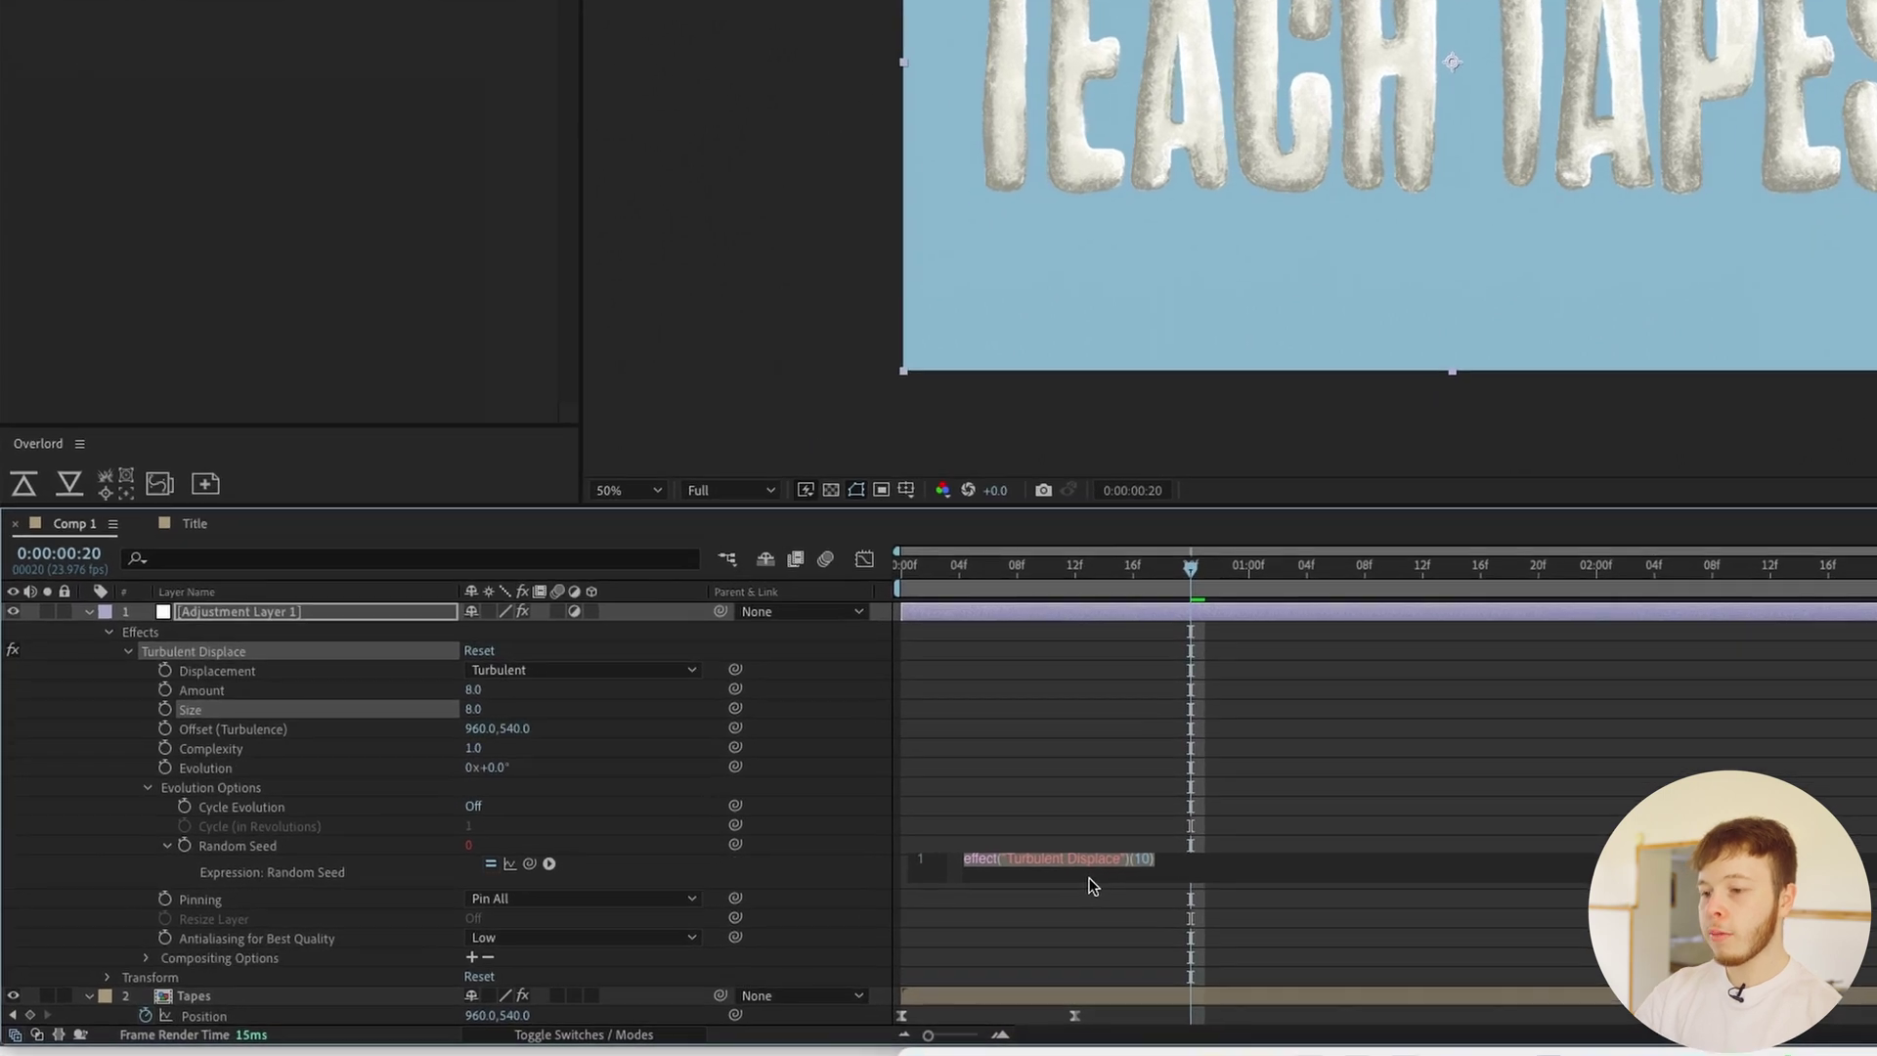
pyautogui.write('tim')
pyautogui.write('e')
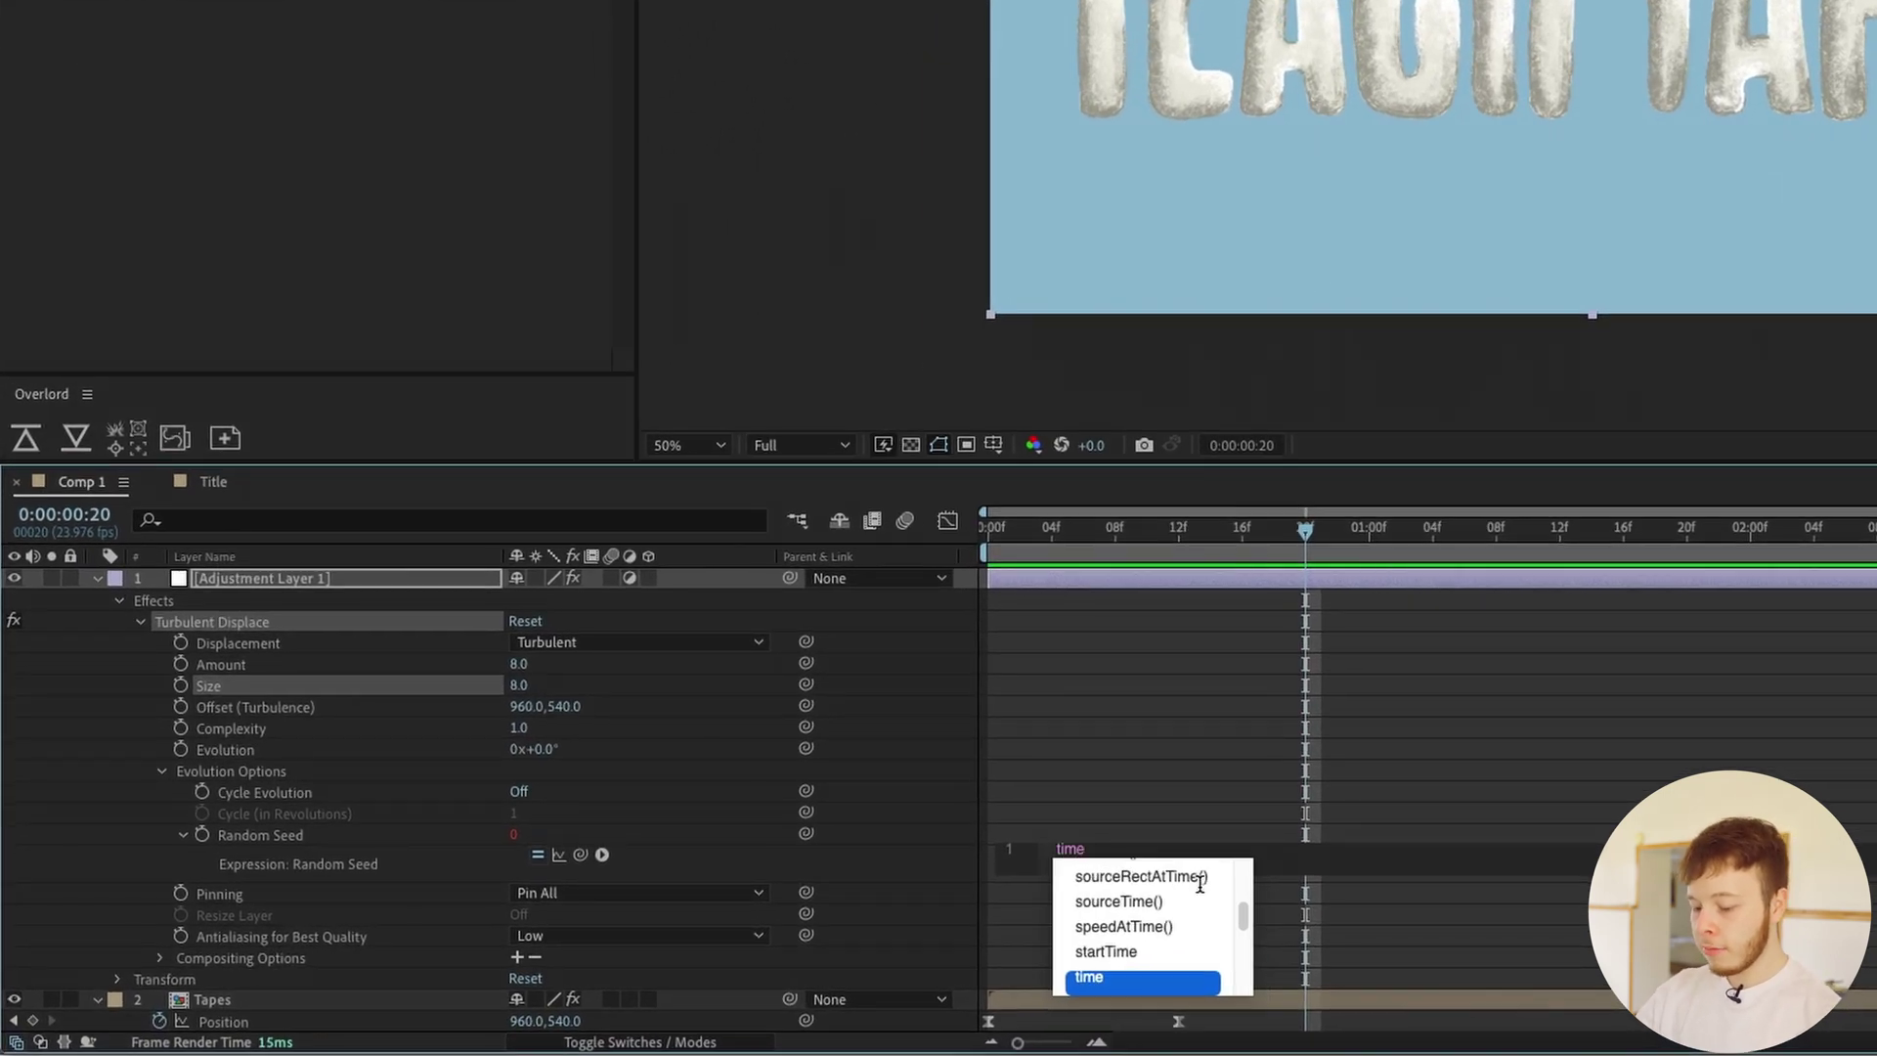
pyautogui.write('*')
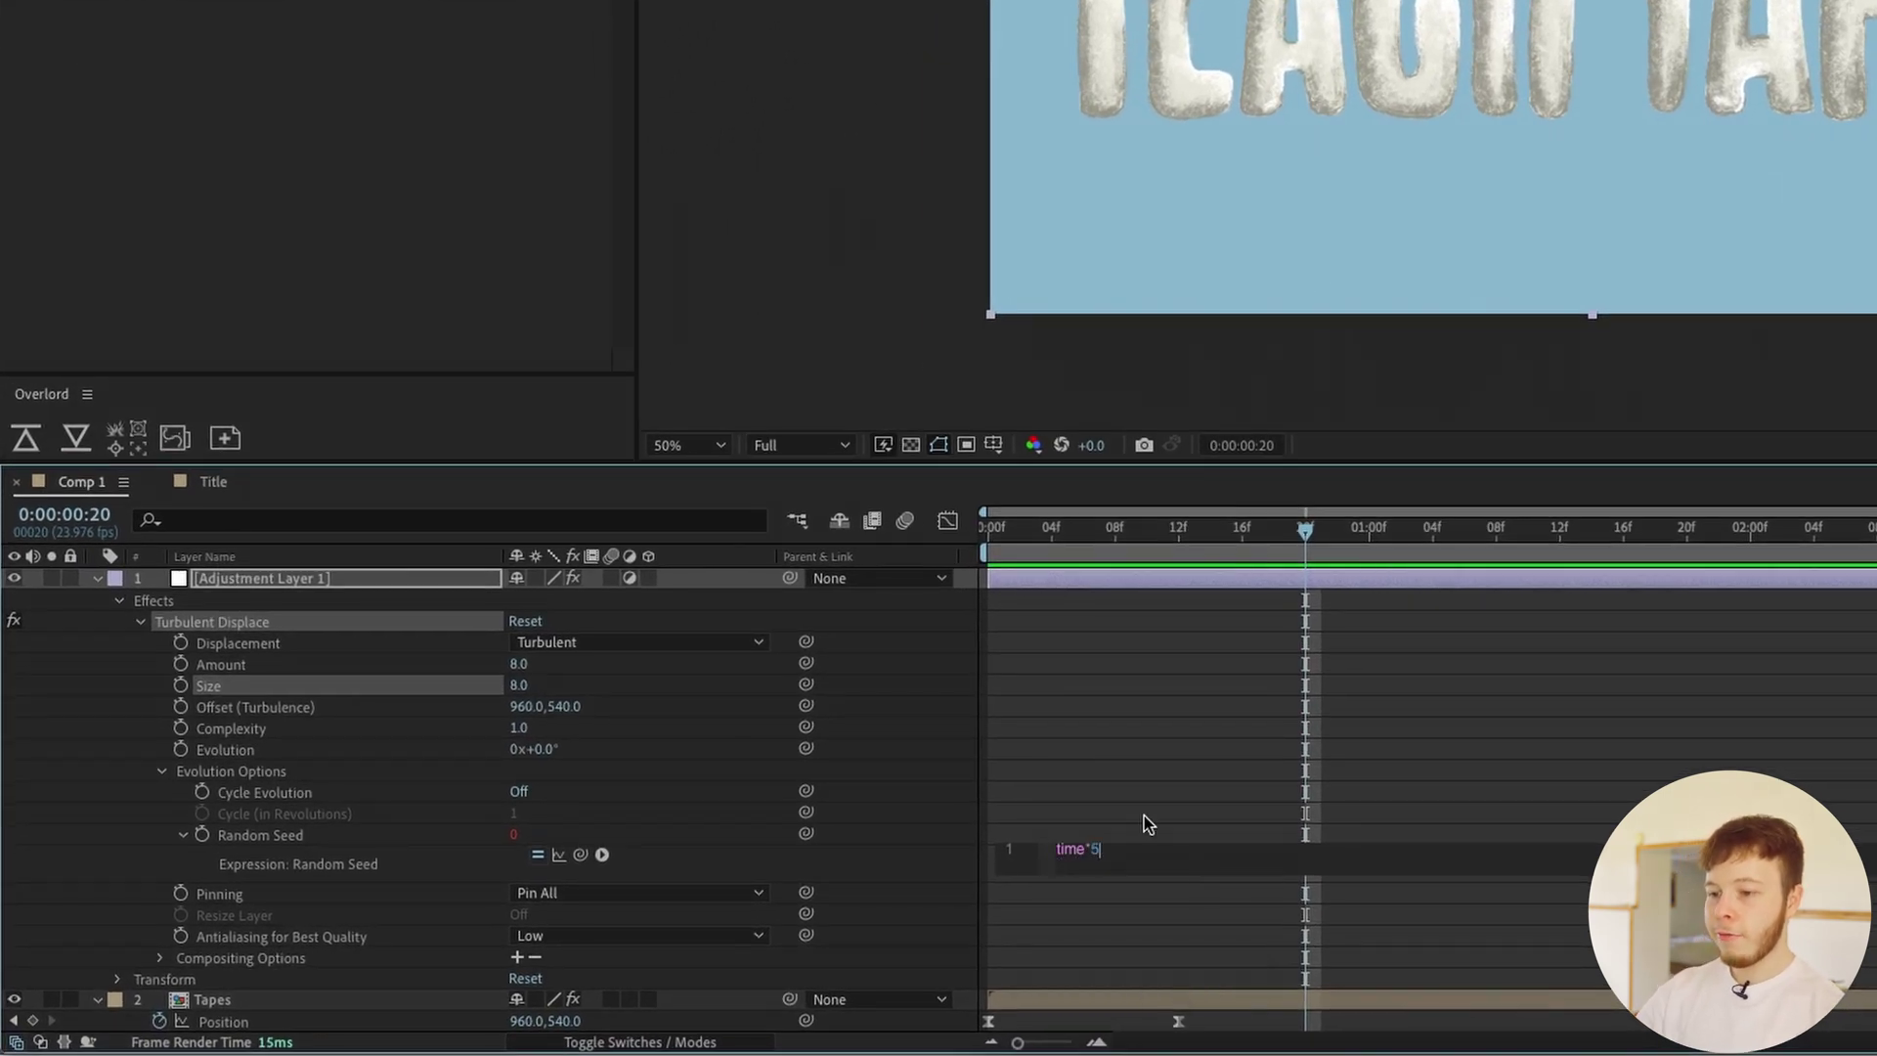
pyautogui.click(1144, 815)
# Preview the title from frame 0 and examine the displaced letter edges up close
pyautogui.moveTo(1188, 528); pyautogui.dragTo(988, 528)
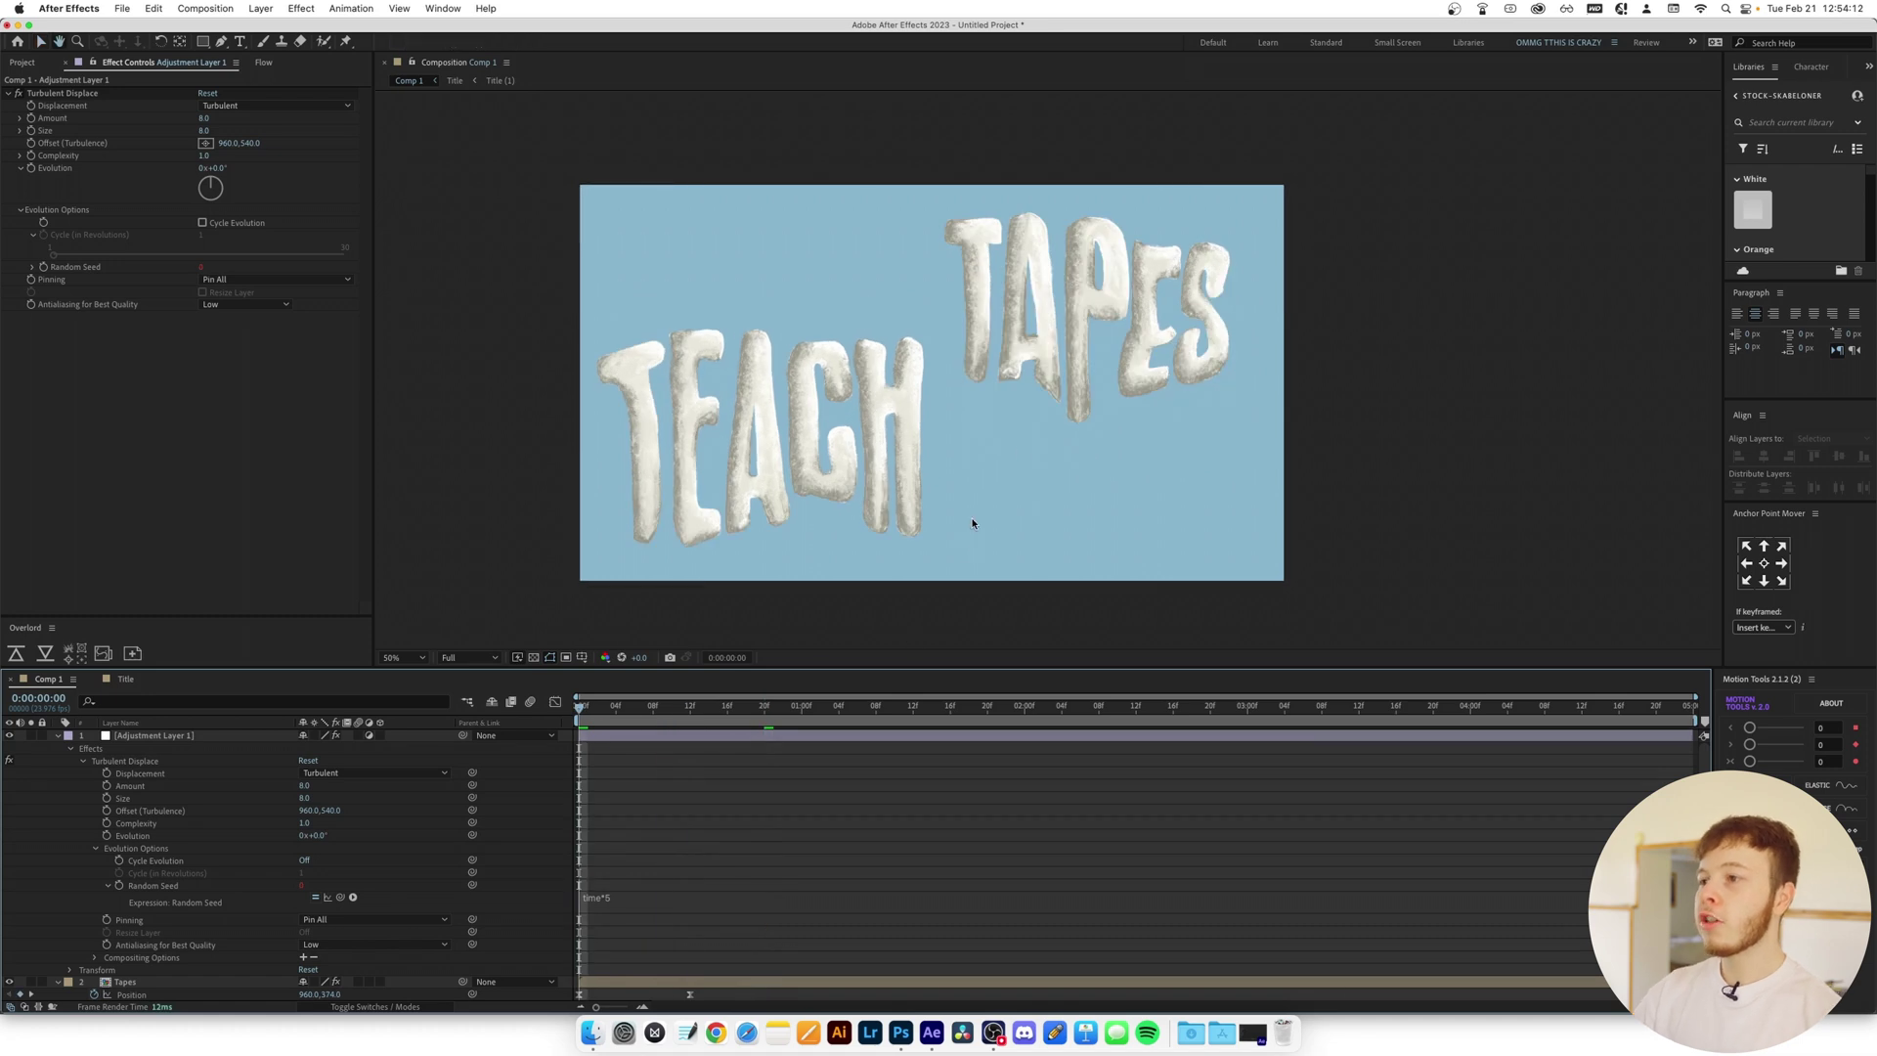
pyautogui.press('space')
pyautogui.press('space')
pyautogui.press('.')
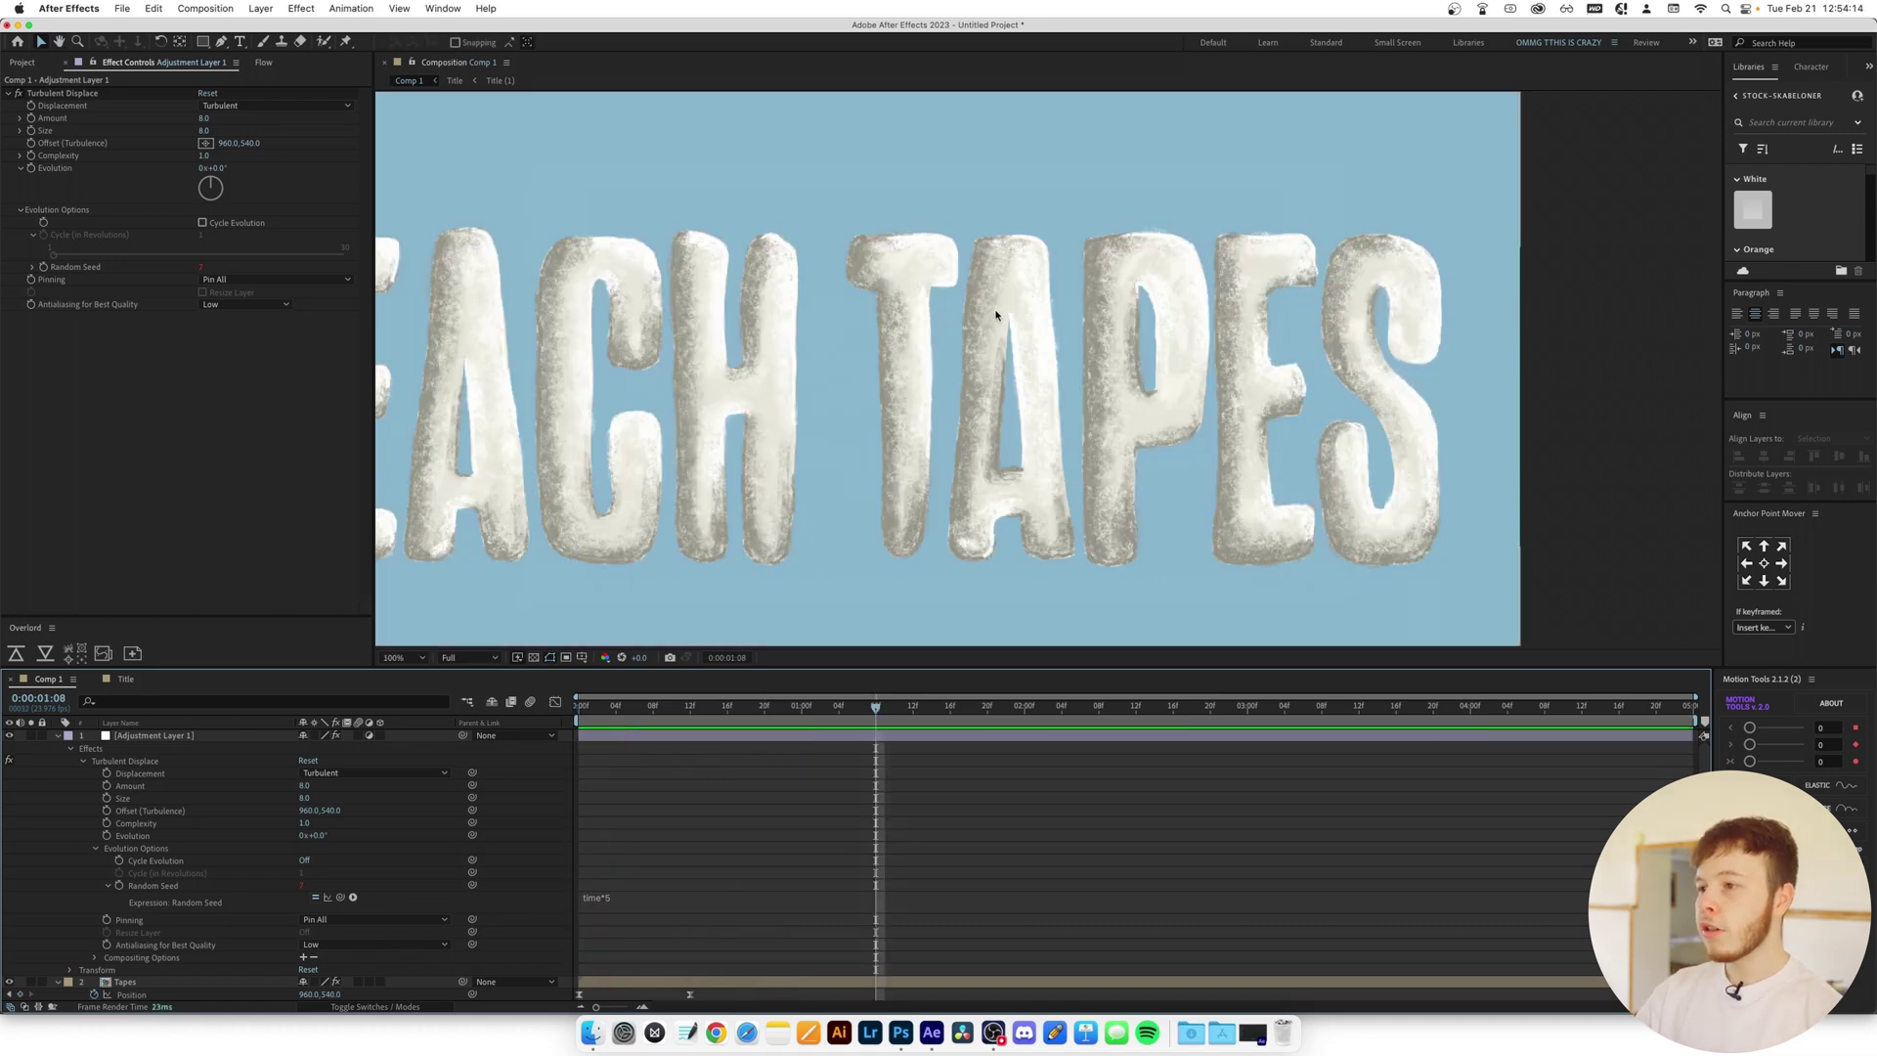
pyautogui.scroll(2, 996, 315)
pyautogui.moveTo(952, 216); pyautogui.dragTo(962, 384)
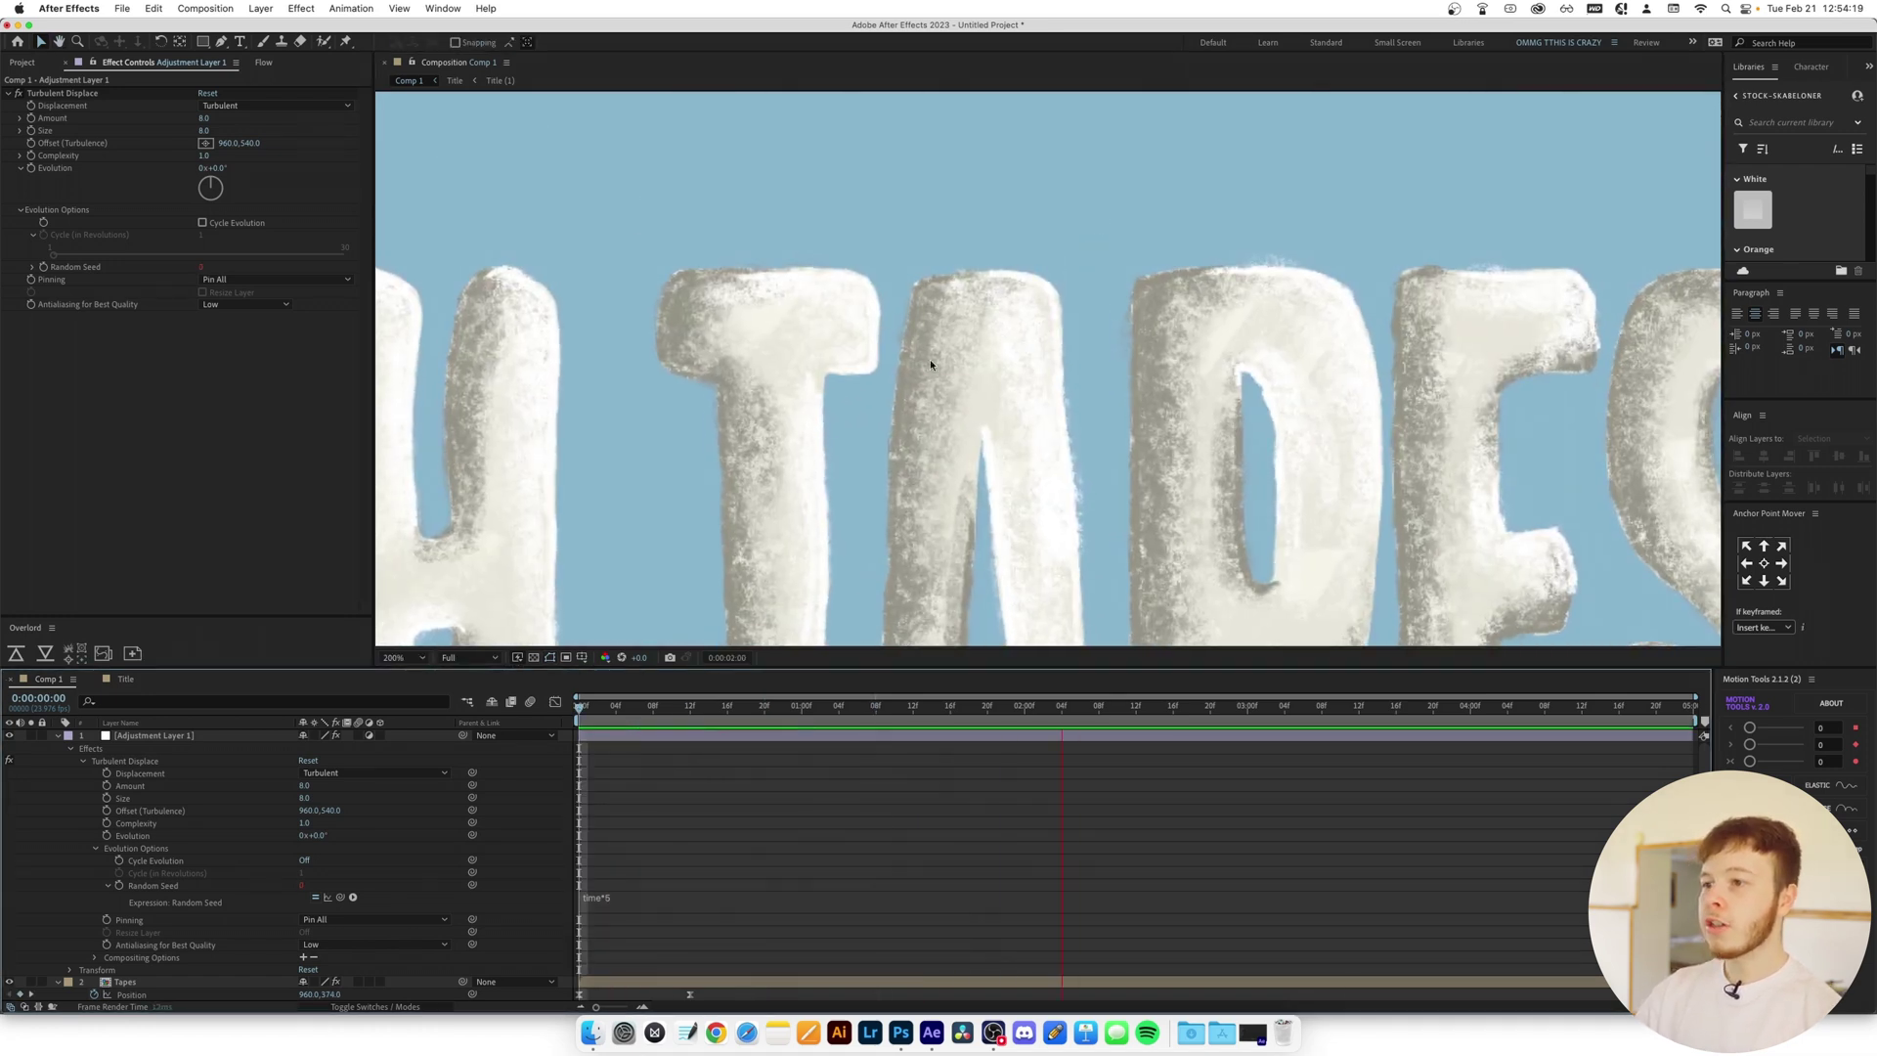
pyautogui.click(404, 658)
pyautogui.click(413, 681)
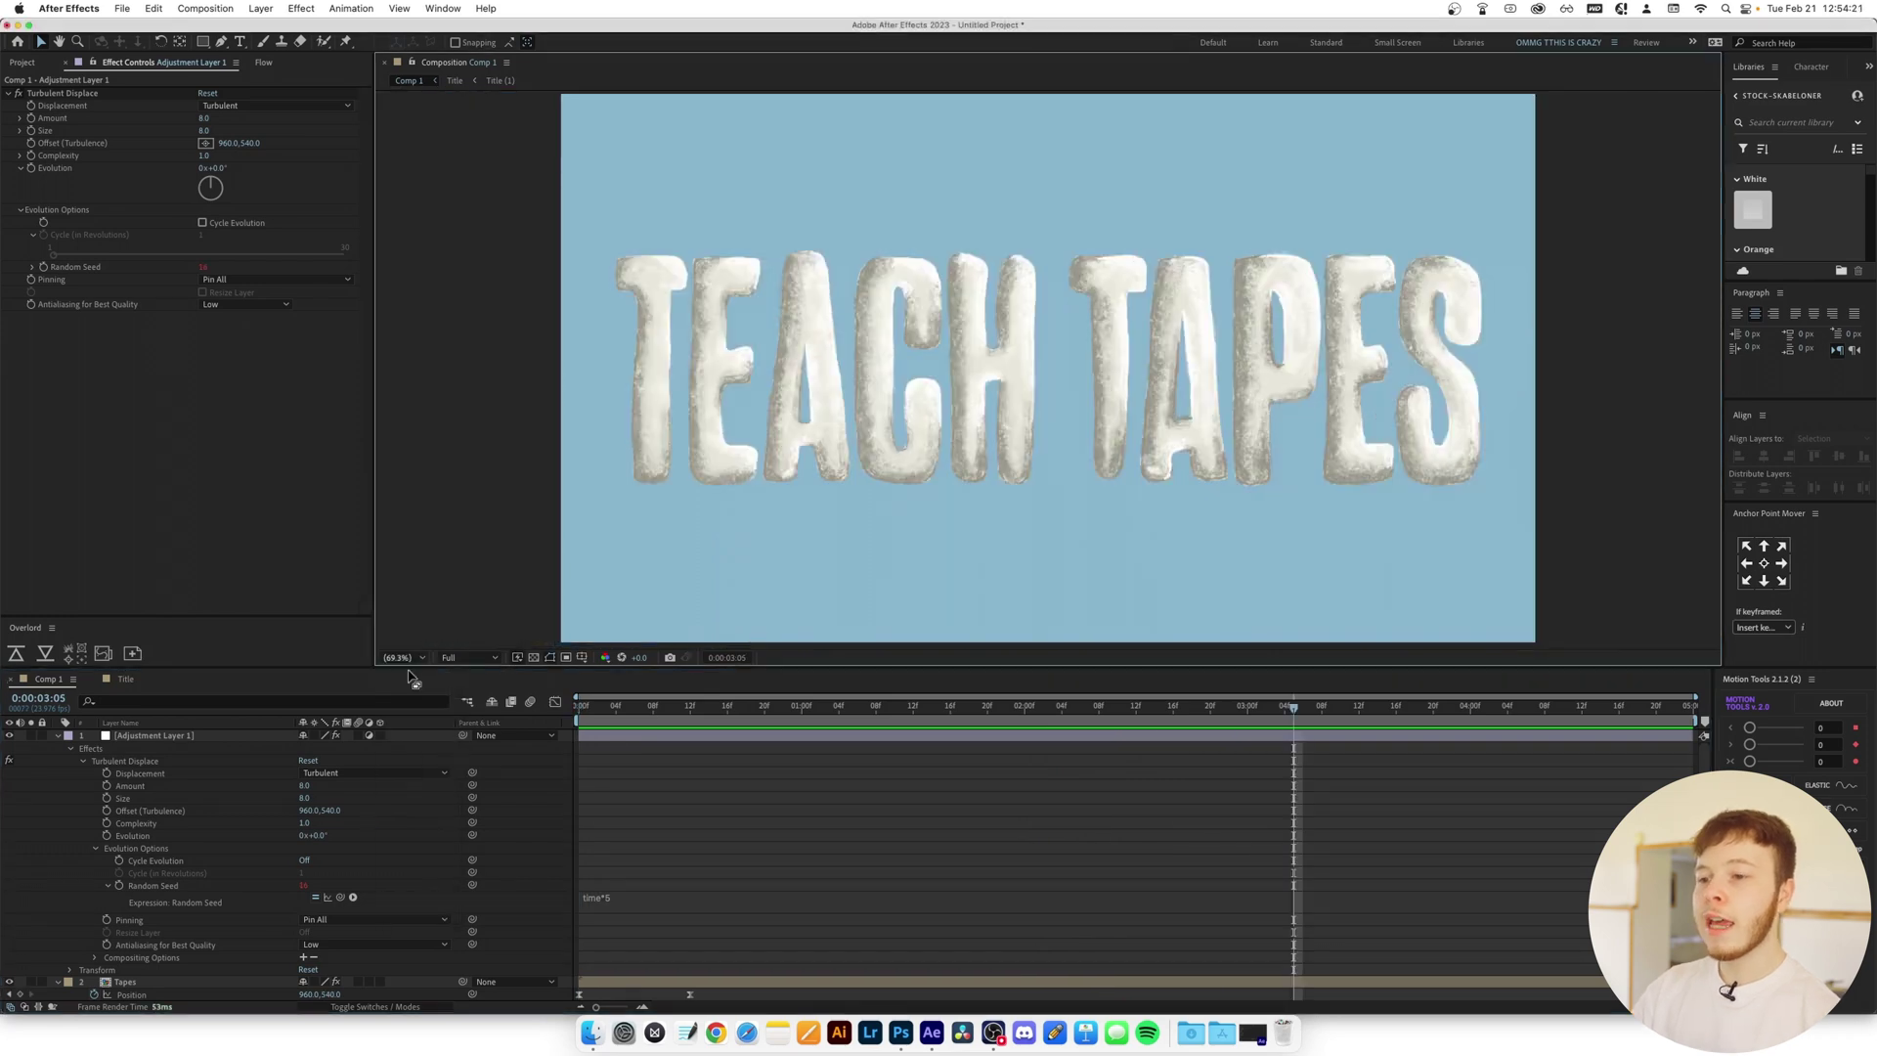
# Collapse the layers' expanded properties and replay the whole title animation from frame 0
pyautogui.click(695, 788)
pyautogui.press('u')
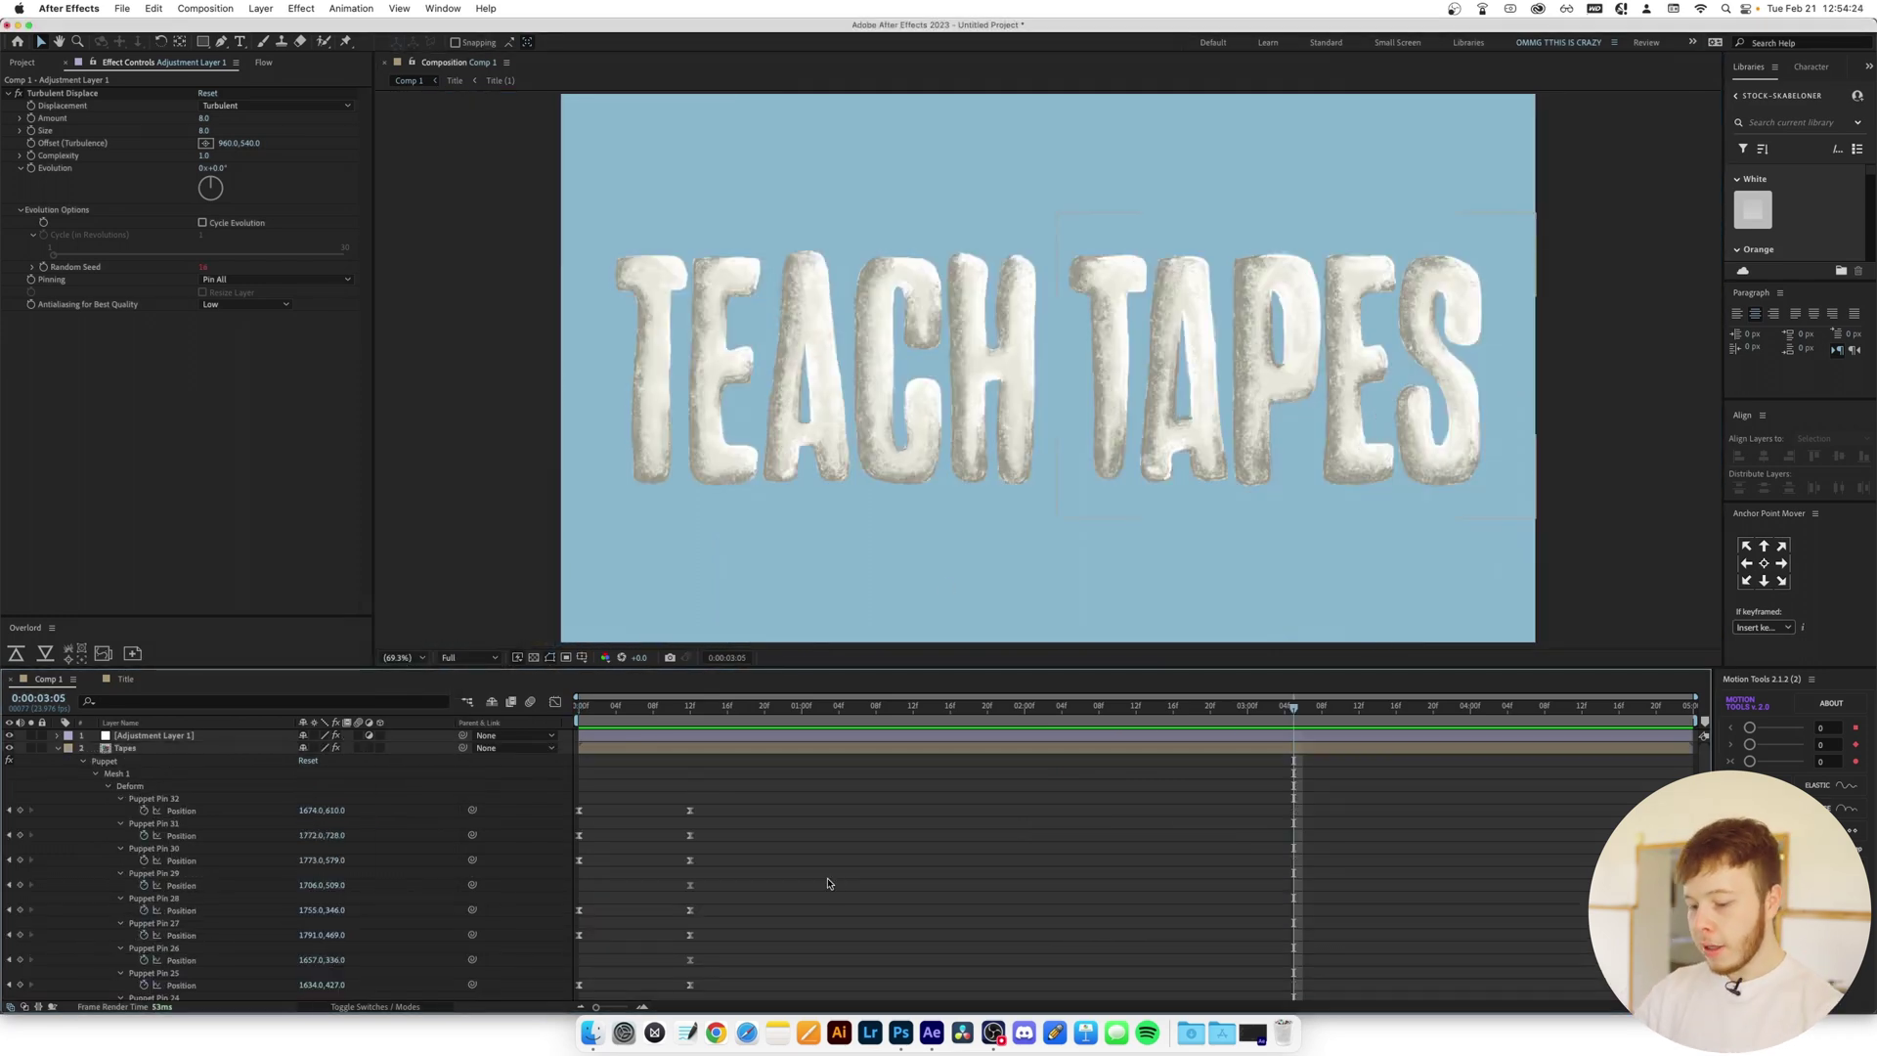
pyautogui.press('u')
pyautogui.moveTo(687, 711); pyautogui.dragTo(504, 730)
pyautogui.press('space')
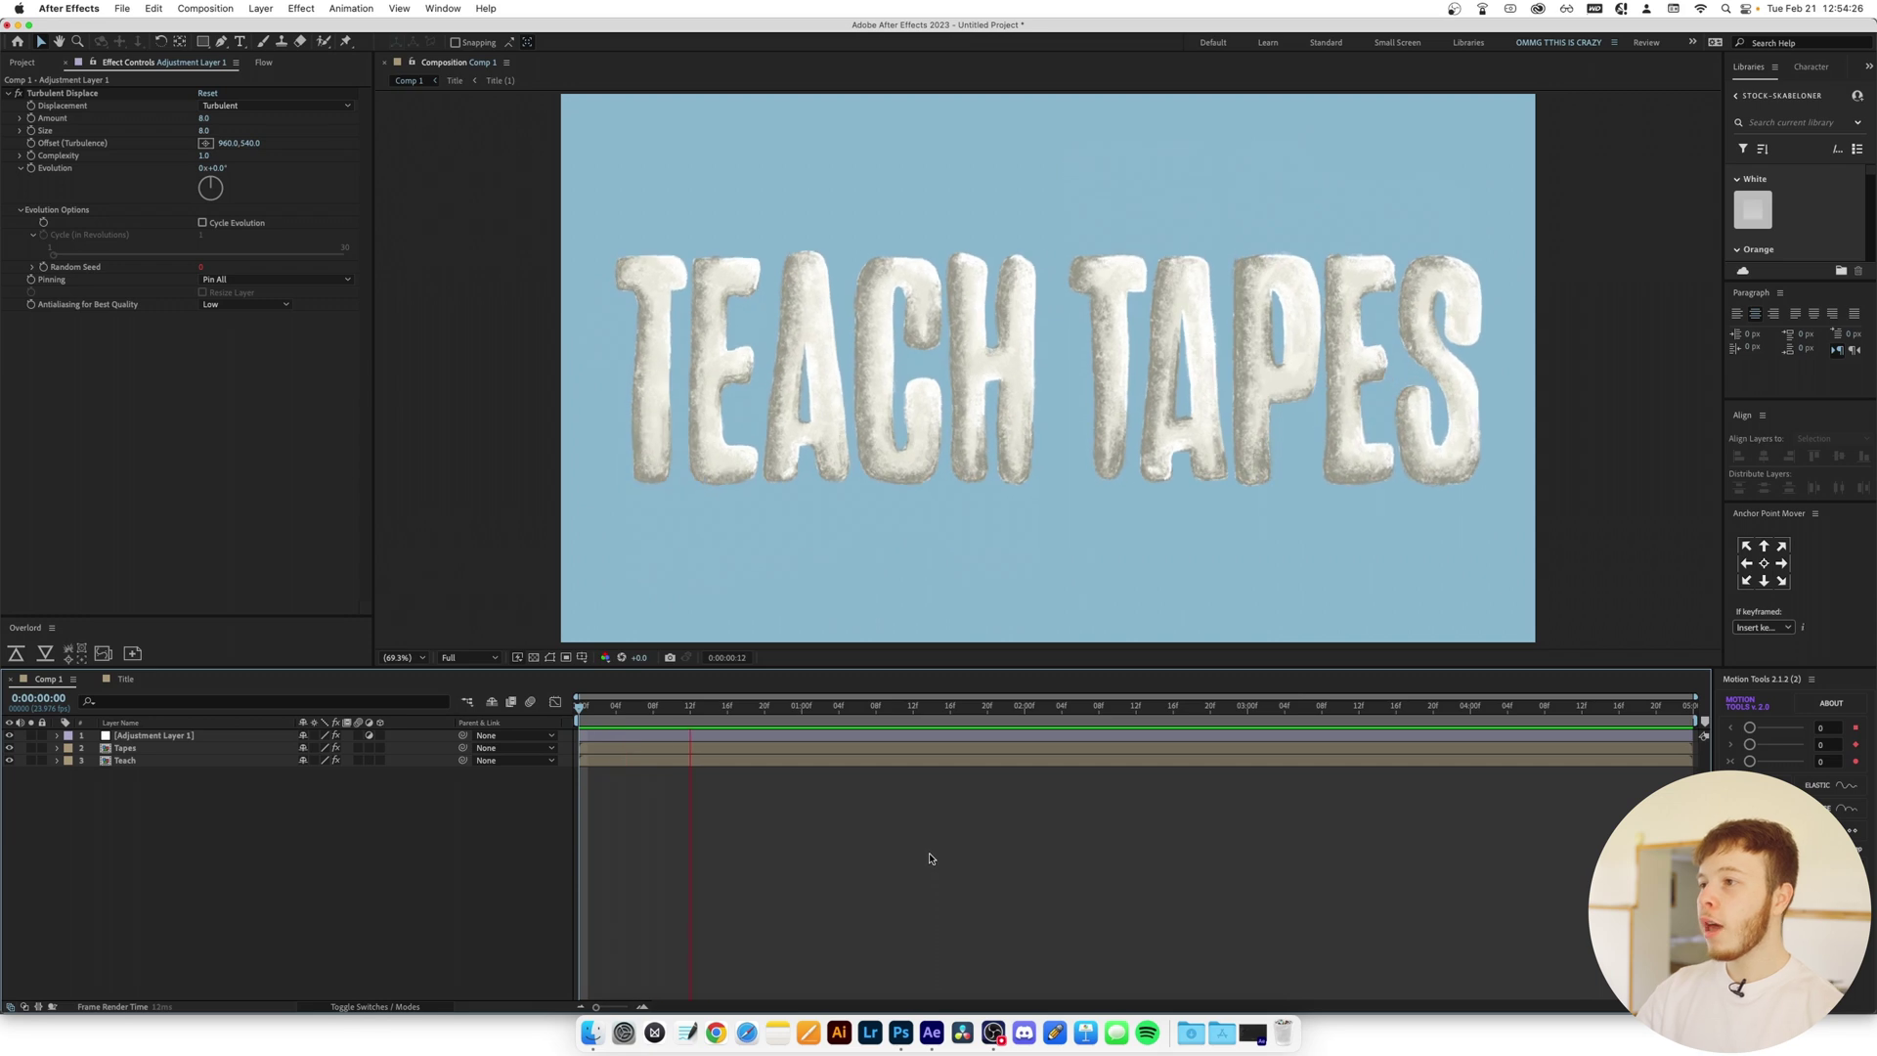
pyautogui.press('space')
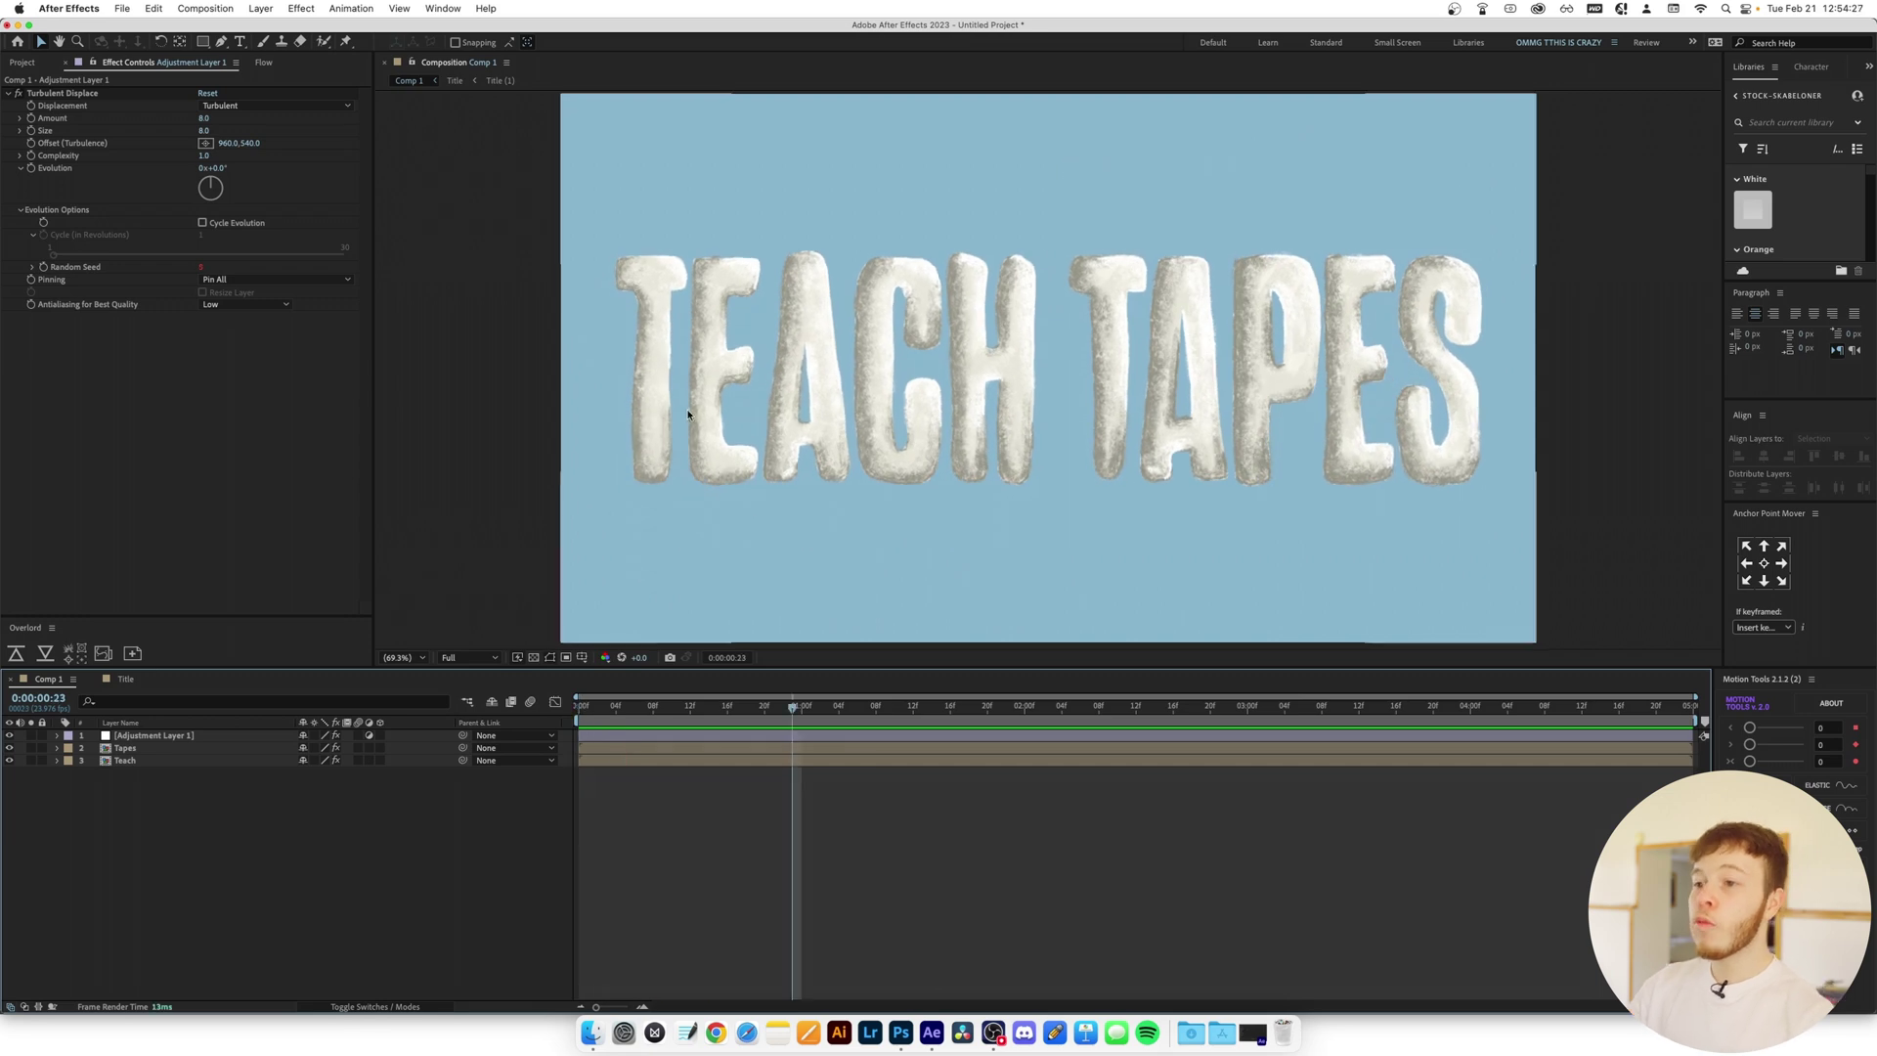
# Open the Title precomp and add the Texturelabs_Paper_207L (1).jpg image as the topmost layer, scaled to 48%
pyautogui.doubleClick(138, 765)
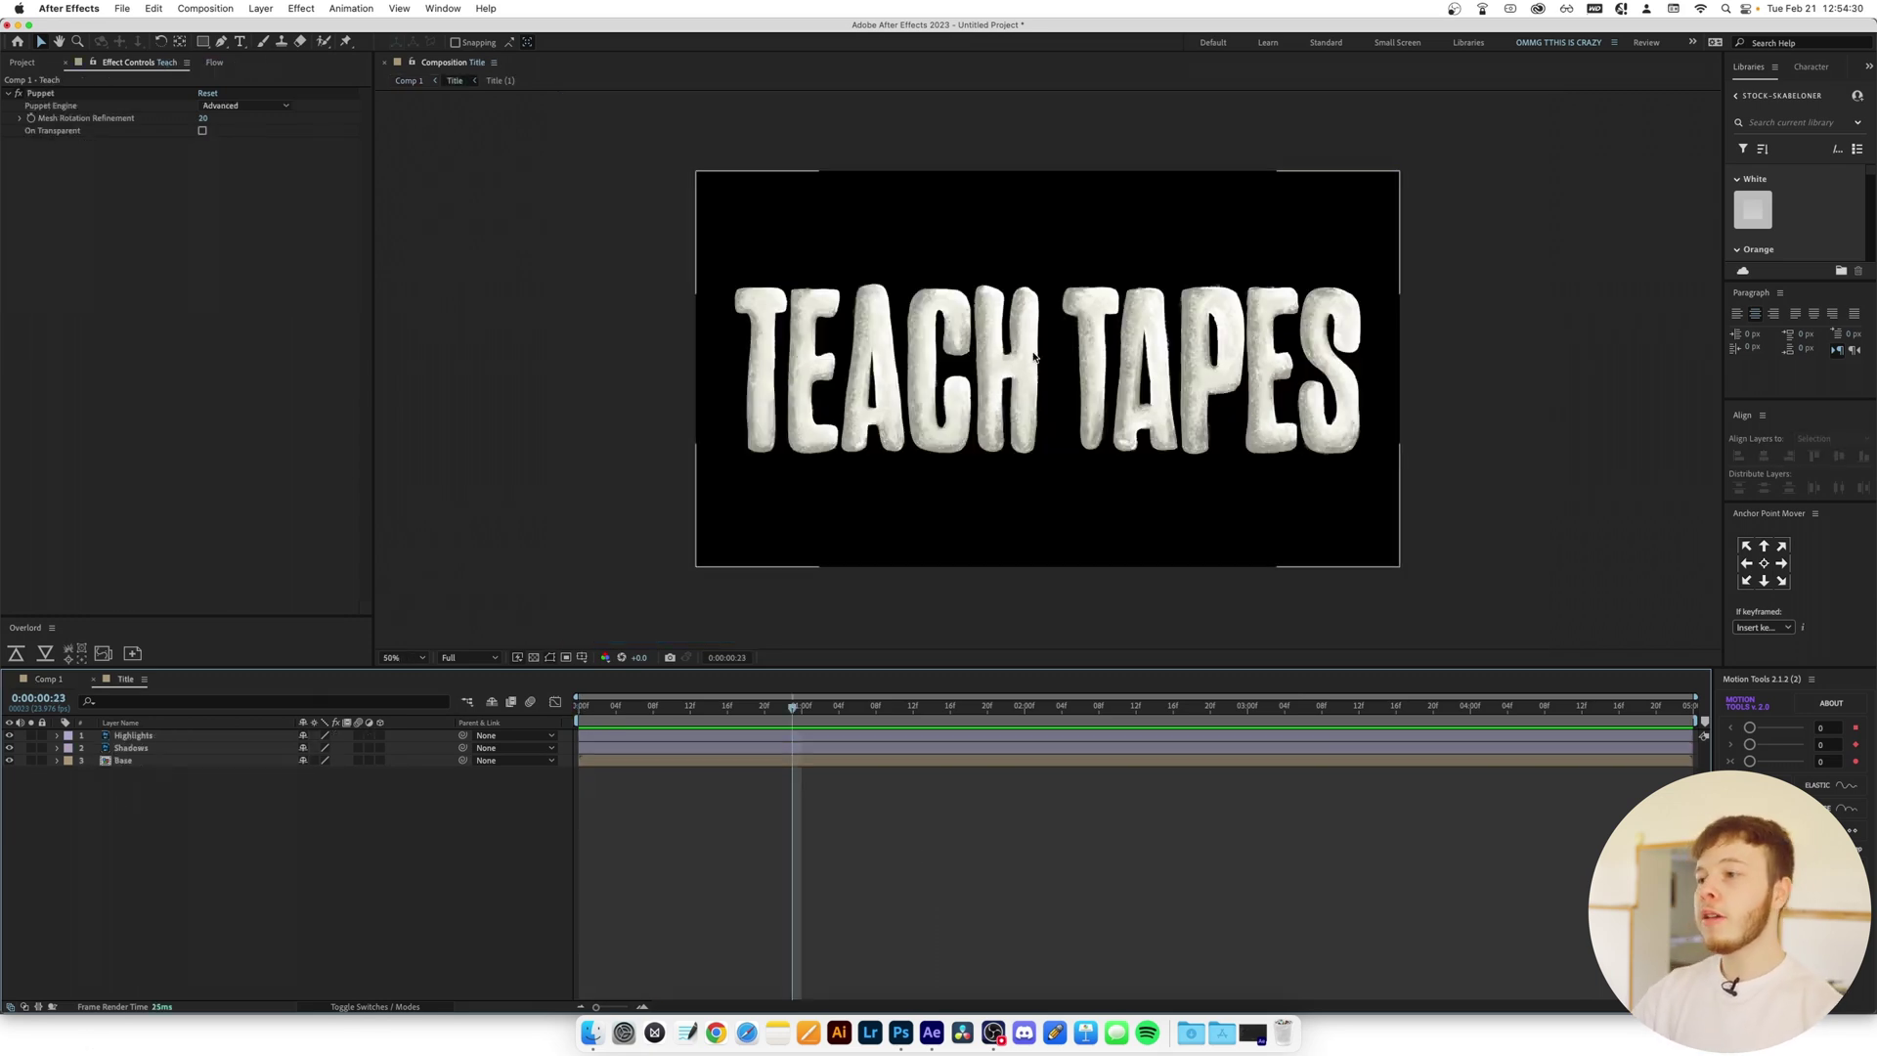
pyautogui.scroll(2, 1034, 357)
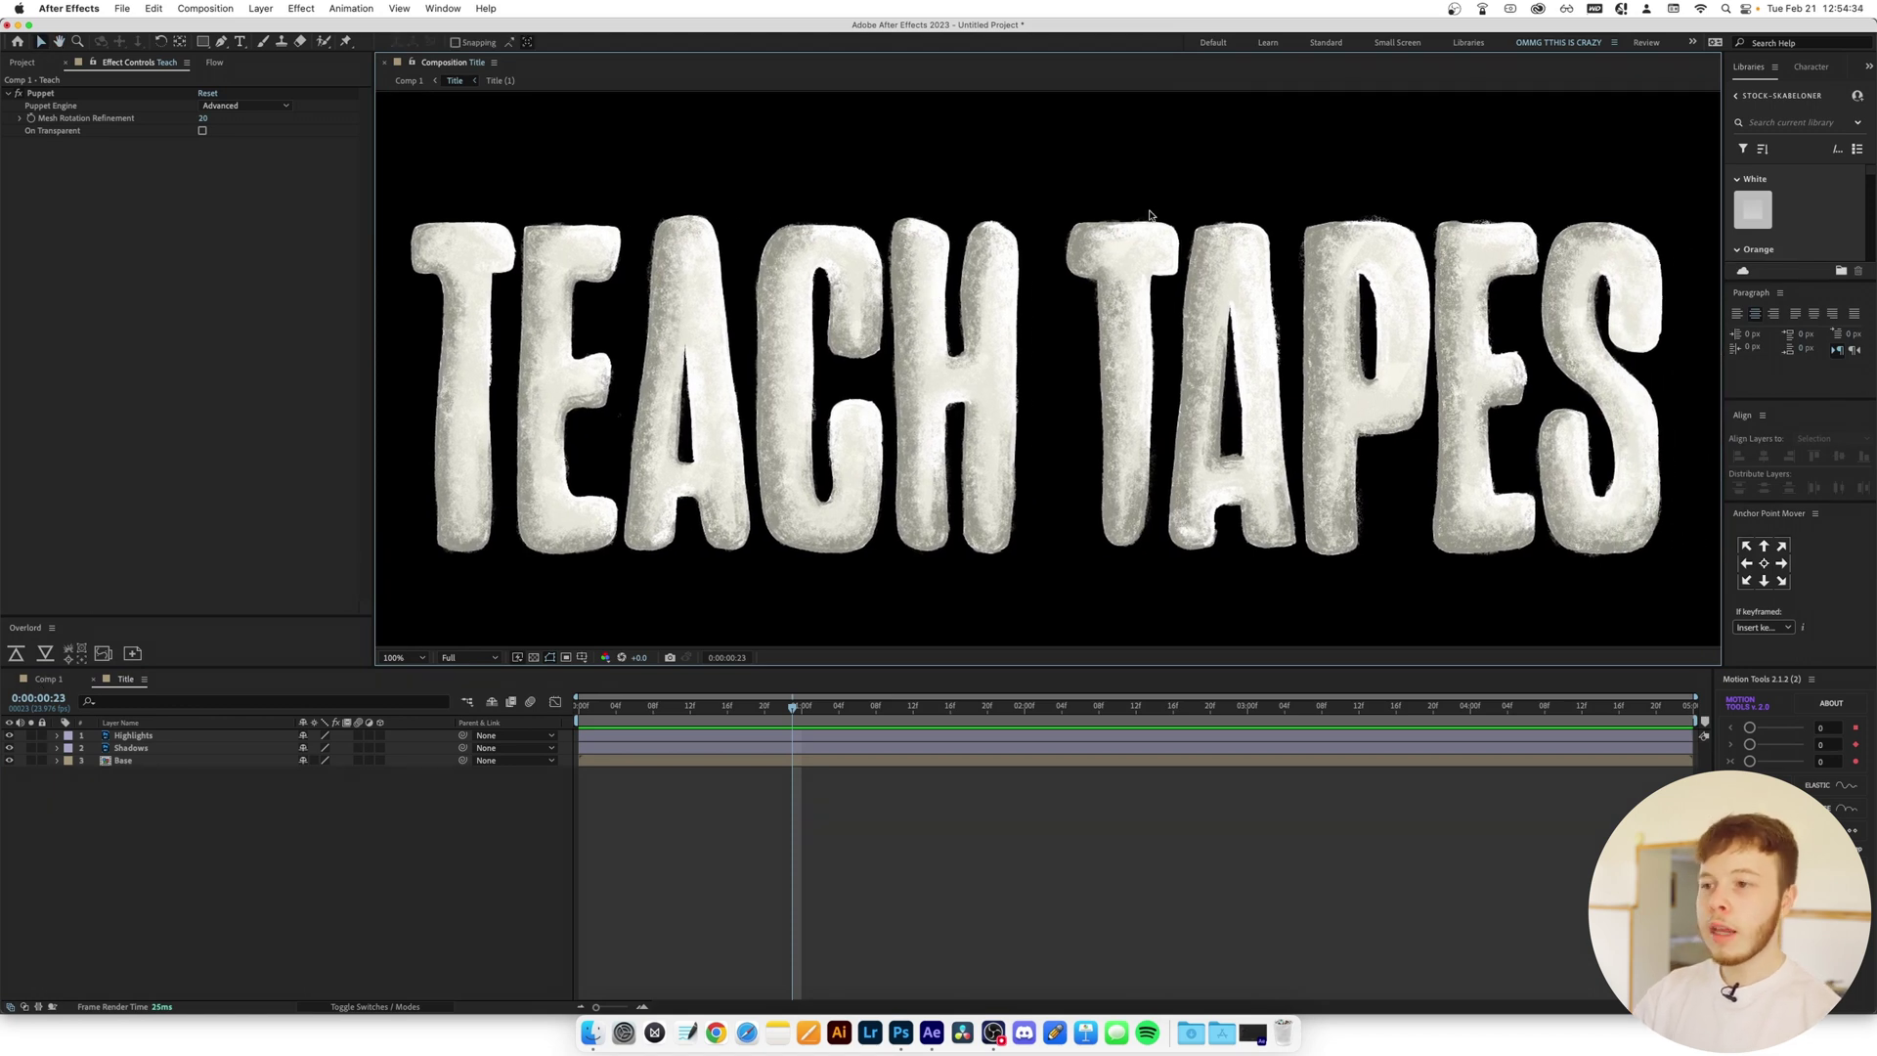
pyautogui.click(1191, 1033)
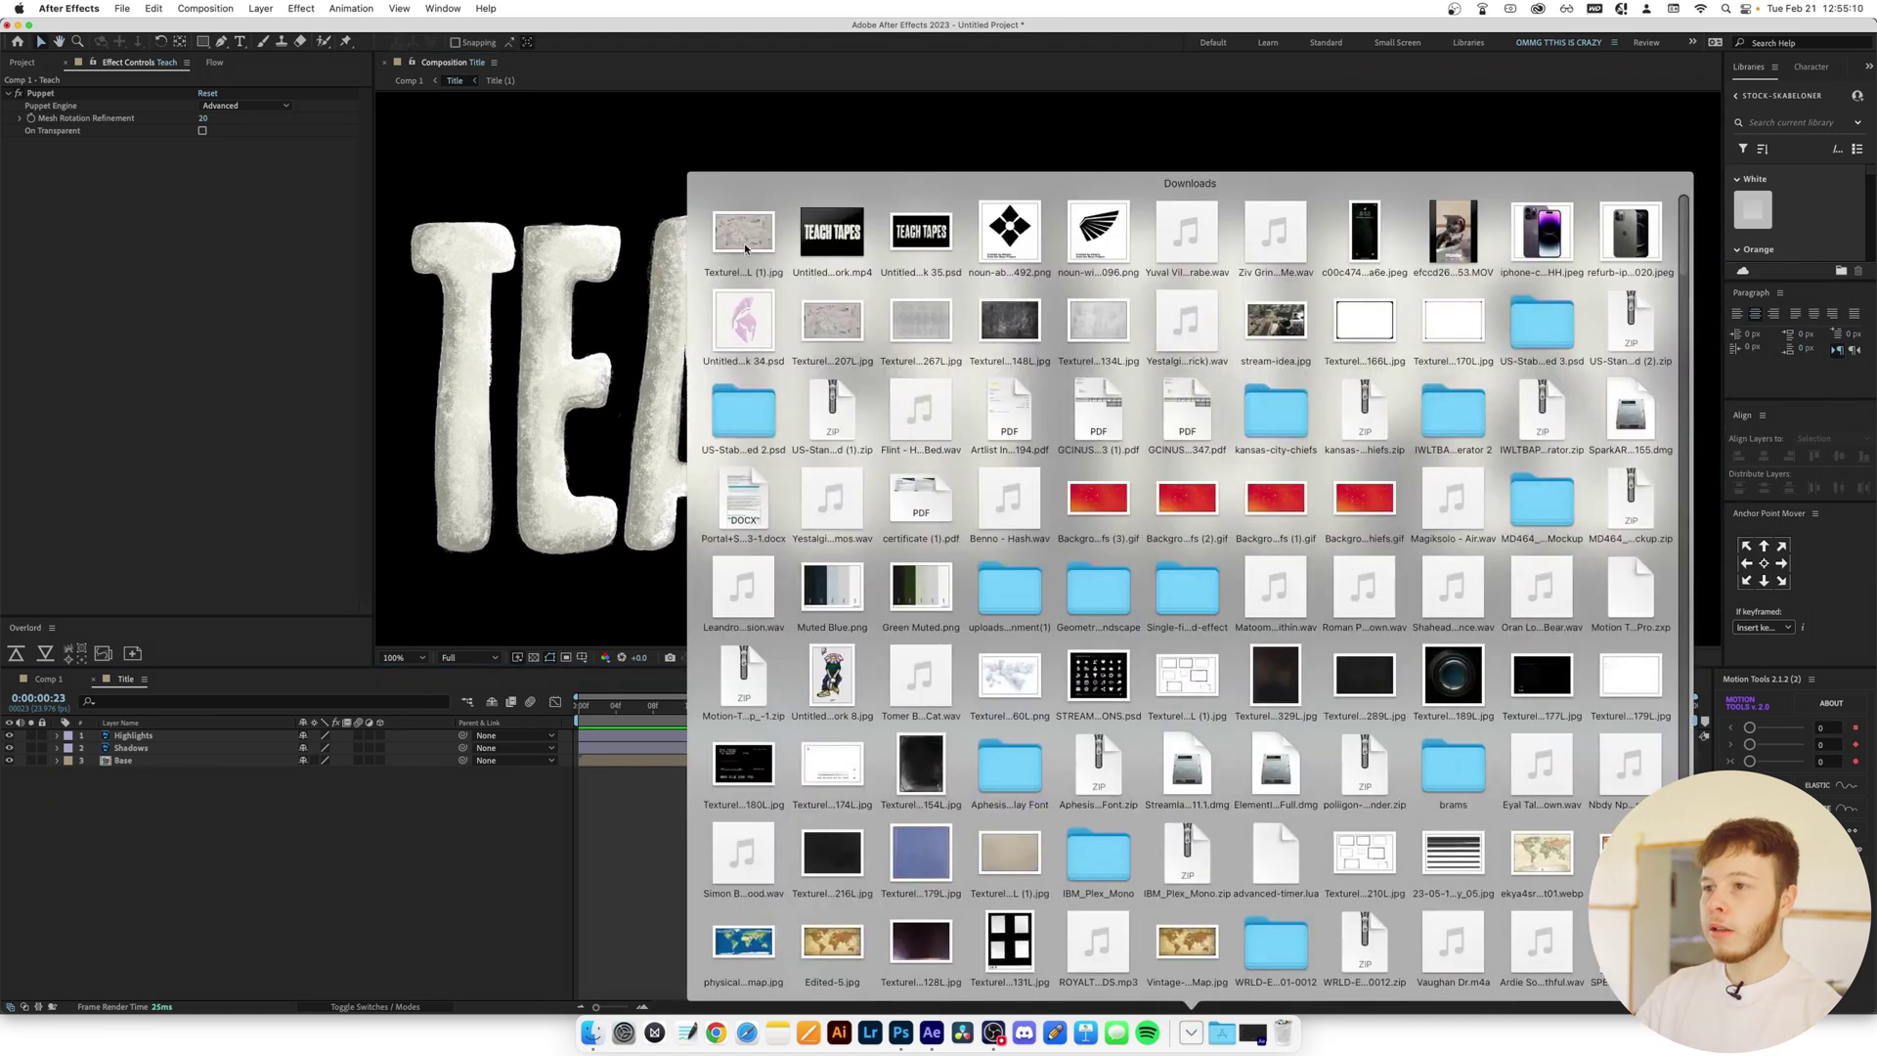
pyautogui.moveTo(1027, 314); pyautogui.dragTo(382, 733)
pyautogui.scroll(-2, 766, 449)
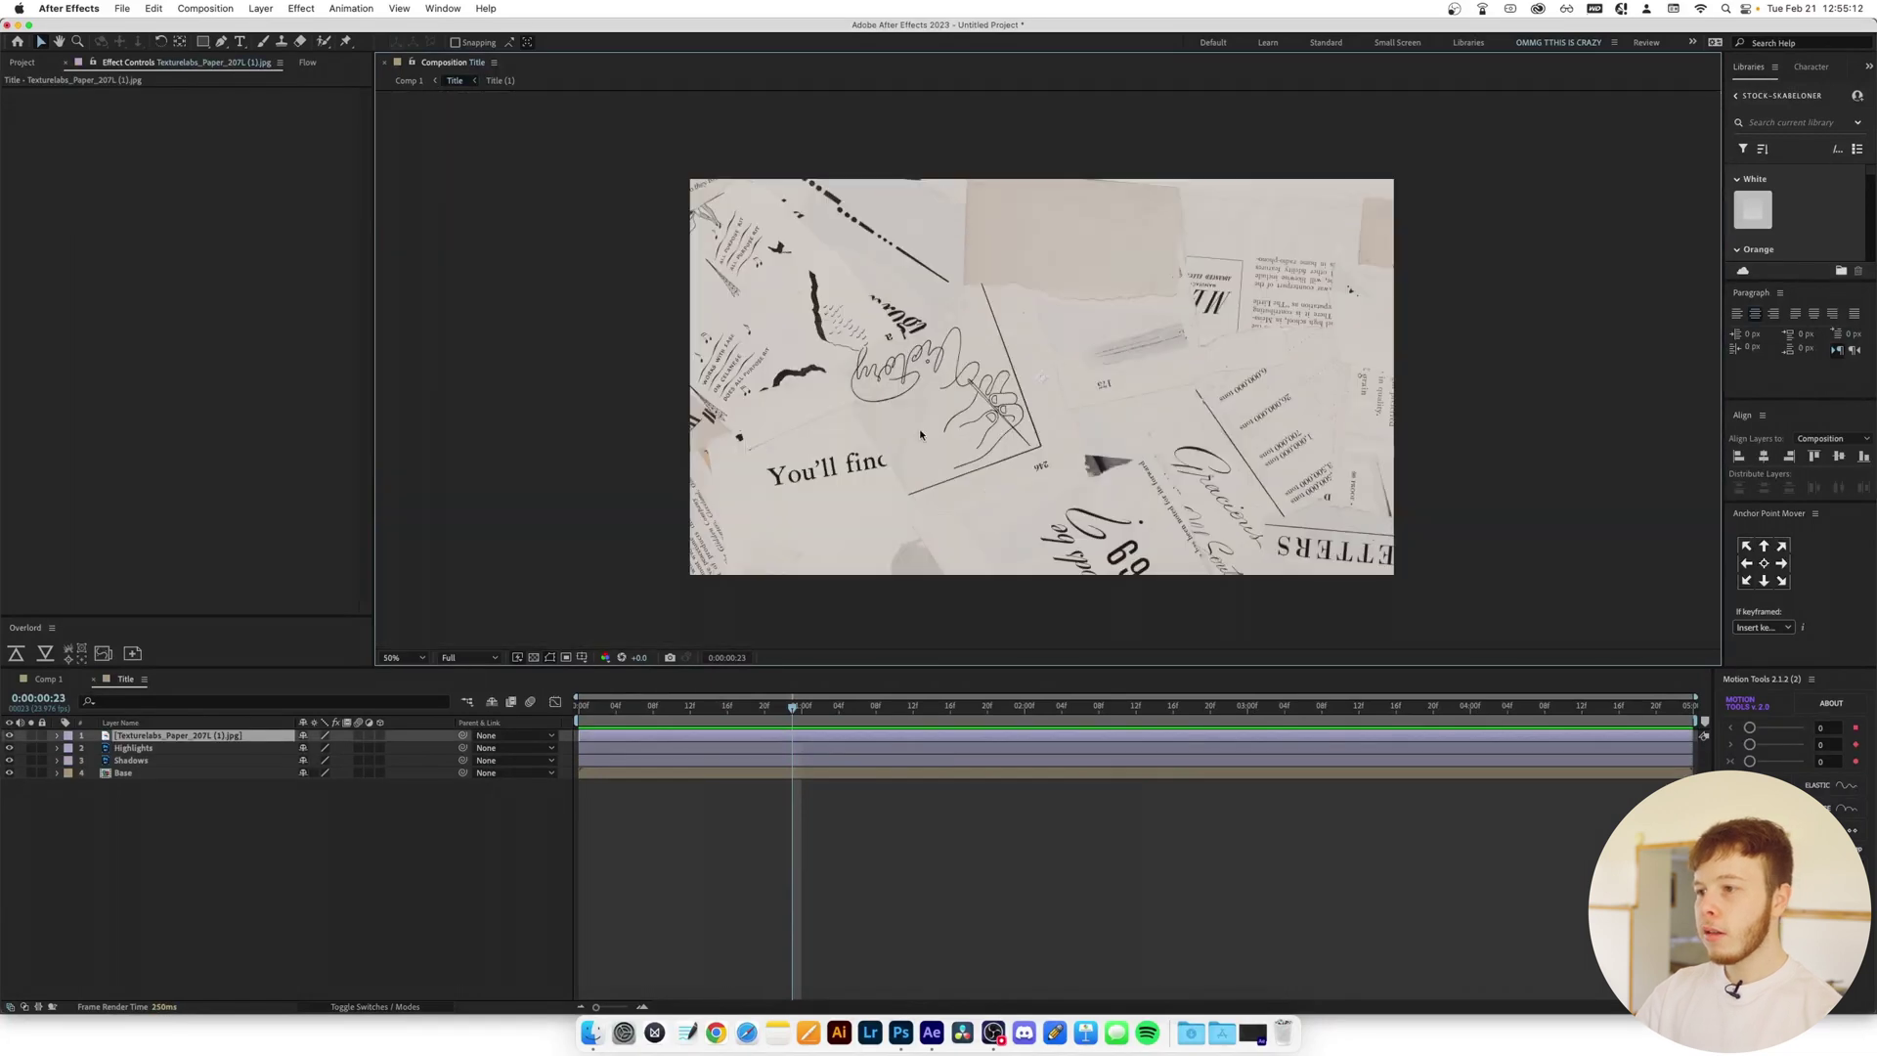
pyautogui.press('s')
pyautogui.moveTo(325, 748); pyautogui.dragTo(292, 751)
# Set position, scale and rotation keyframes on the paper texture layer at frame 0
pyautogui.press('Home')
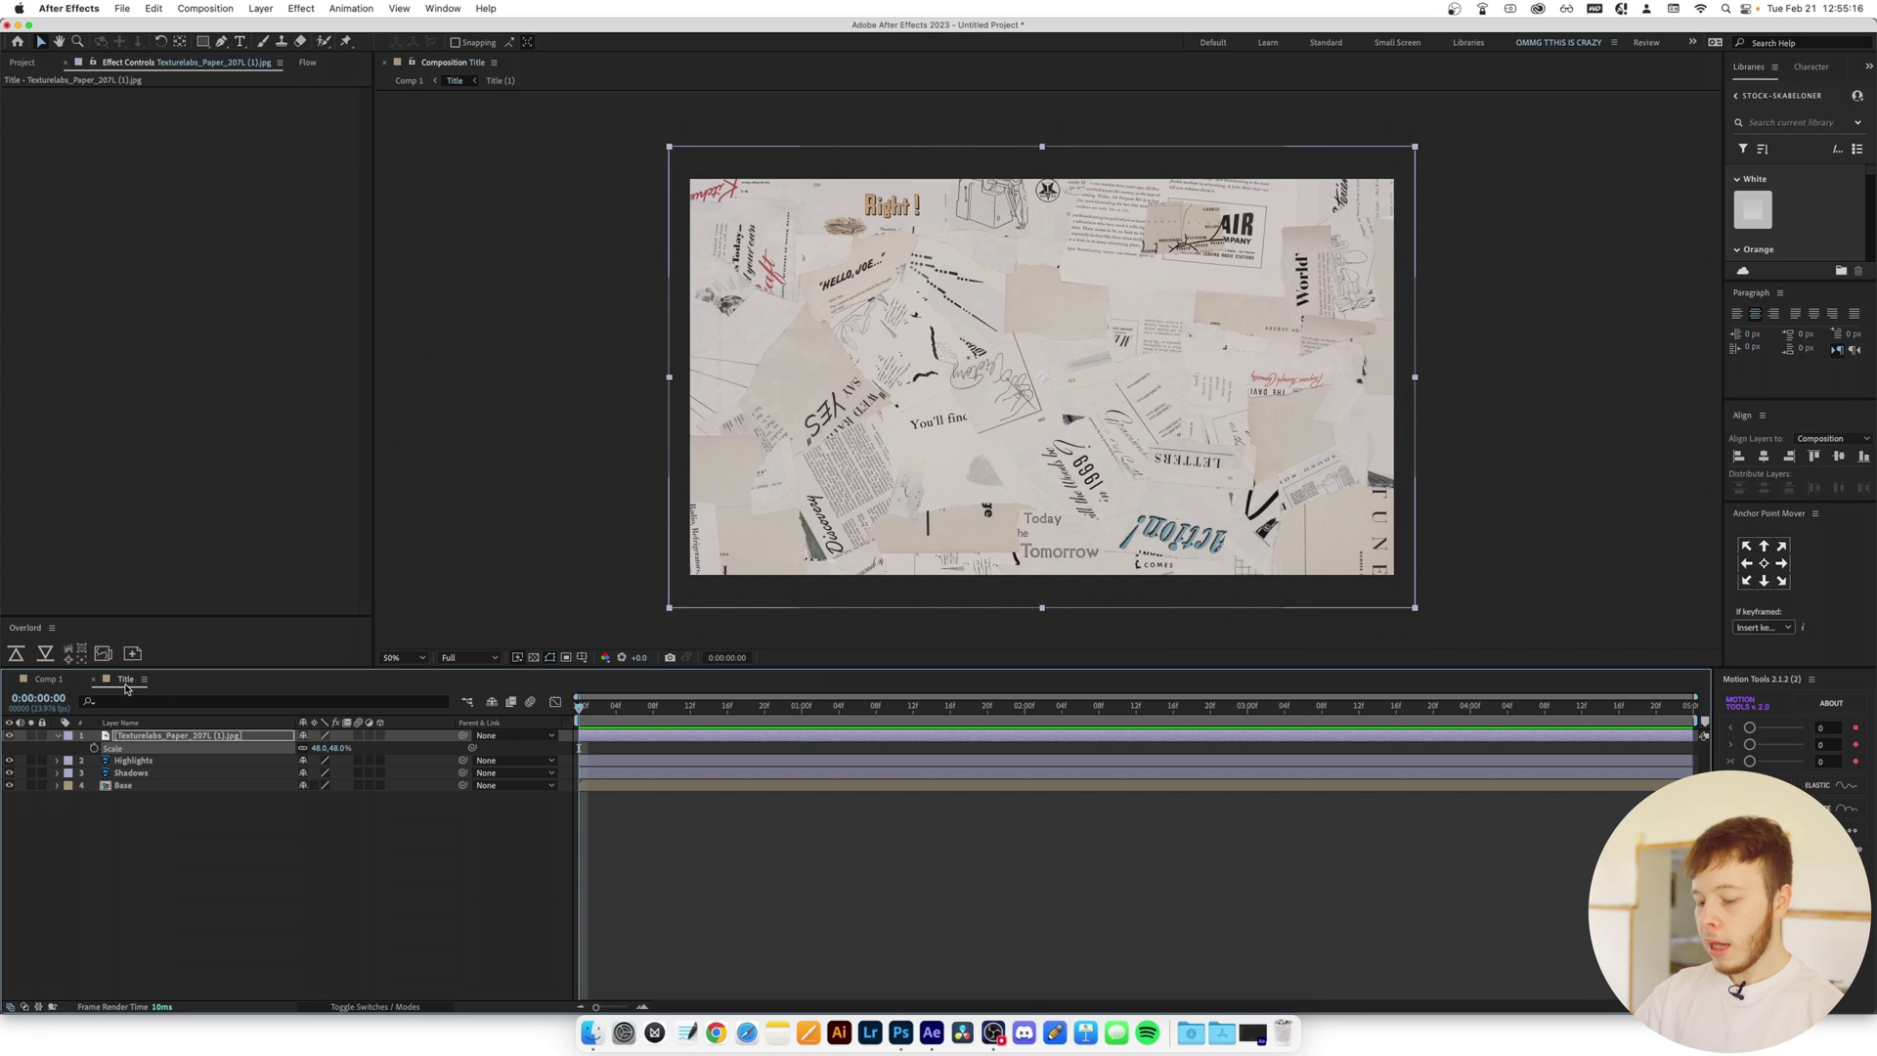
pyautogui.hotkey('shift', 'p')
pyautogui.hotkey('shift', 'r')
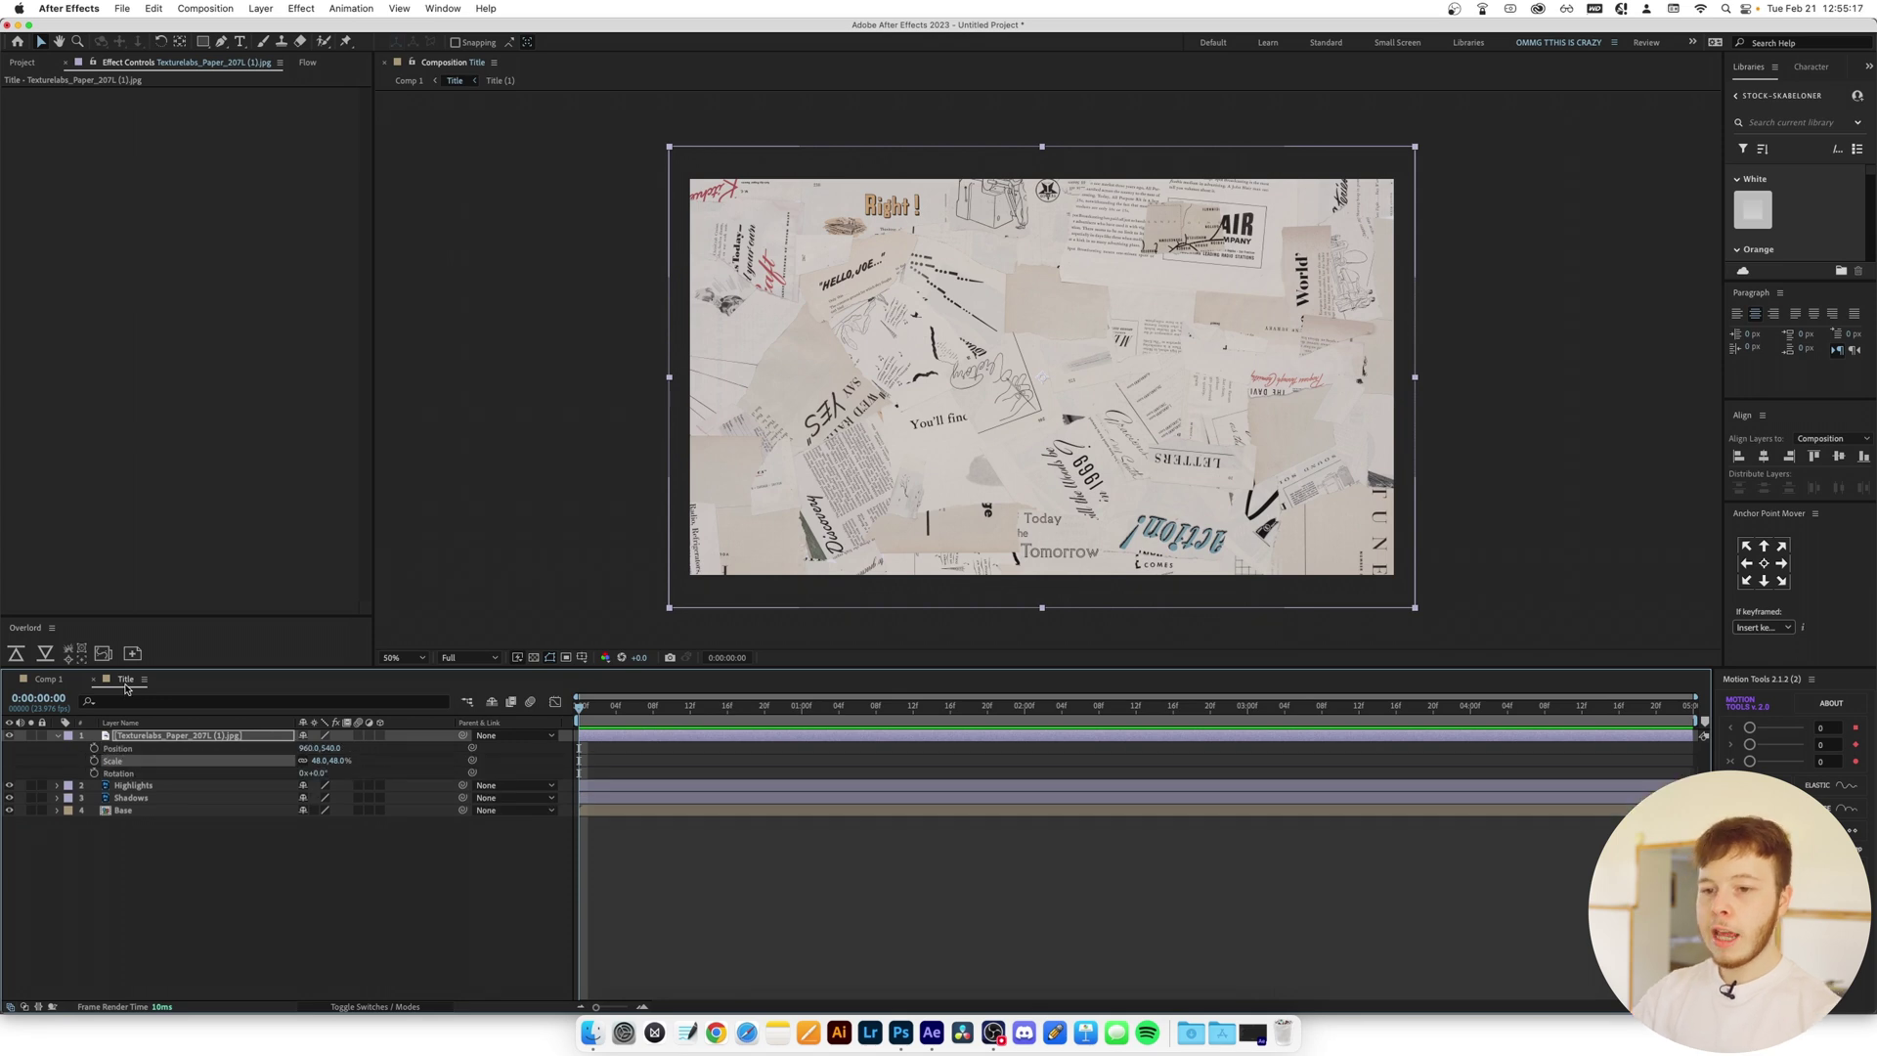
pyautogui.click(95, 748)
pyautogui.click(95, 760)
pyautogui.click(95, 772)
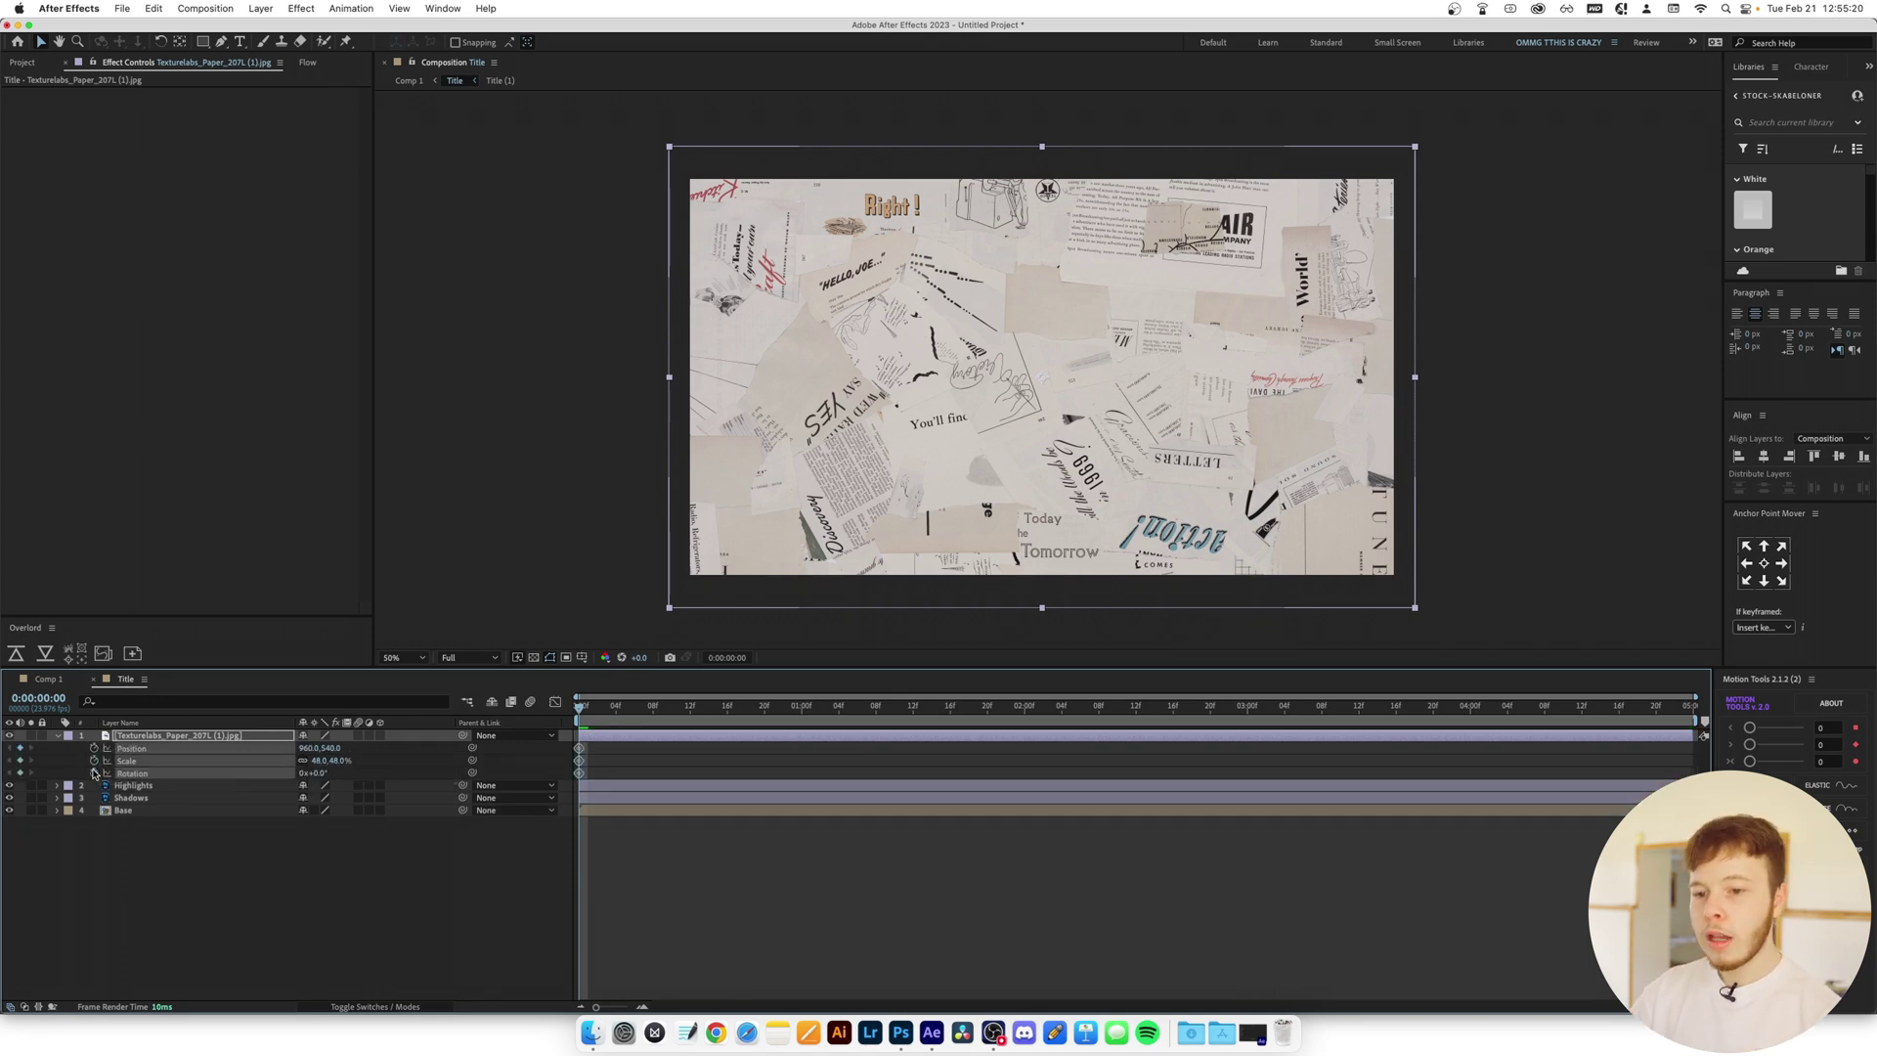
# At frame 12, set the paper texture's scale to 83%, its rotation to 30° and its position to 1374, 936
pyautogui.moveTo(626, 715); pyautogui.dragTo(690, 708)
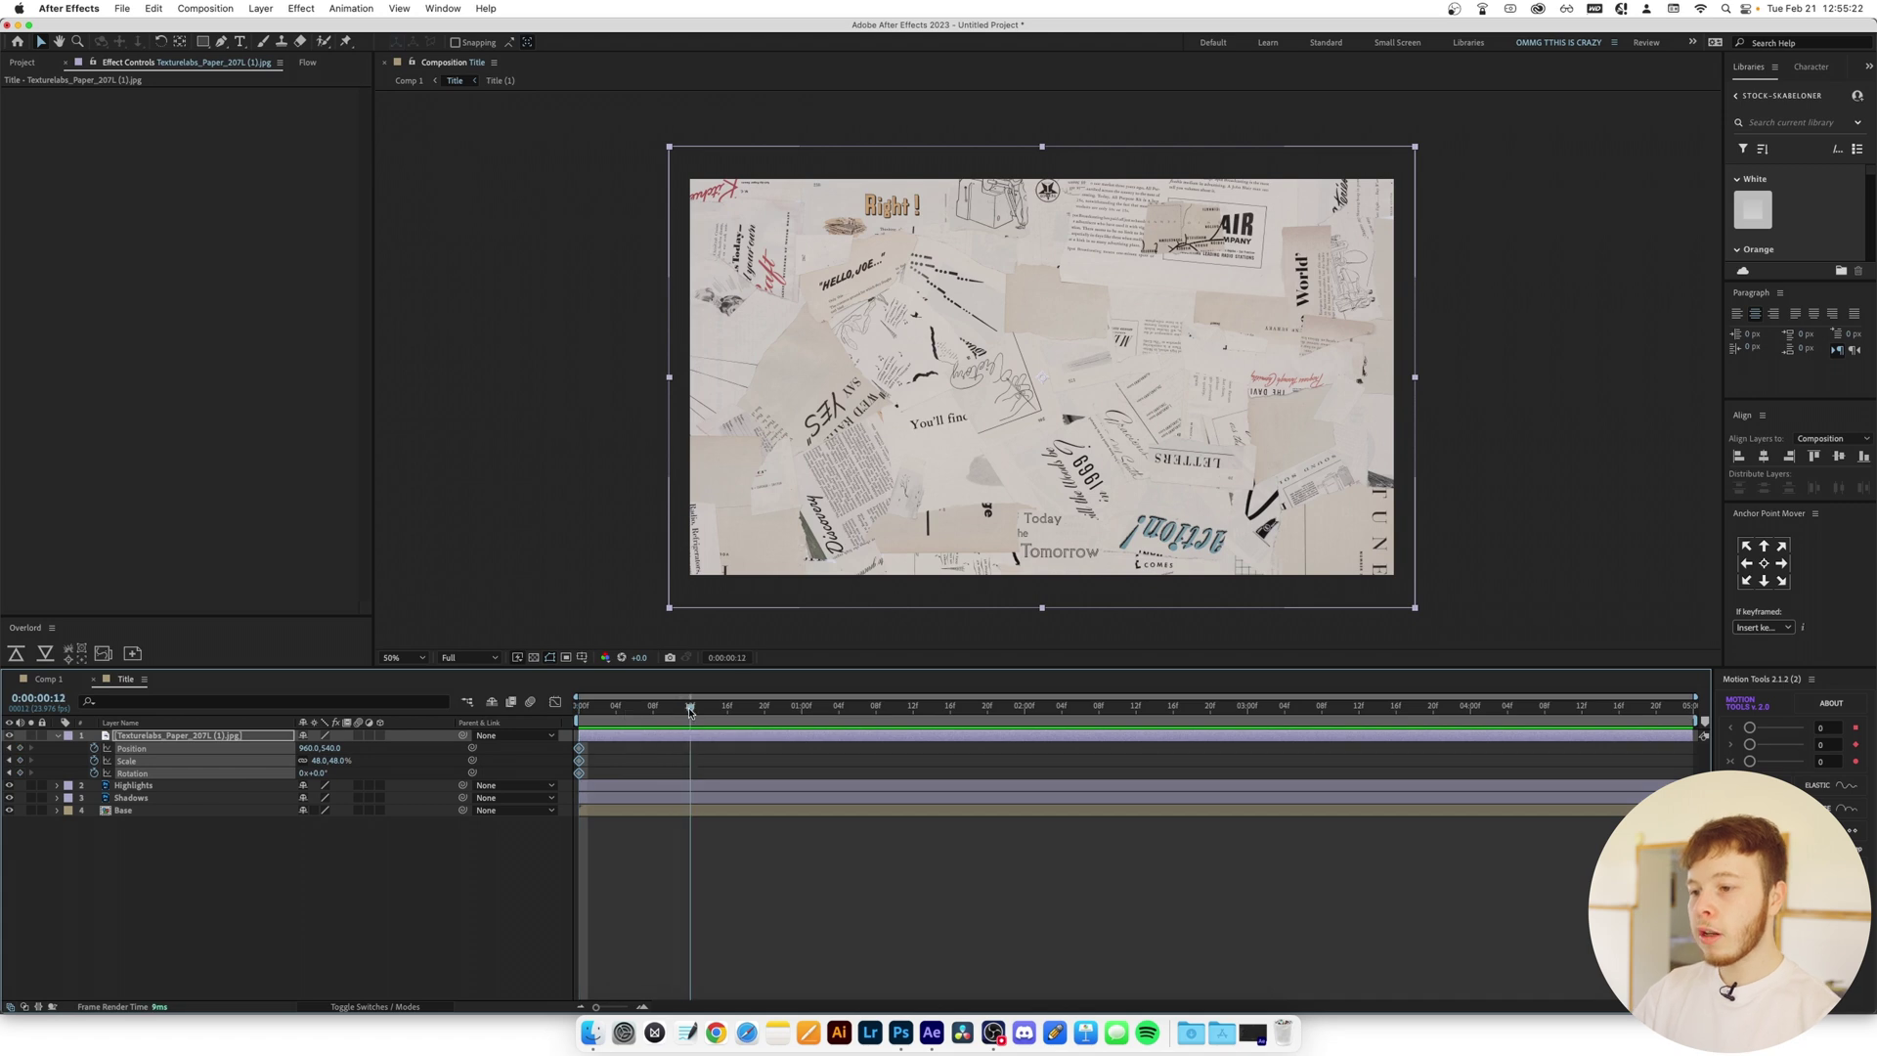
pyautogui.click(339, 873)
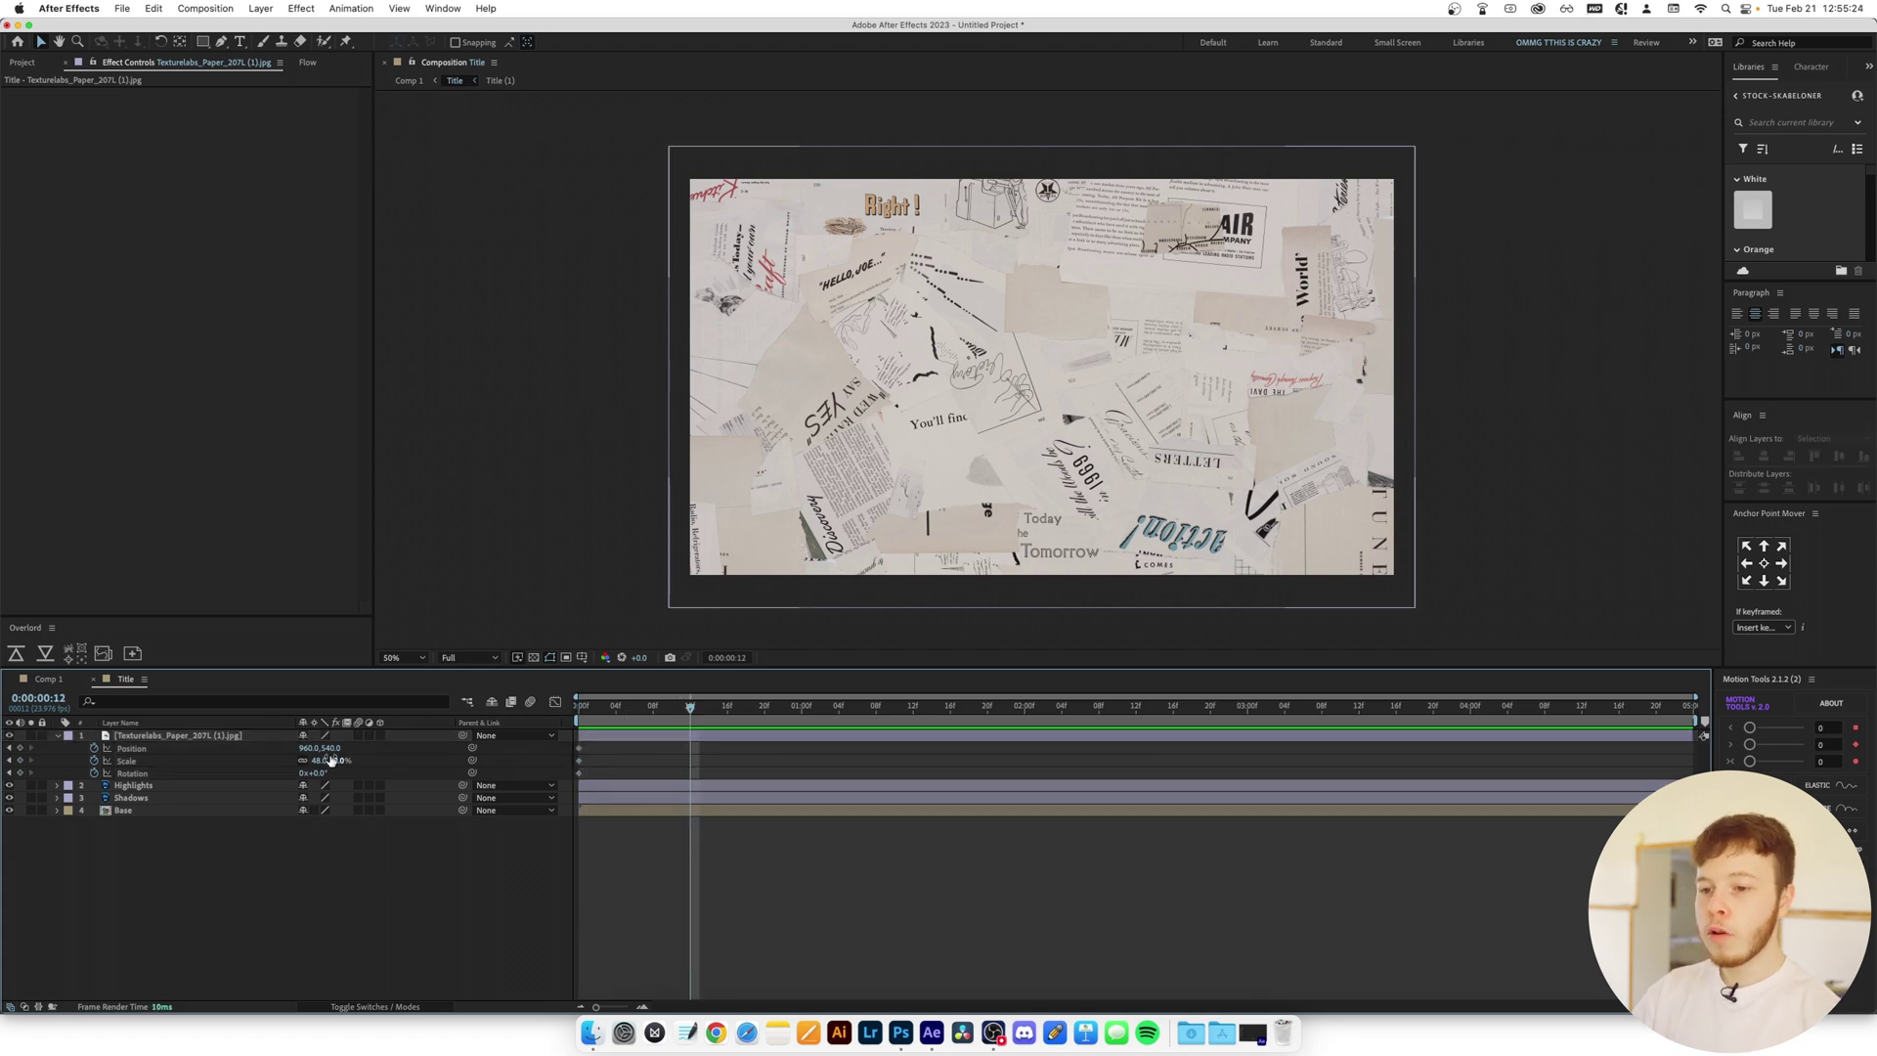
pyautogui.moveTo(311, 760); pyautogui.dragTo(345, 760)
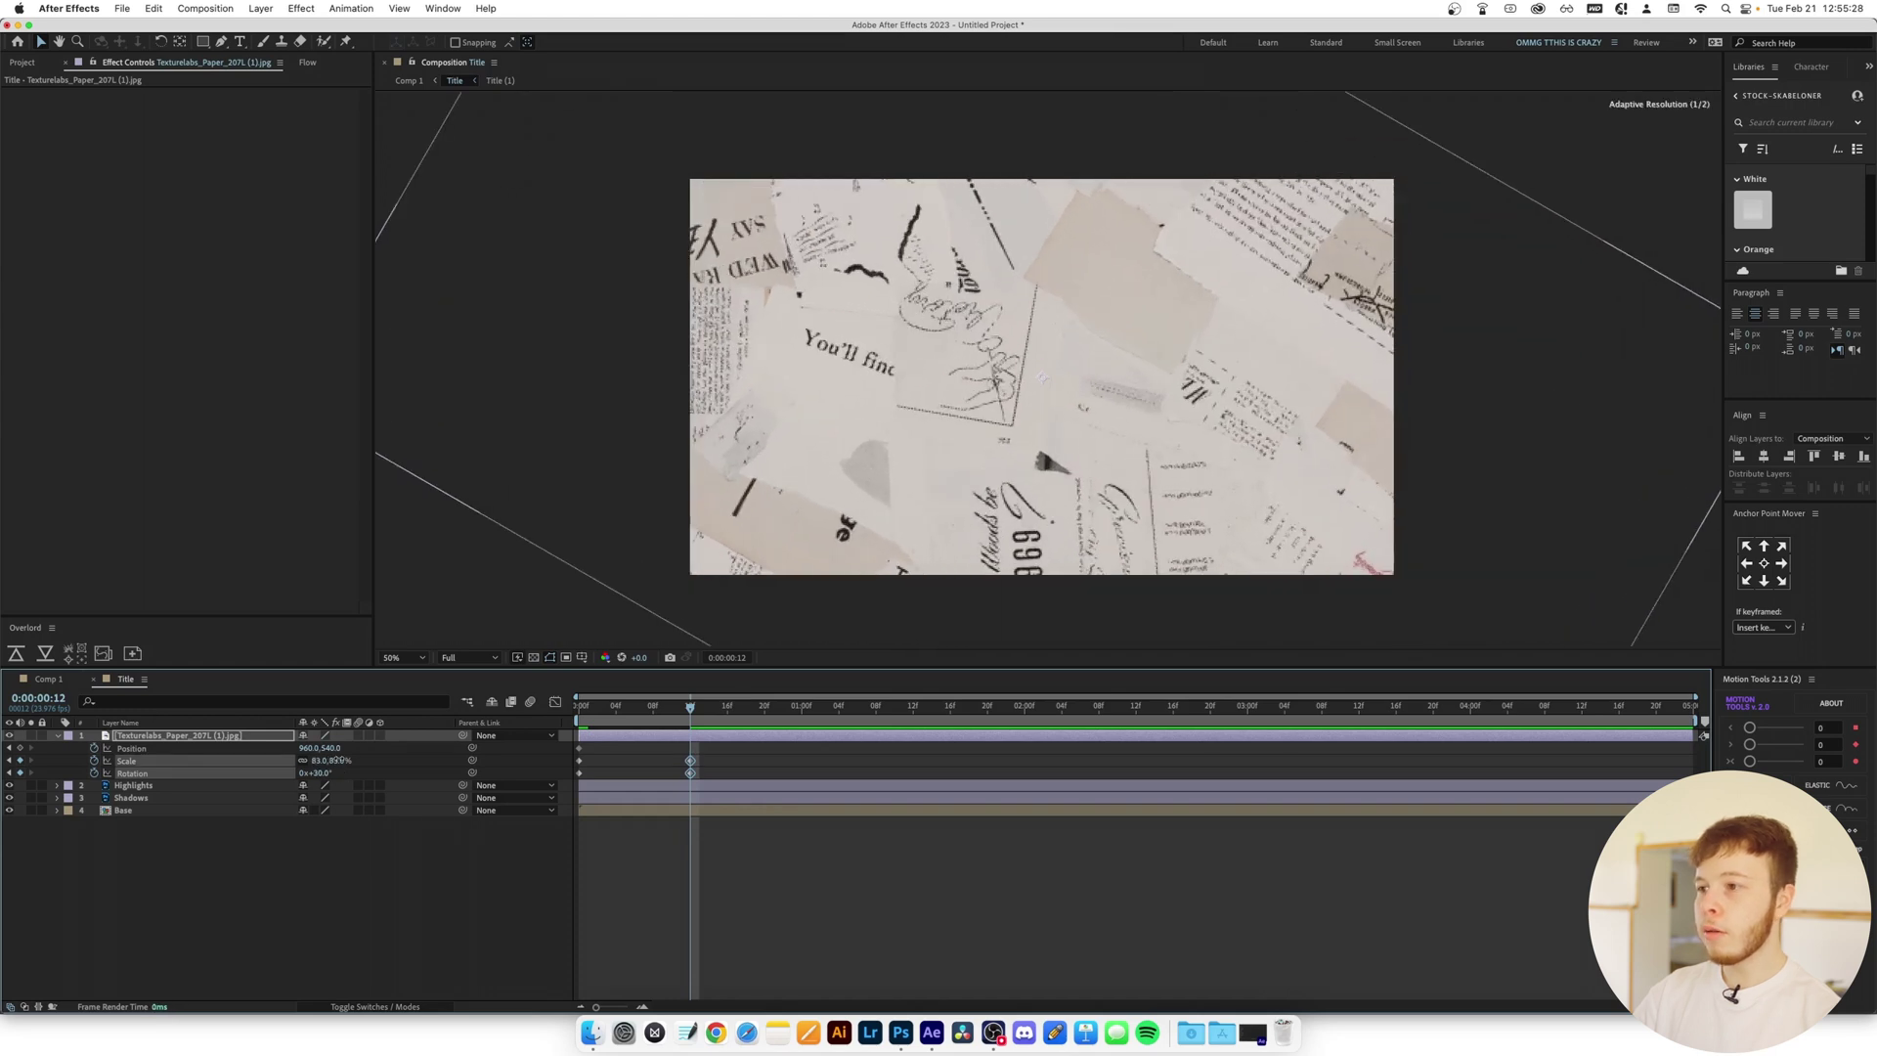
pyautogui.moveTo(914, 390); pyautogui.dragTo(1066, 530)
# At 1:00, set the paper texture's scale to 92%, its rotation to 112° and its position to 1278, -222
pyautogui.moveTo(791, 706); pyautogui.dragTo(802, 706)
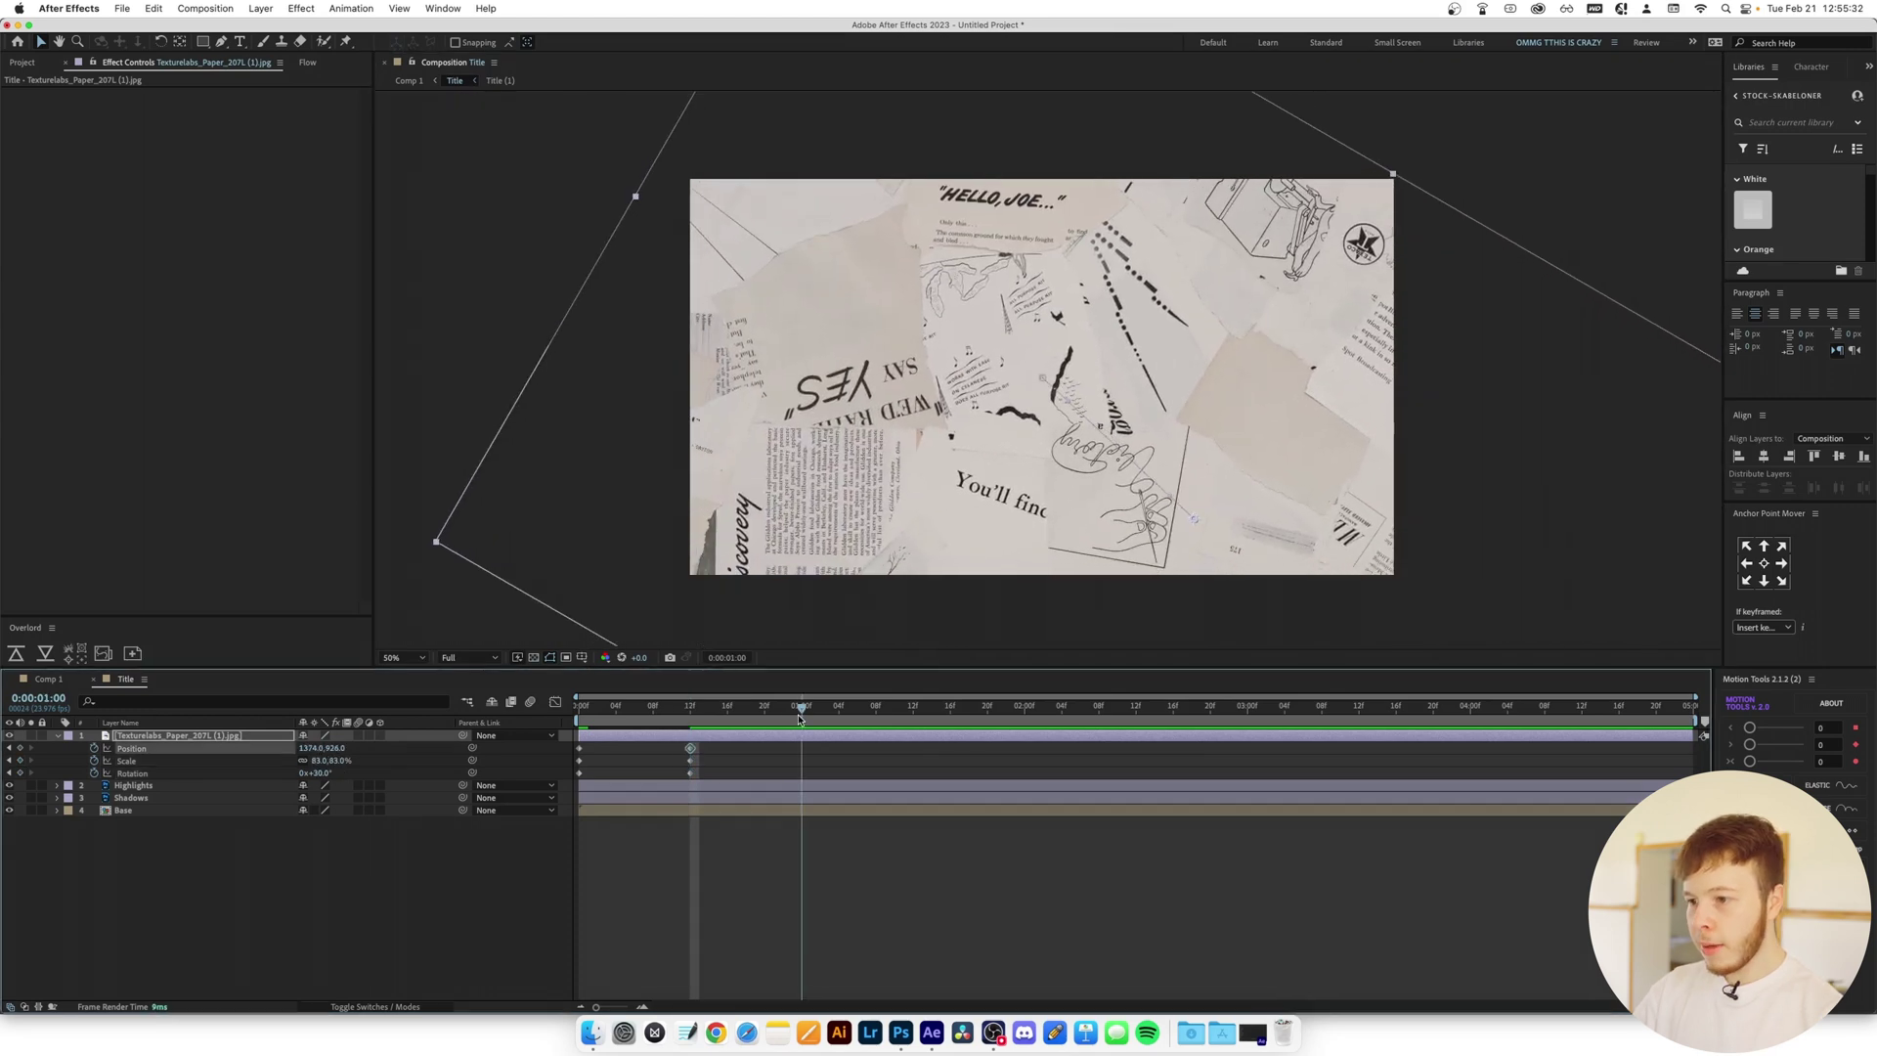
pyautogui.click(340, 774)
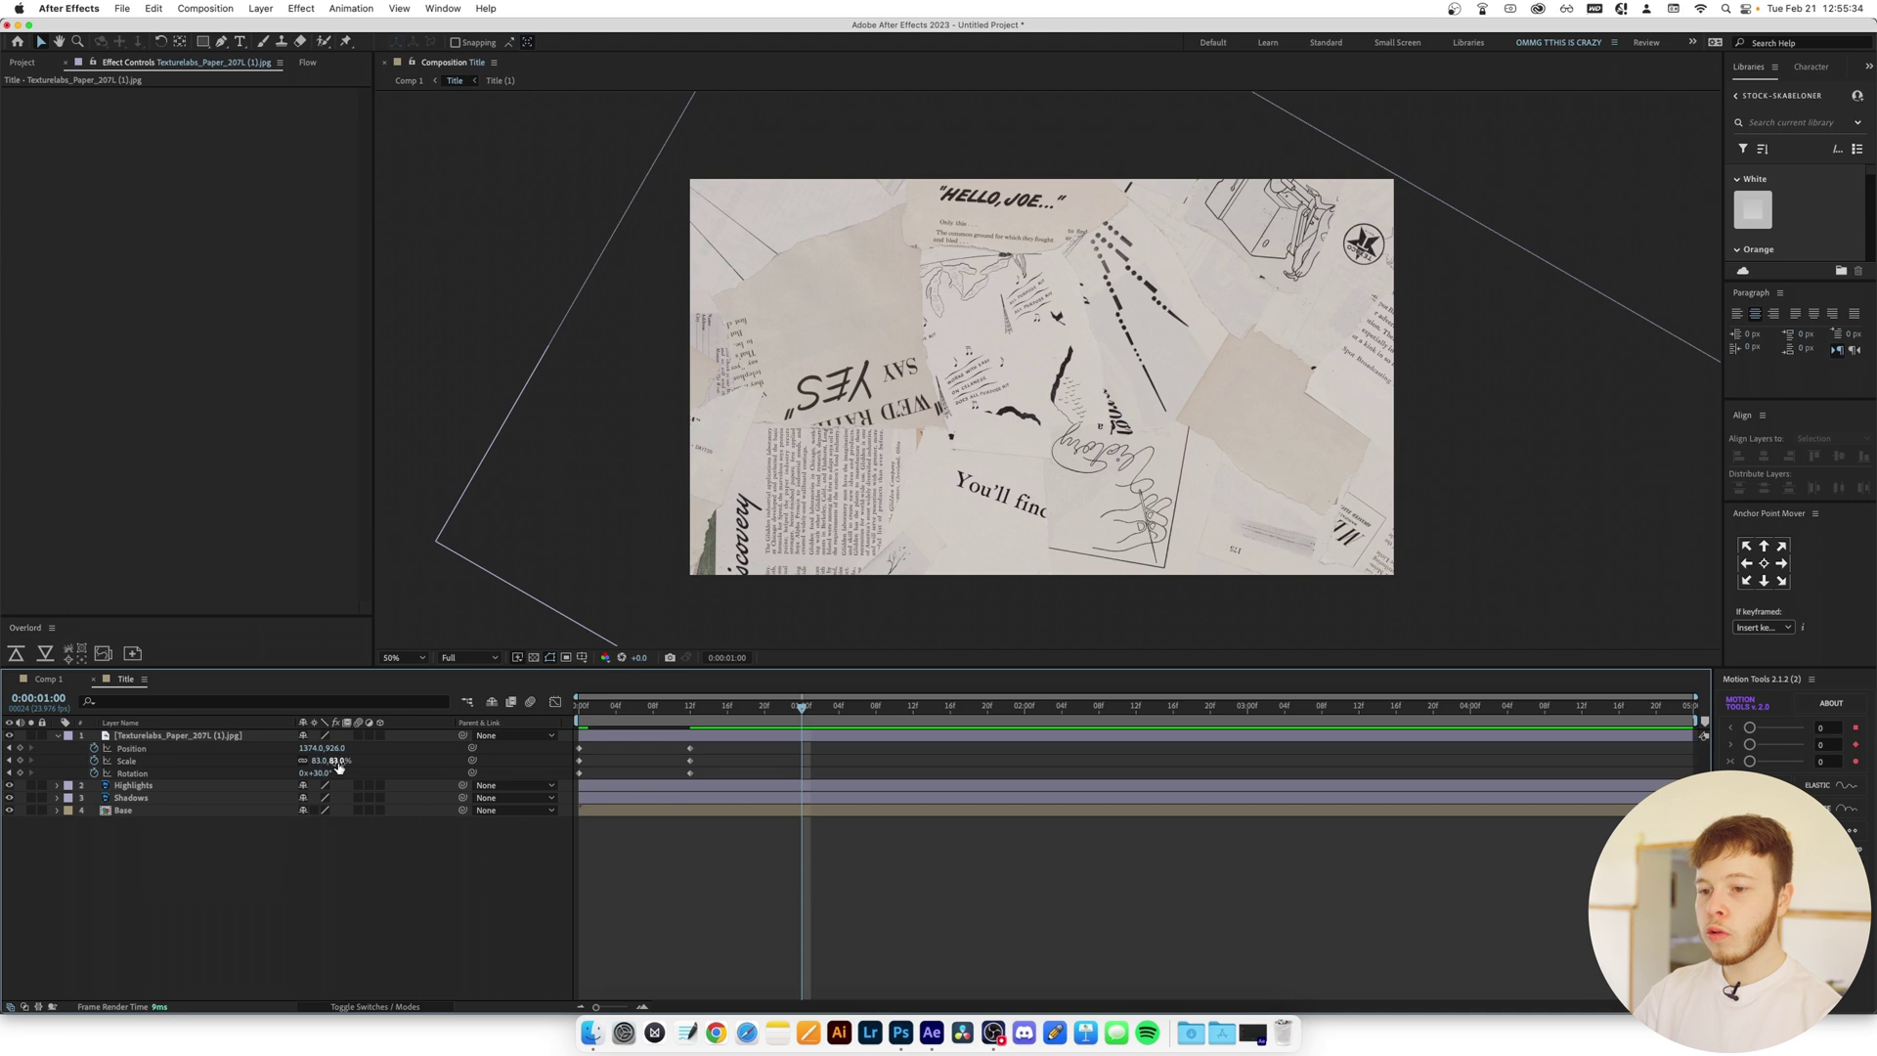
pyautogui.moveTo(338, 764)
pyautogui.mouseDown()
pyautogui.moveTo(364, 764)
pyautogui.moveTo(347, 764)
pyautogui.mouseUp()
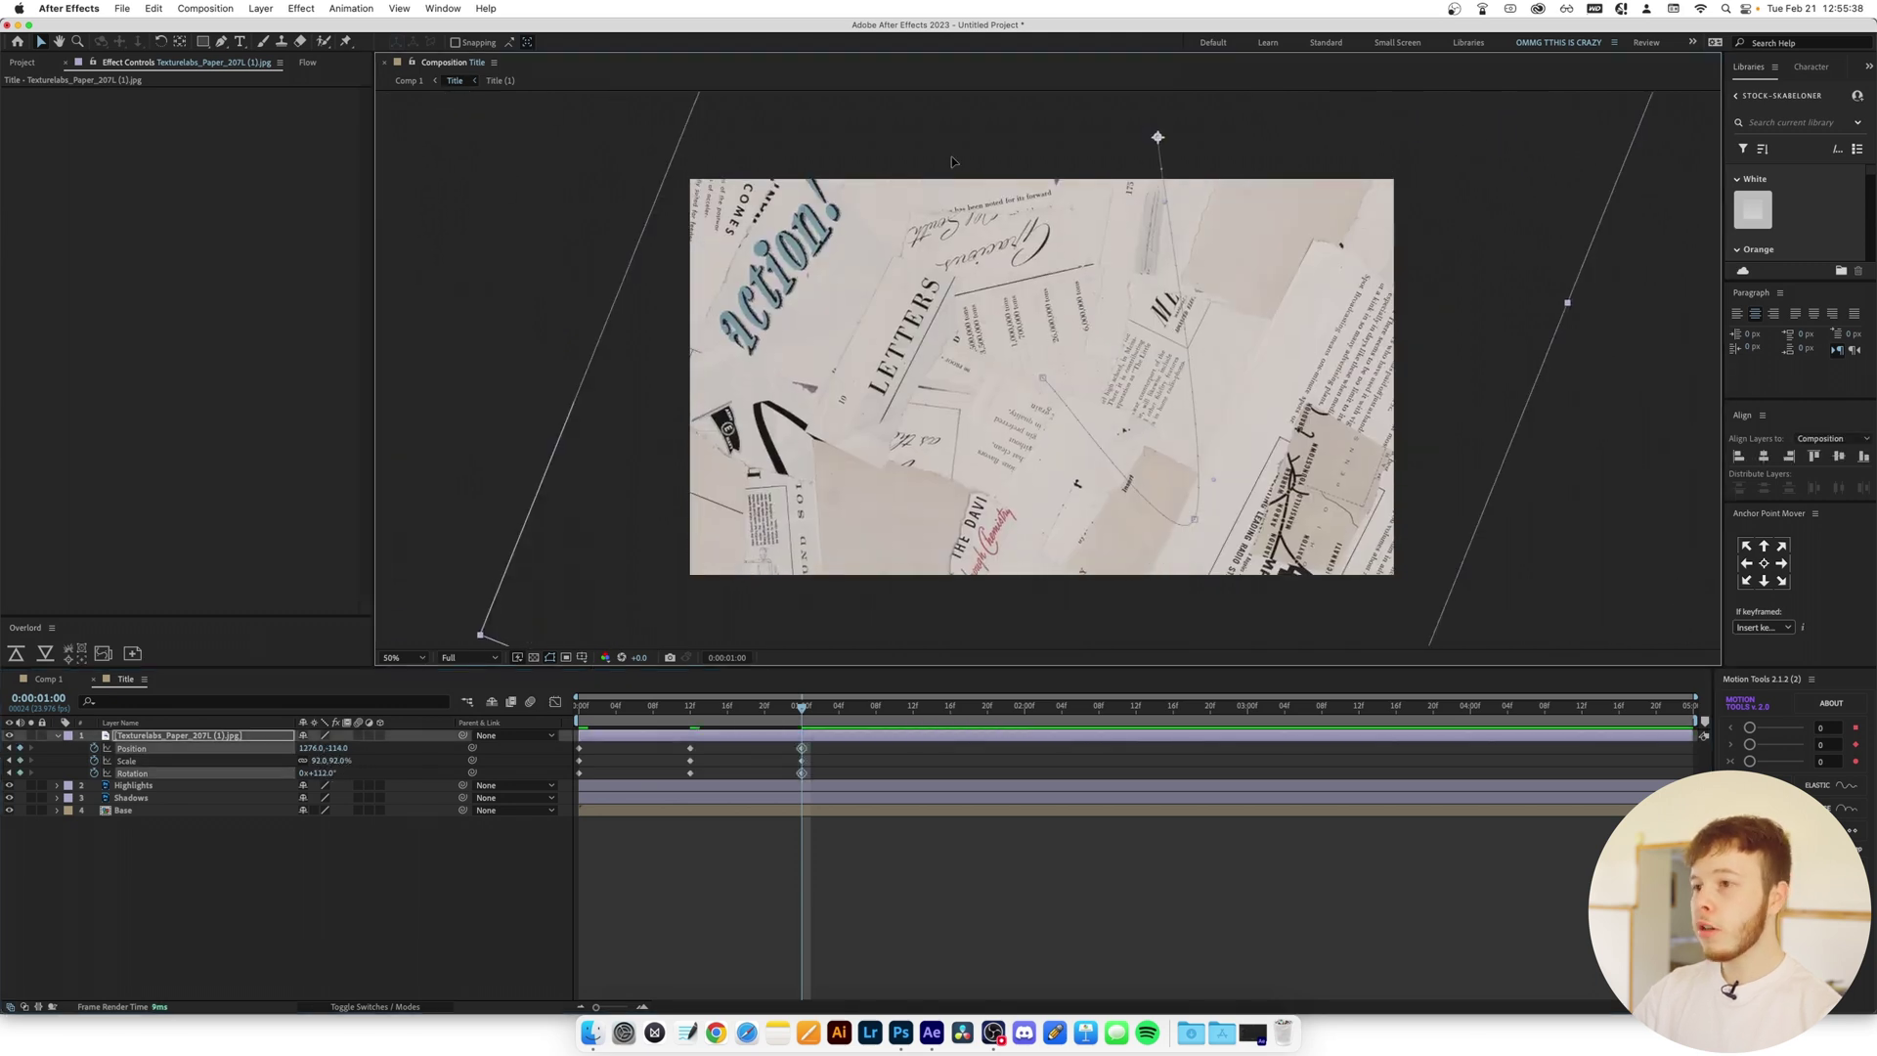
pyautogui.moveTo(953, 161); pyautogui.dragTo(956, 113)
# At 1:12, set the paper texture's rotation to 182°, its position to 1160, 874 and its scale to 64%
pyautogui.moveTo(802, 705); pyautogui.dragTo(919, 720)
pyautogui.moveTo(322, 774); pyautogui.dragTo(390, 773)
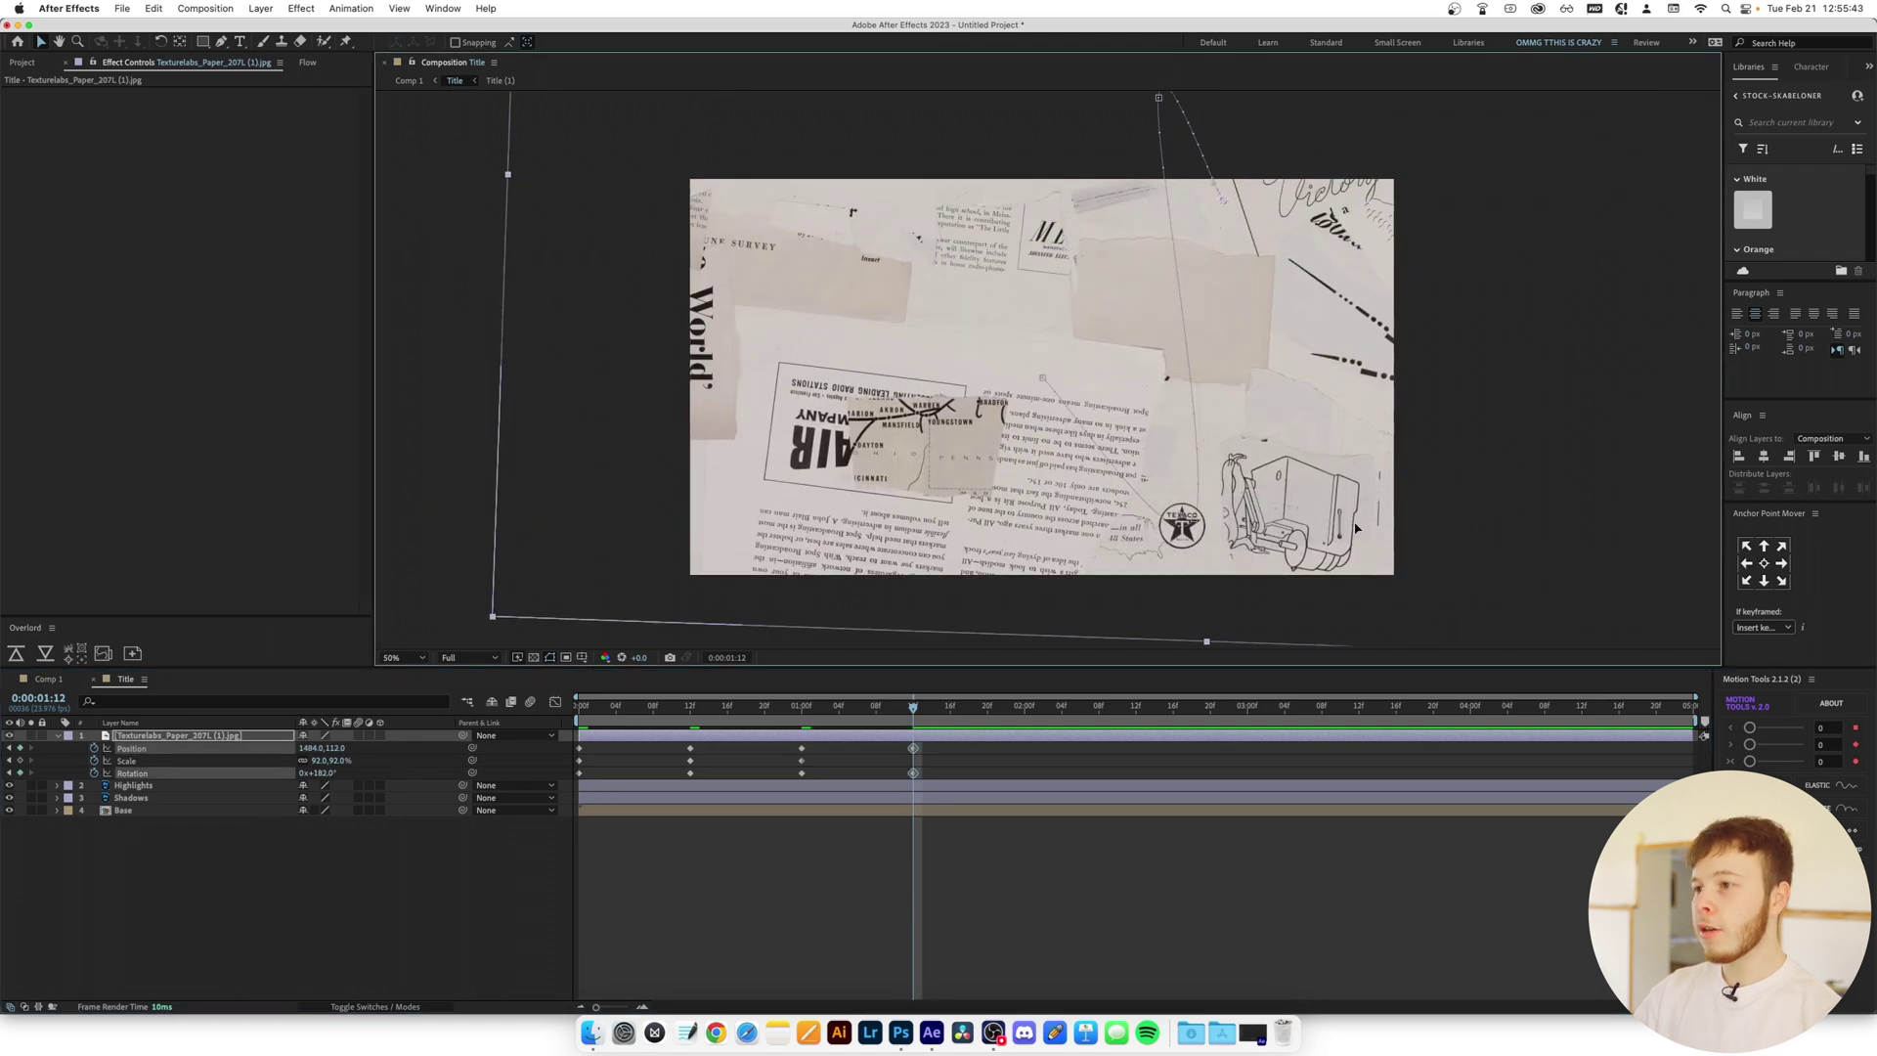
pyautogui.moveTo(988, 323); pyautogui.dragTo(1056, 413)
pyautogui.moveTo(319, 762); pyautogui.dragTo(291, 762)
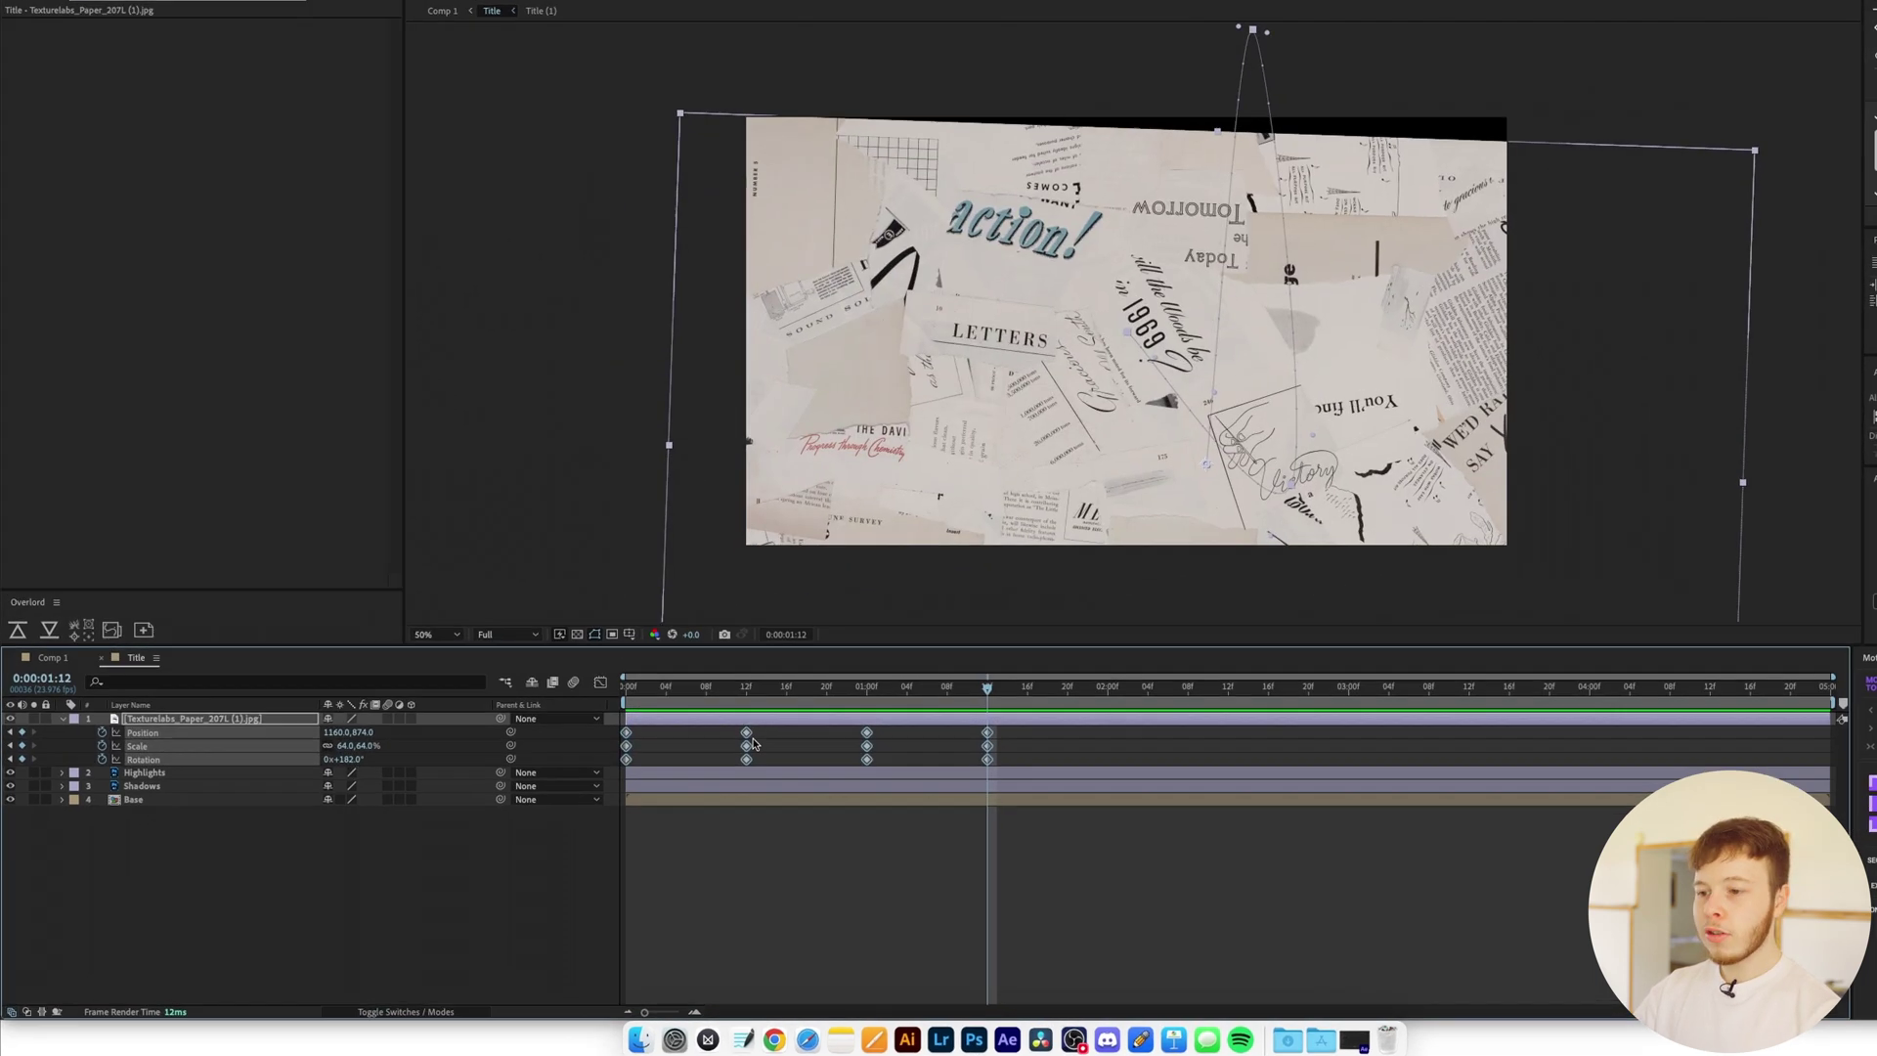
# Convert all of the paper texture's position, scale and rotation keyframes to hold keyframes and preview the stepped motion
pyautogui.rightClick(751, 745)
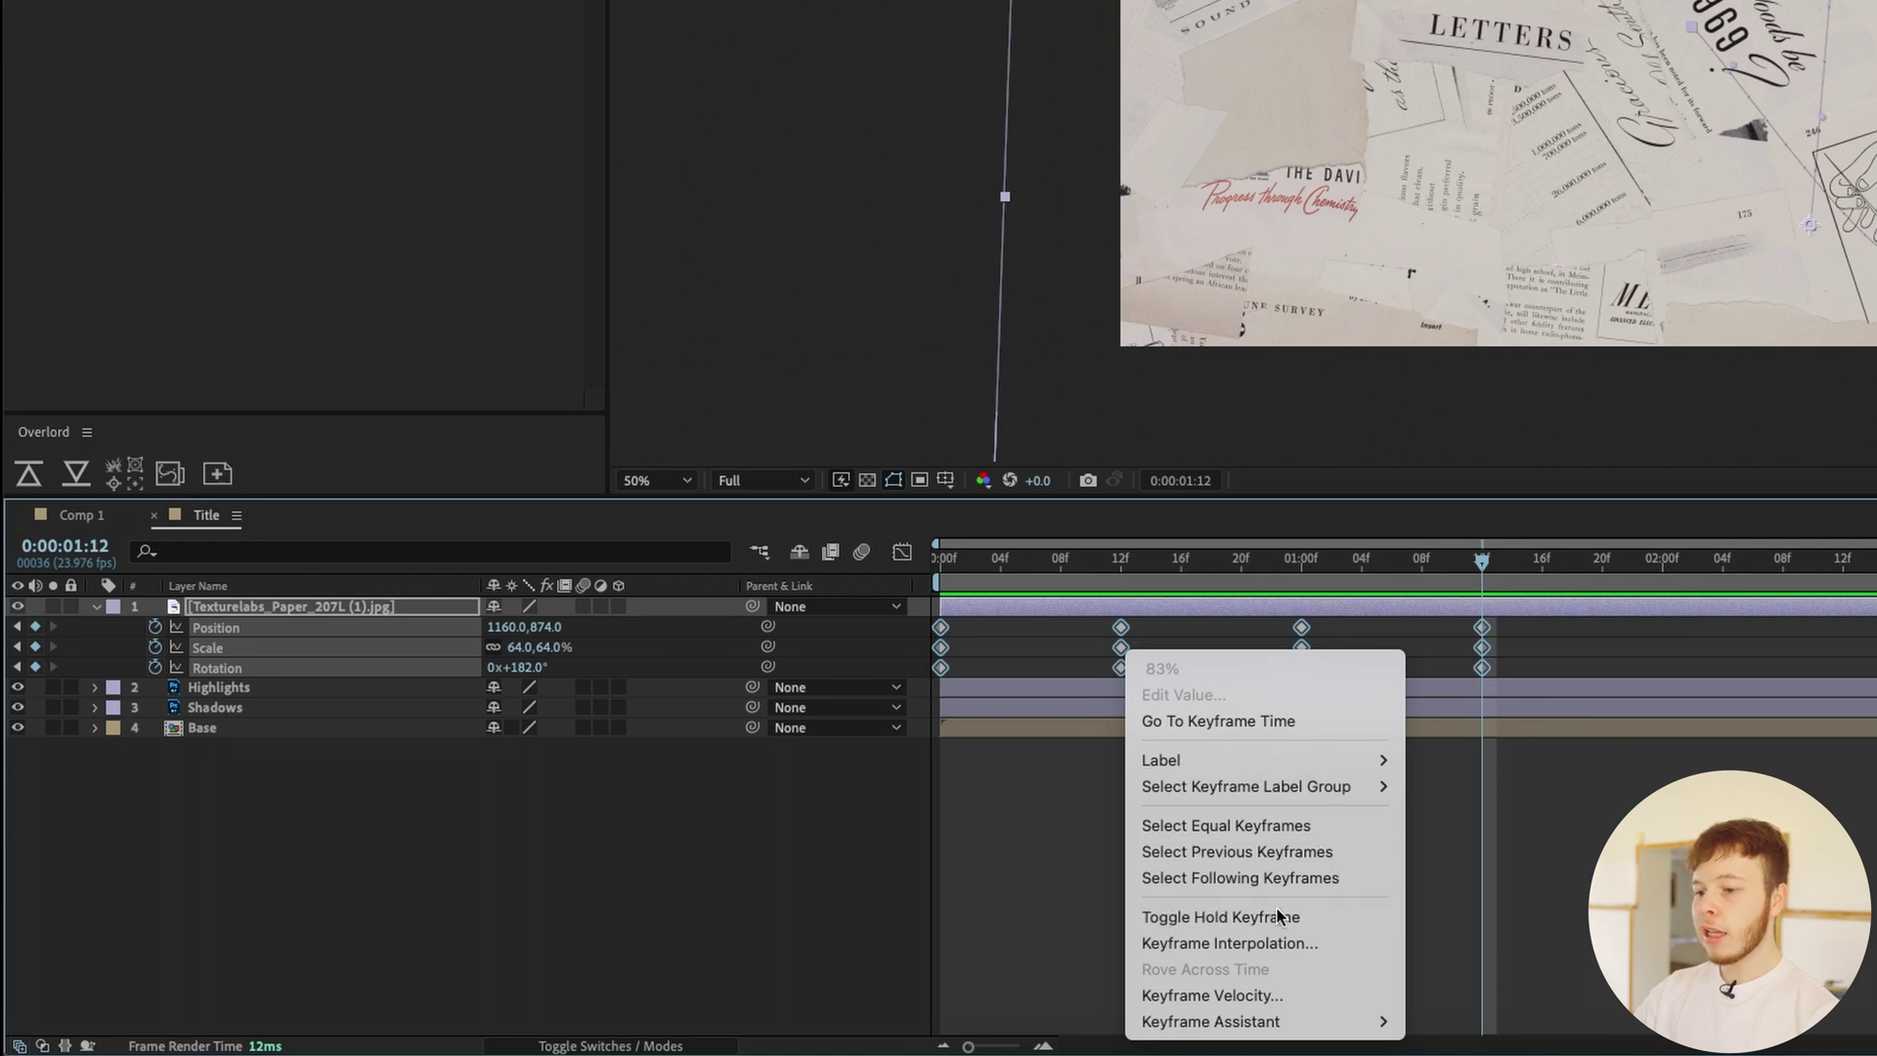
pyautogui.click(1279, 916)
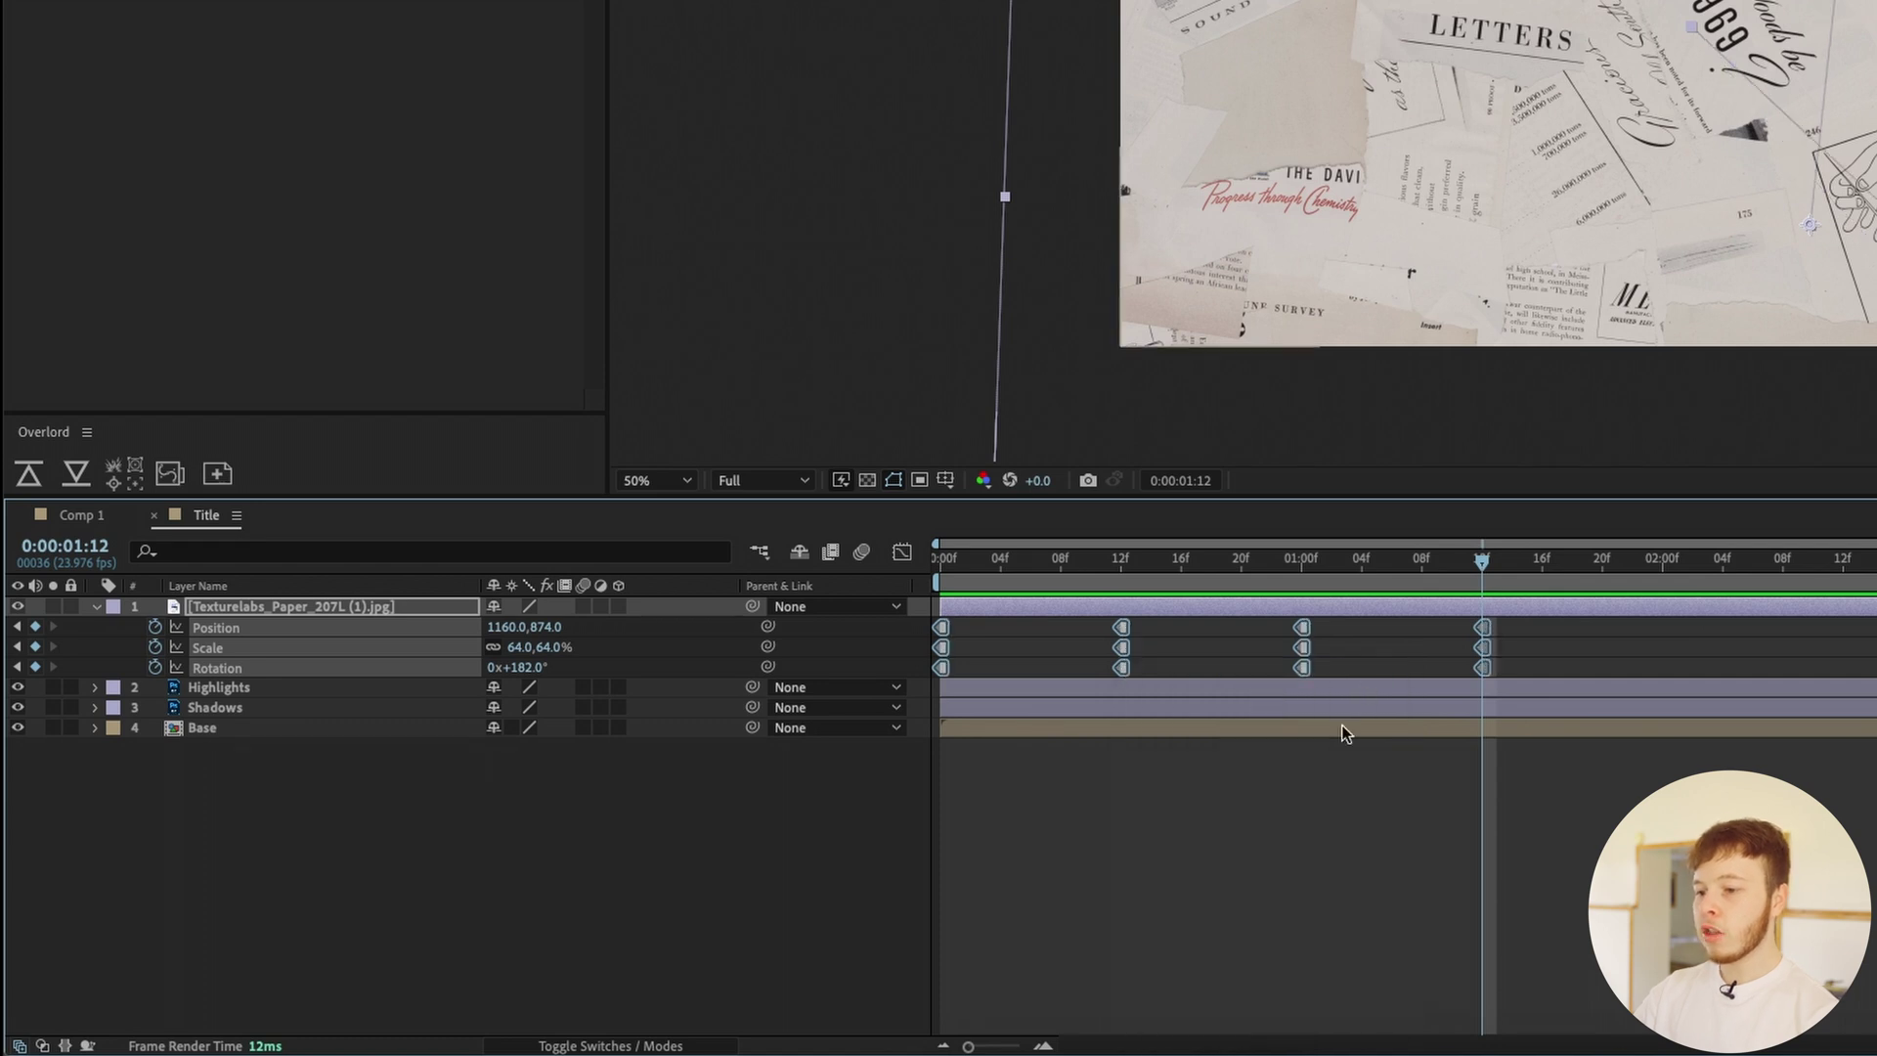
pyautogui.click(1383, 565)
pyautogui.press('Home')
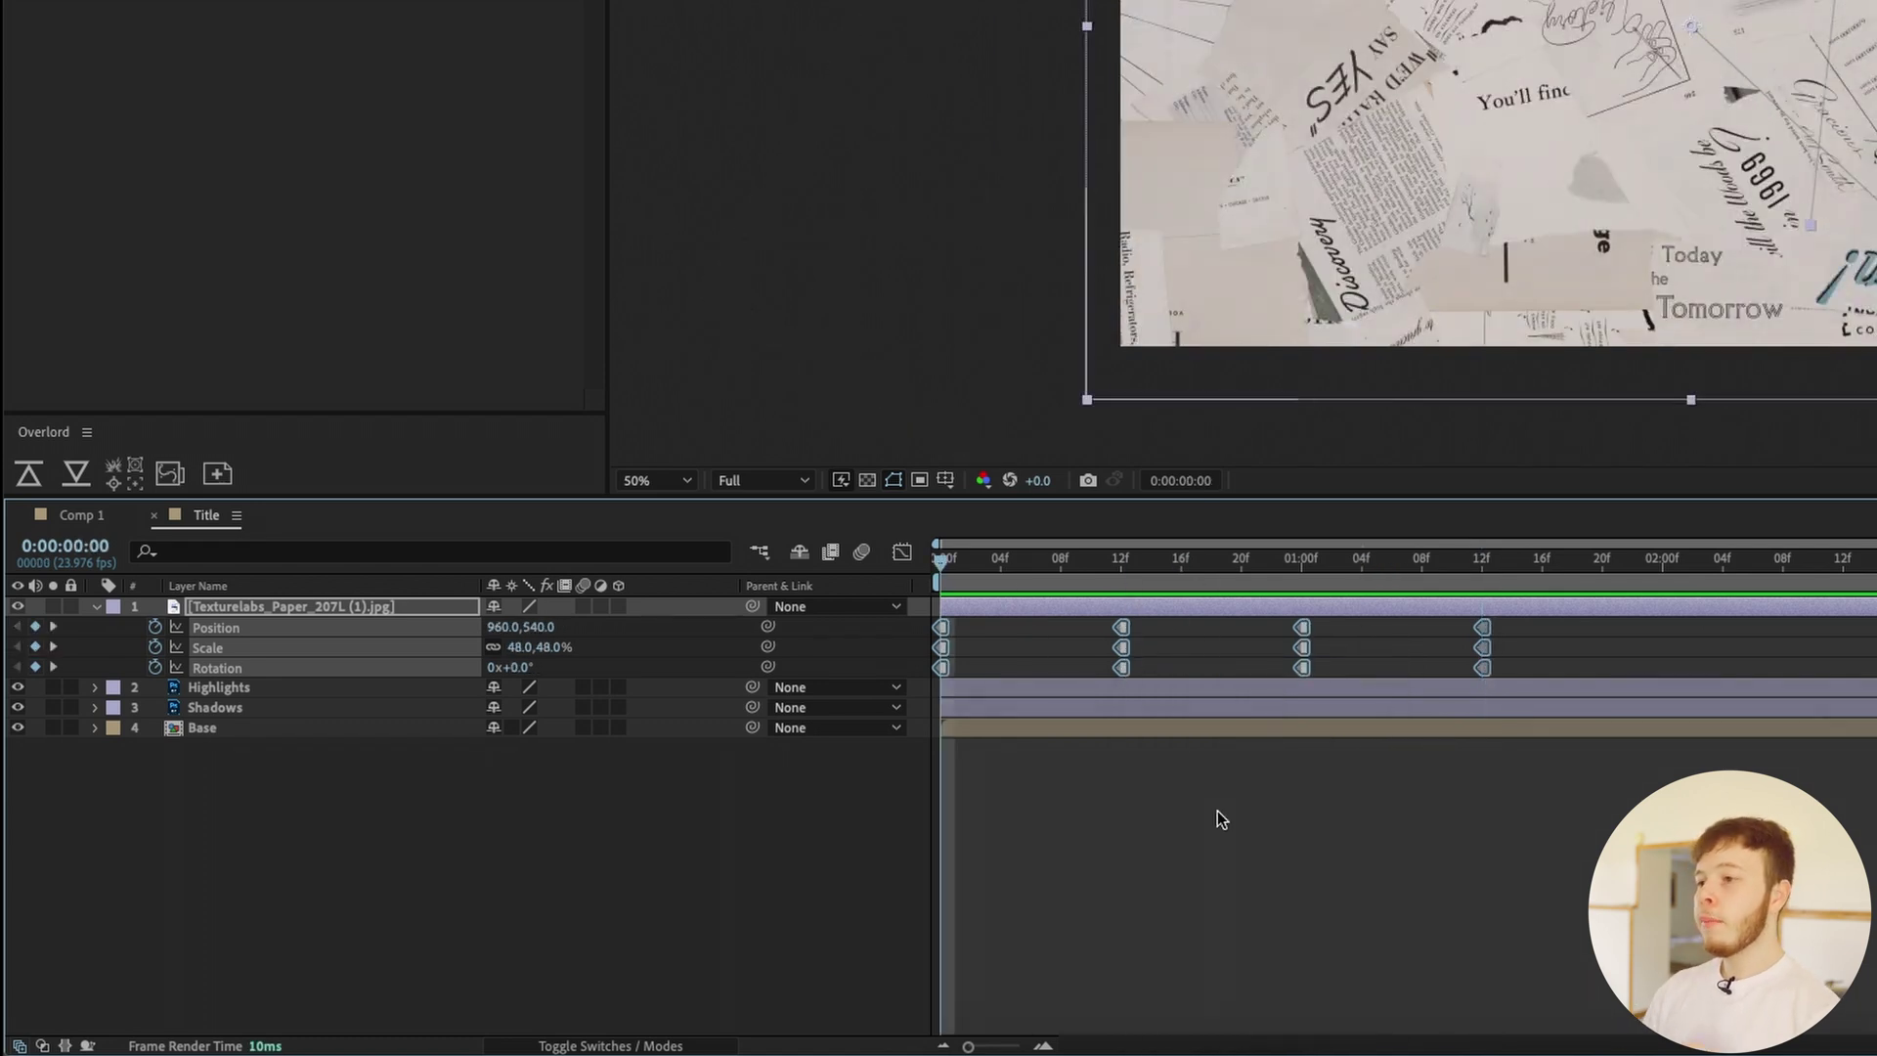
pyautogui.moveTo(1062, 557); pyautogui.dragTo(914, 560)
pyautogui.press('space')
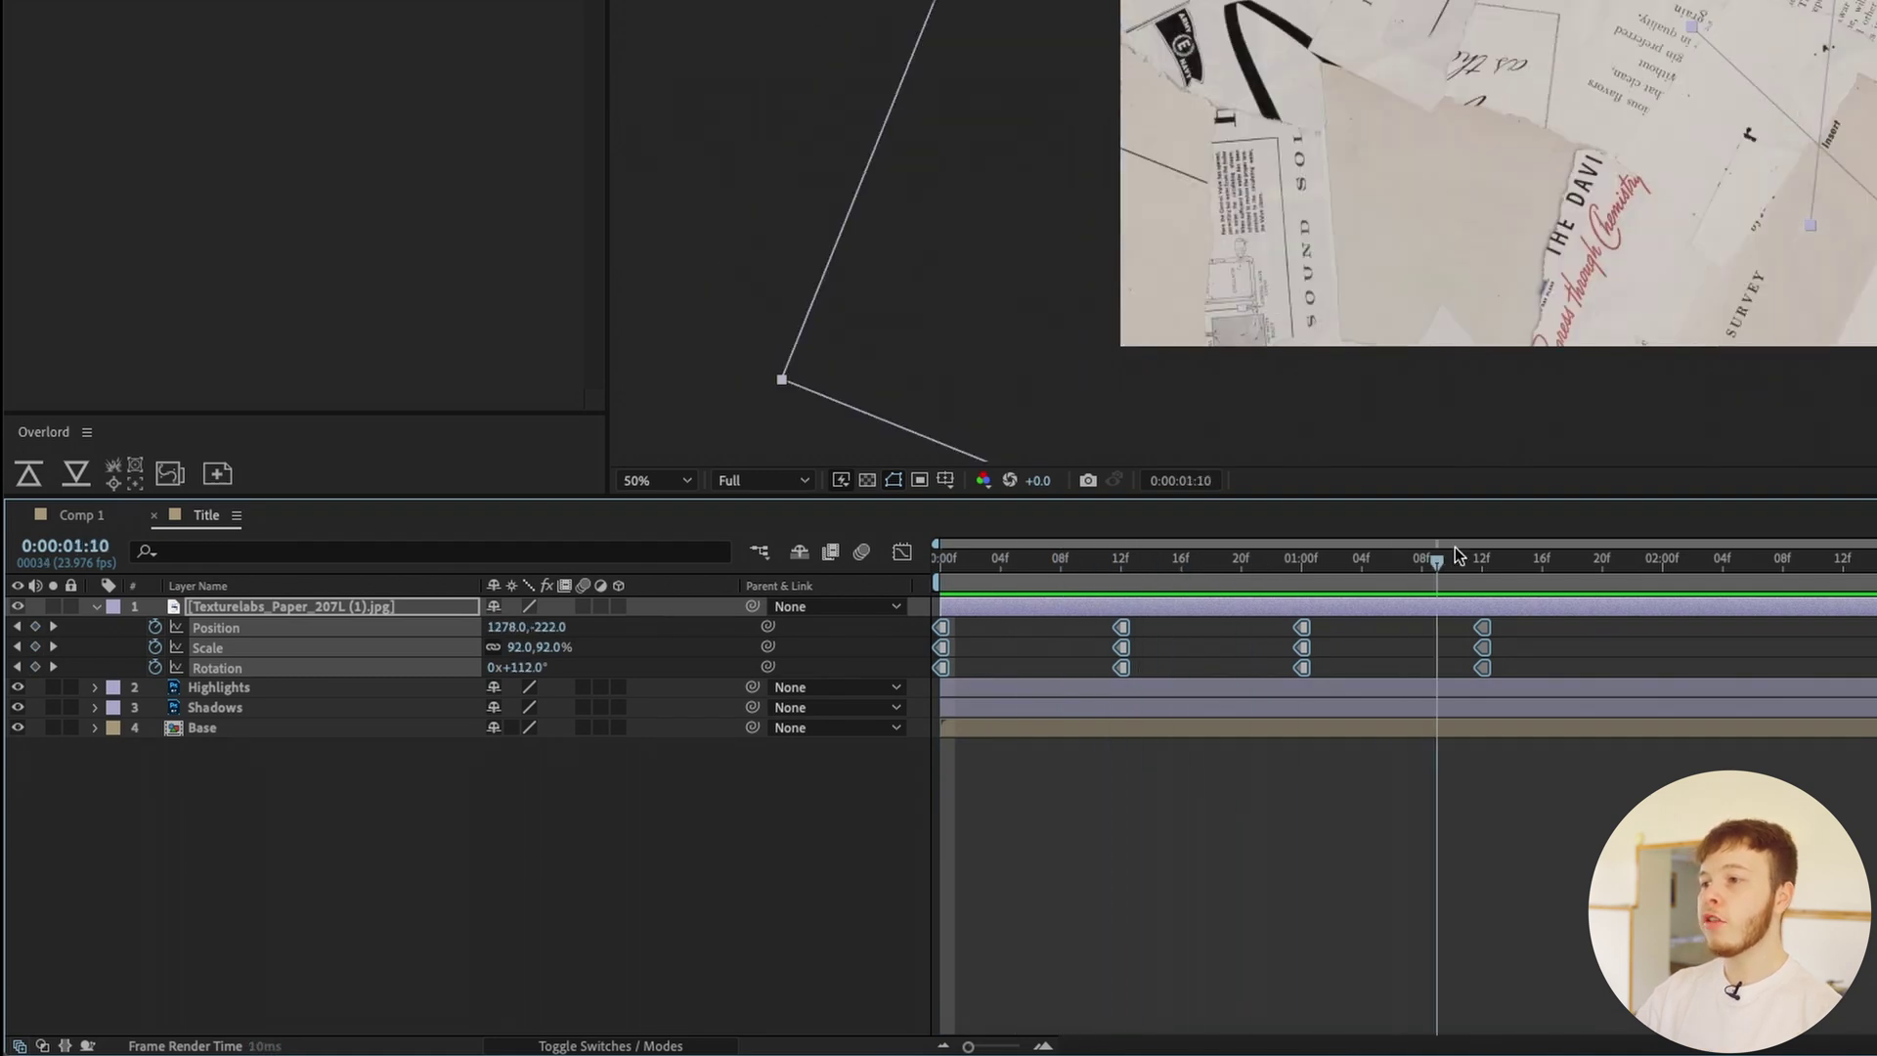
pyautogui.press('space')
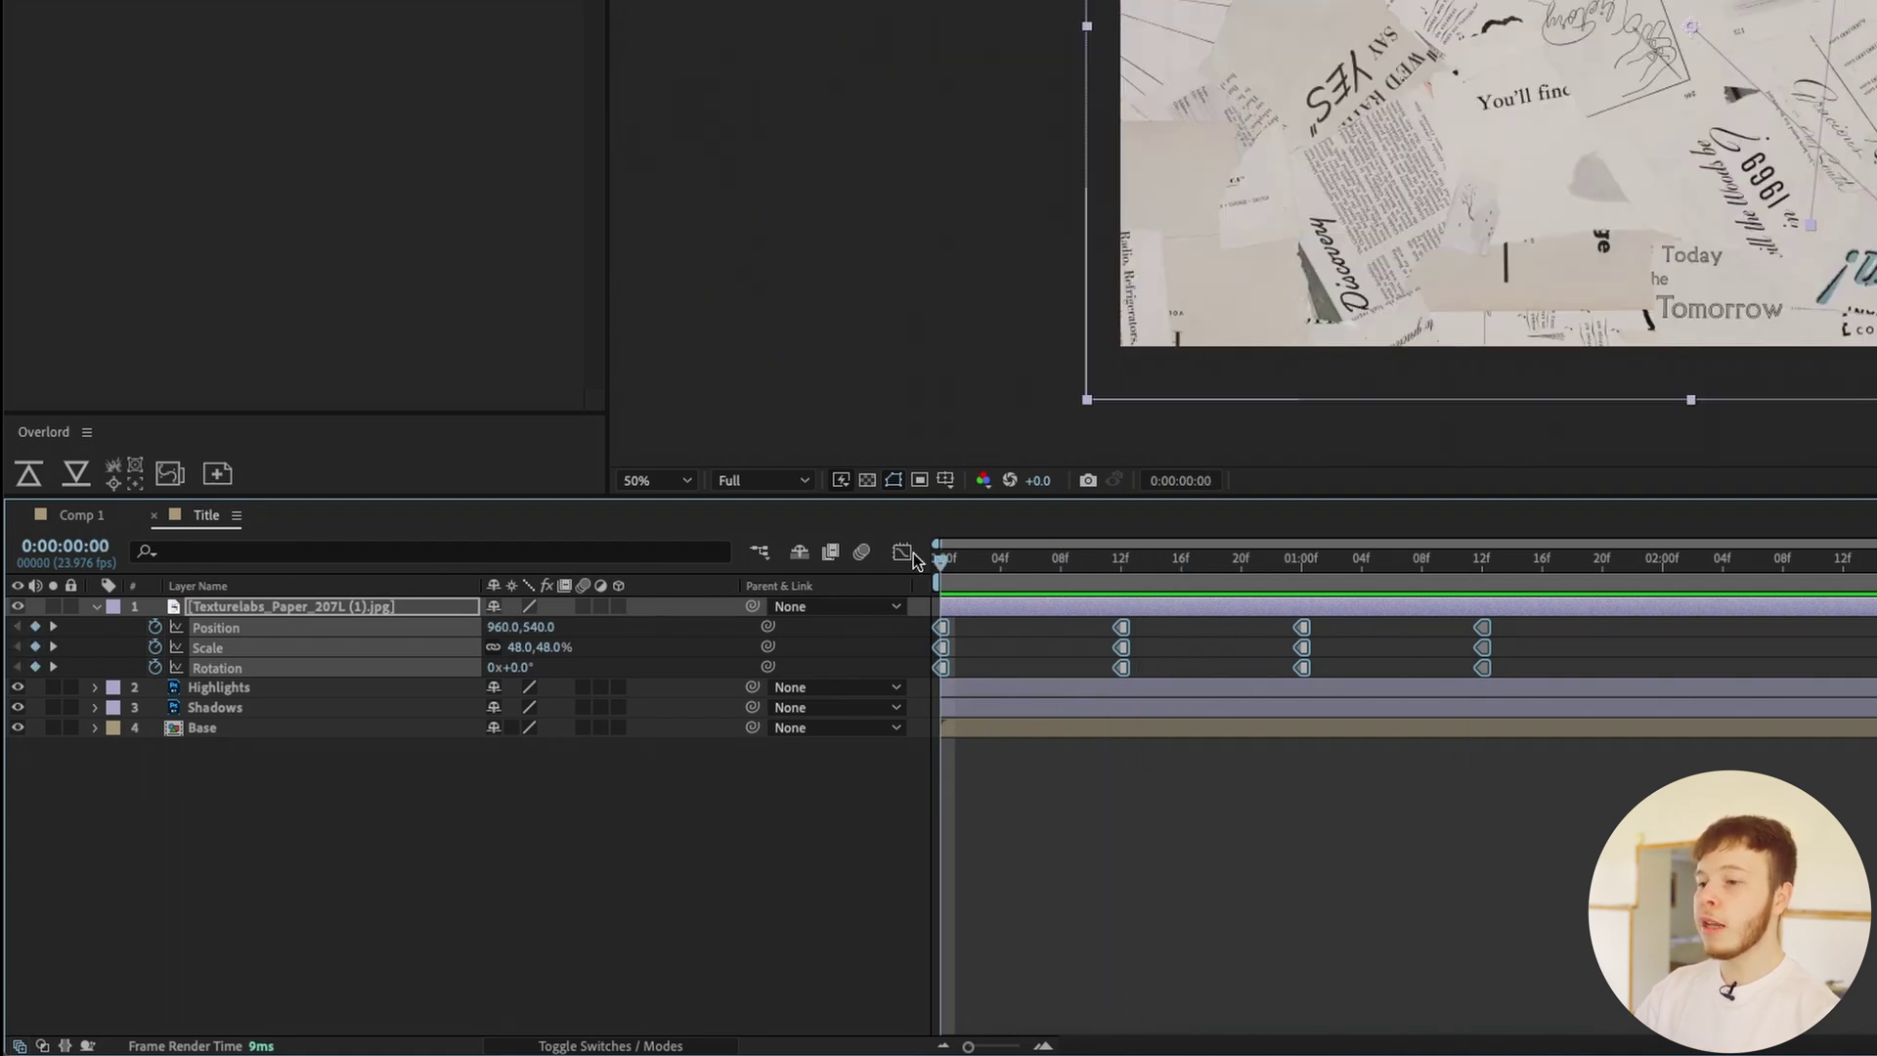
# Add a loopOut() expression to the paper texture's position, scale and rotation
pyautogui.click(554, 939)
pyautogui.keyDown('alt'); pyautogui.click(155, 627); pyautogui.keyUp('alt')
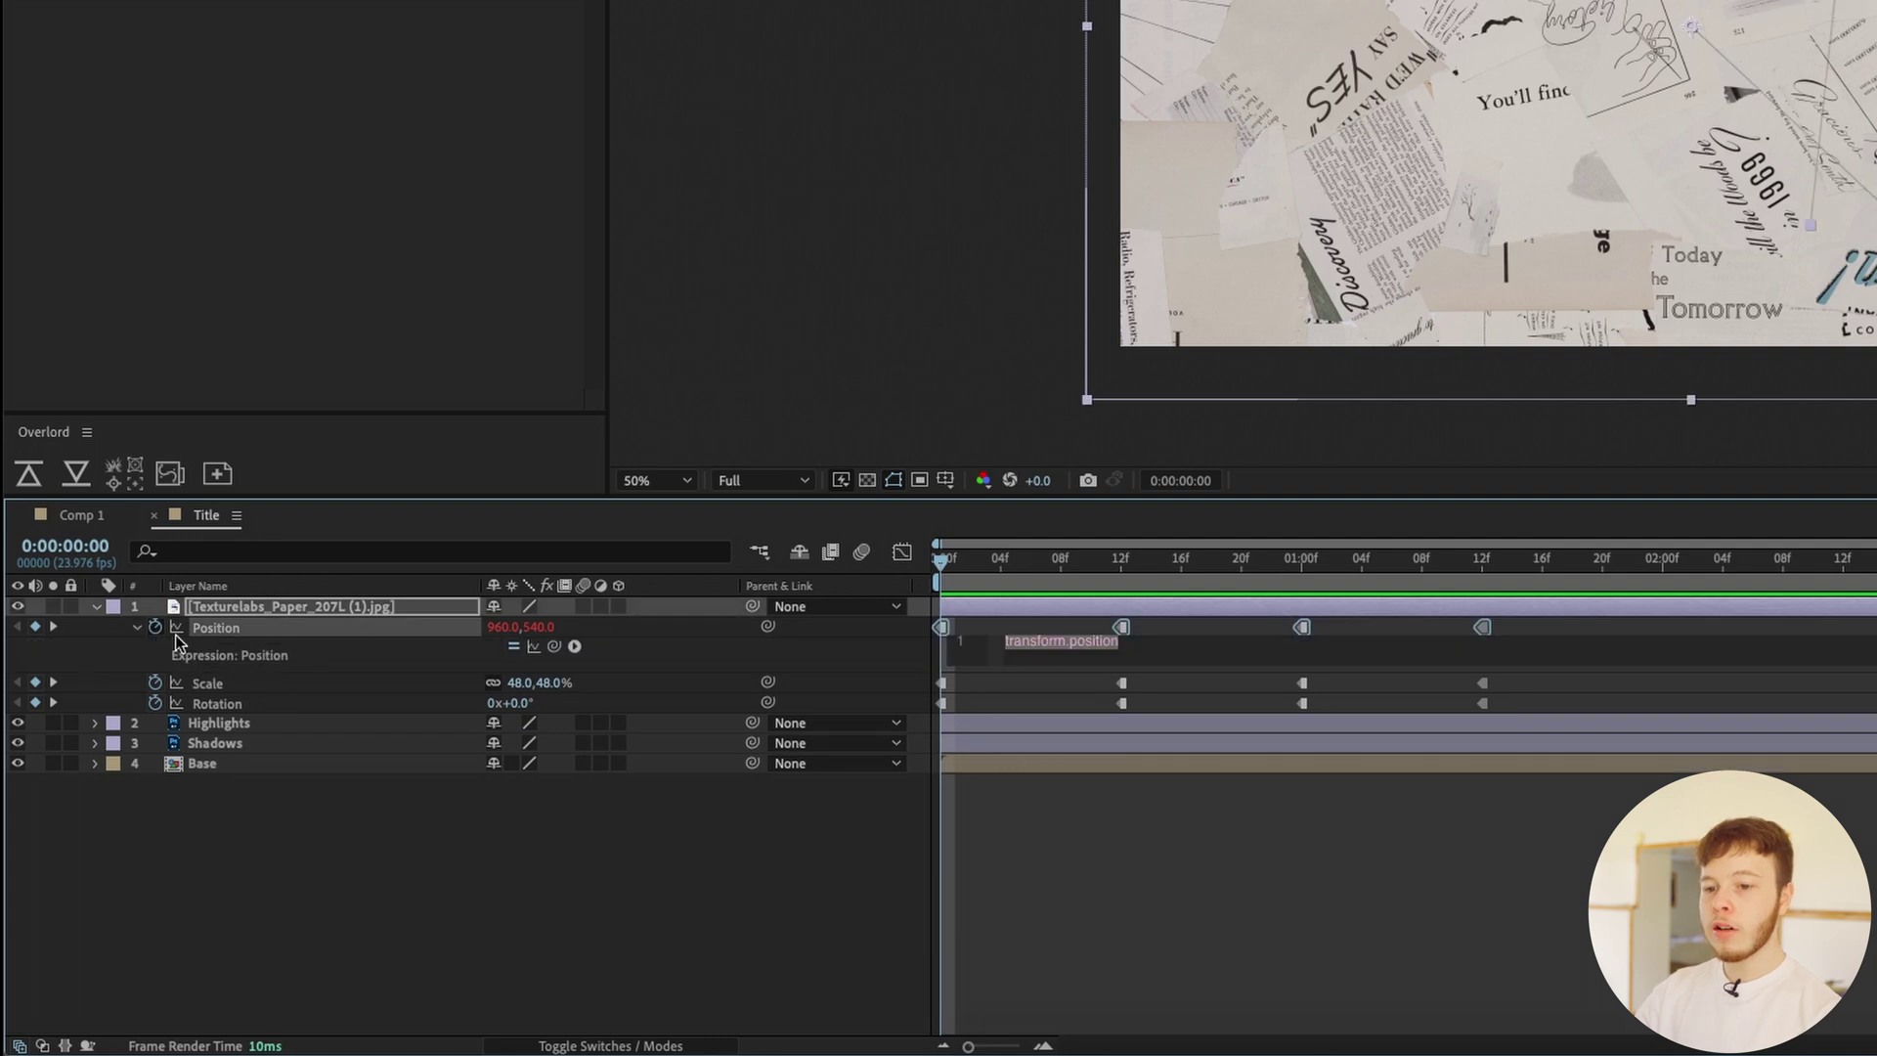
pyautogui.write('loo')
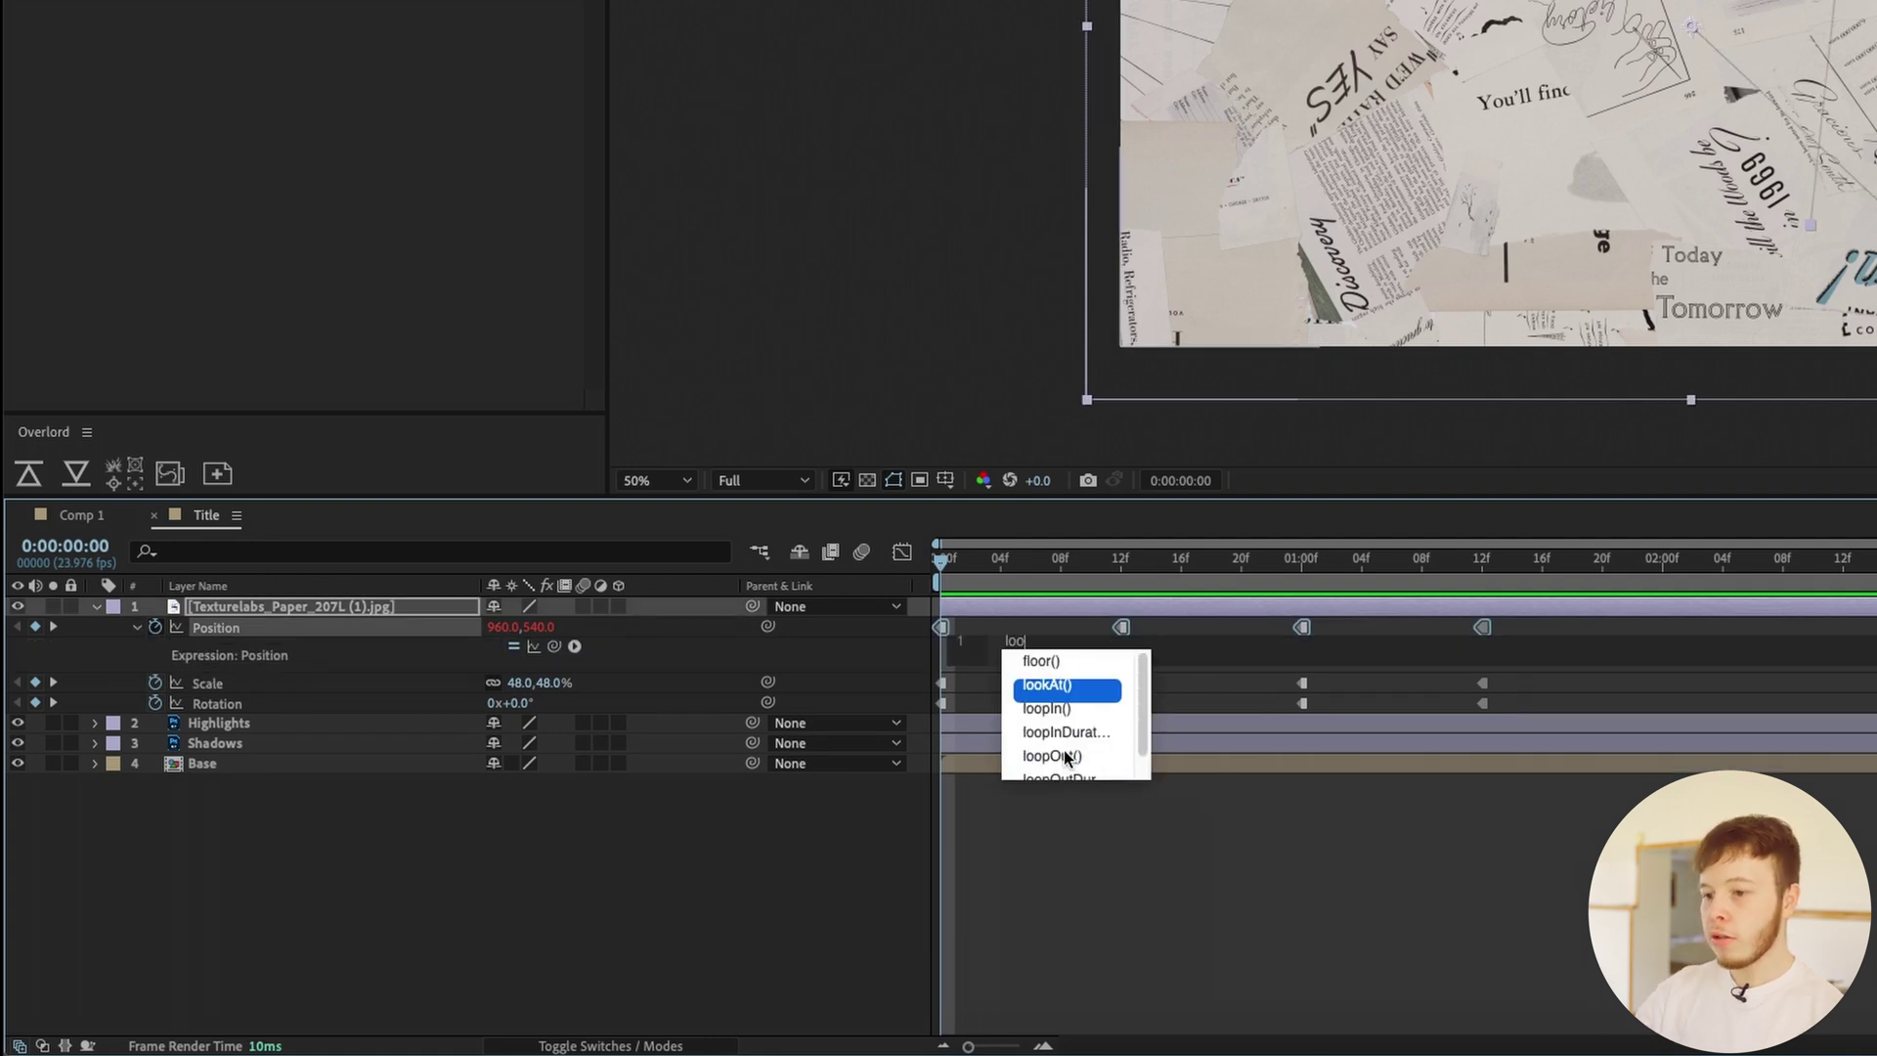
pyautogui.click(1068, 756)
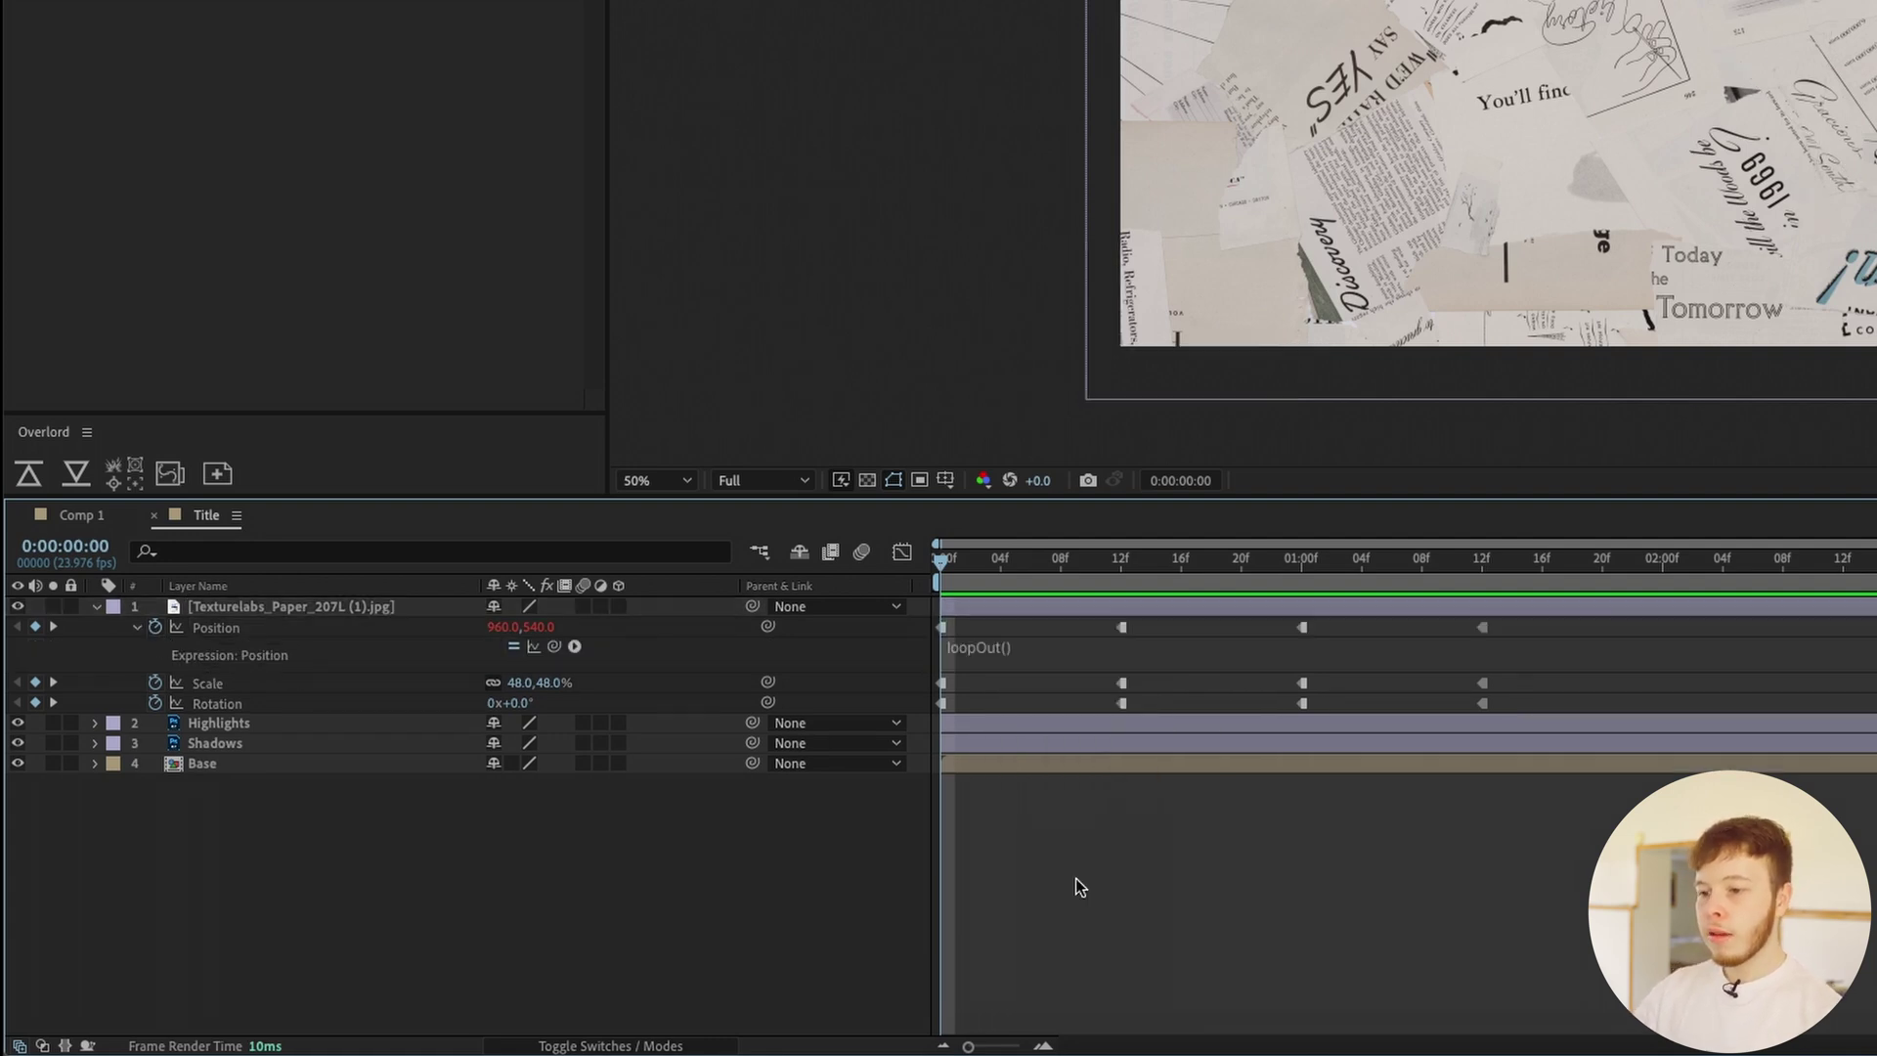
pyautogui.keyDown('alt'); pyautogui.click(154, 682); pyautogui.keyUp('alt')
pyautogui.write('loopOut()')
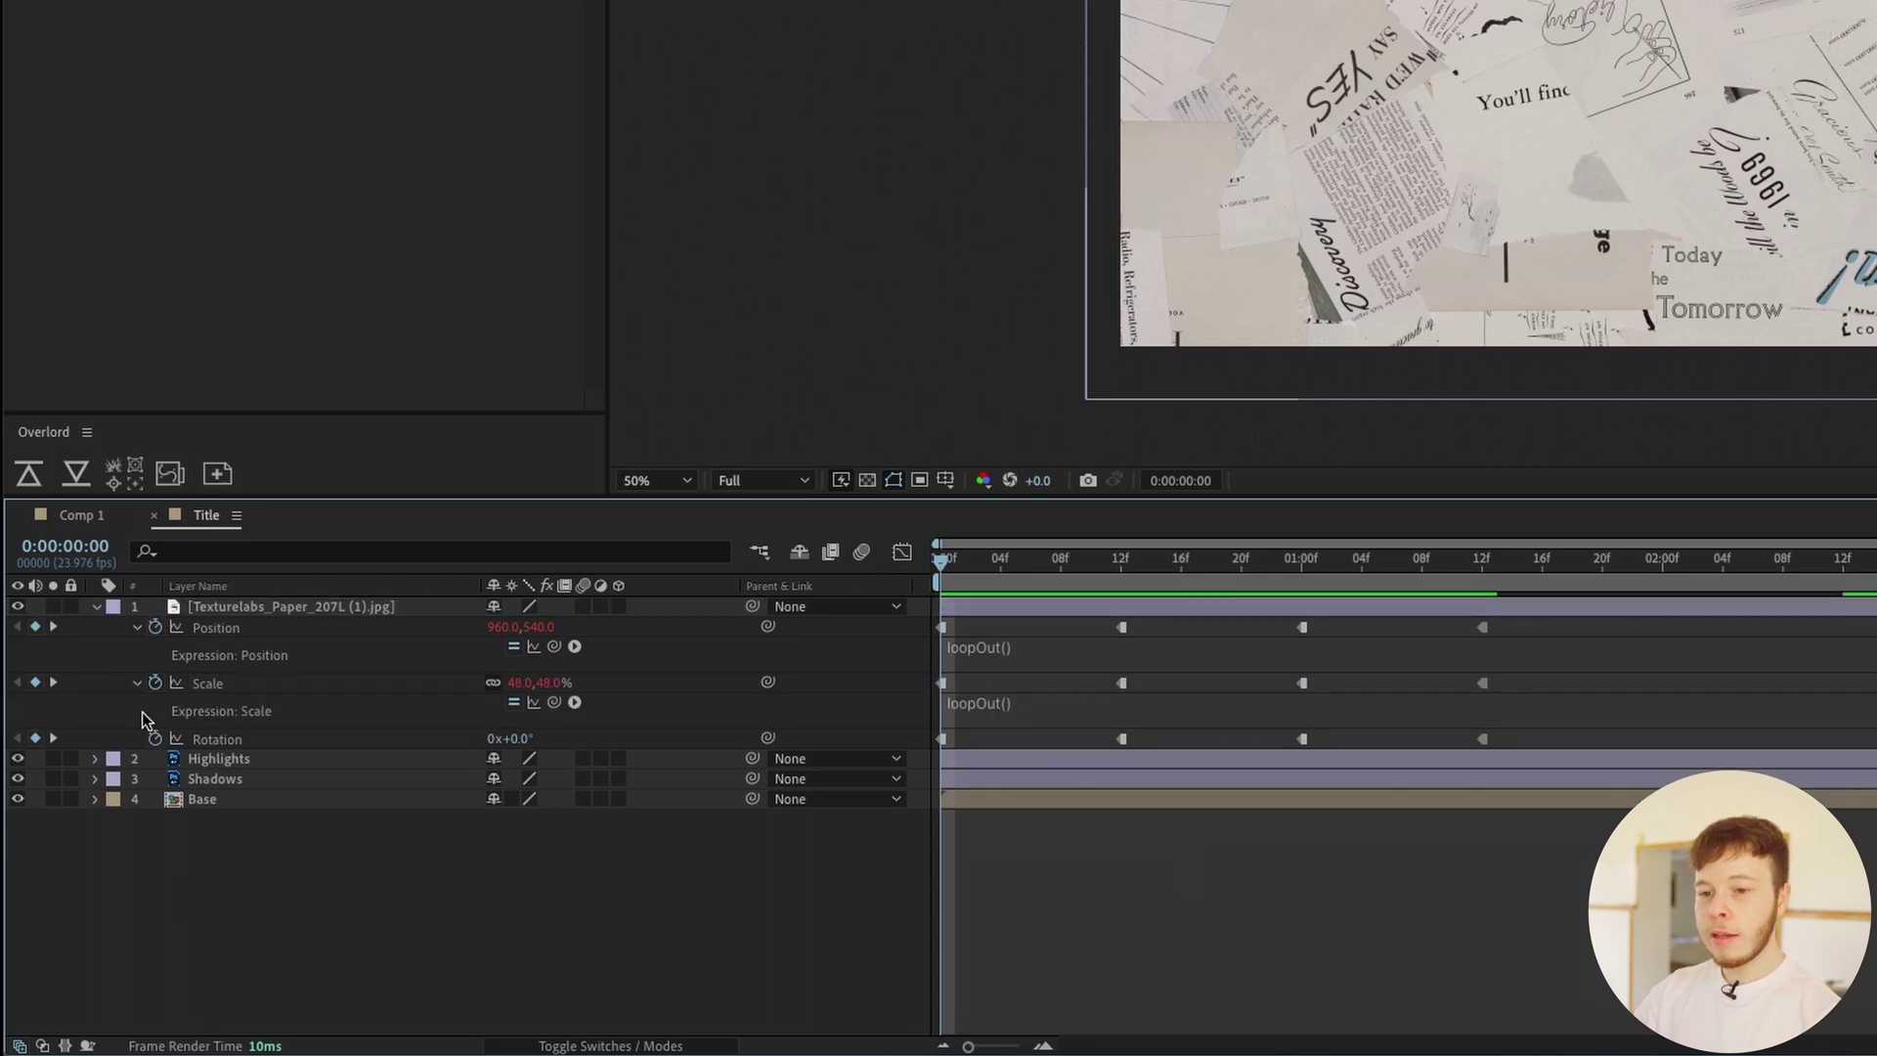
pyautogui.keyDown('alt'); pyautogui.click(155, 739); pyautogui.keyUp('alt')
pyautogui.write('loopOut()')
pyautogui.click(1342, 855)
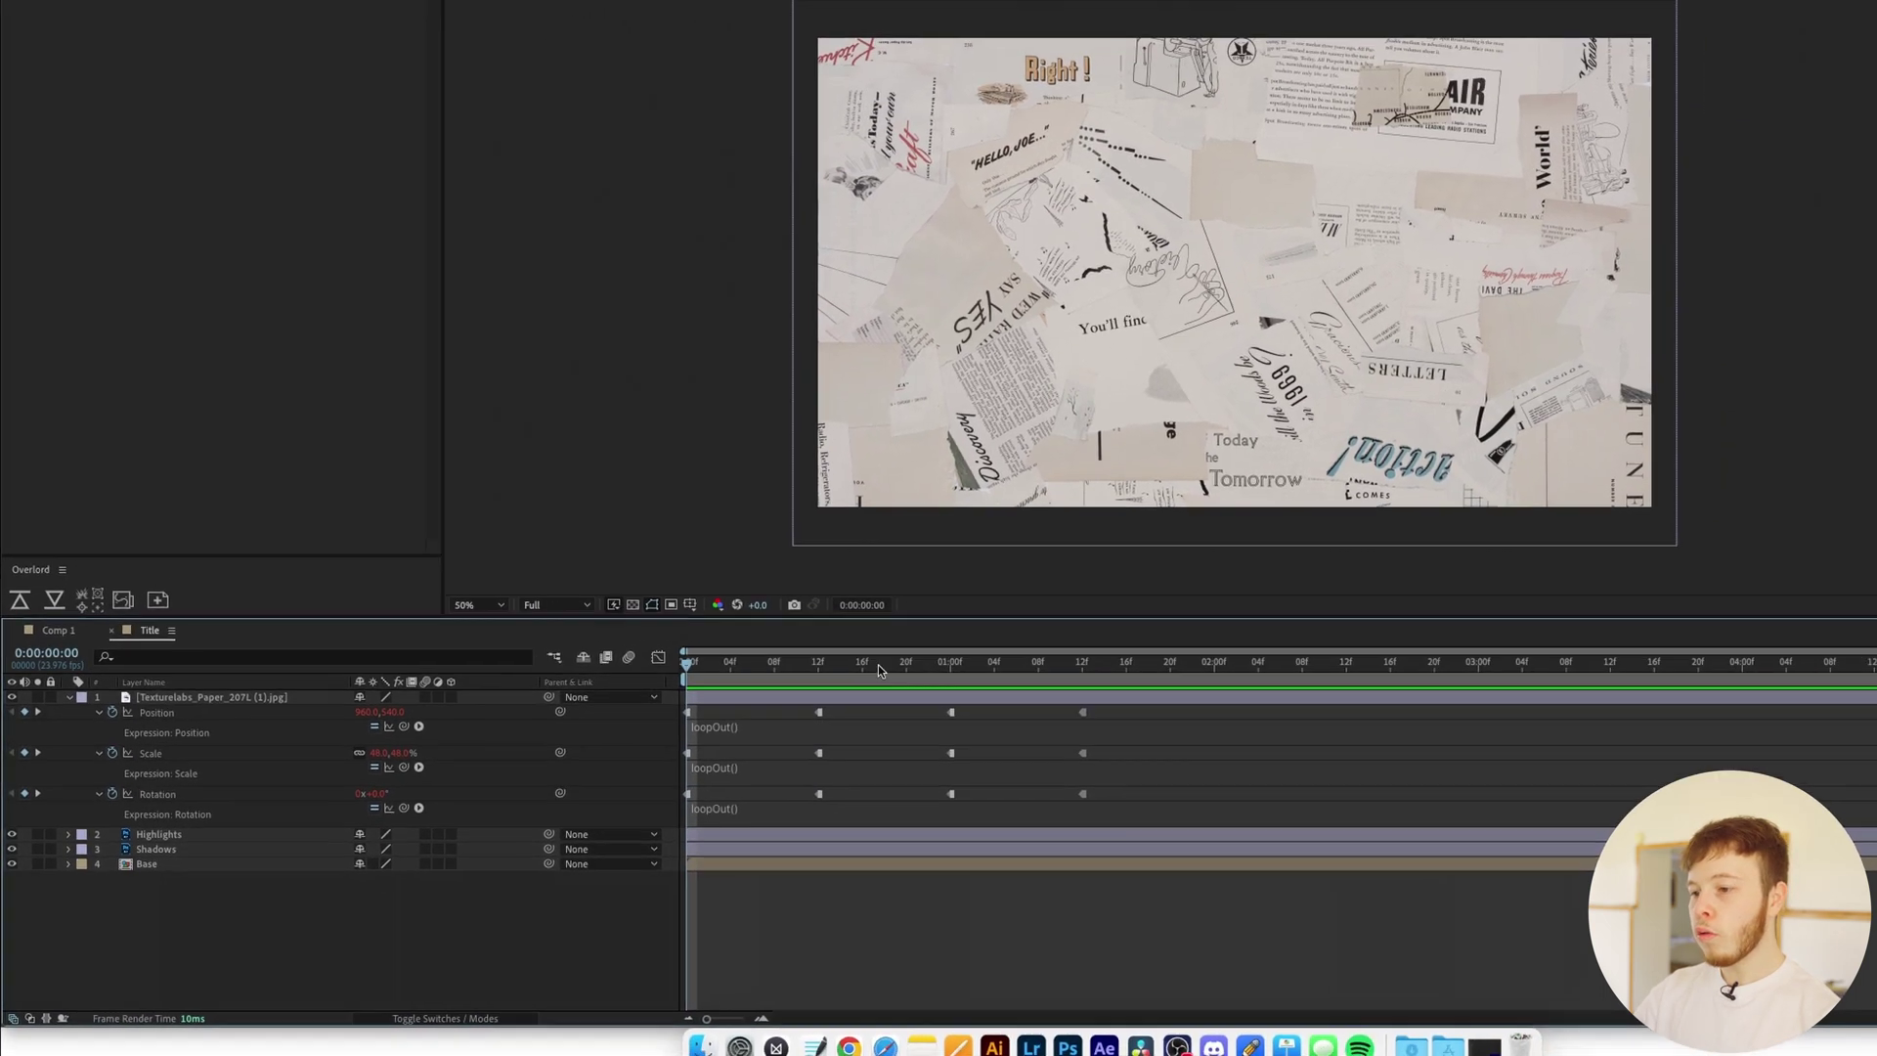
# Preview the looping paper texture motion and collapse the layer's keyframed properties
pyautogui.moveTo(1208, 563); pyautogui.dragTo(1333, 555)
pyautogui.moveTo(819, 702); pyautogui.dragTo(577, 724)
pyautogui.press('space')
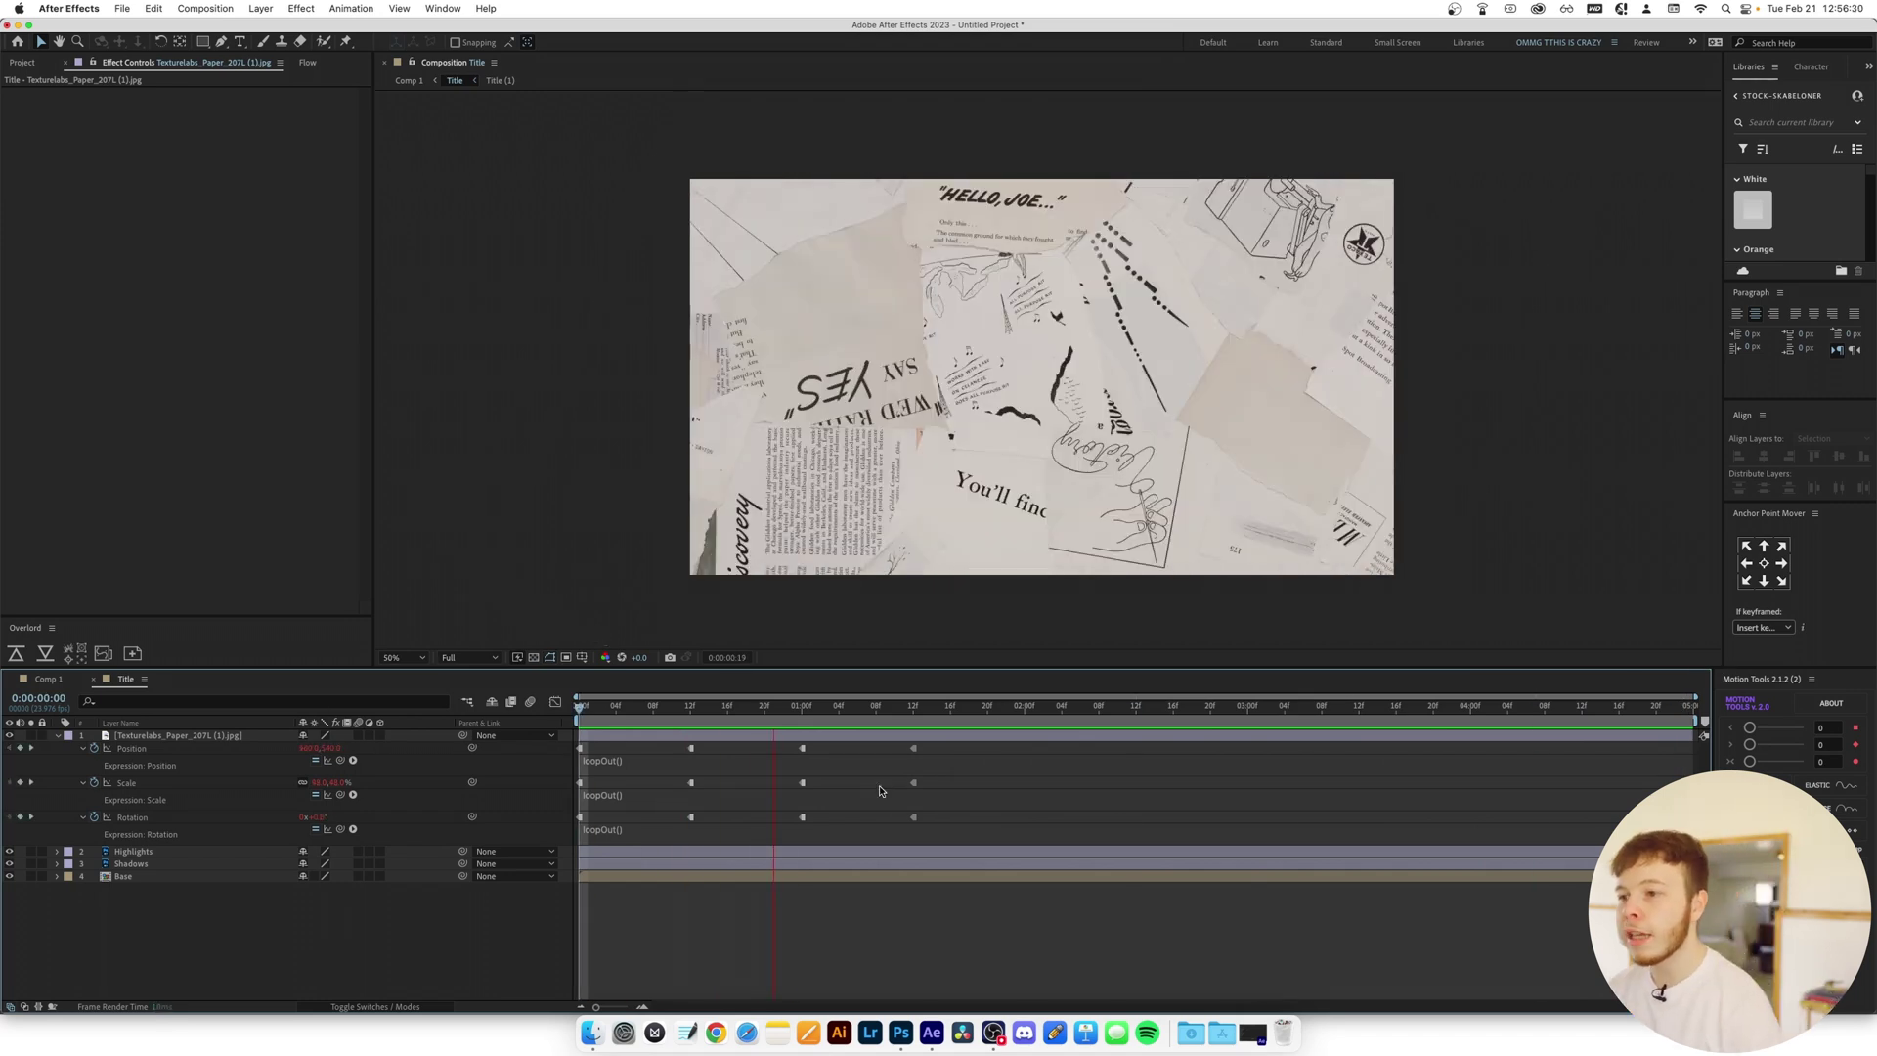
pyautogui.press('space')
pyautogui.press('u')
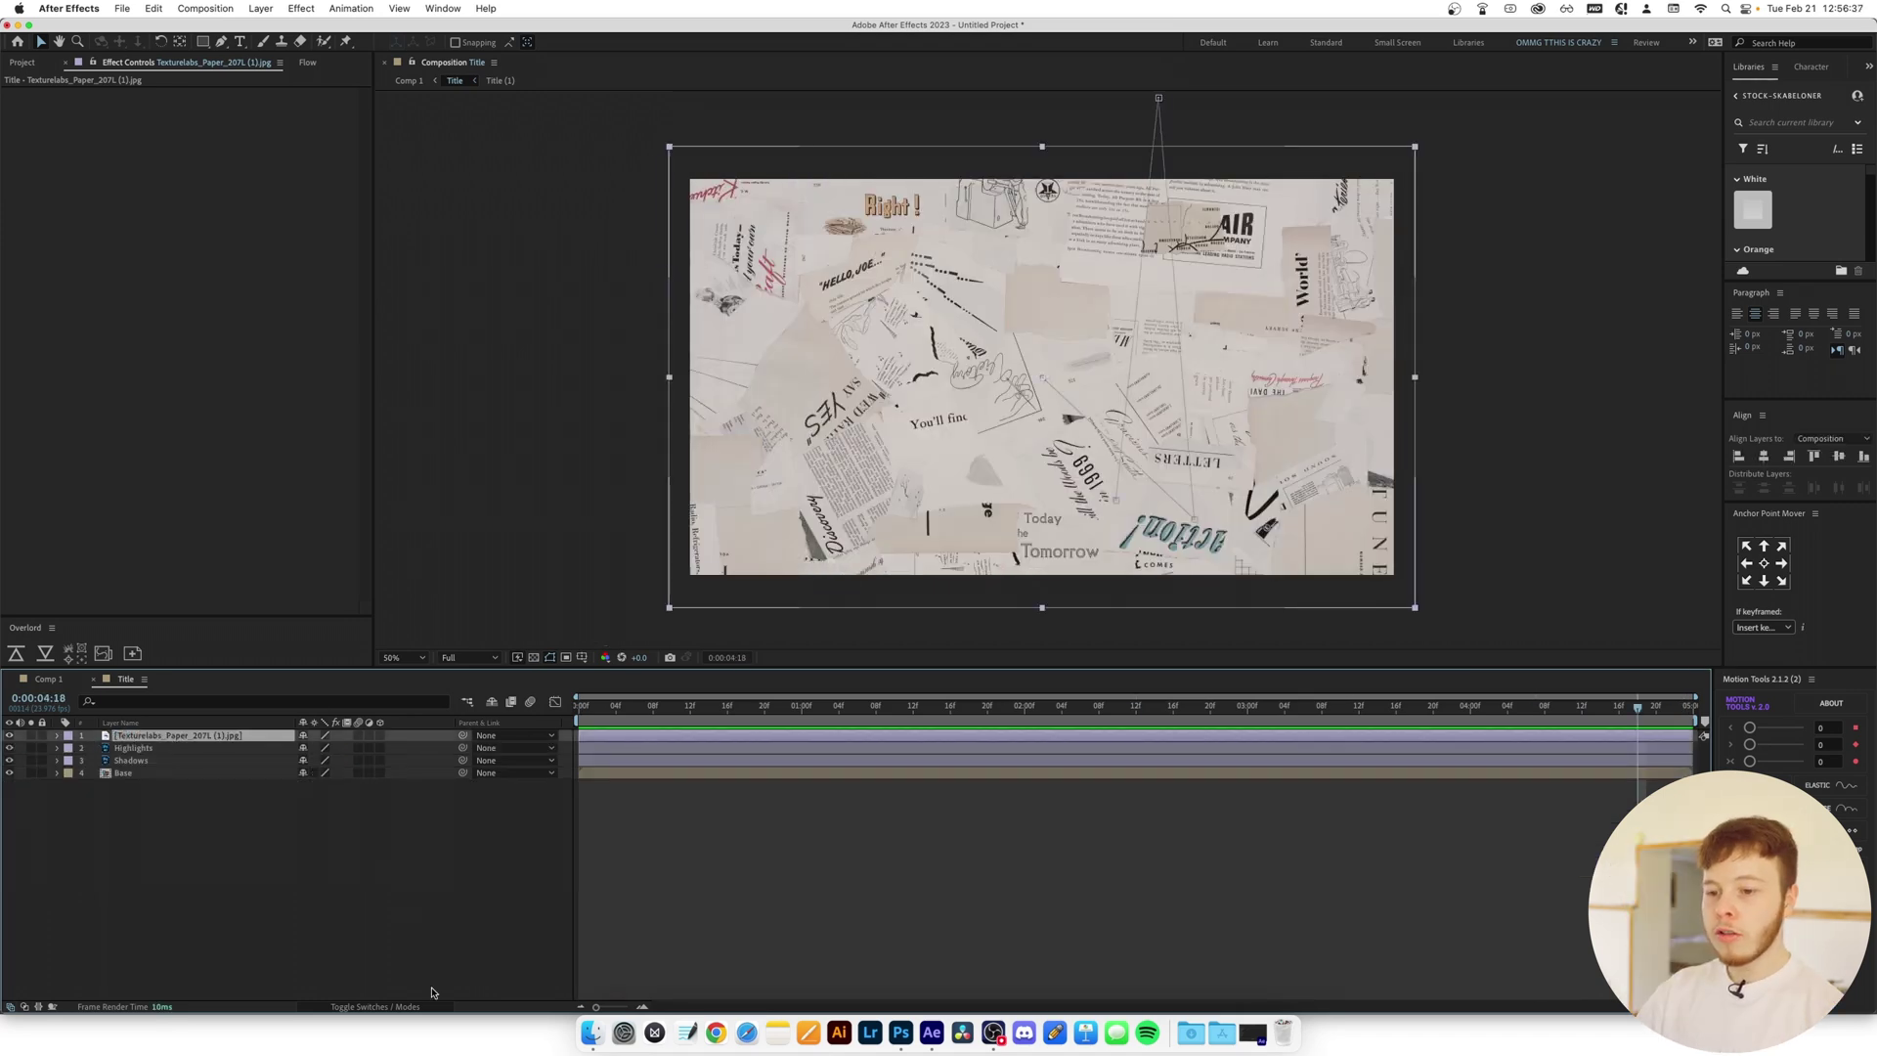
# Show the layers' blending modes and cycle the paper texture's mode backwards from Saturation to Hard Light
pyautogui.click(385, 1007)
pyautogui.click(342, 743)
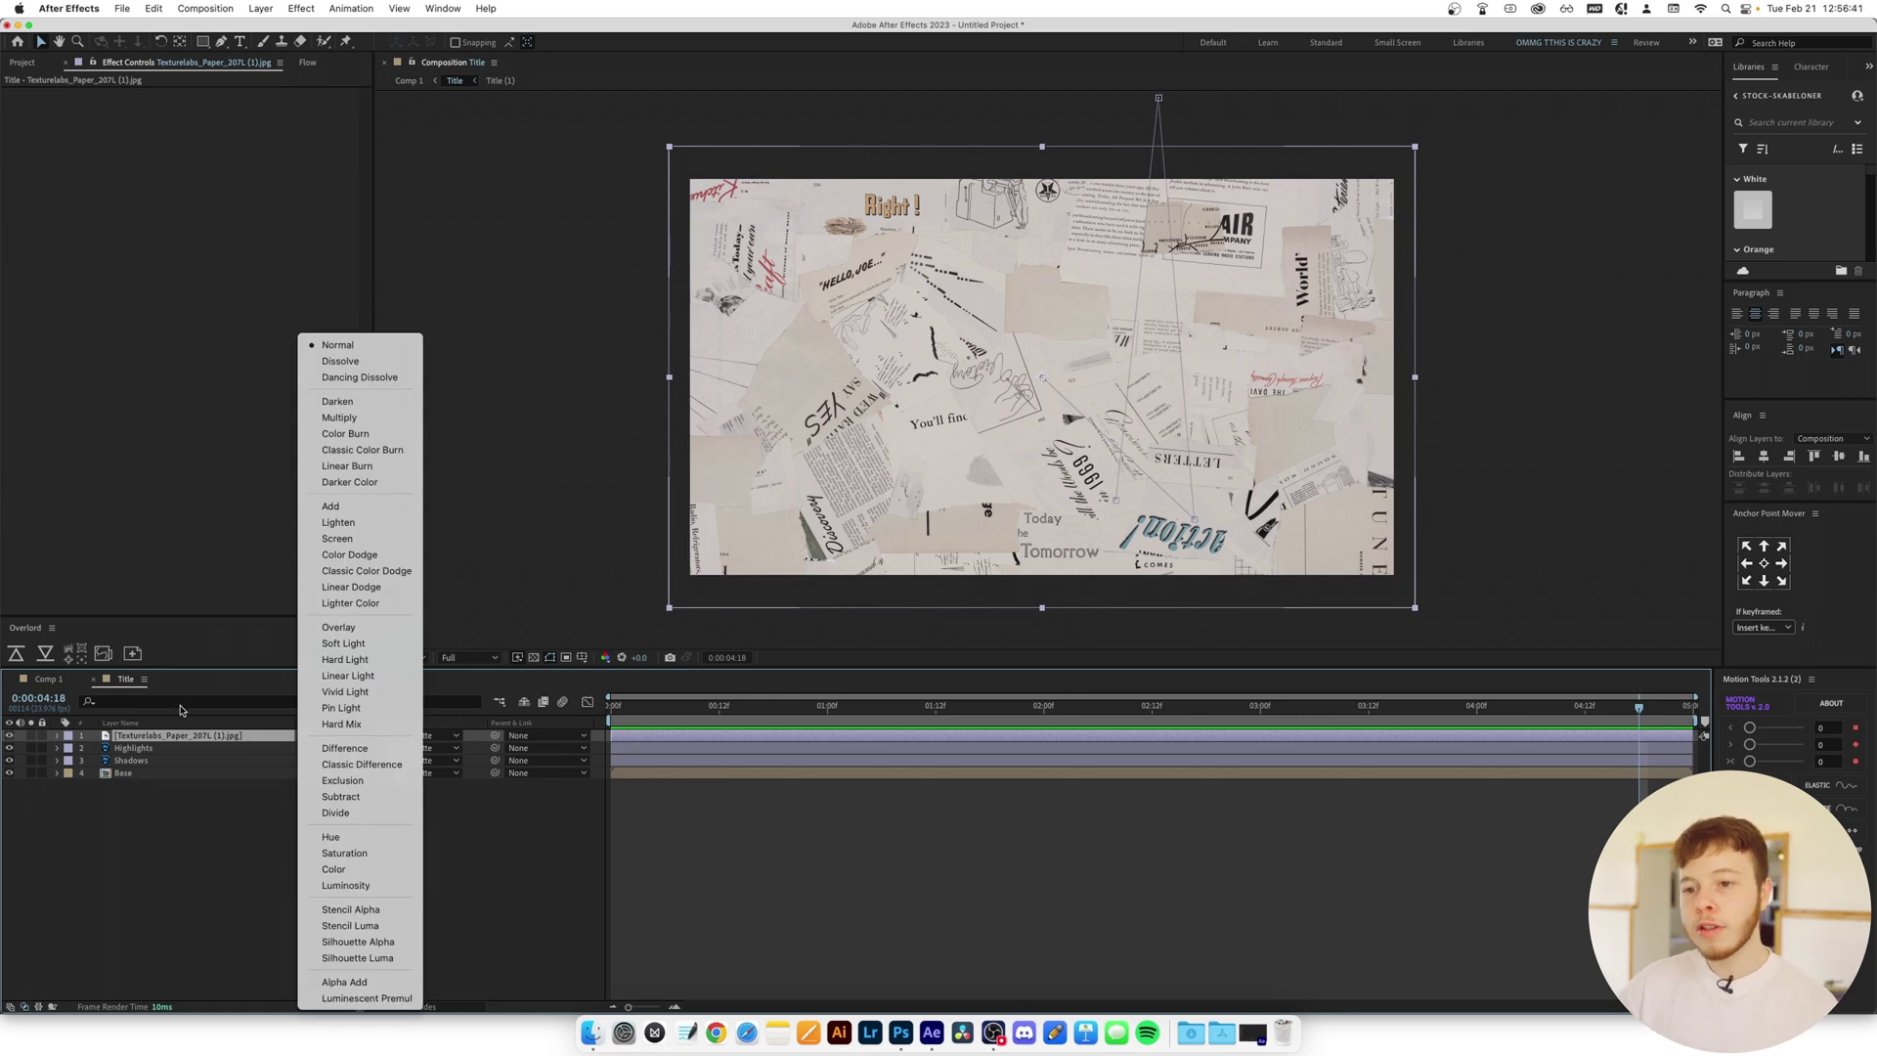
pyautogui.click(169, 741)
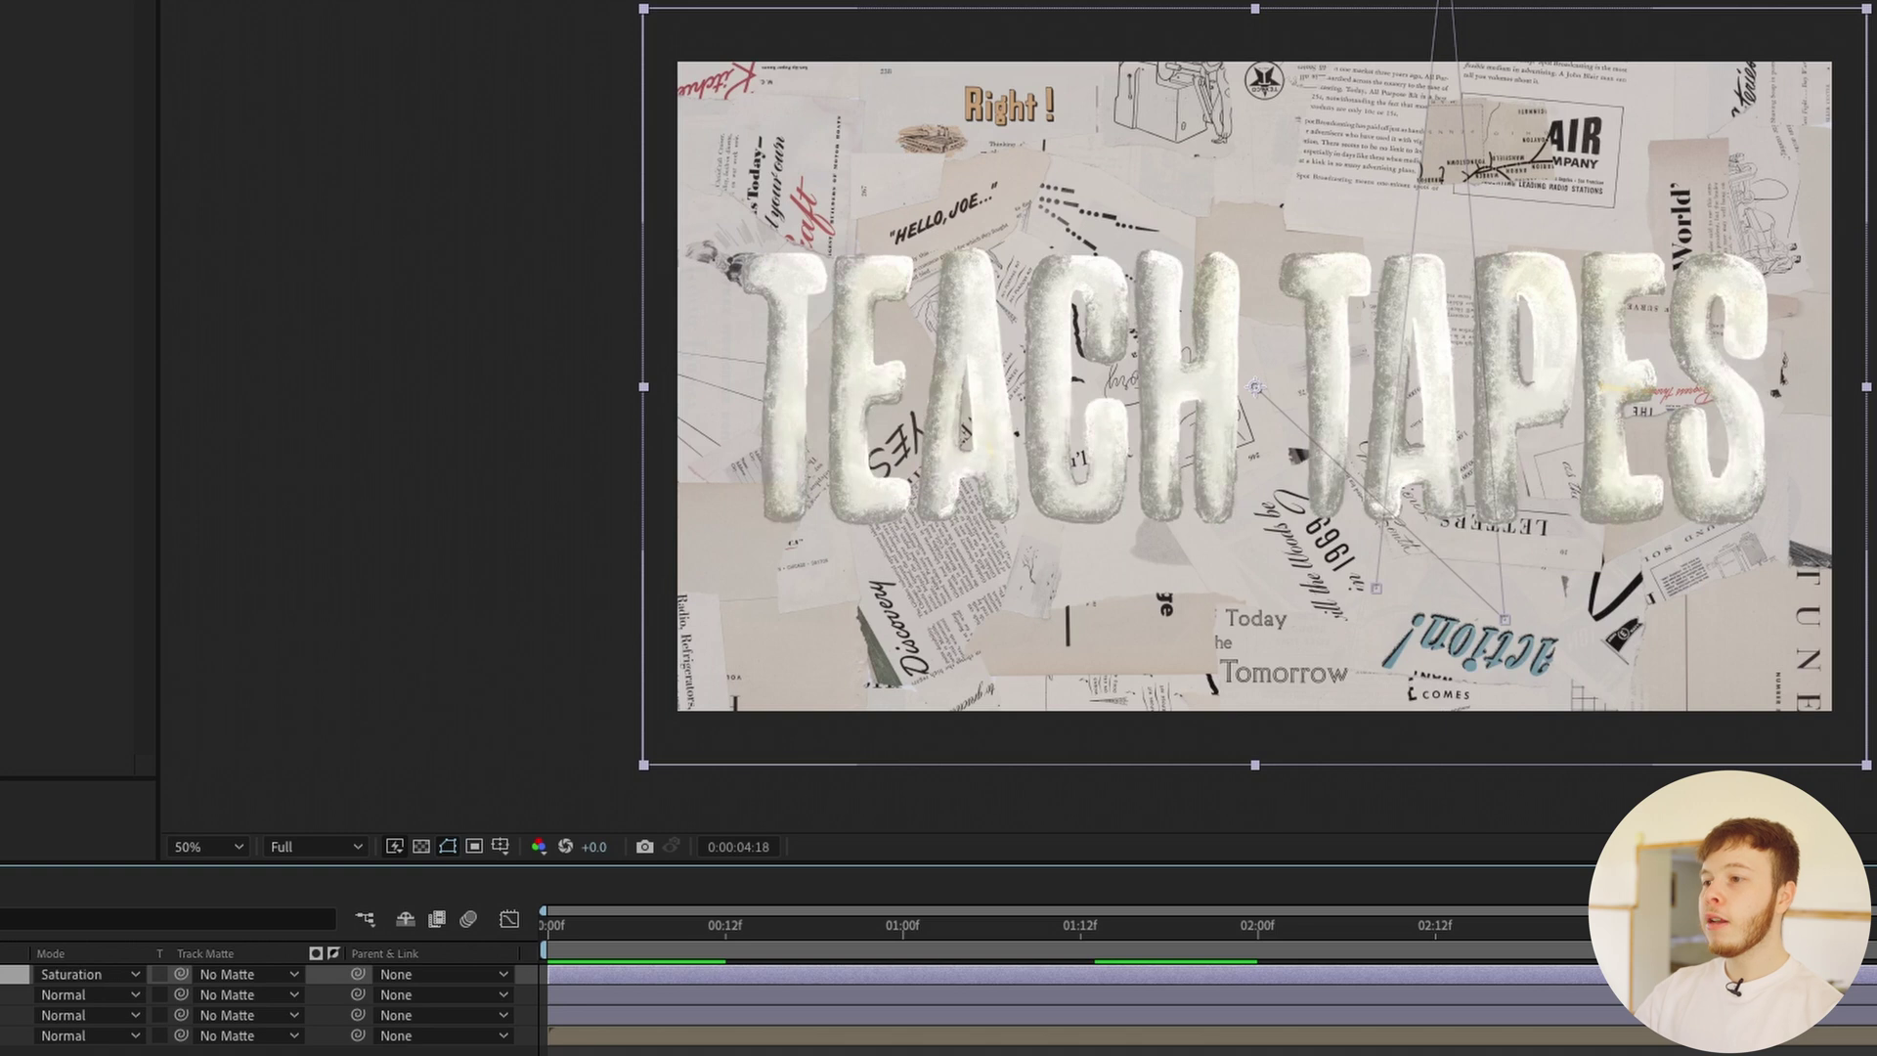
pyautogui.hotkey('shift', '-')
pyautogui.hotkey('shift', '-')
pyautogui.hotkey('shift', '-')
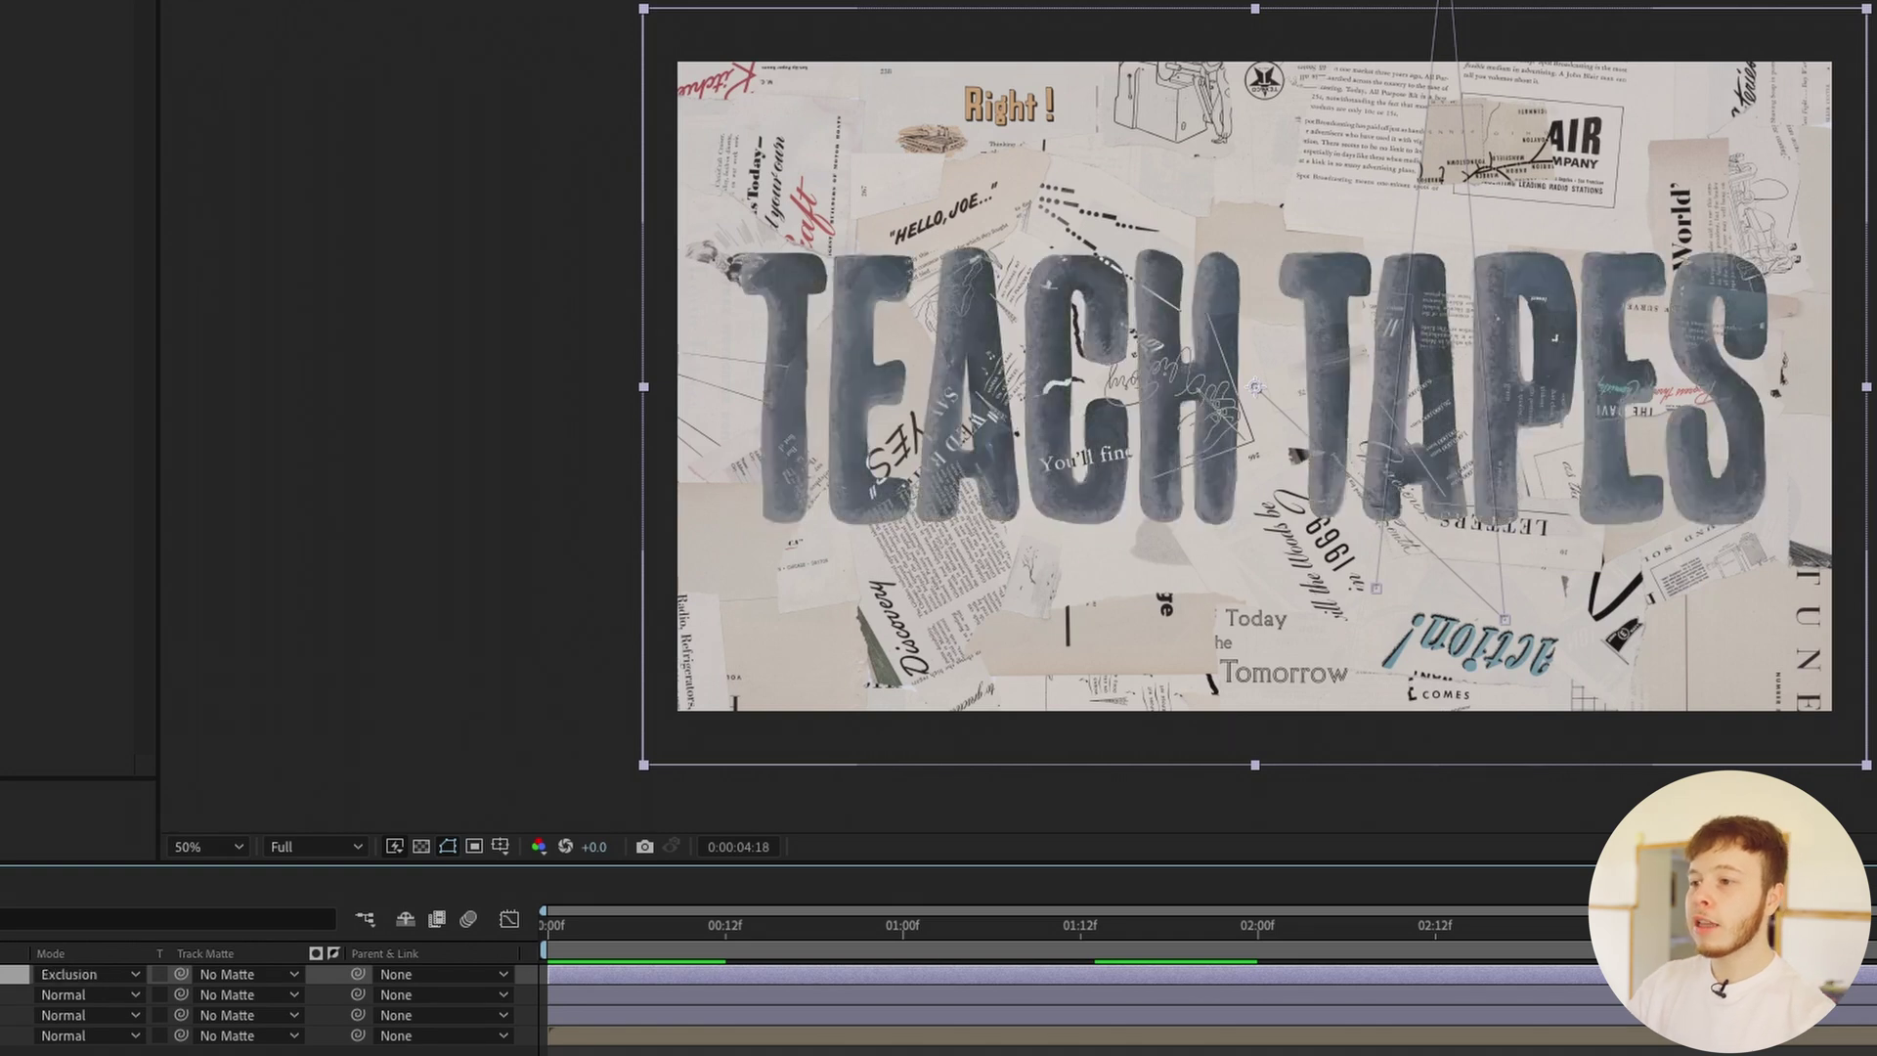
pyautogui.hotkey('shift', '-')
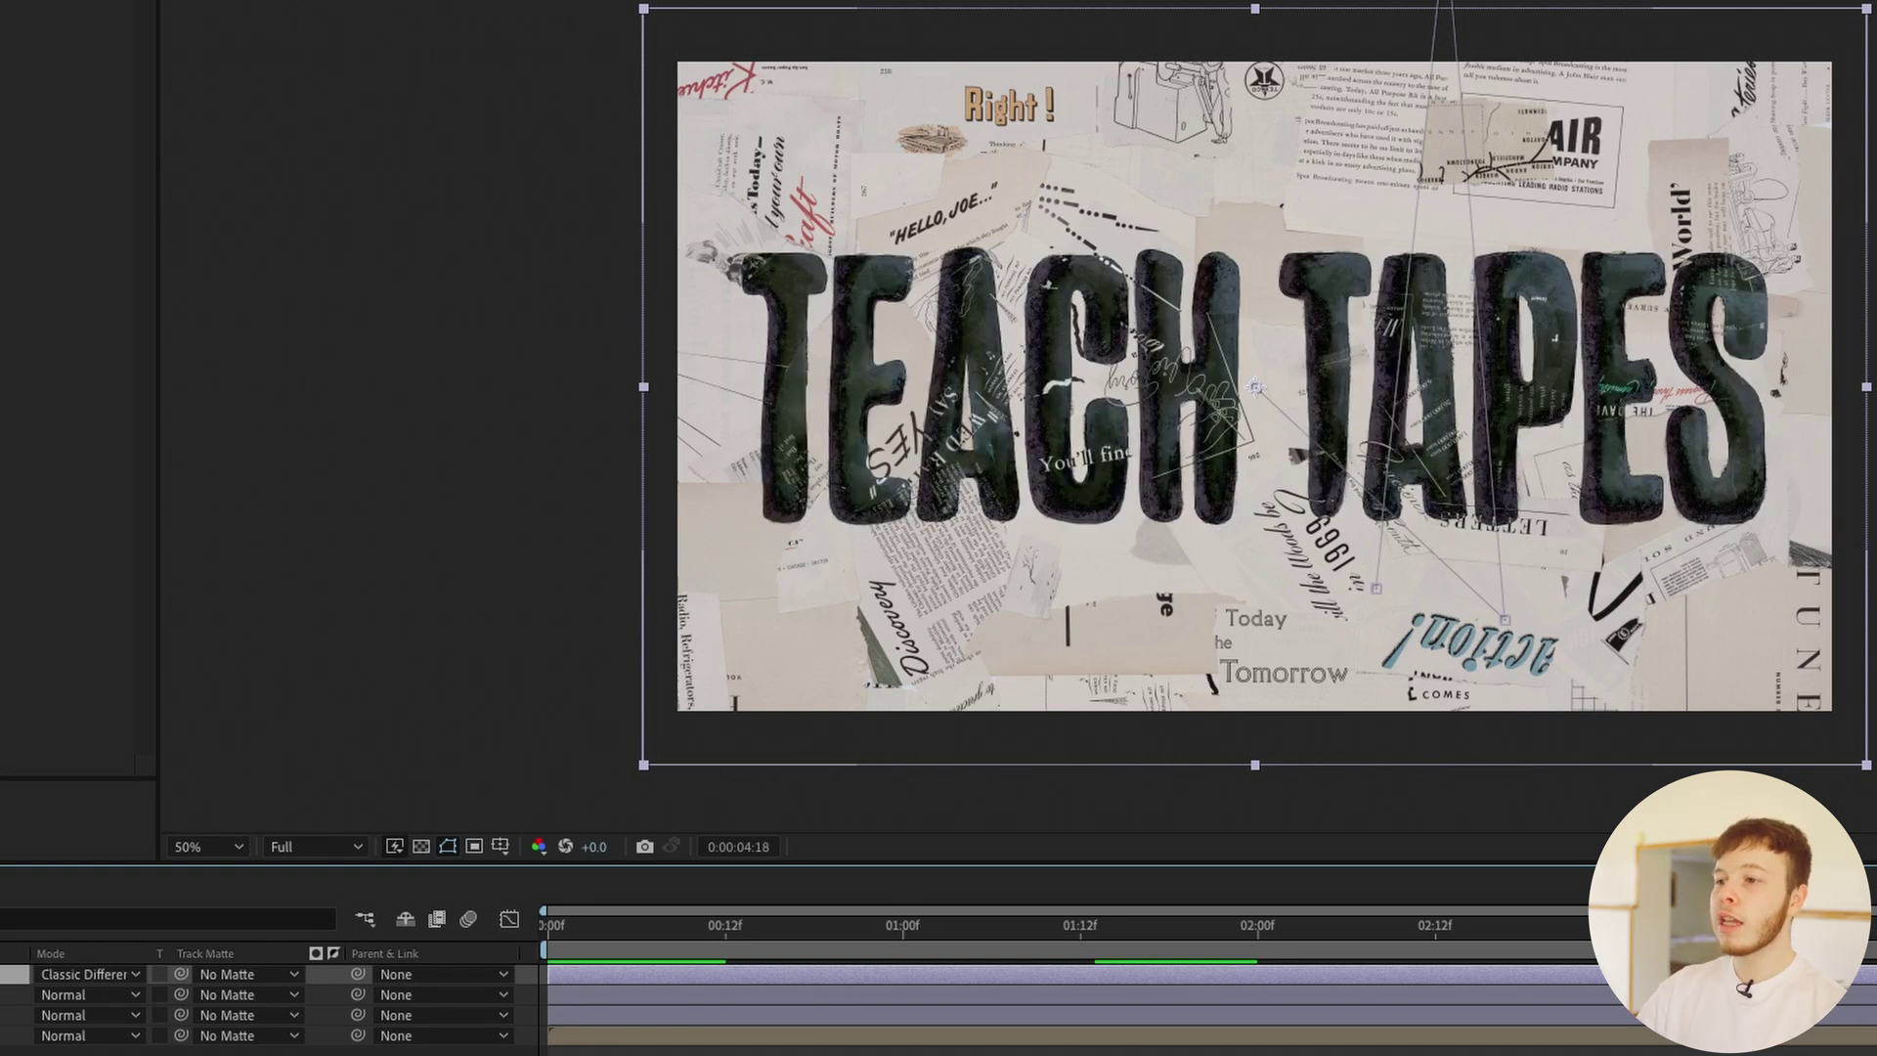
pyautogui.hotkey('shift', '-')
pyautogui.hotkey('shift', '-')
pyautogui.hotkey('shift', '-')
pyautogui.hotkey('shift', '-')
pyautogui.hotkey('shift', '-')
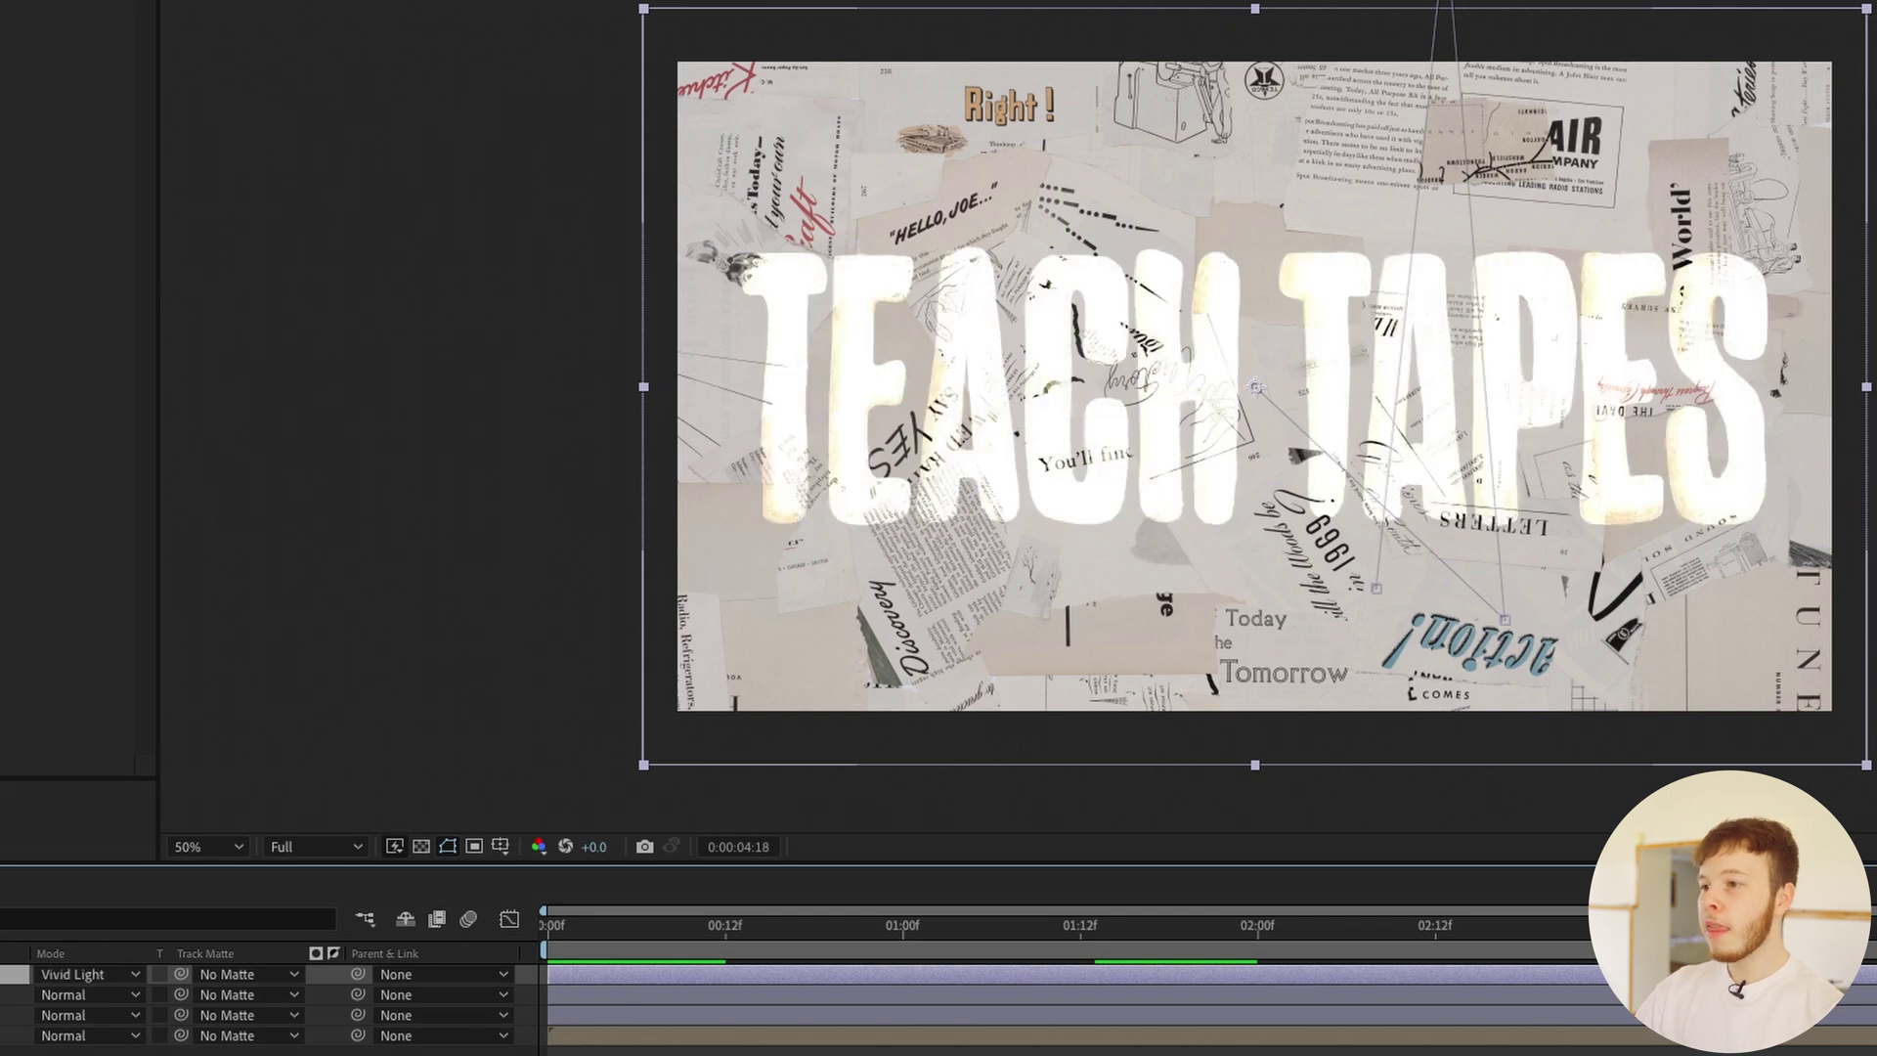
pyautogui.hotkey('shift', '-')
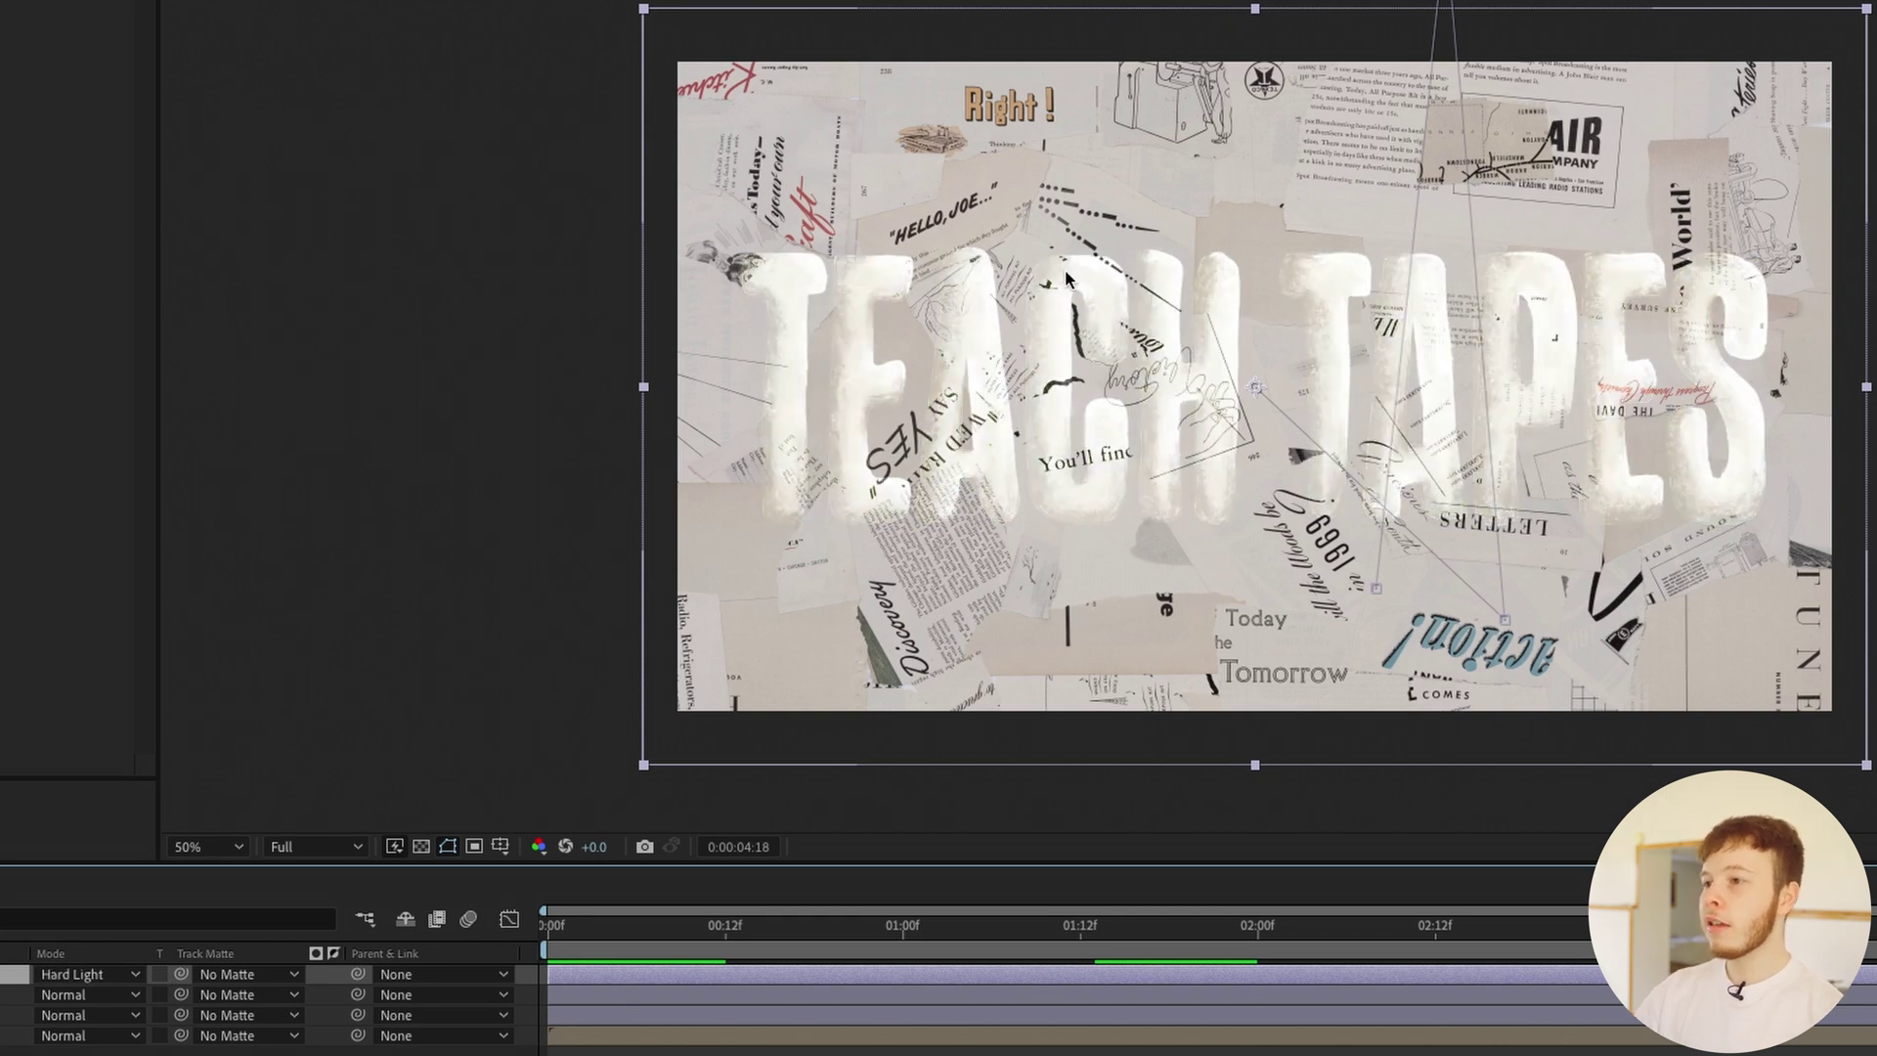
# Turn on Preserve Underlying Transparency for the paper texture so it only shows inside the lettering
pyautogui.click(161, 974)
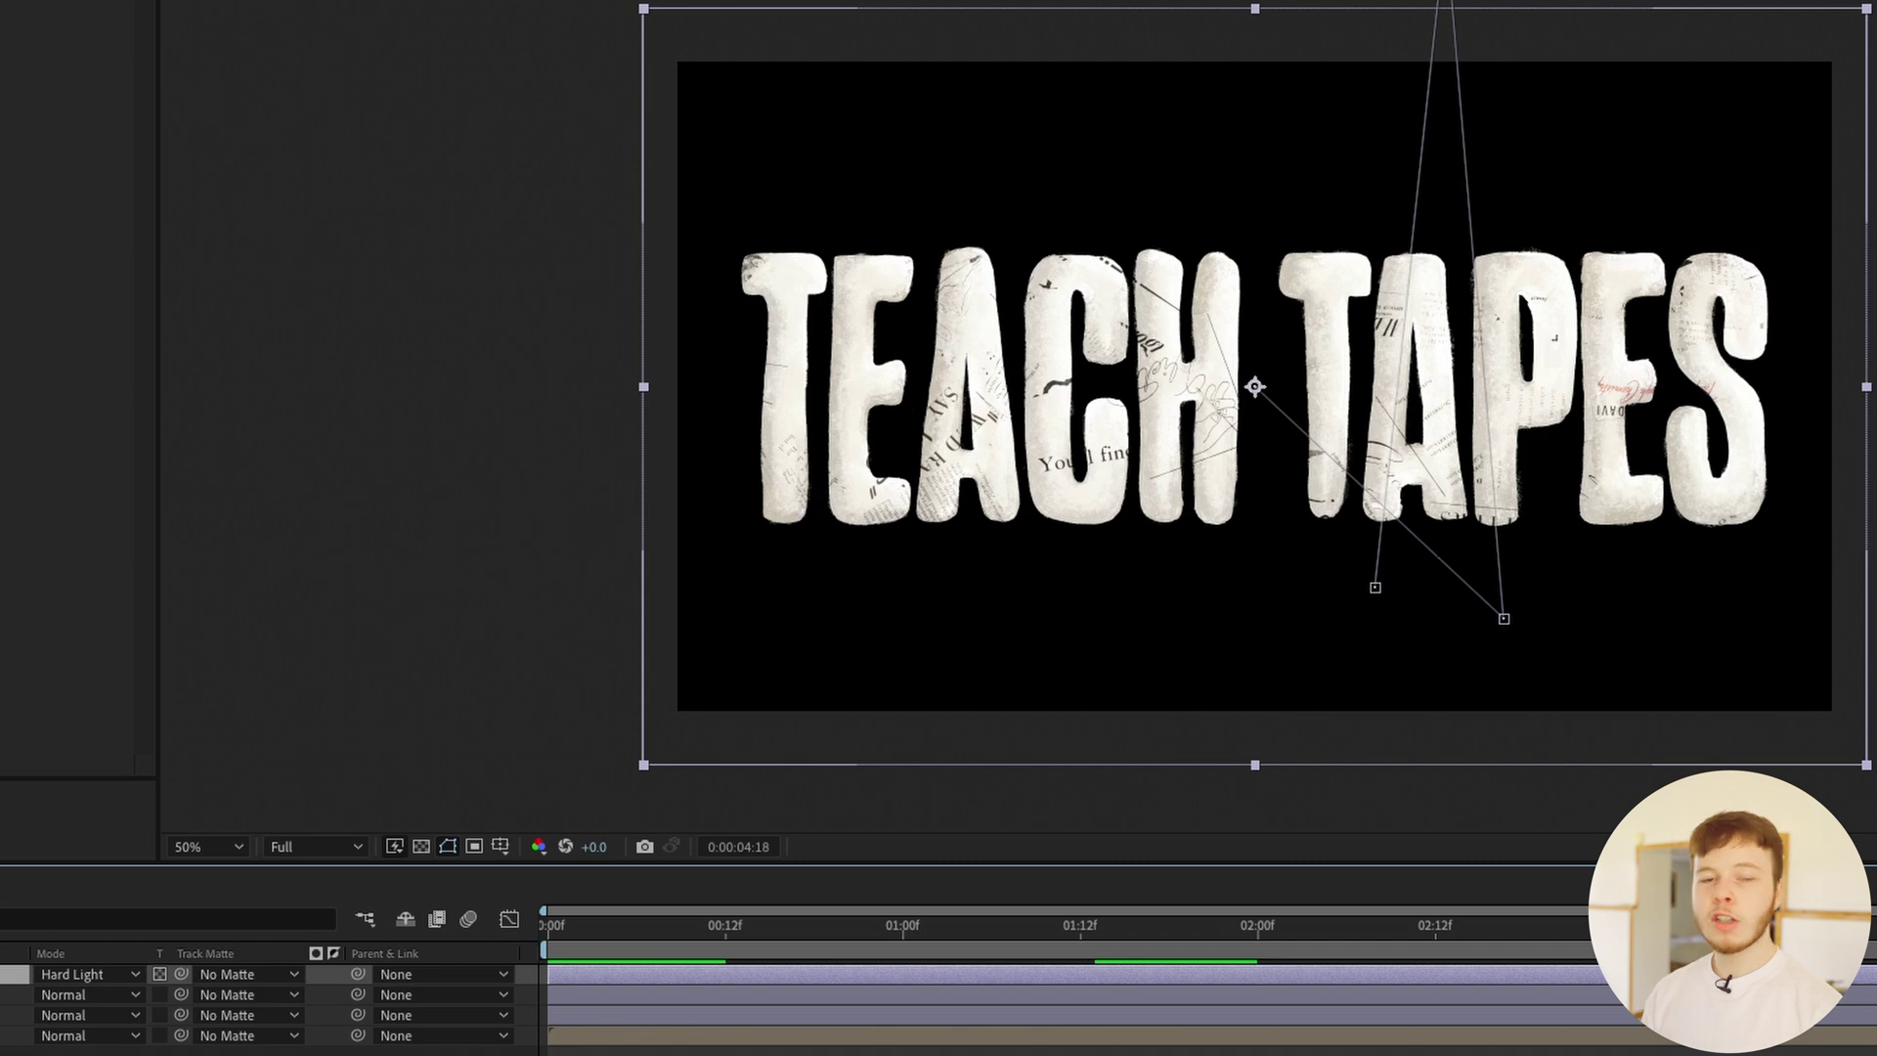
pyautogui.click(1287, 375)
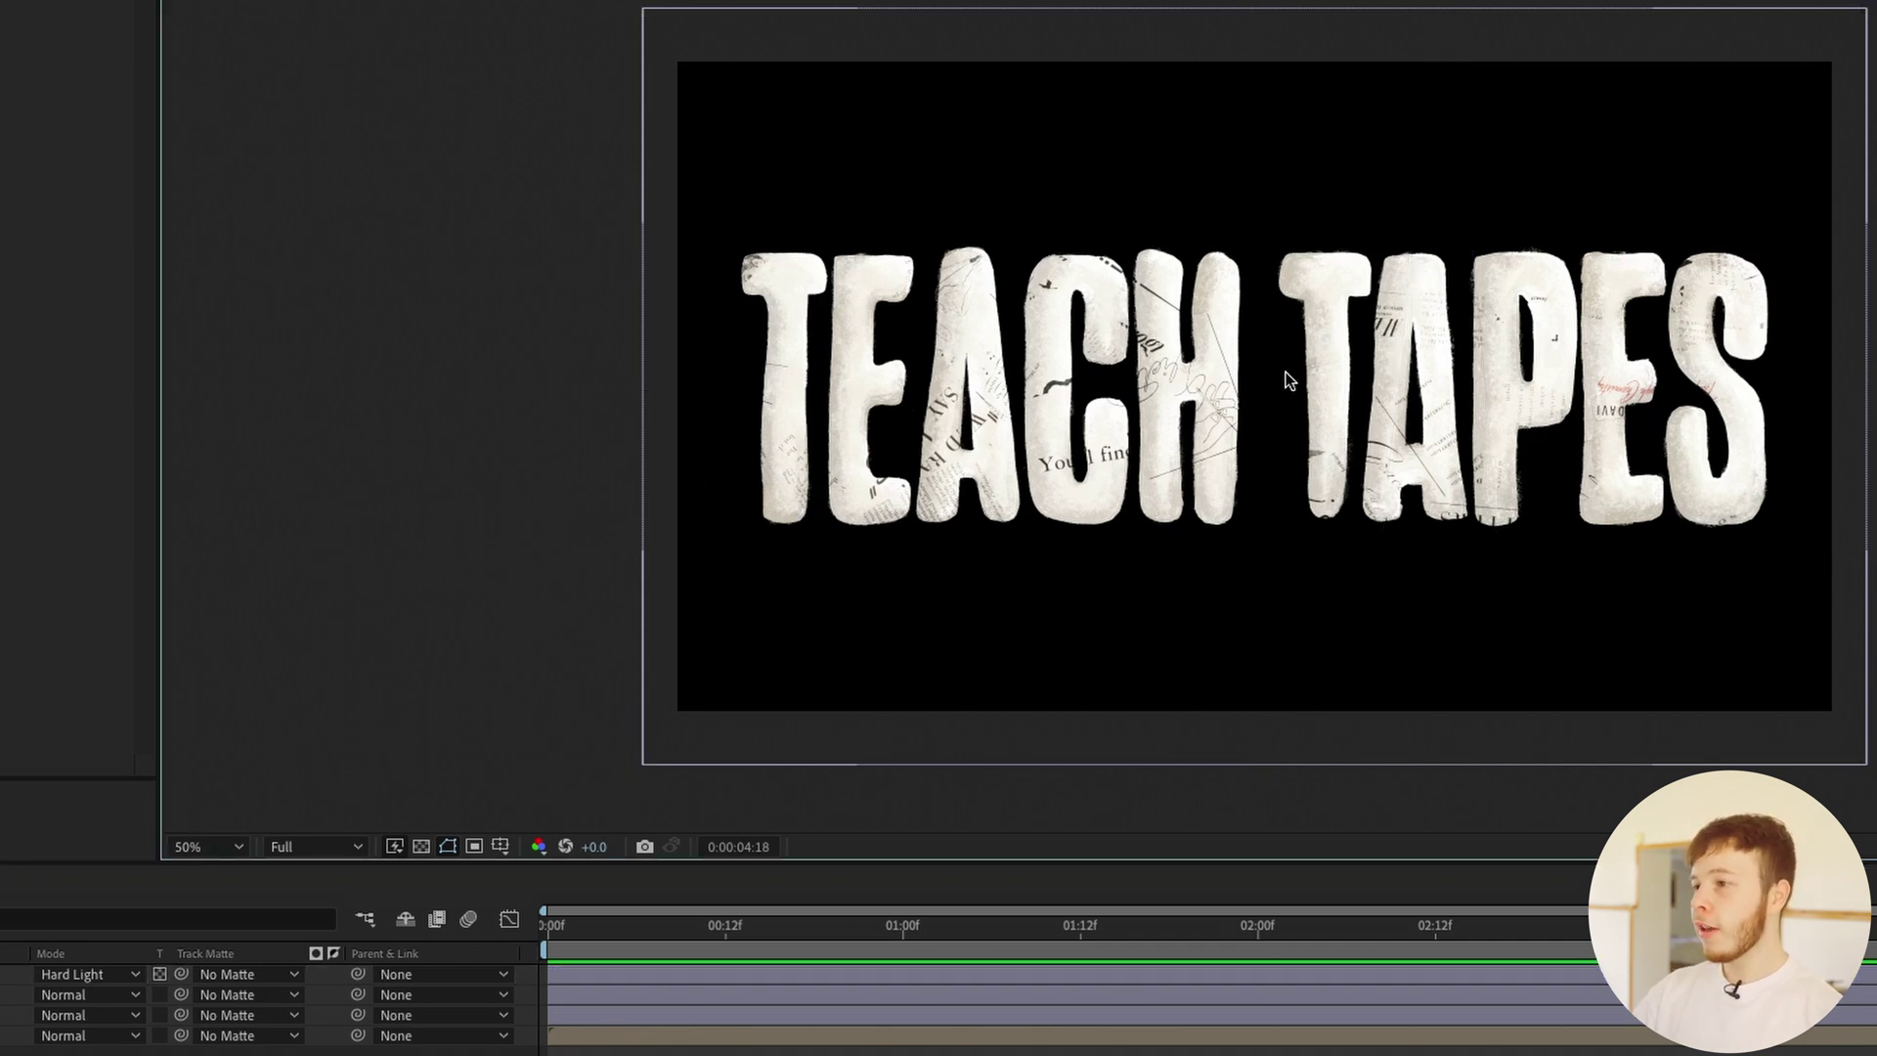
pyautogui.scroll(3, 1287, 375)
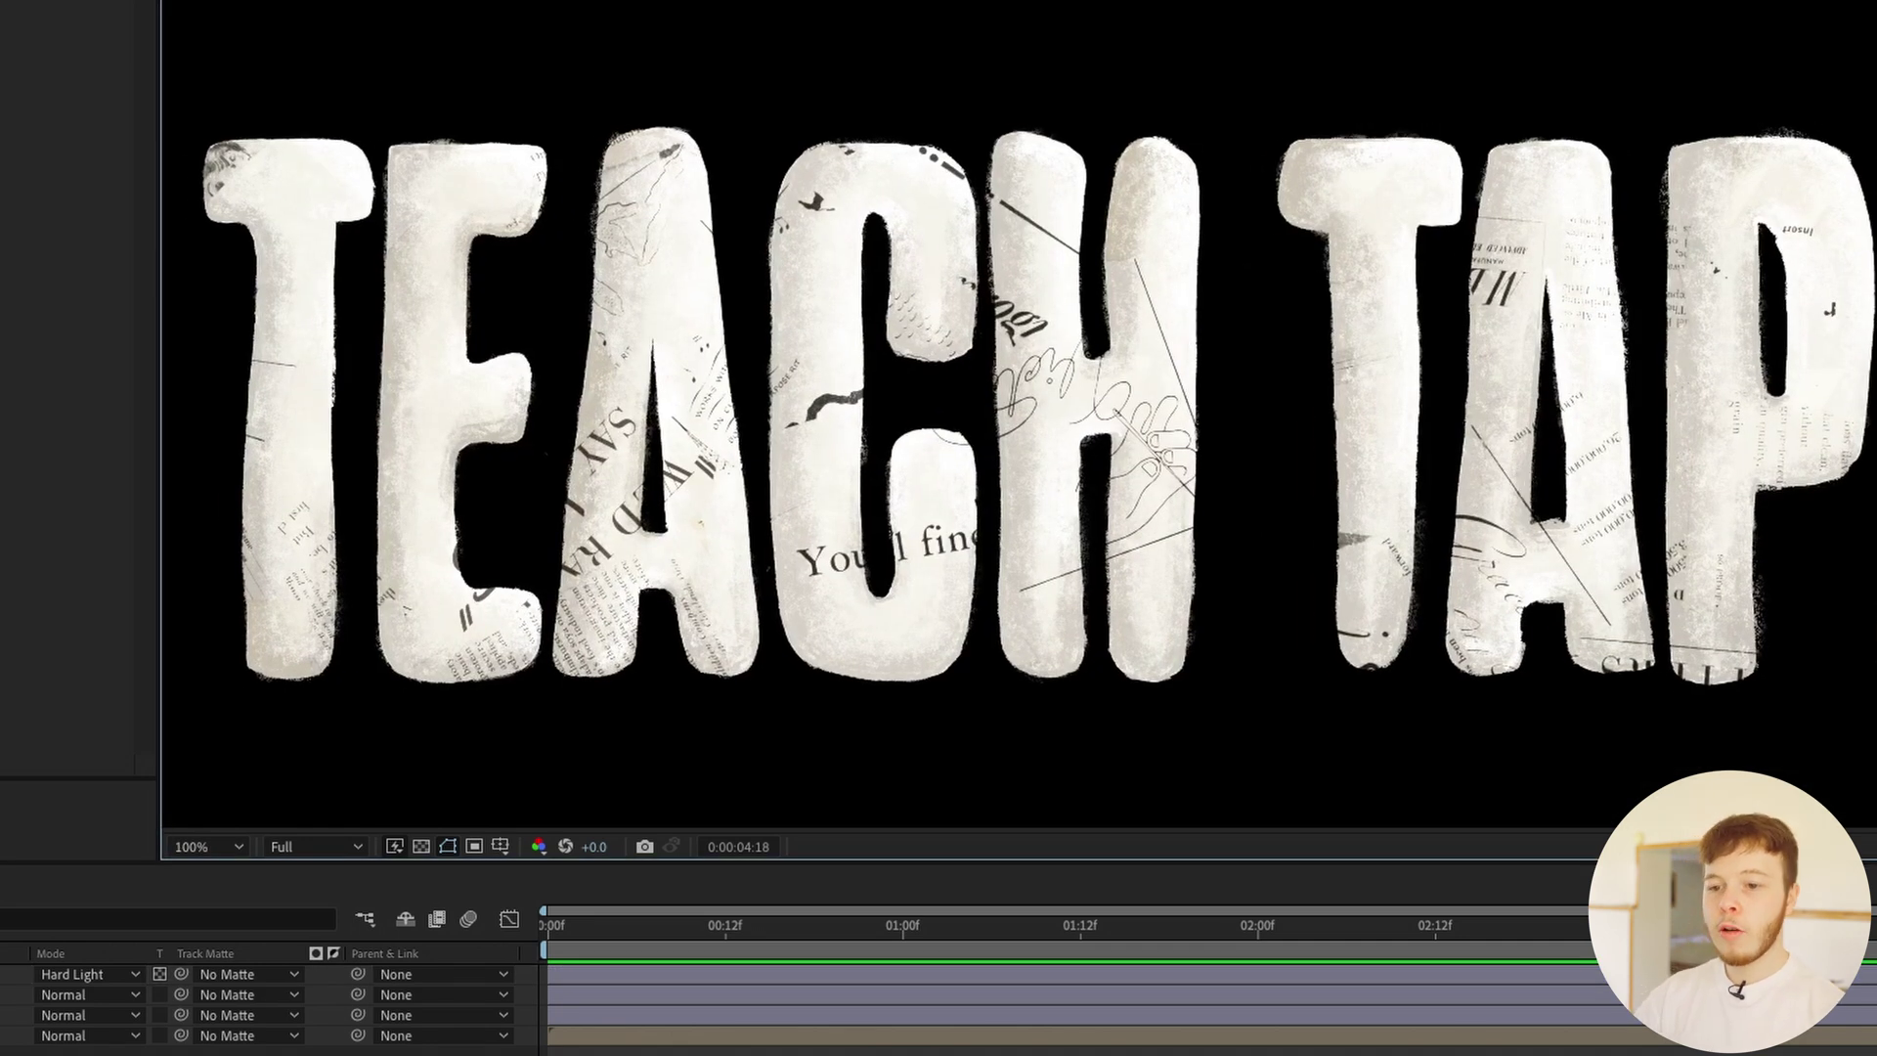
# Compare further blending modes on the paper texture, including Overlay, Screen and Color Burn, and set it to Soft Light
pyautogui.click(14, 974)
pyautogui.hotkey('shift', '-')
pyautogui.hotkey('shift', '-')
pyautogui.hotkey('shift', '-')
pyautogui.hotkey('shift', '-')
pyautogui.hotkey('shift', '-')
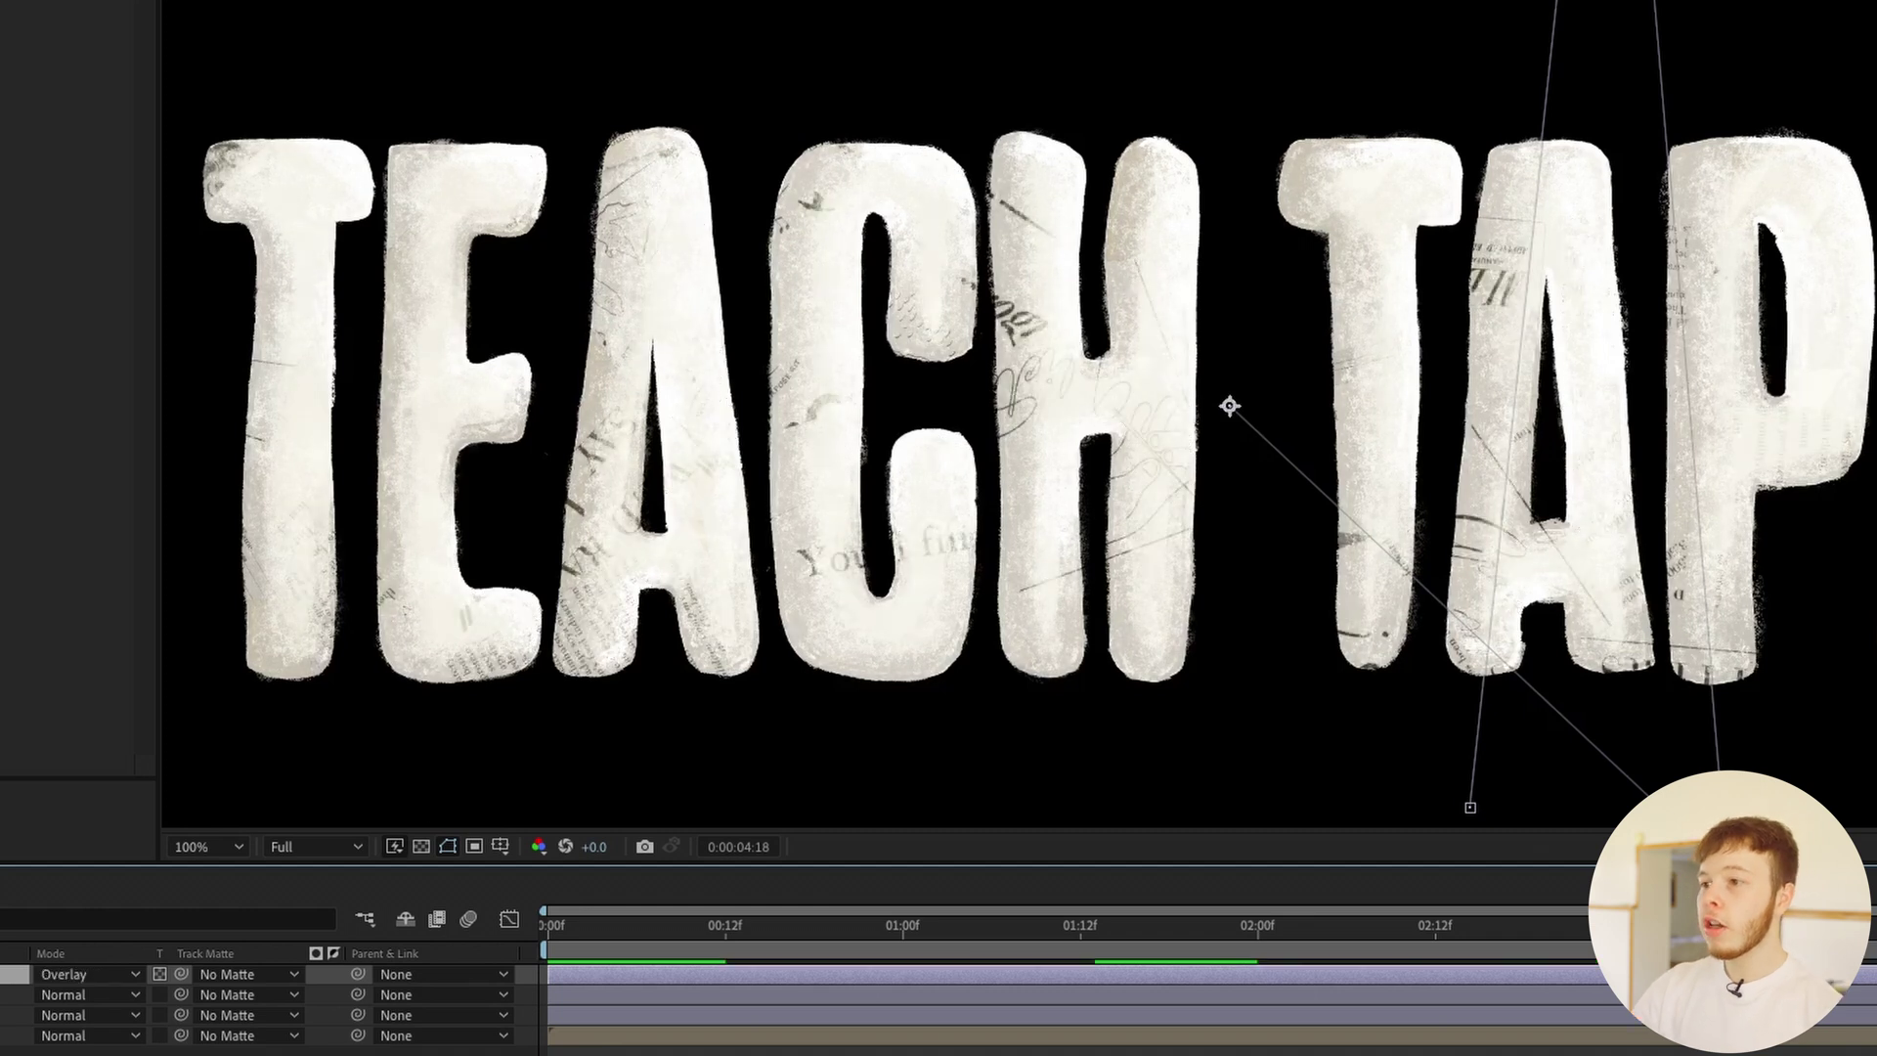
pyautogui.hotkey('shift', '-')
pyautogui.hotkey('shift', '-')
pyautogui.hotkey('shift', '-')
pyautogui.hotkey('shift', '-')
pyautogui.hotkey('shift', '-')
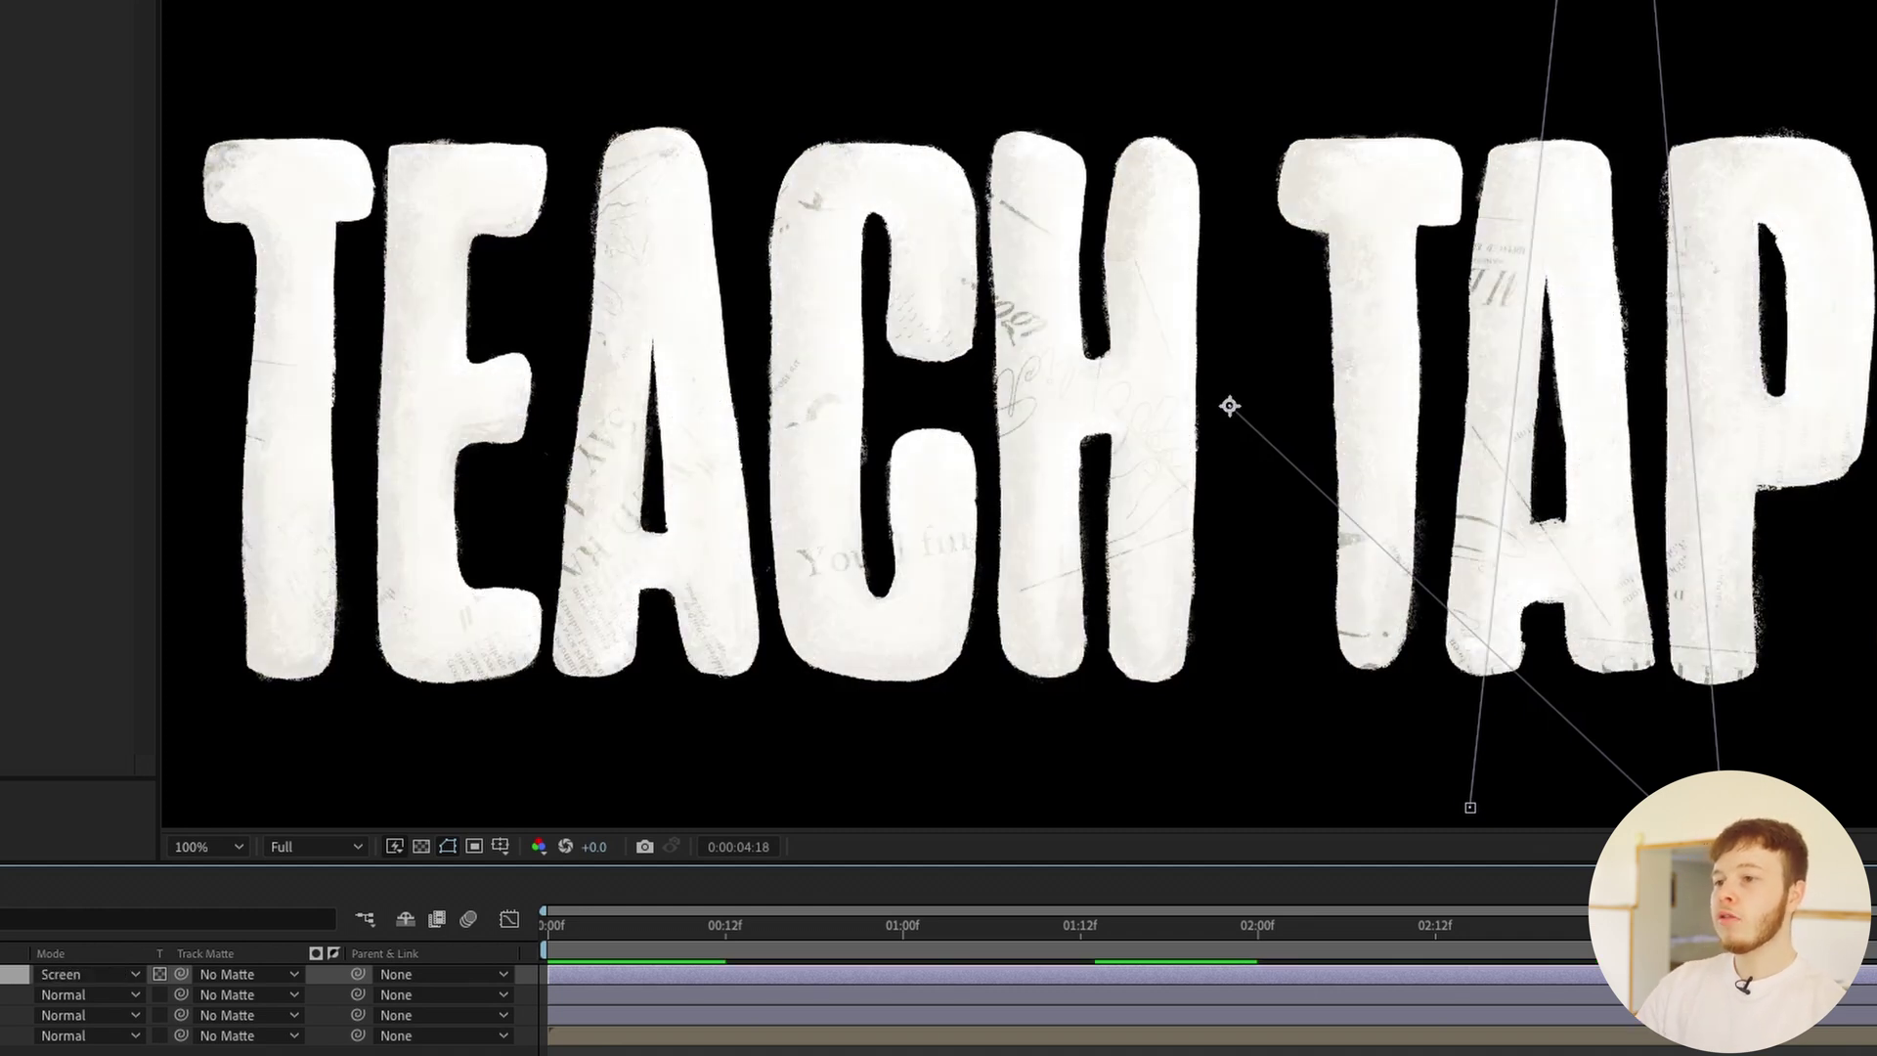
pyautogui.hotkey('shift', '-')
pyautogui.hotkey('shift', '-')
pyautogui.hotkey('shift', '-')
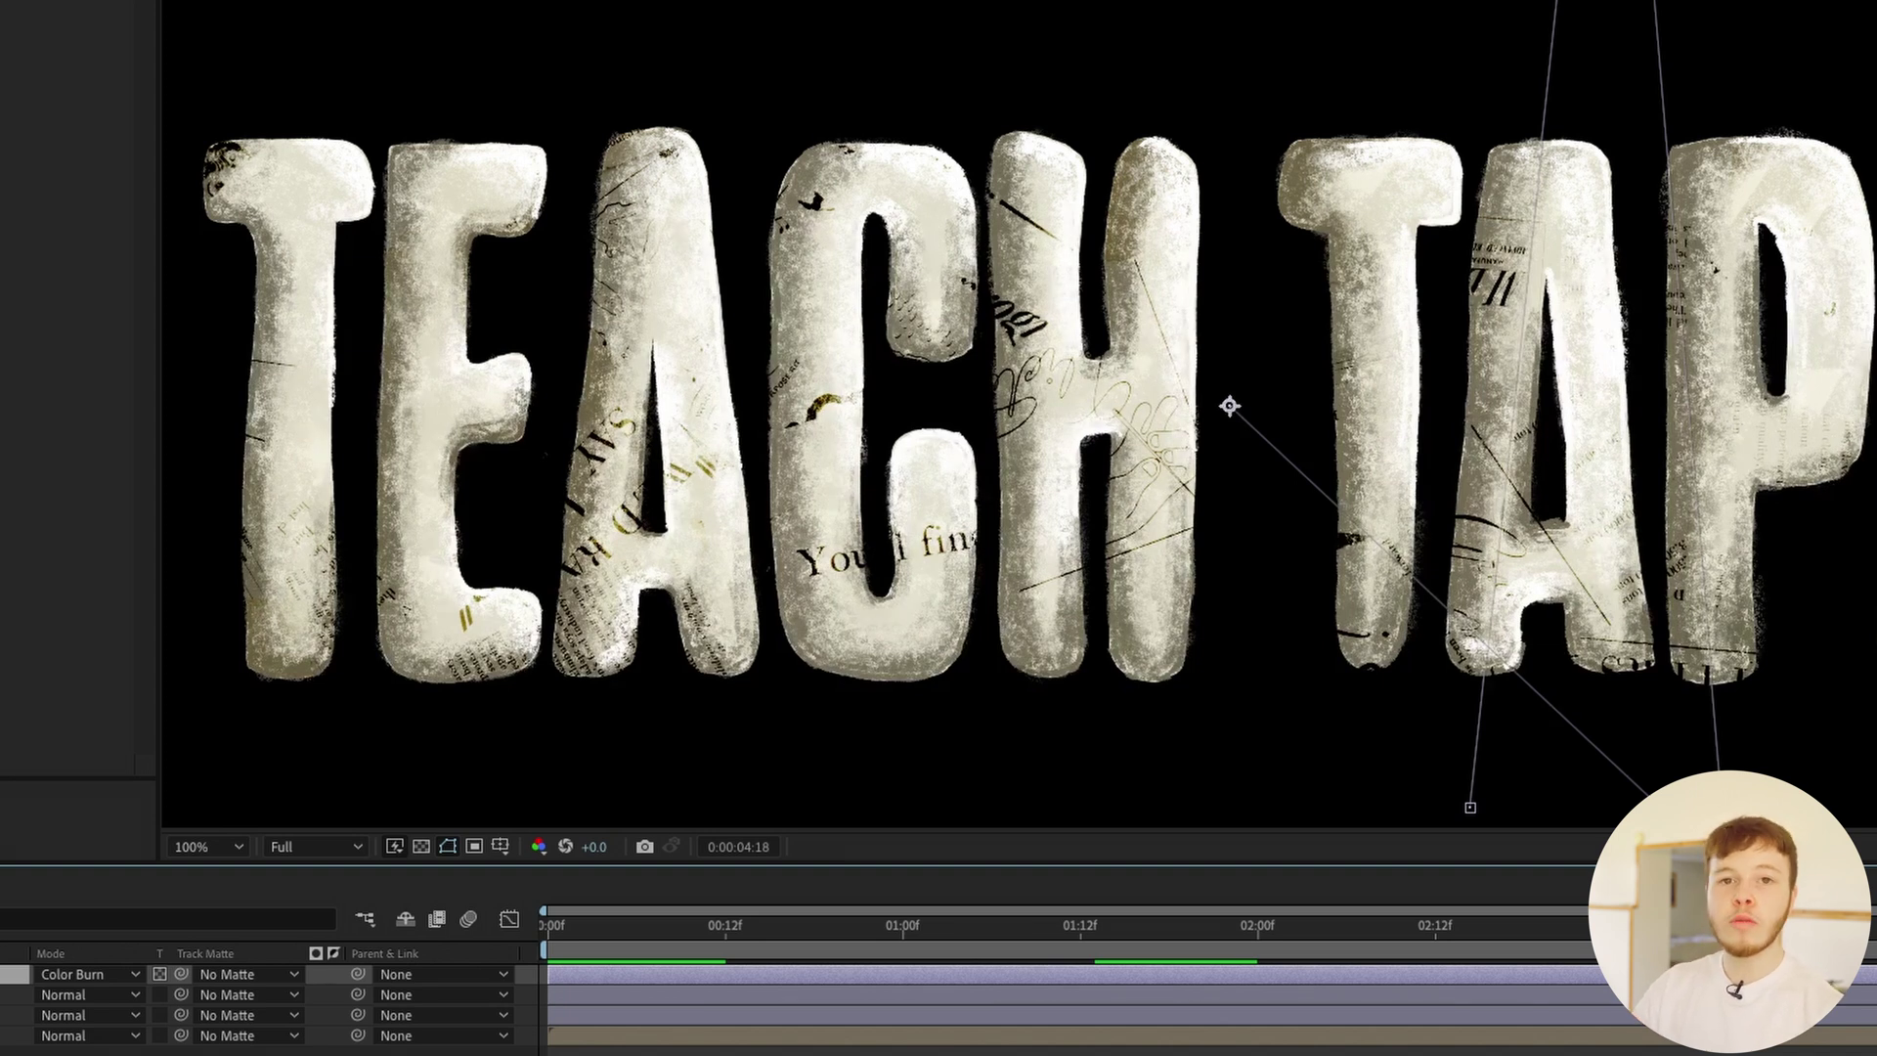
pyautogui.hotkey('shift', '=')
pyautogui.hotkey('shift', '=')
pyautogui.hotkey('shift', '=')
pyautogui.hotkey('shift', '=')
pyautogui.hotkey('shift', '=')
pyautogui.hotkey('shift', '=')
pyautogui.hotkey('shift', '=')
pyautogui.hotkey('shift', '=')
pyautogui.hotkey('shift', '=')
pyautogui.hotkey('shift', '=')
pyautogui.hotkey('shift', '=')
pyautogui.hotkey('shift', '=')
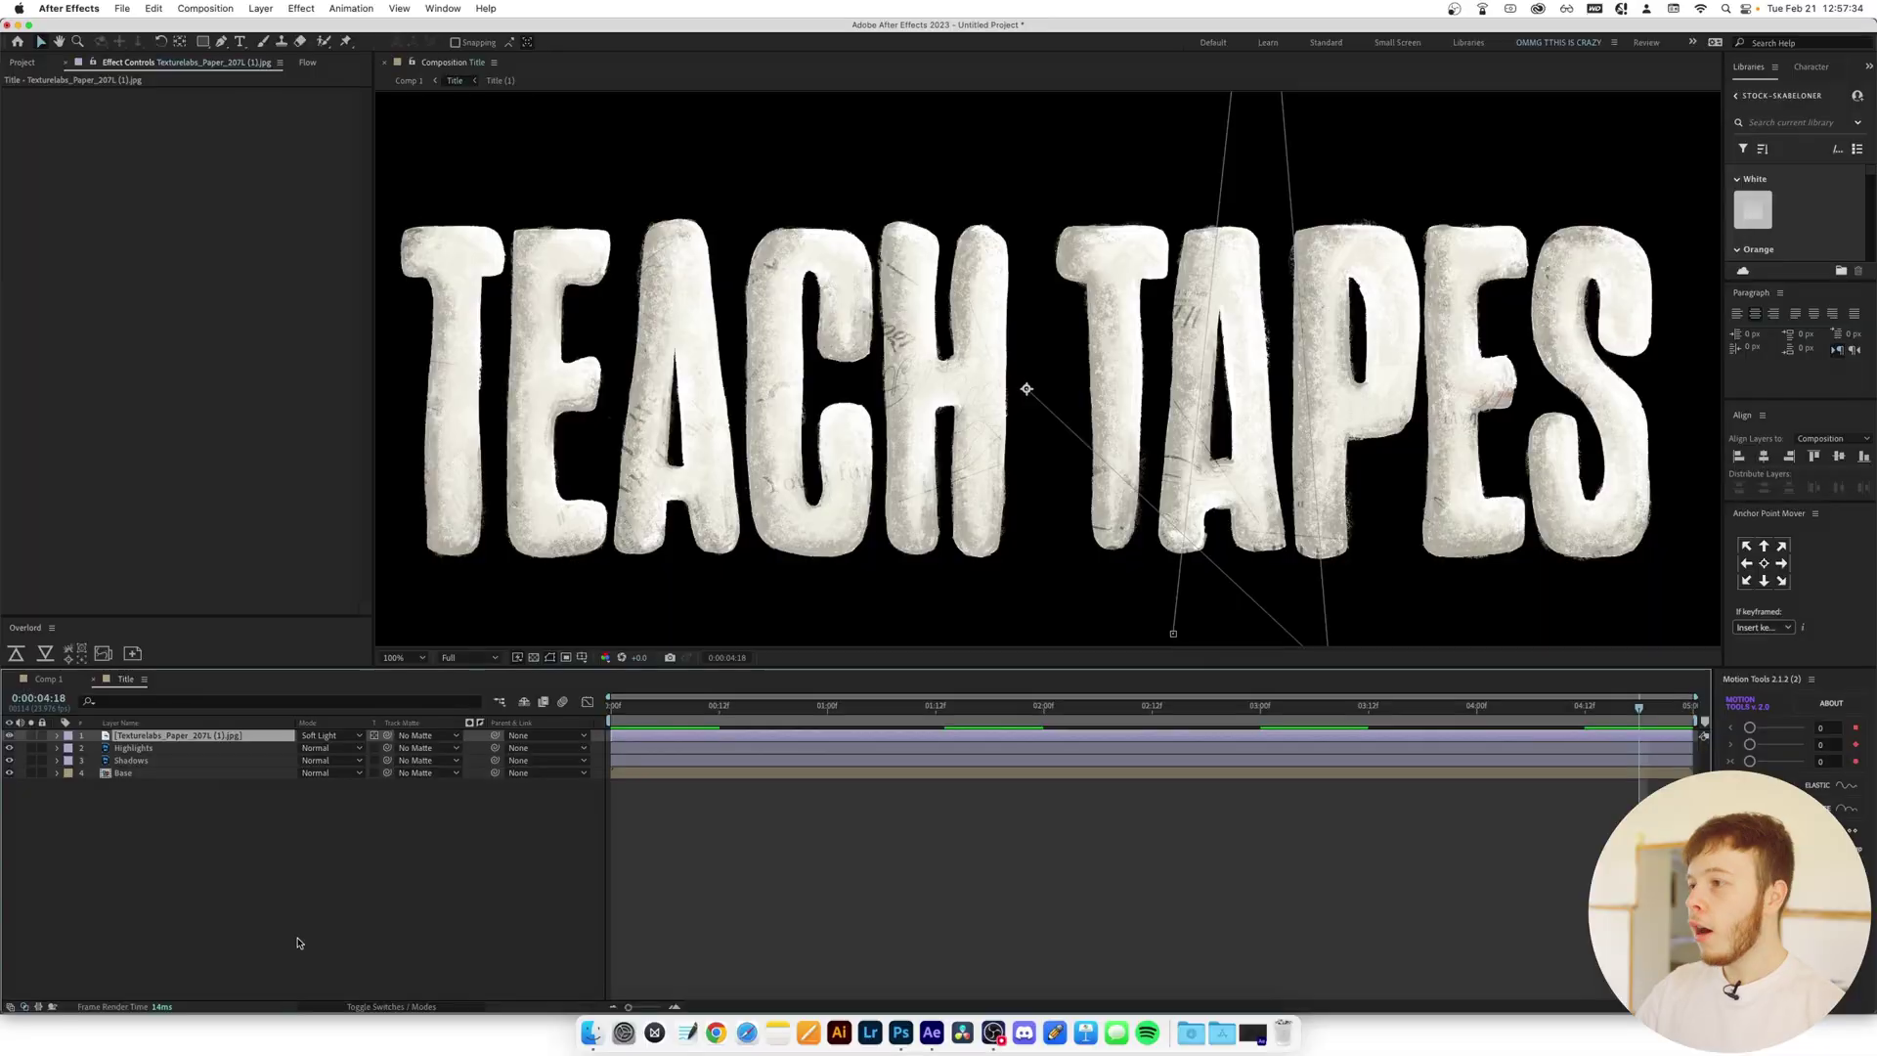
# Inspect the paper texture on the TEACH TAPES lettering from afar and up close
pyautogui.click(299, 942)
pyautogui.scroll(-1, 875, 405)
pyautogui.moveTo(973, 379); pyautogui.dragTo(945, 438)
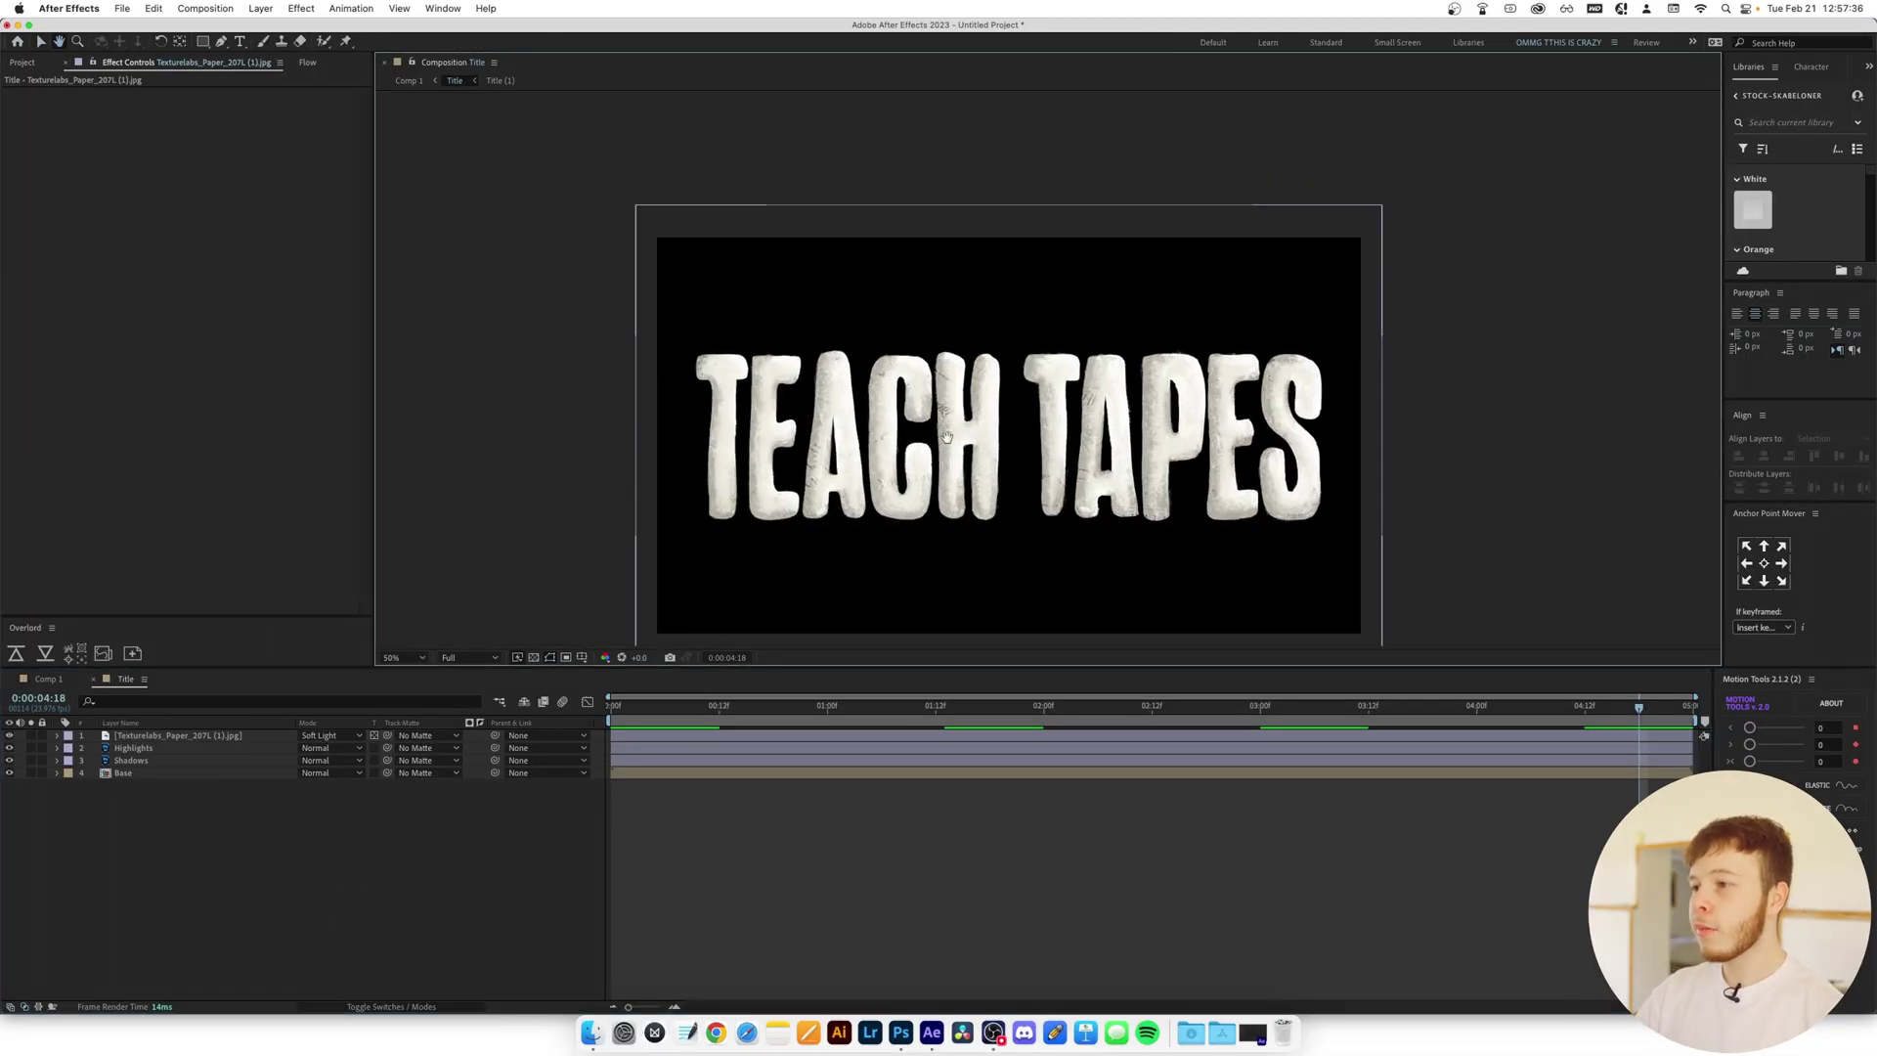
pyautogui.scroll(2, 1186, 388)
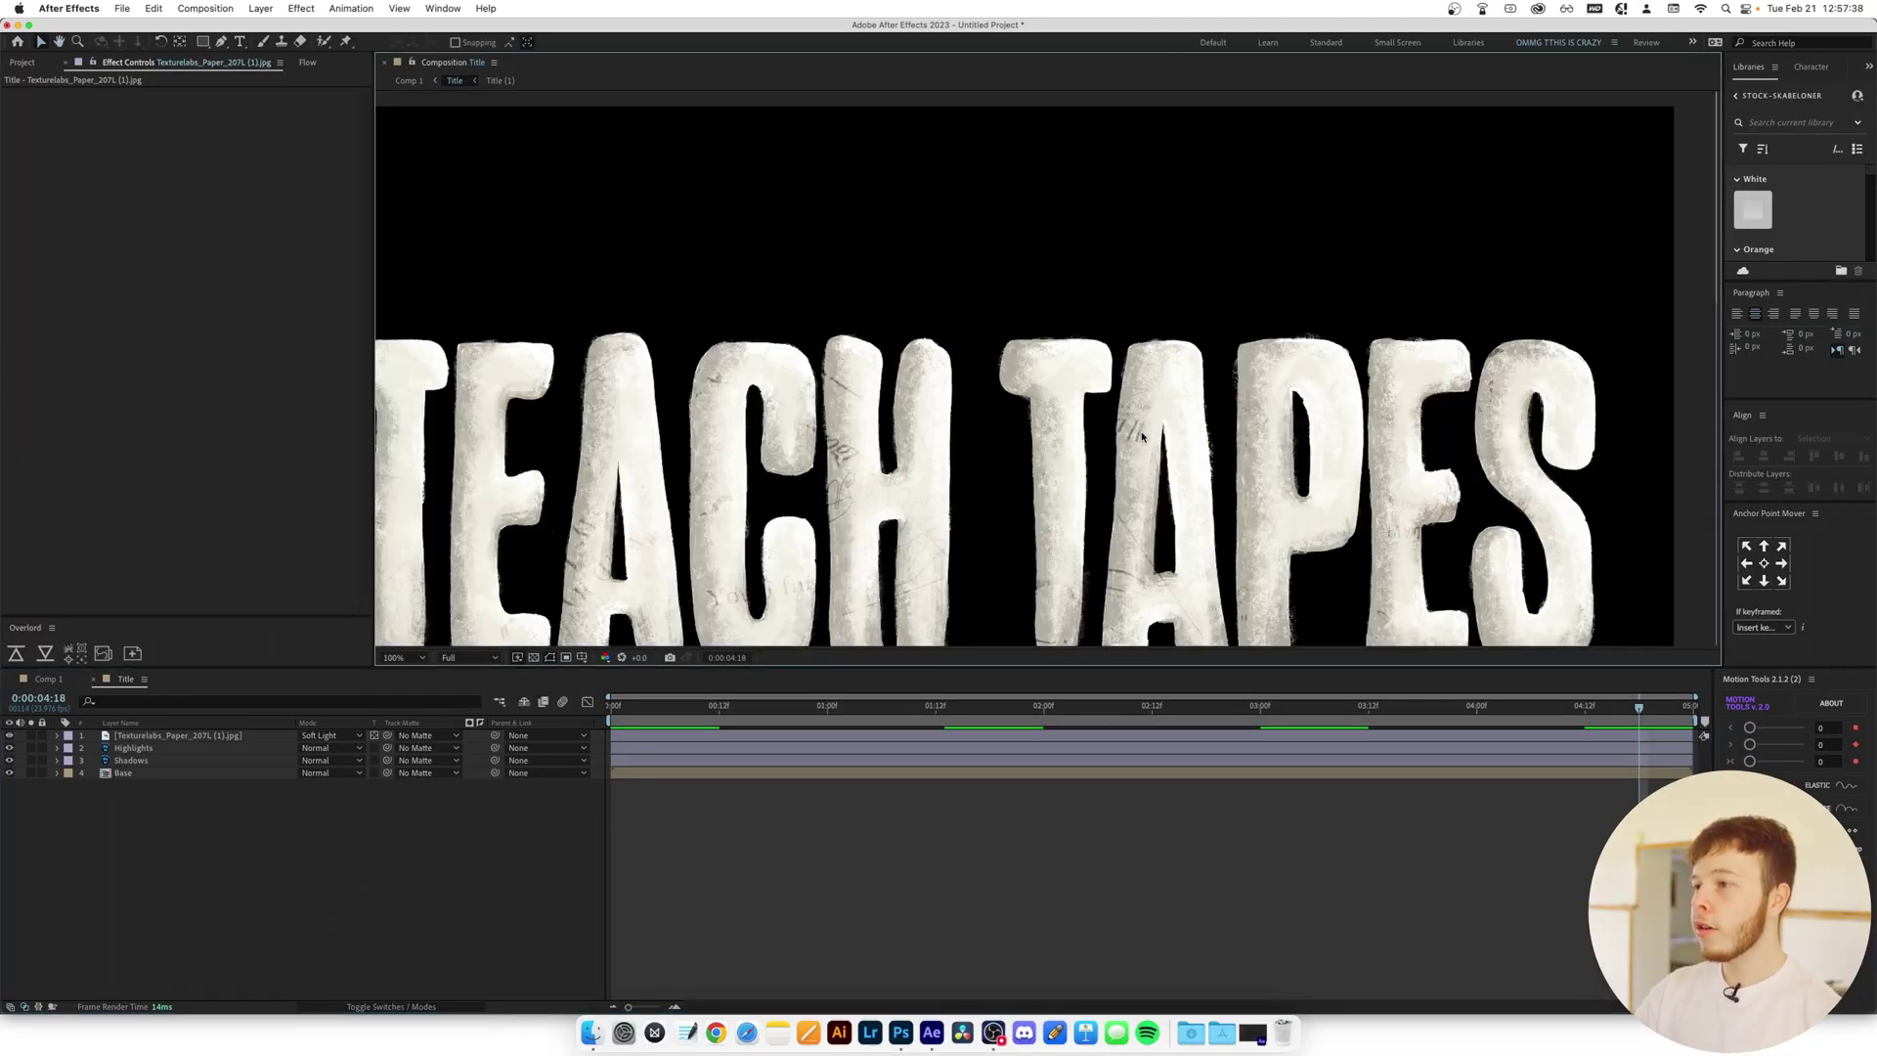
pyautogui.moveTo(1053, 461); pyautogui.dragTo(1109, 375)
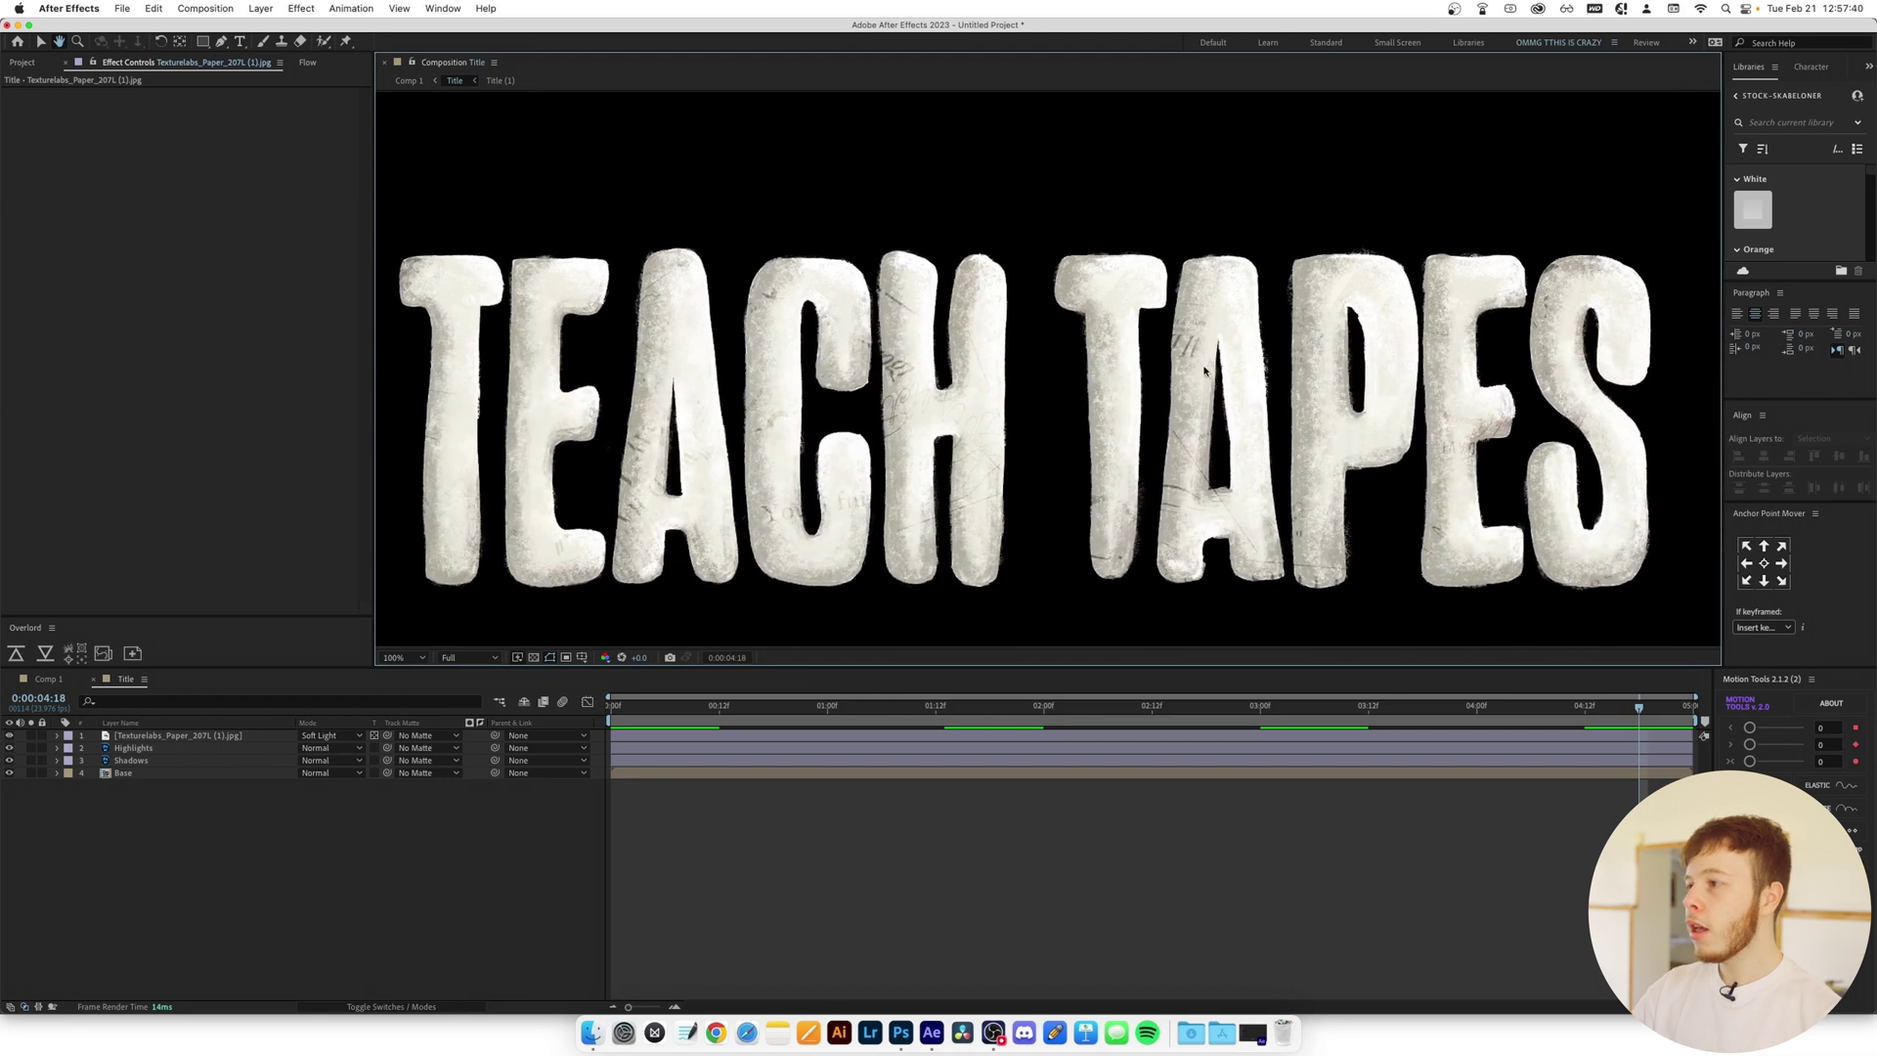
# Preview the textured TEACH TAPES title animation in Comp 1
pyautogui.press('space')
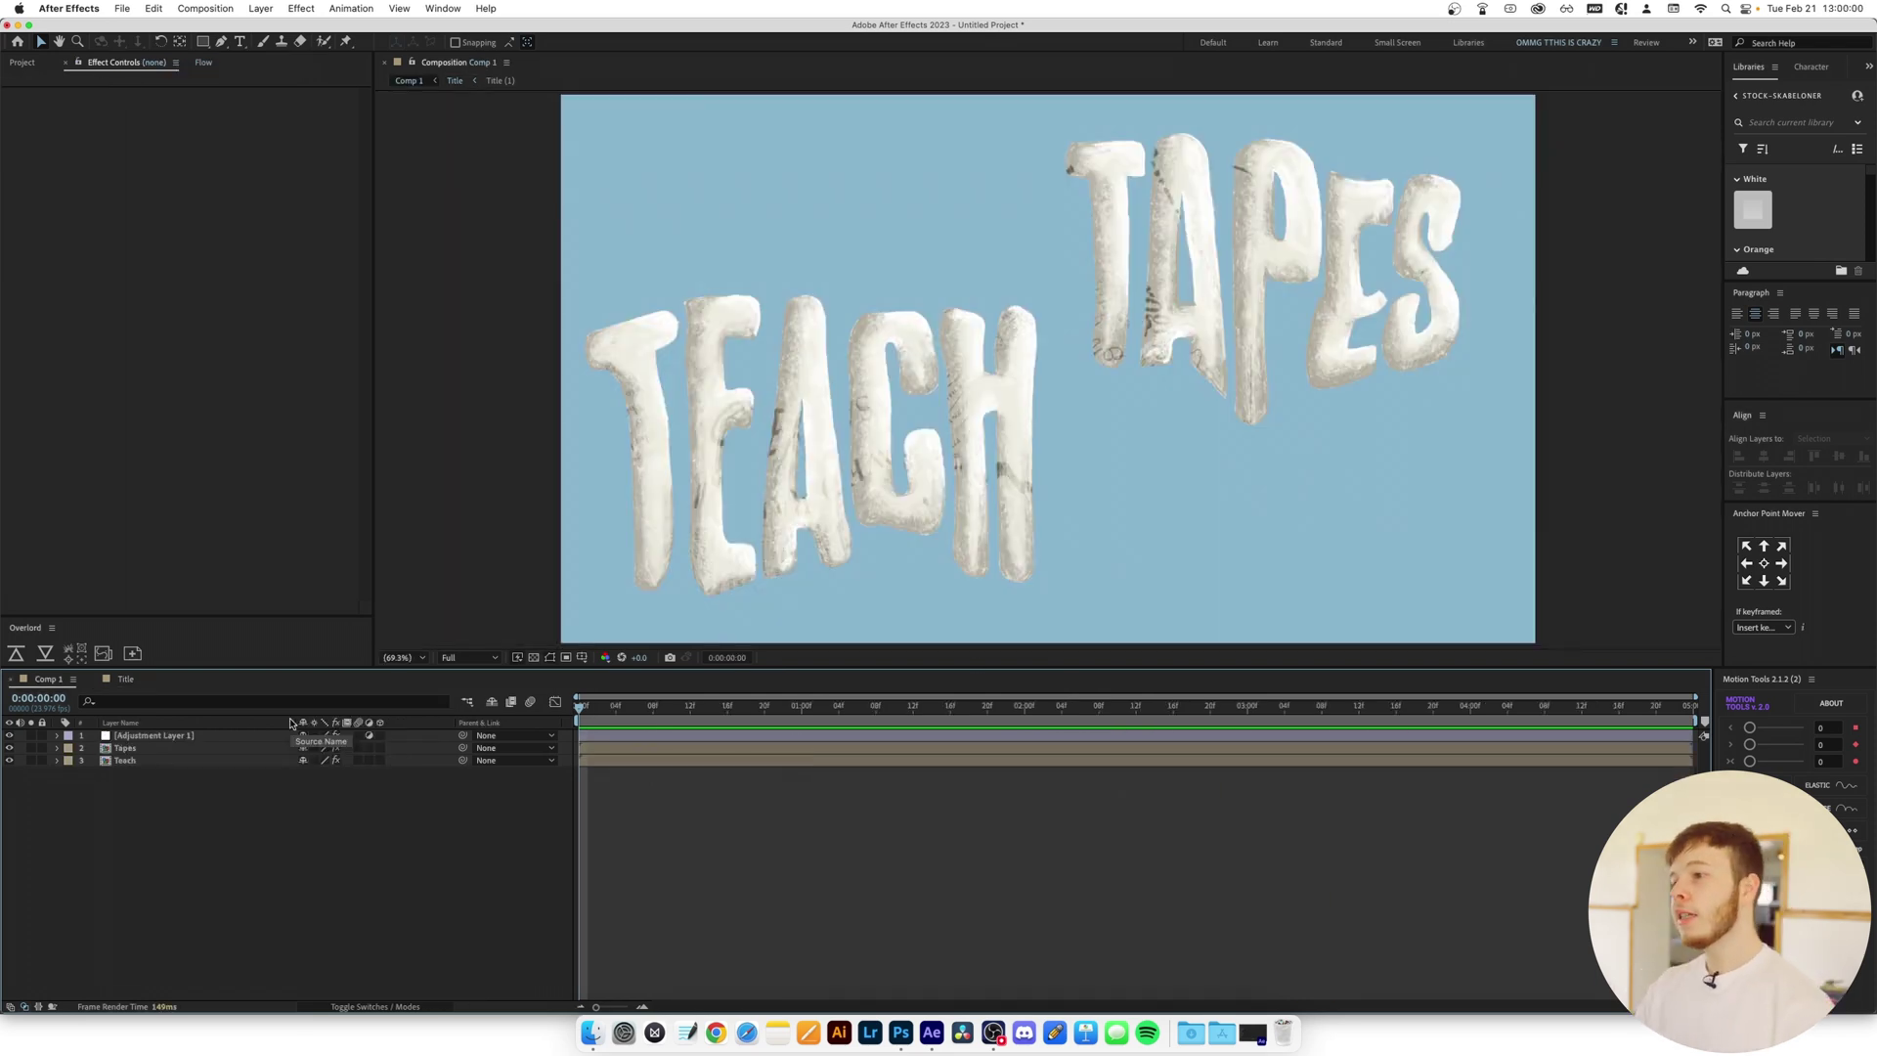
pyautogui.press('space')
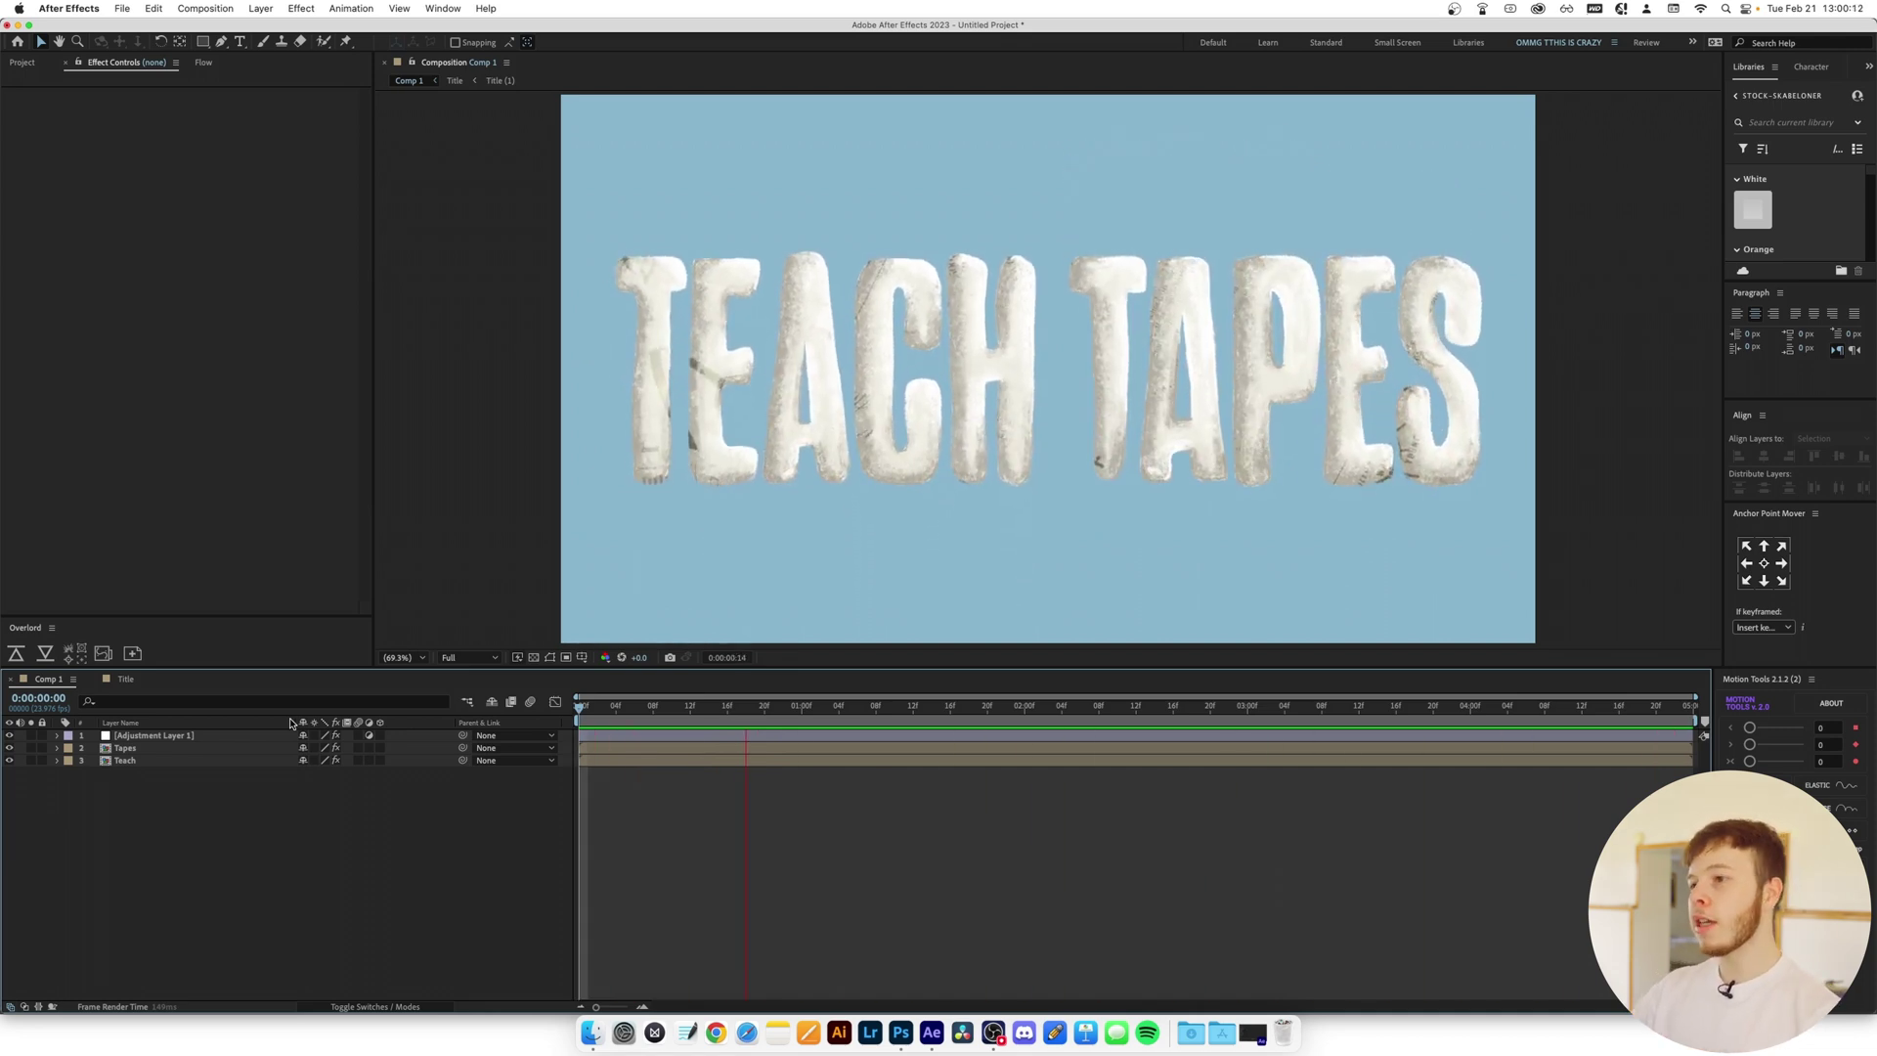
pyautogui.press('space')
# Add a new adjustment layer above all layers in Comp 1 and apply the Transform effect to it
pyautogui.press('alt+super+y')
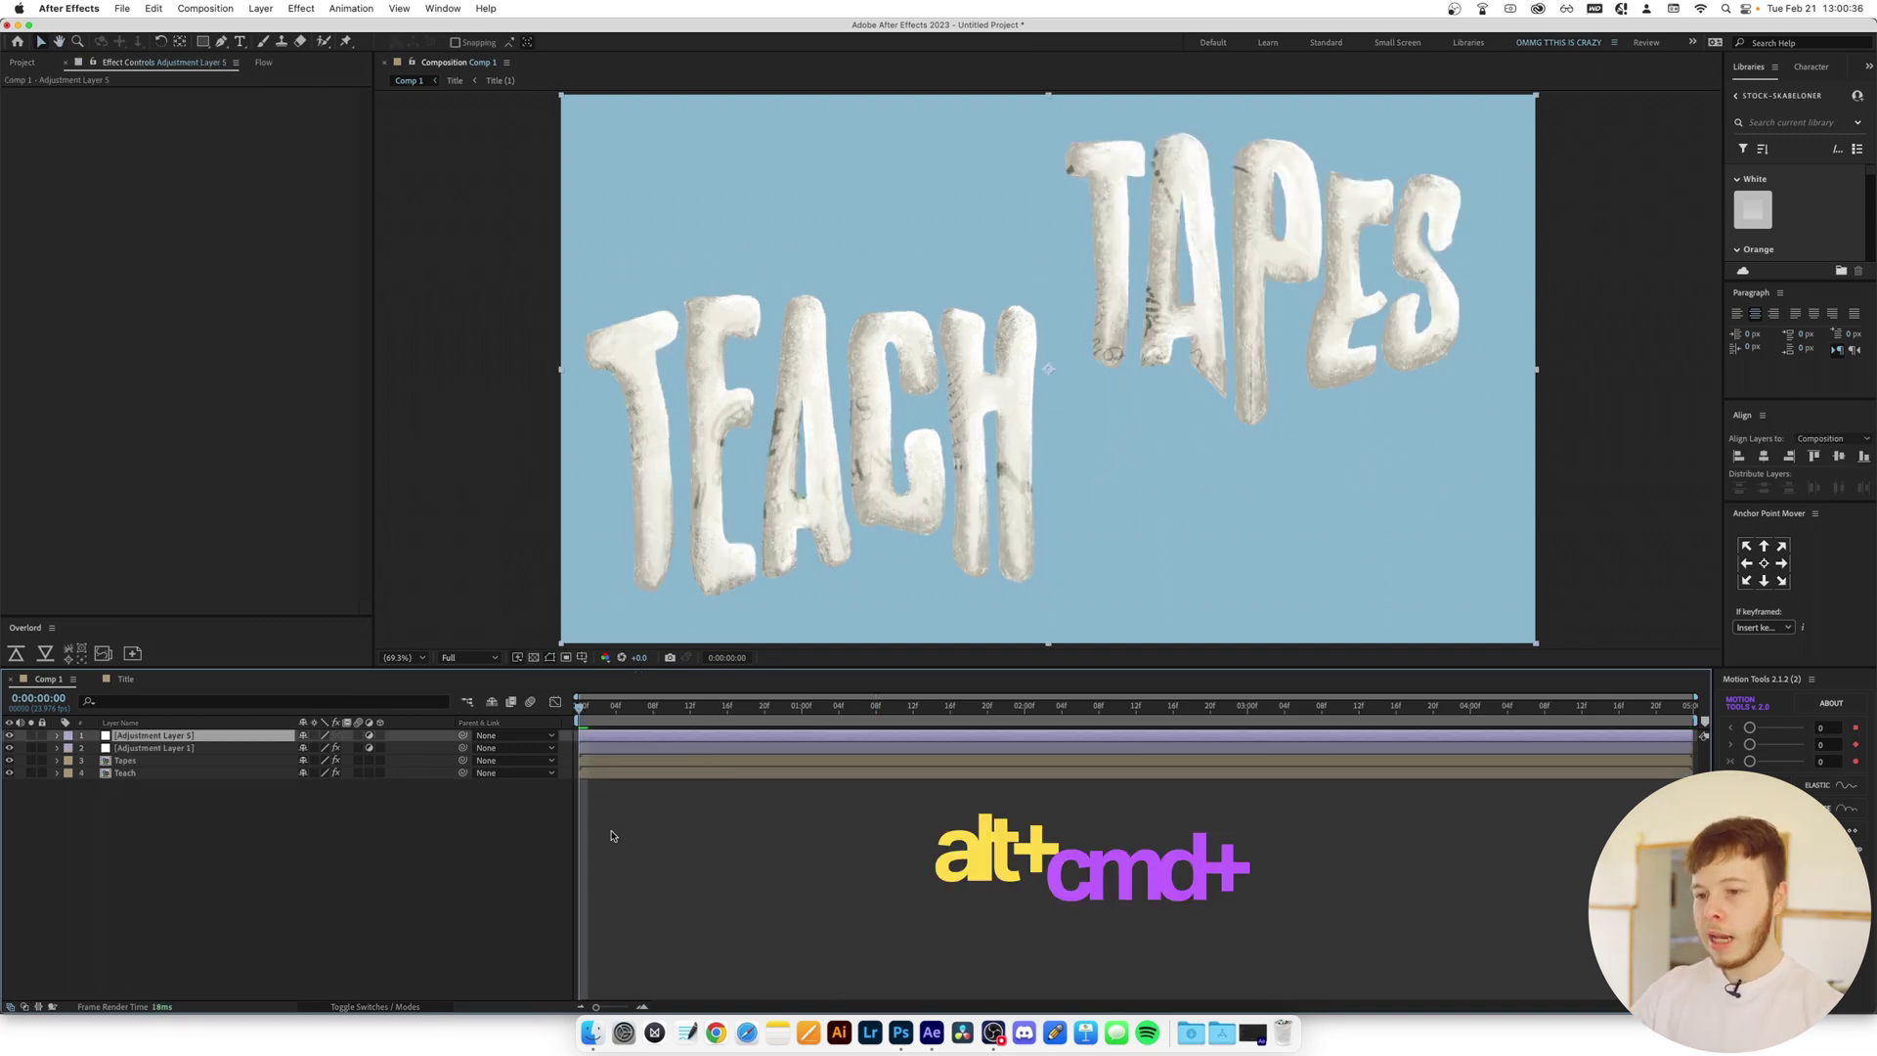
pyautogui.write('trans')
pyautogui.press('Return')
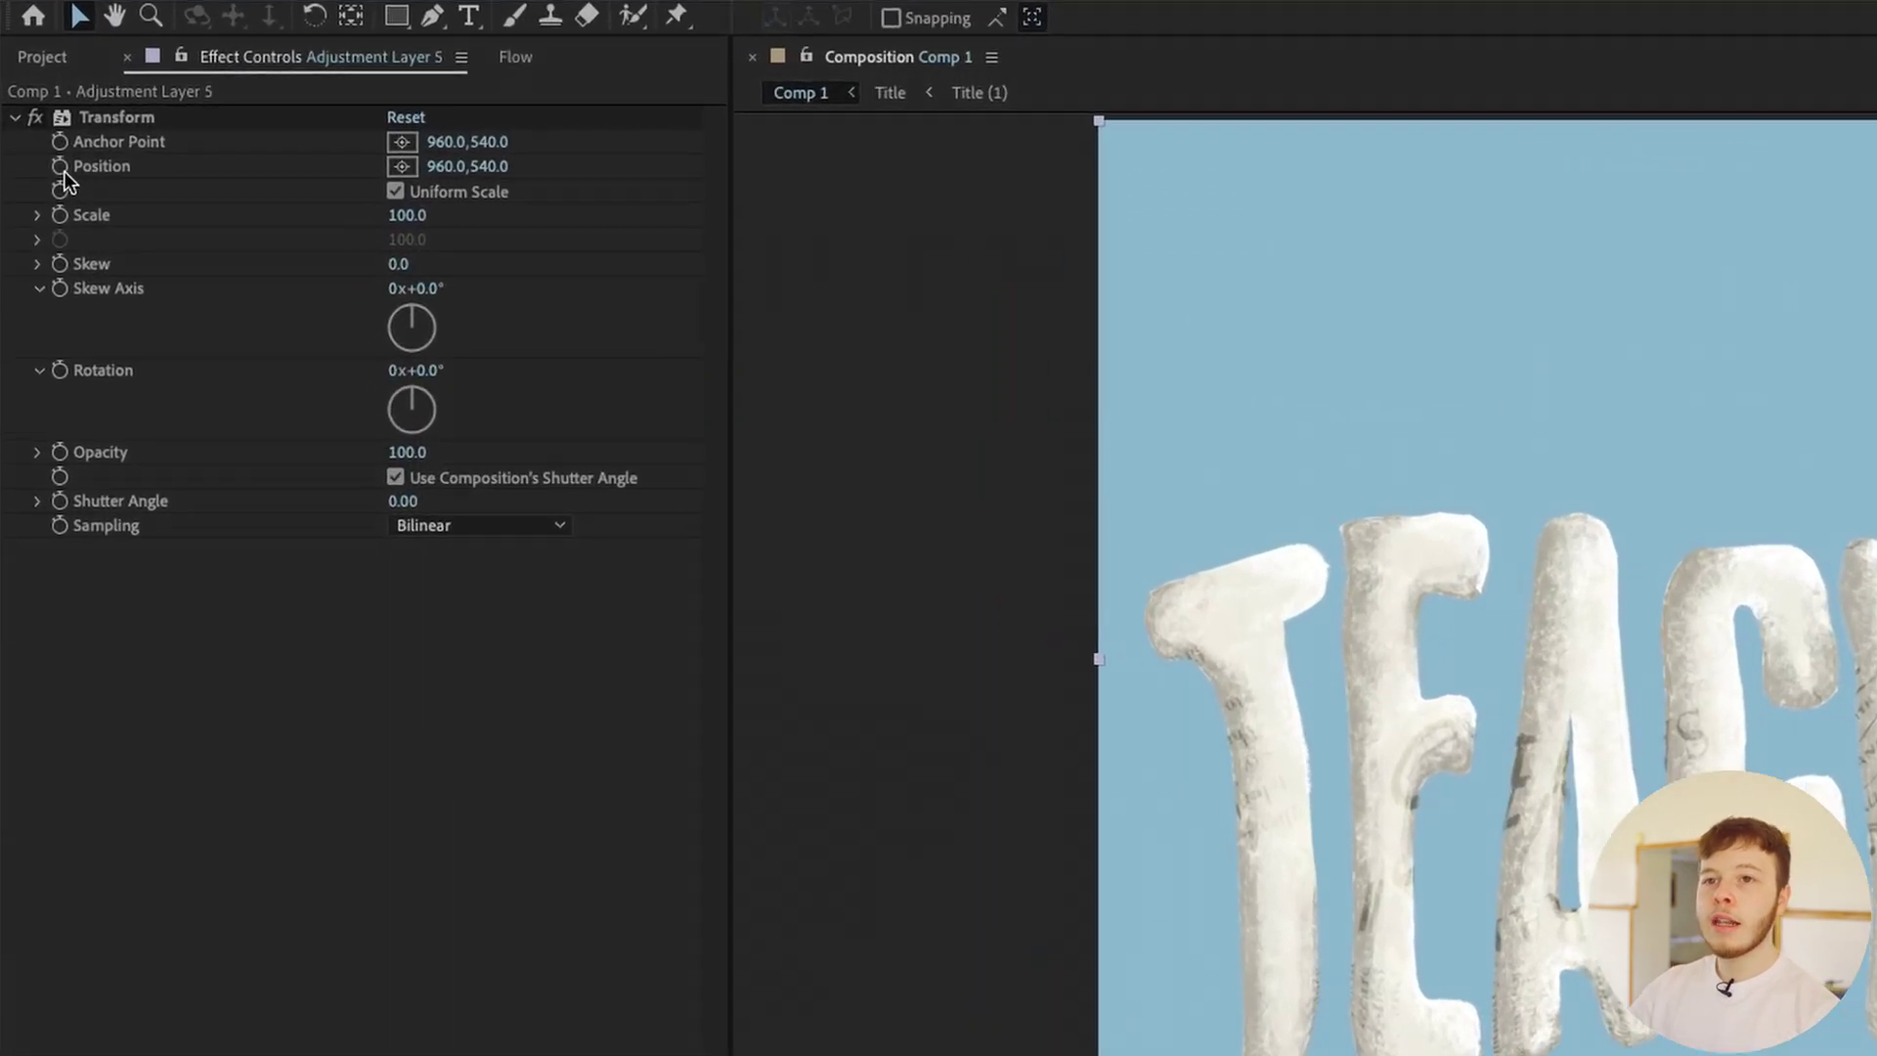
# Give the Transform effect's Position the expression posterizeTime(6) followed by wiggle(200,2) and preview the shake
pyautogui.keyDown('alt'); pyautogui.click(59, 166); pyautogui.keyUp('alt')
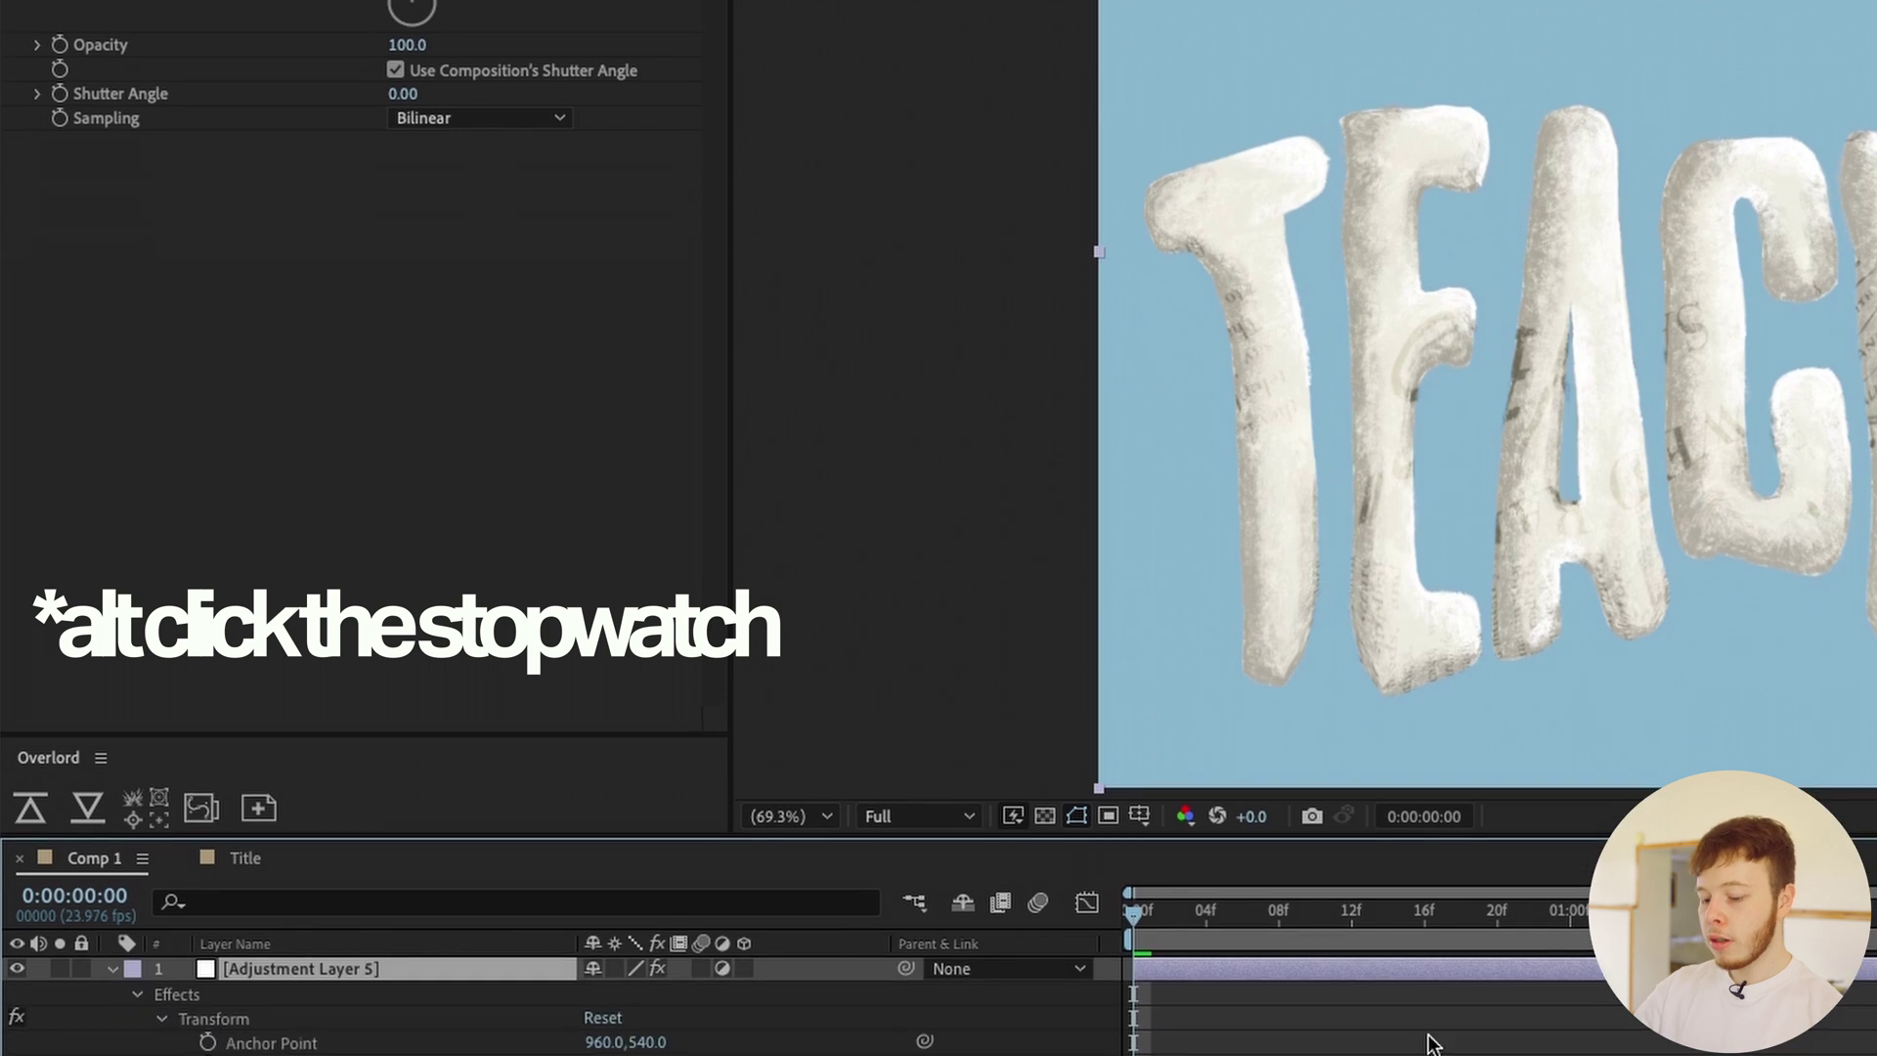
pyautogui.write('posterizeTime(6)')
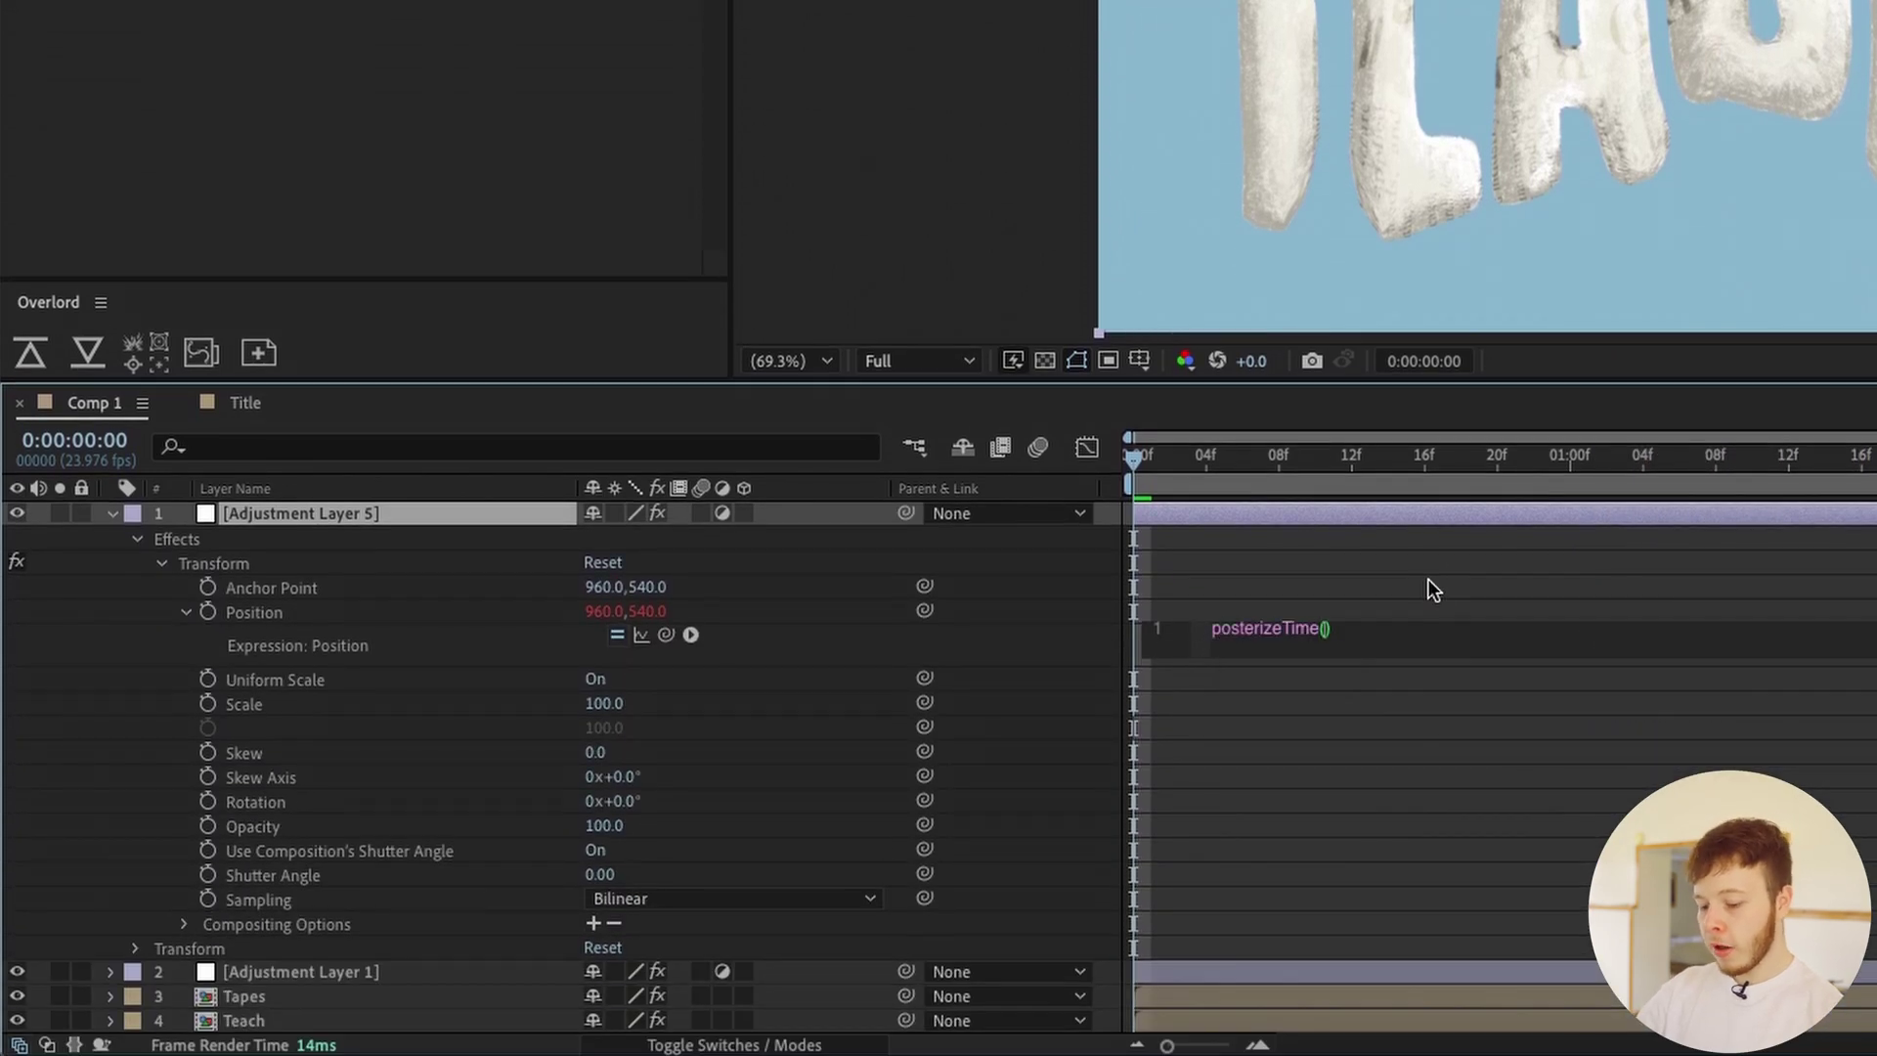
pyautogui.press('Return')
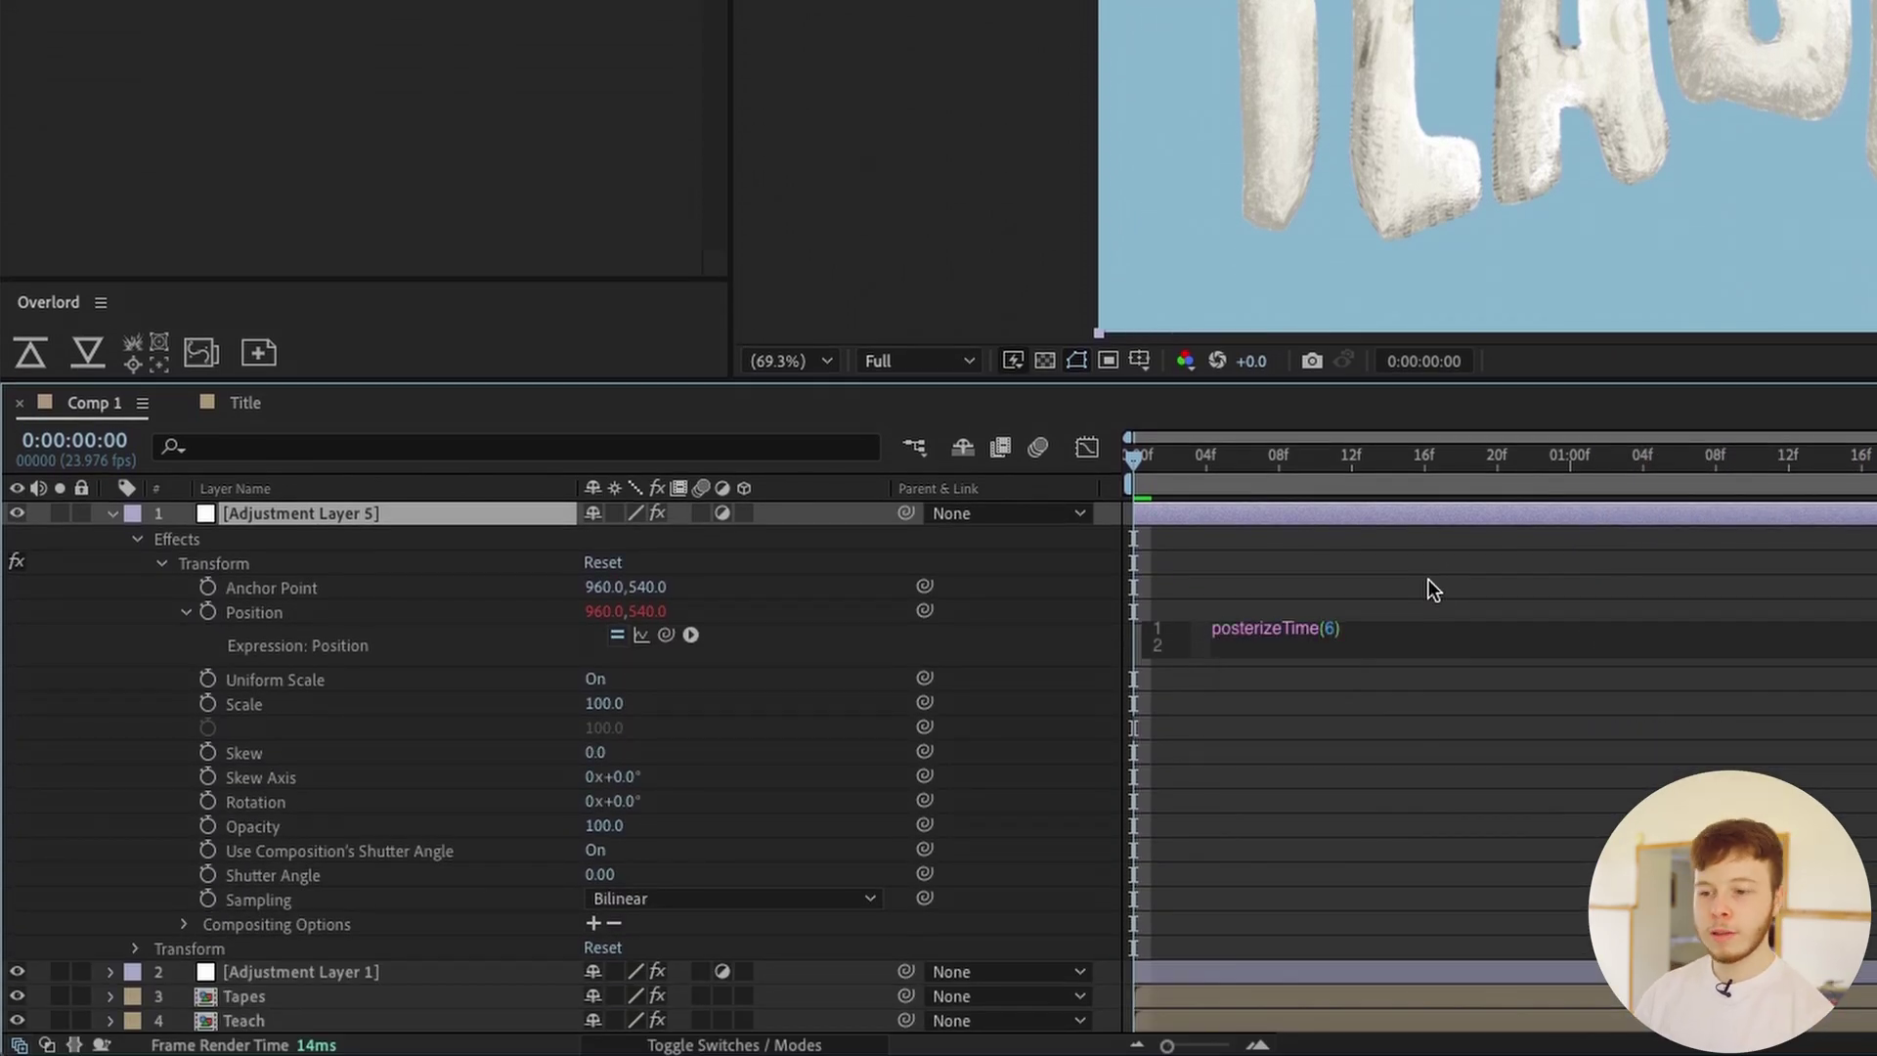
pyautogui.write('wiggle')
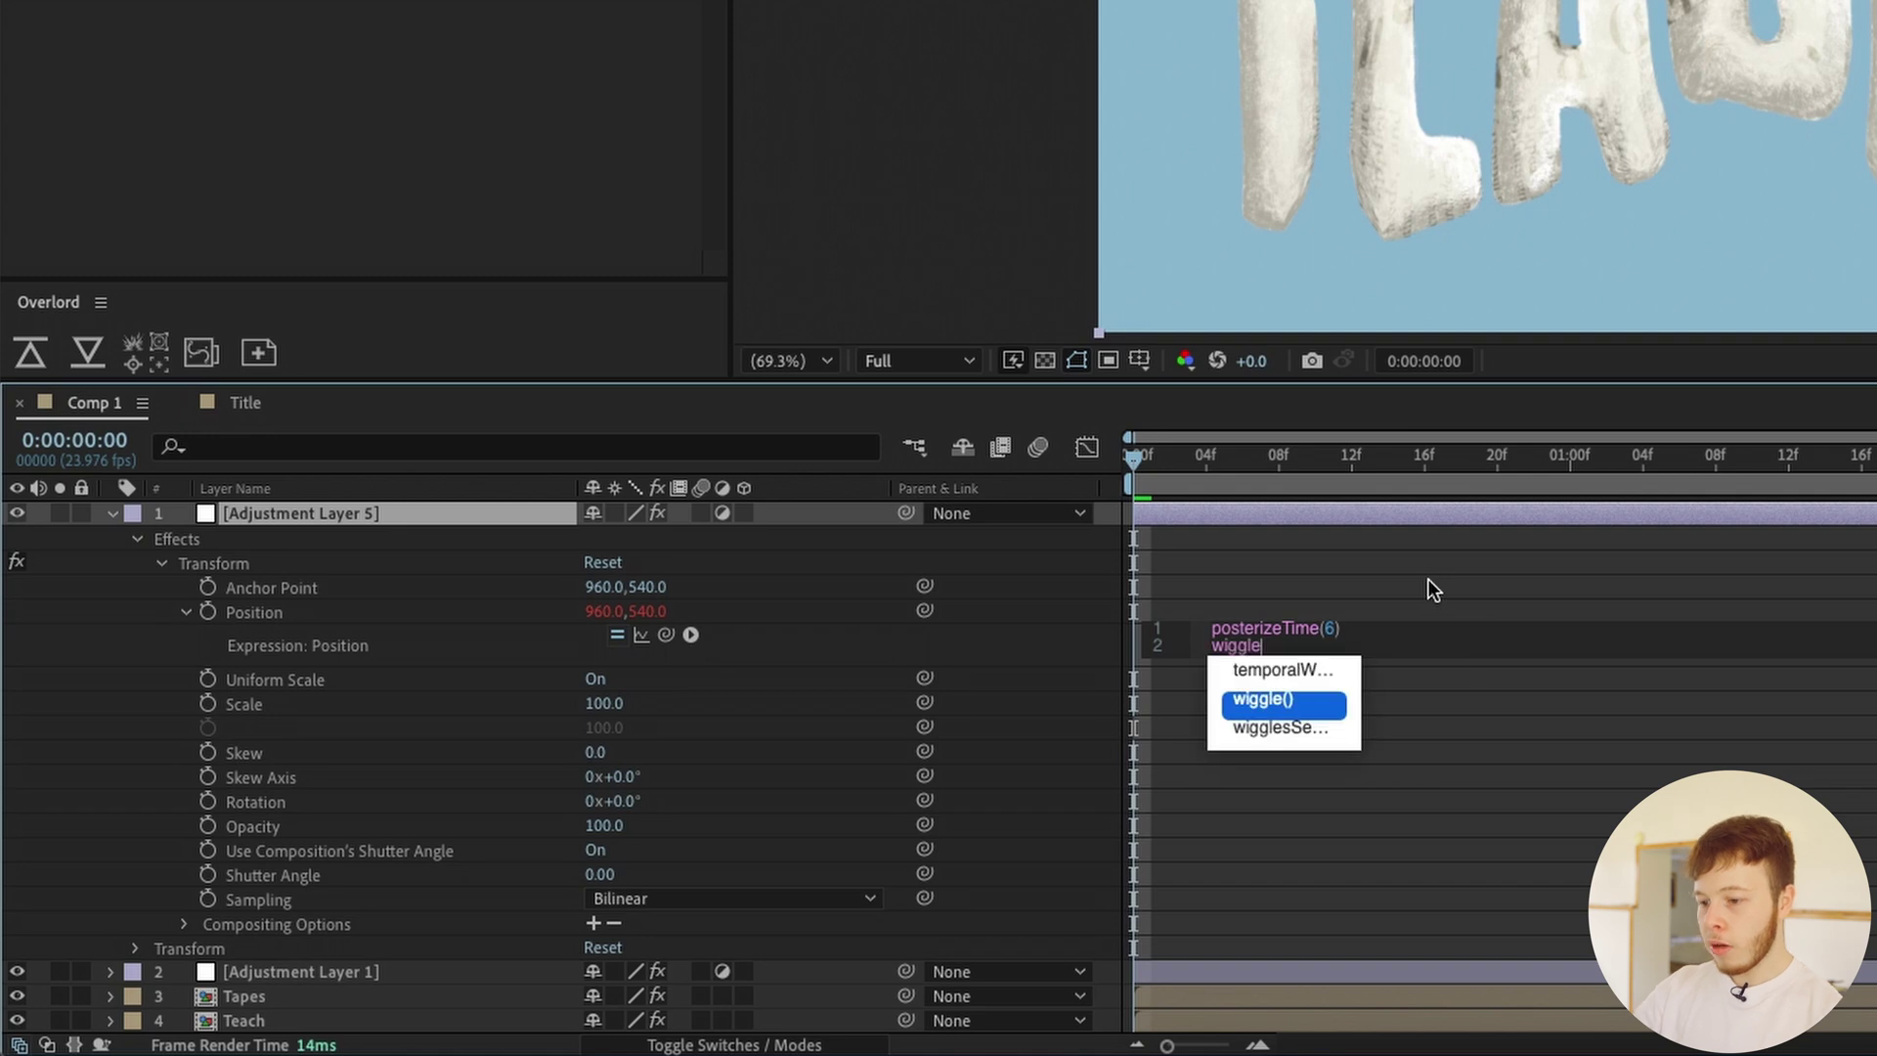
pyautogui.write('(200,2')
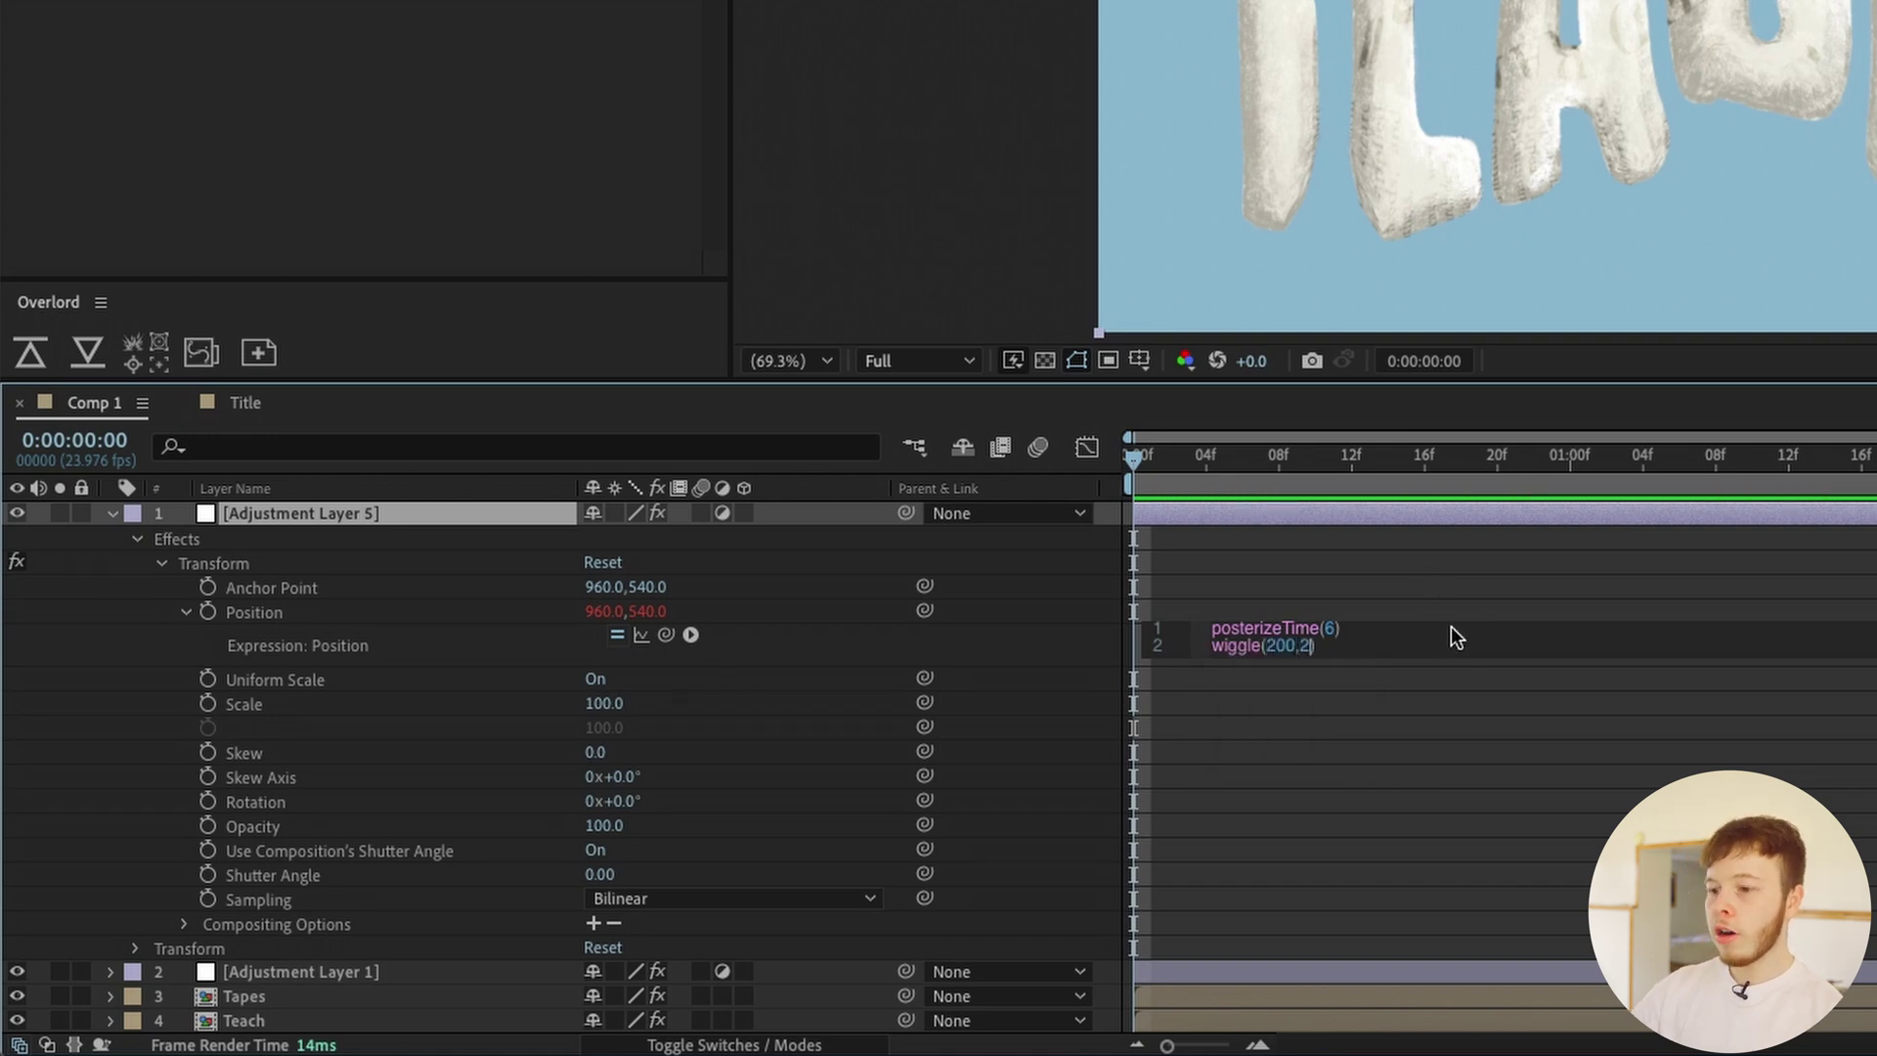
pyautogui.click(1521, 577)
pyautogui.press('space')
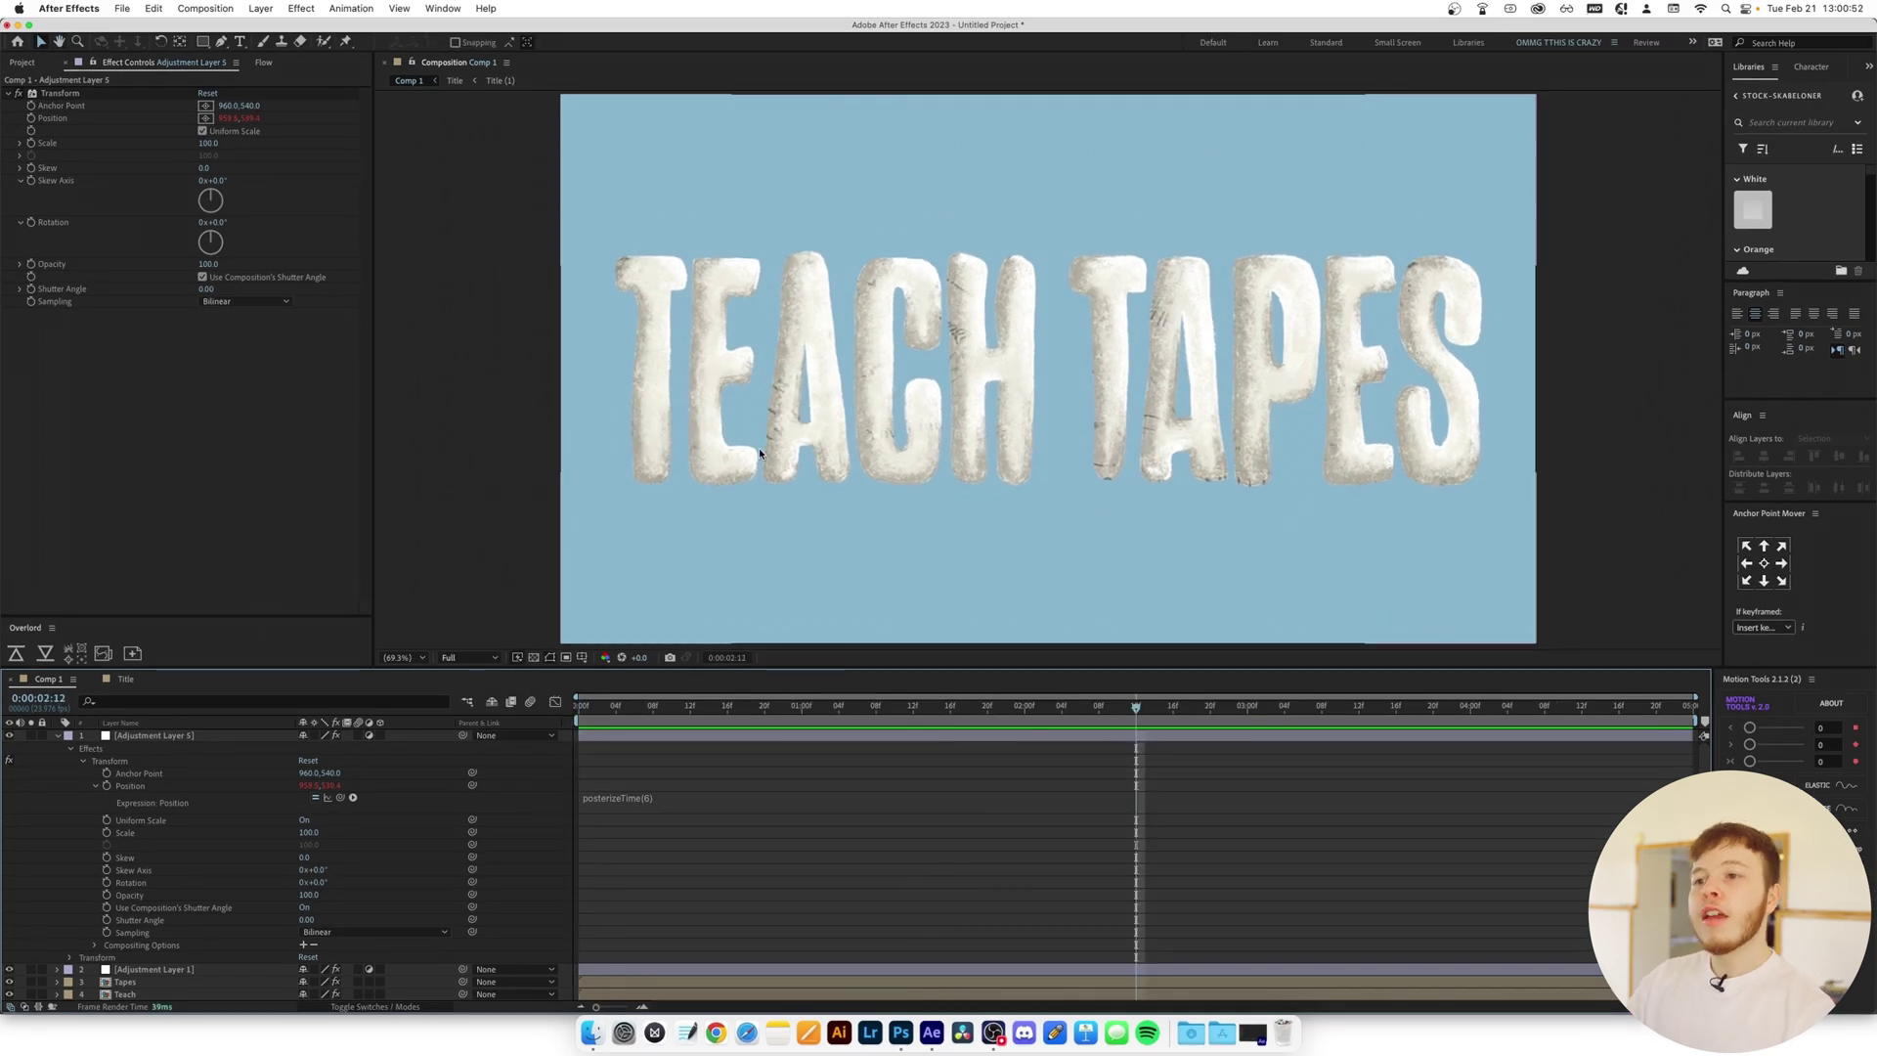
# Try a scale of 101 in the Transform effect, check it in the preview, and undo the change
pyautogui.click(205, 144)
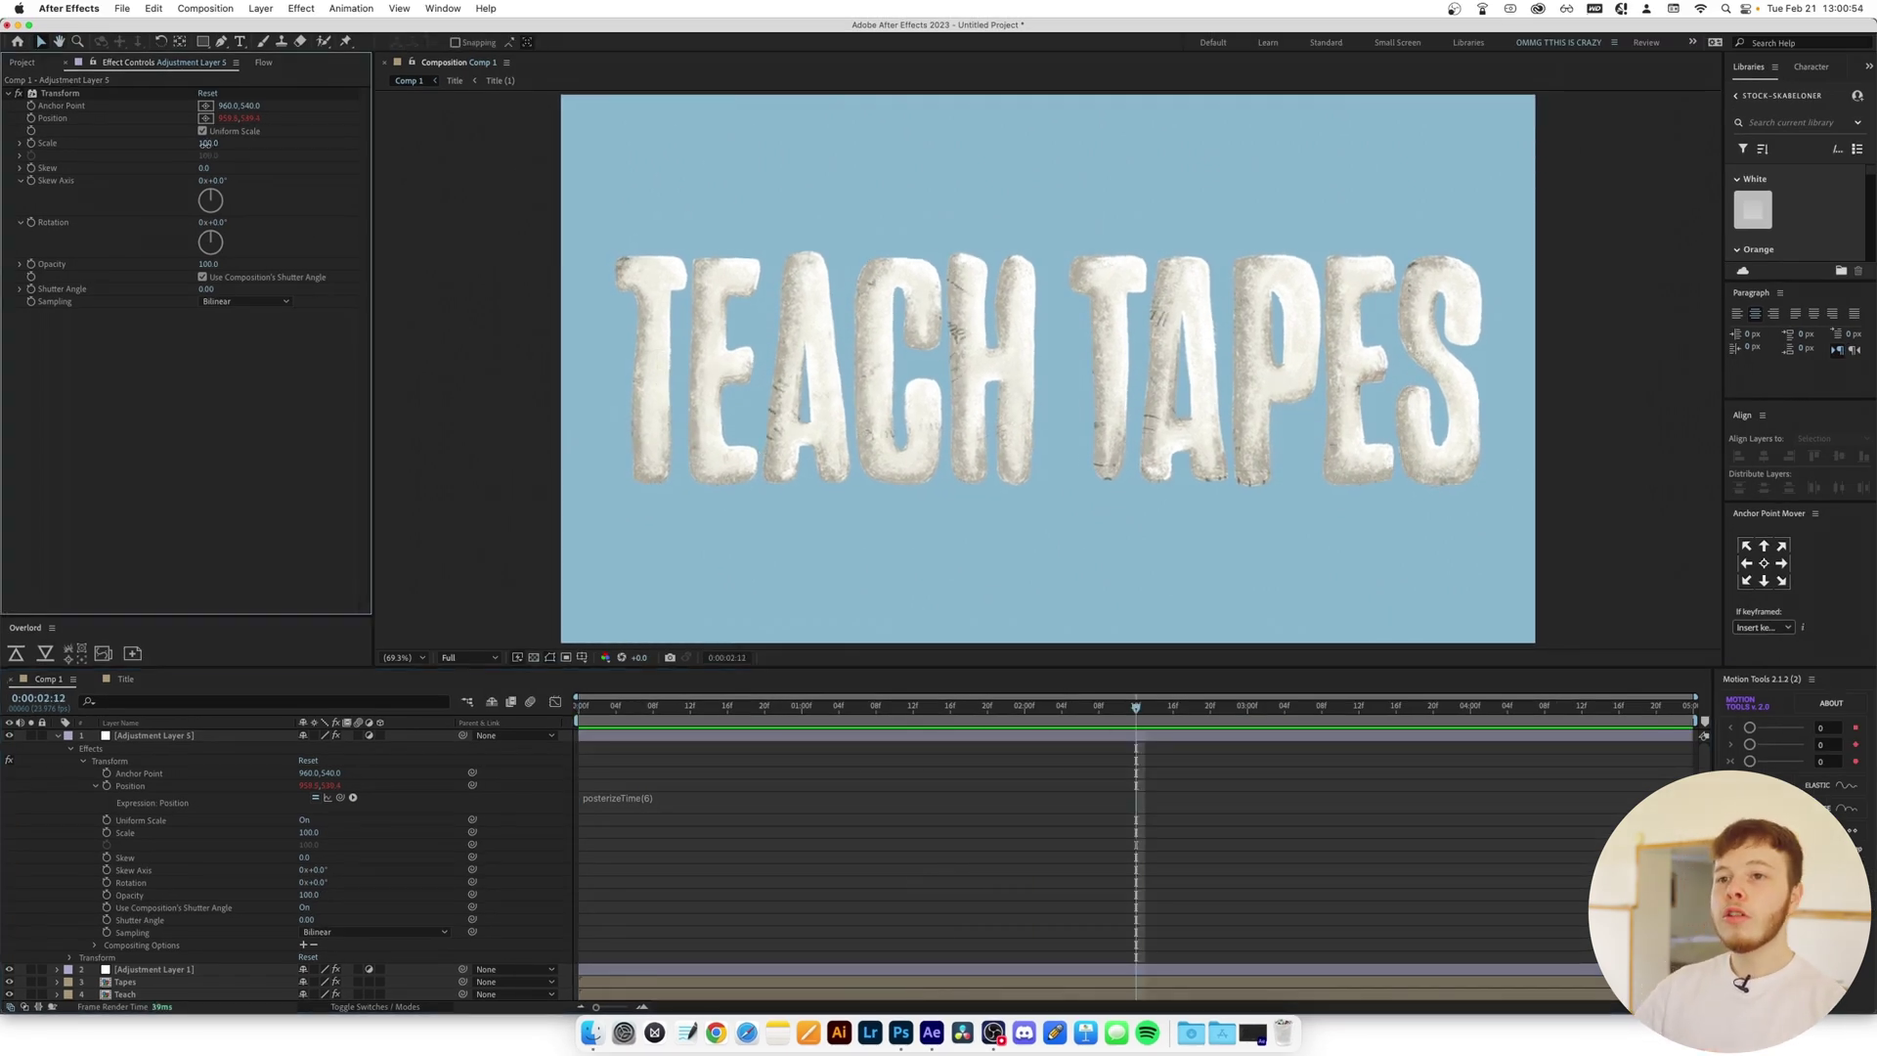
pyautogui.write('101')
pyautogui.press('Return')
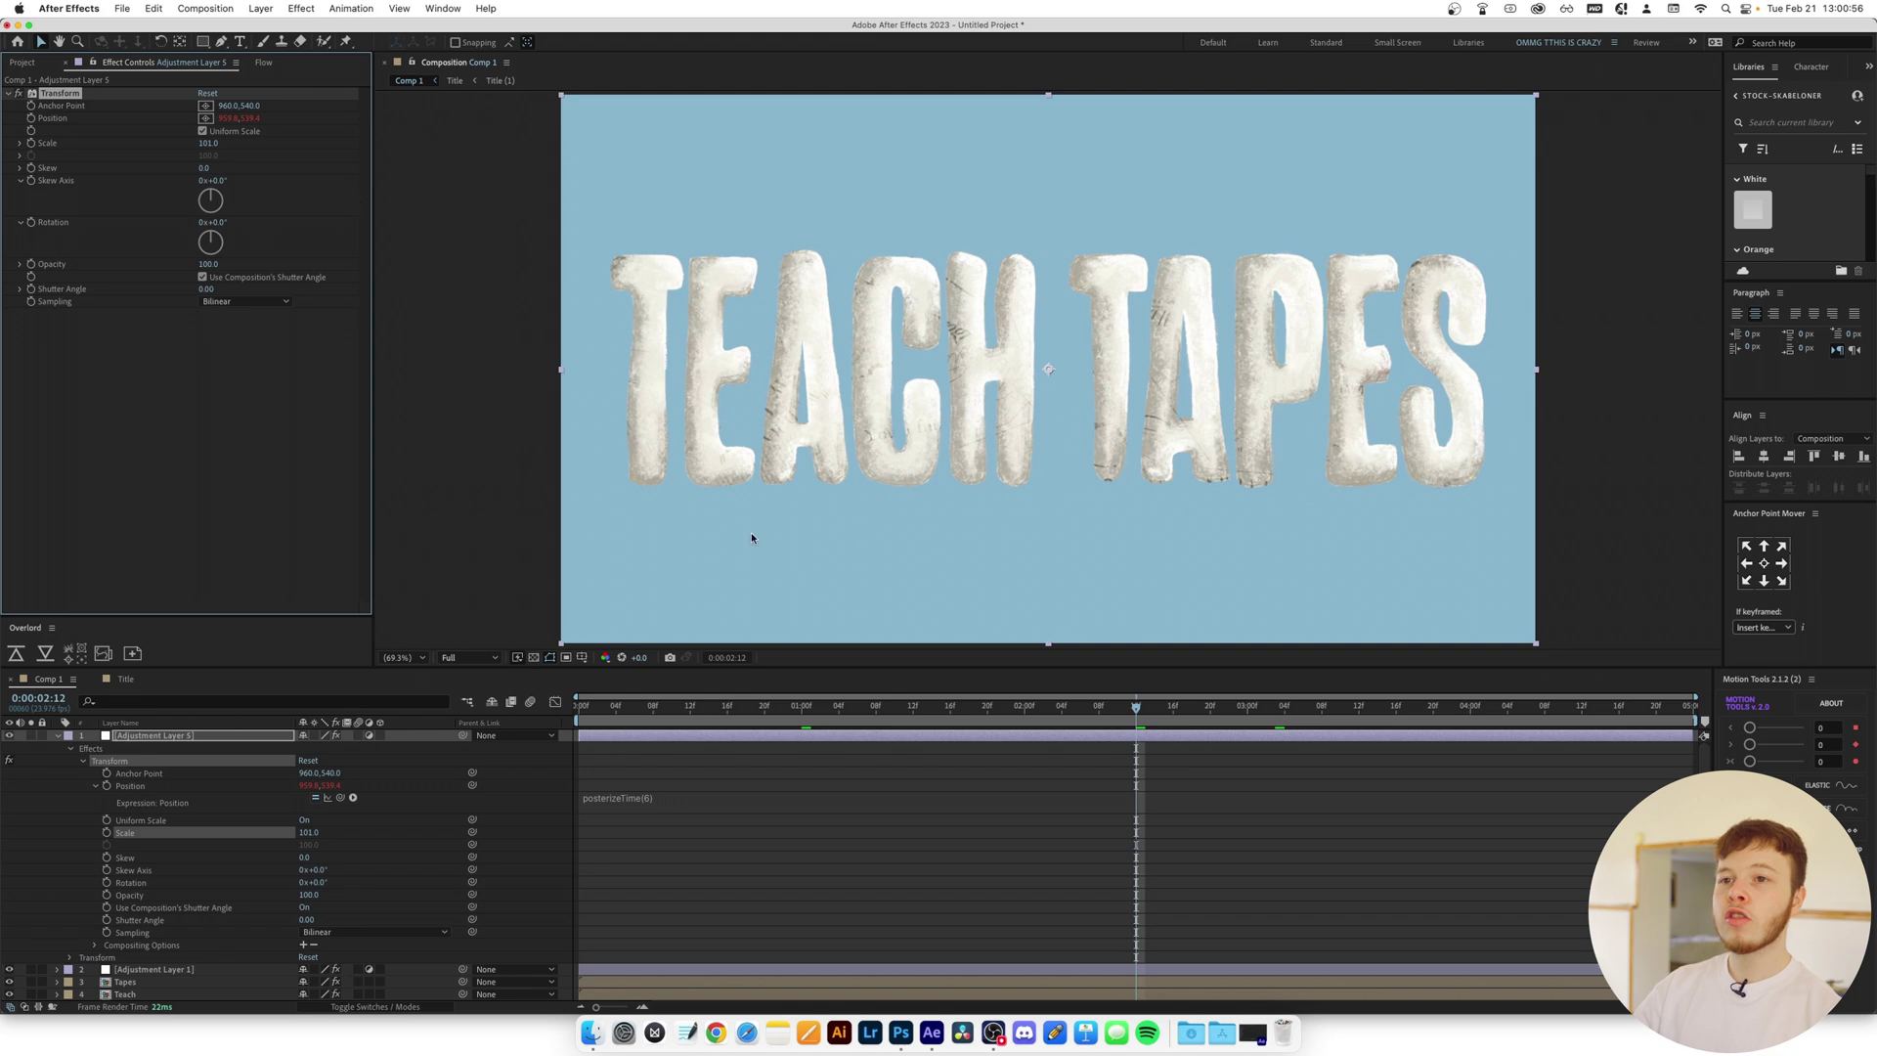
pyautogui.press('space')
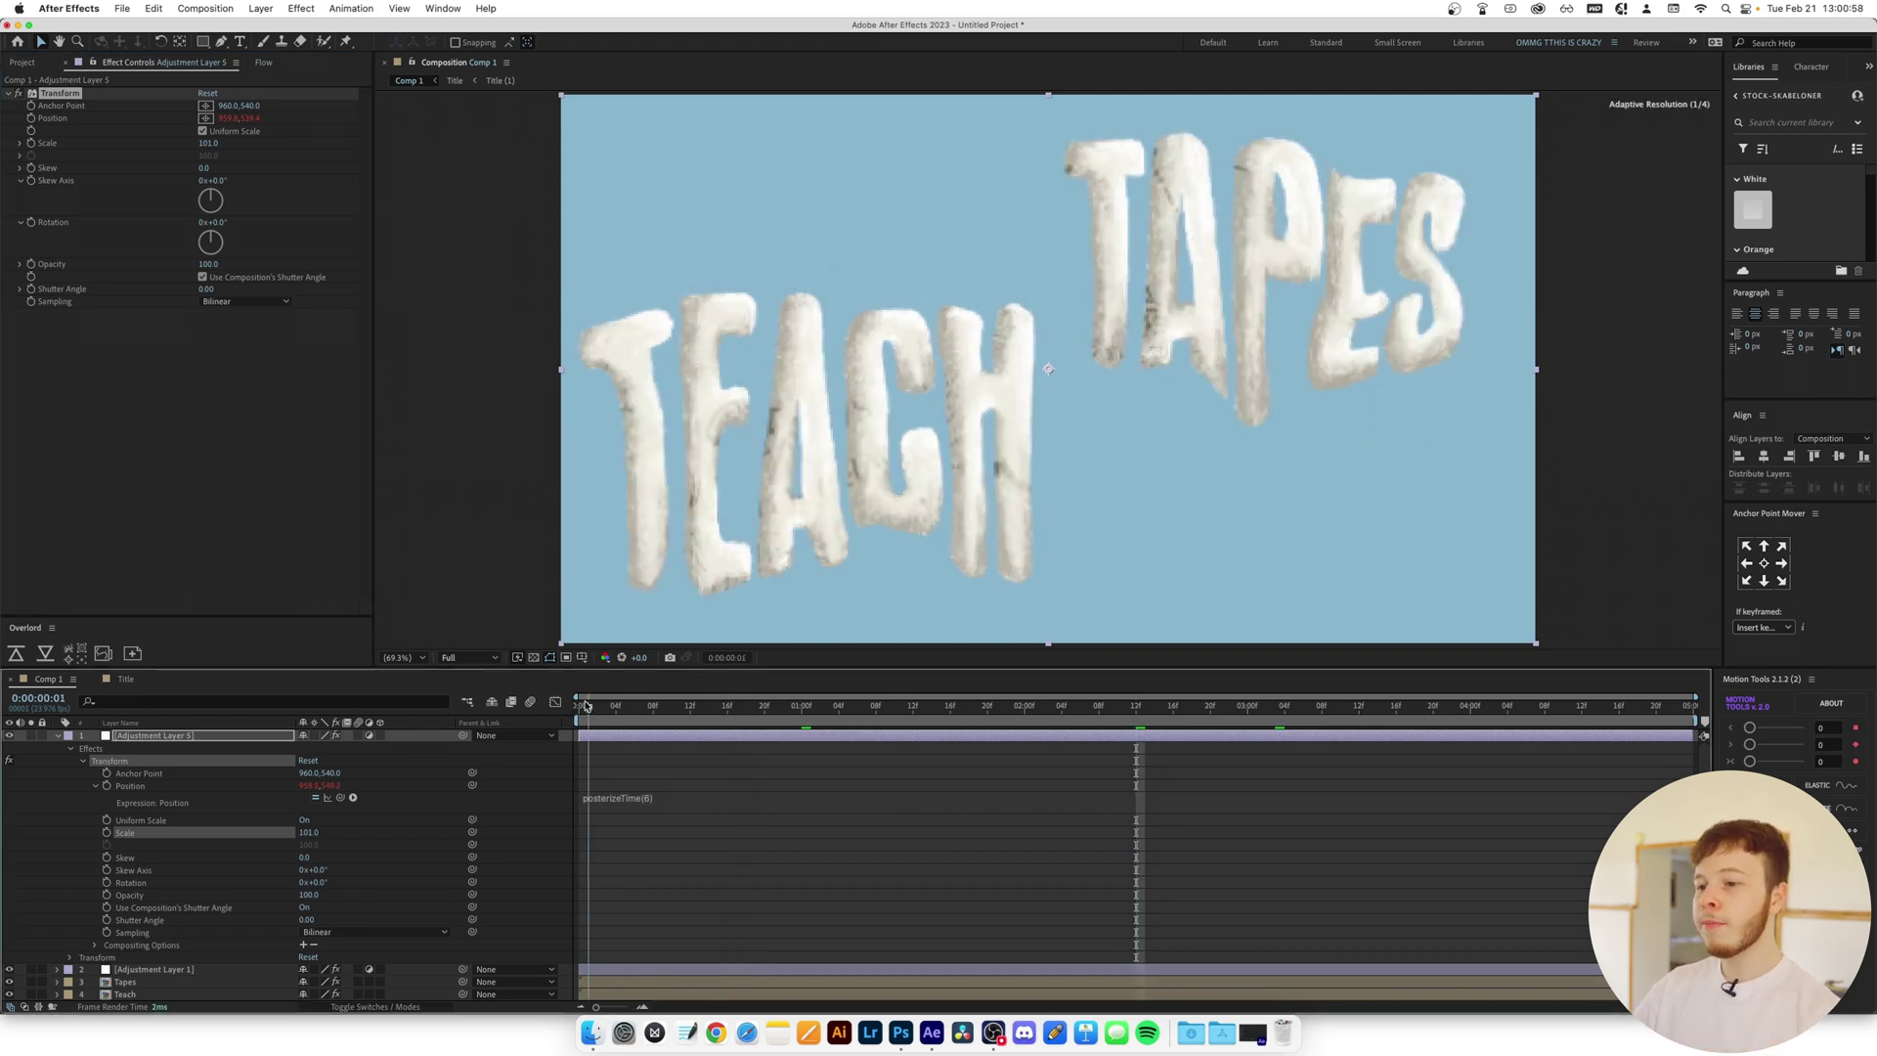
pyautogui.press('super+z')
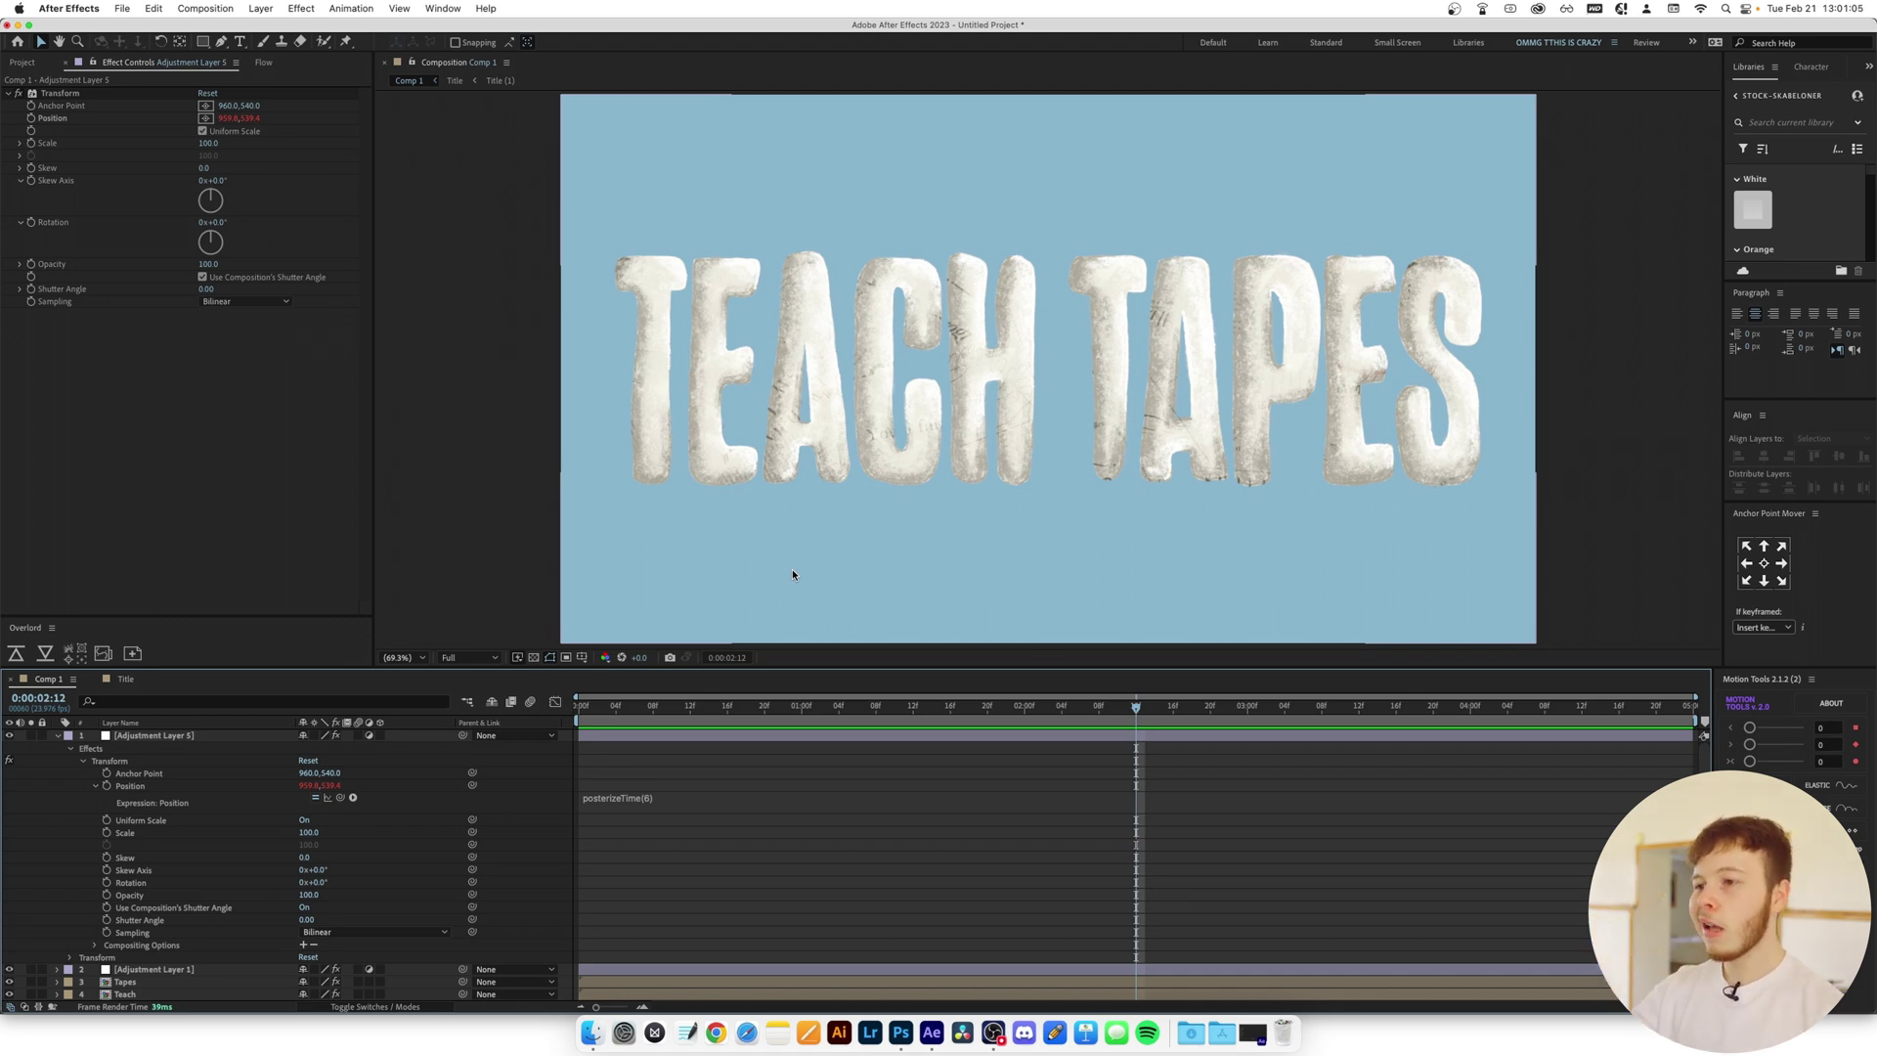
# Add another adjustment layer on top with a Posterize Time effect at a frame rate of 12
pyautogui.press('super+alt+y')
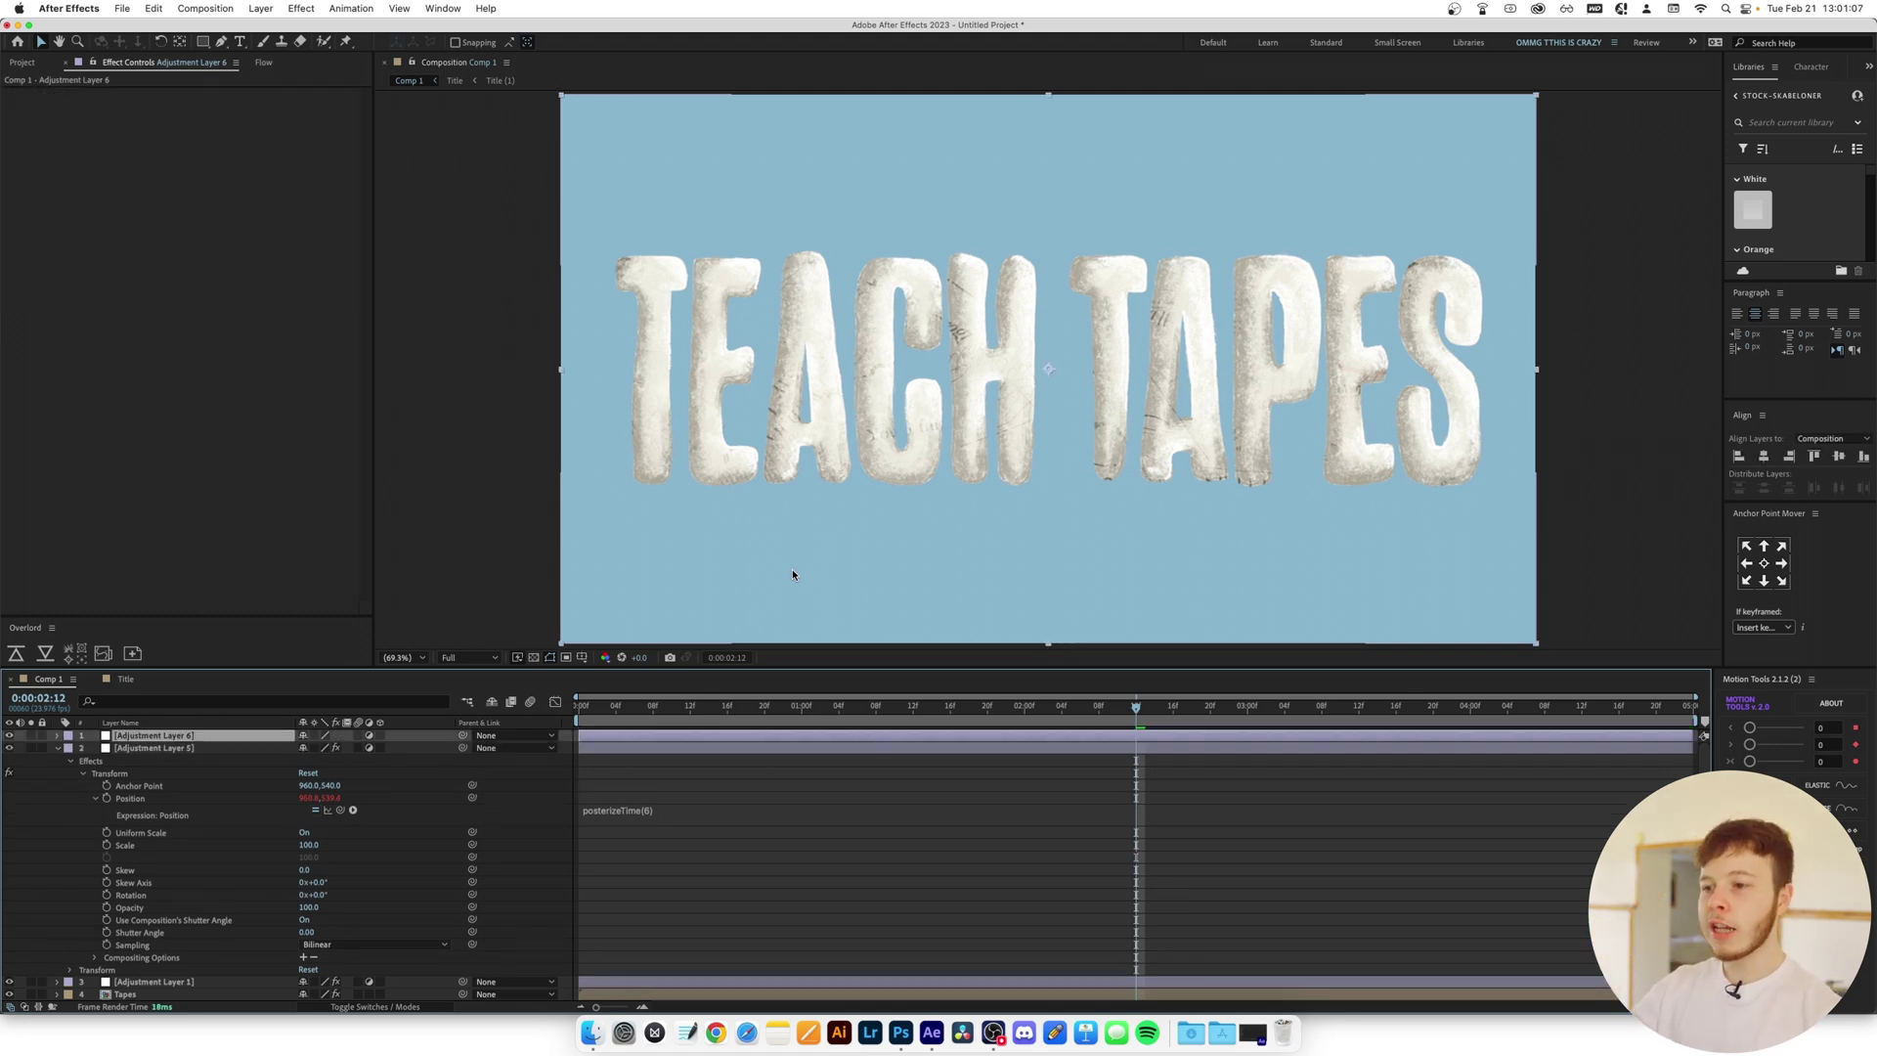
pyautogui.hotkey('ctrl', 'space')
pyautogui.write('post')
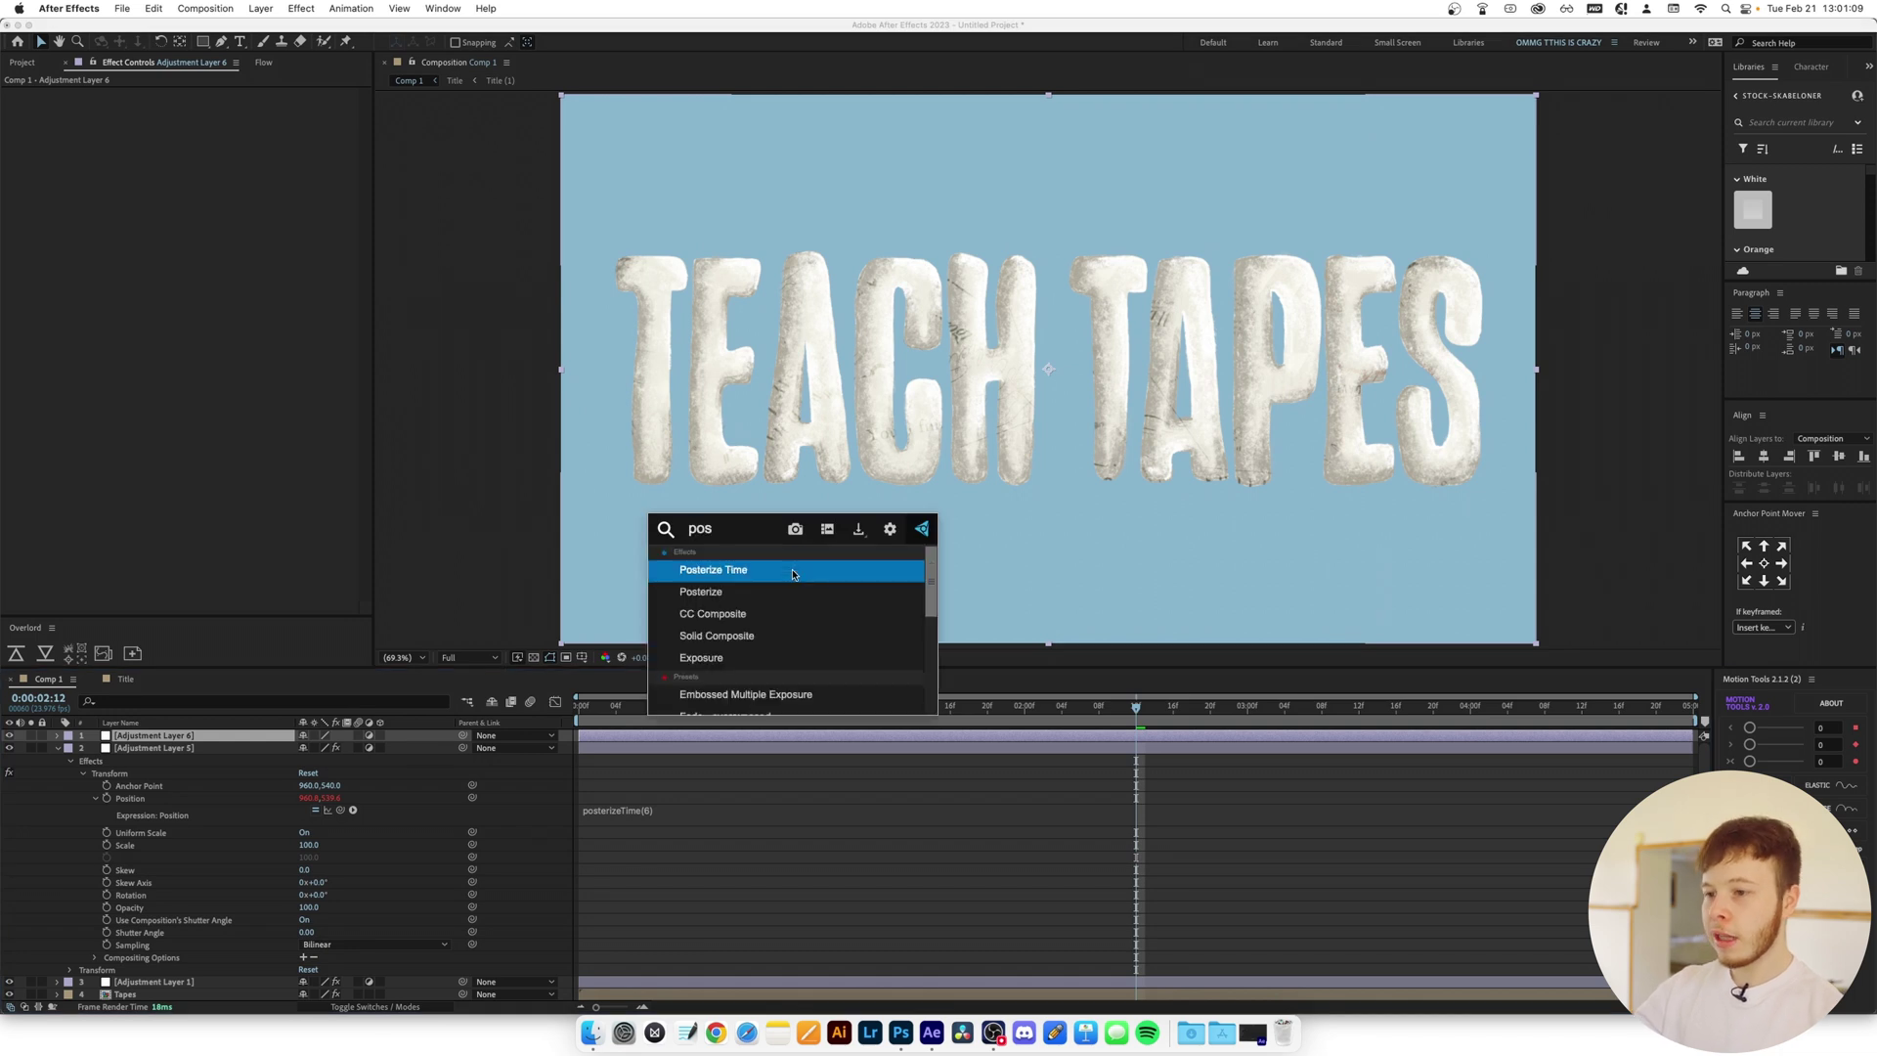
pyautogui.press('Return')
pyautogui.click(206, 106)
pyautogui.write('12')
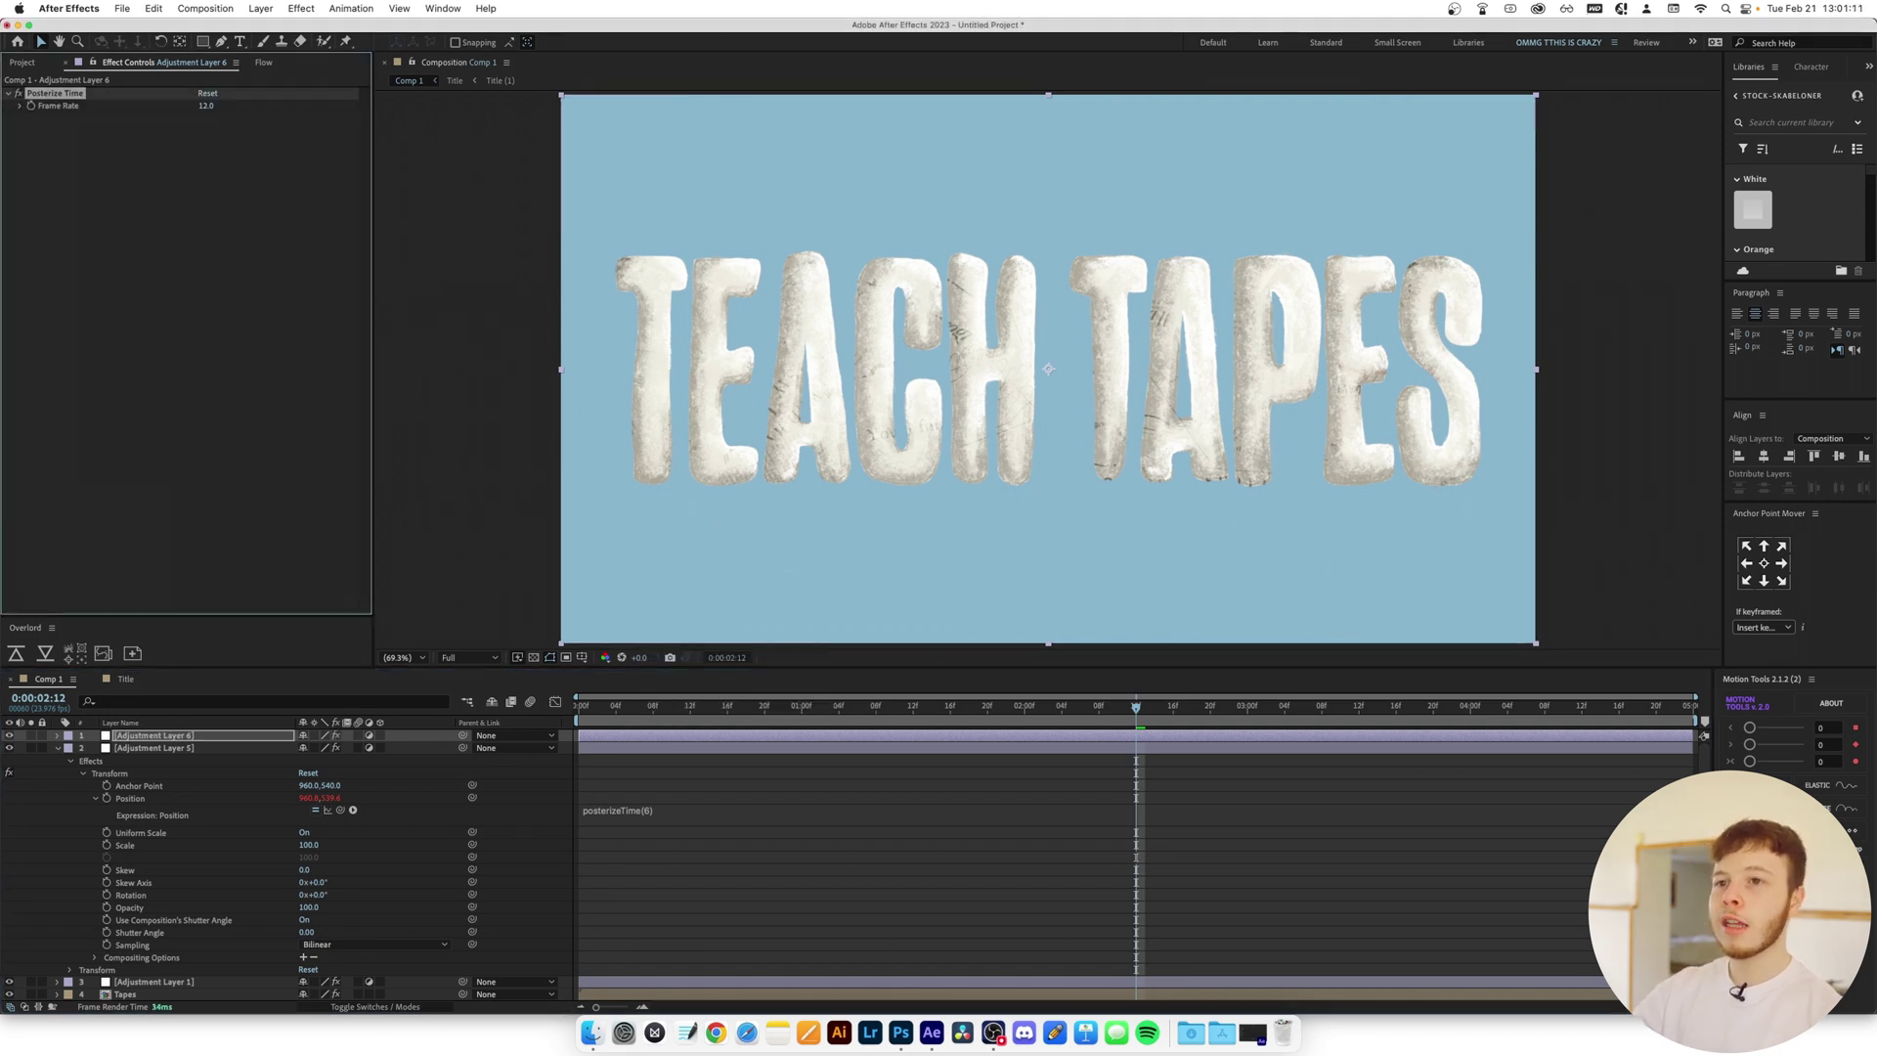